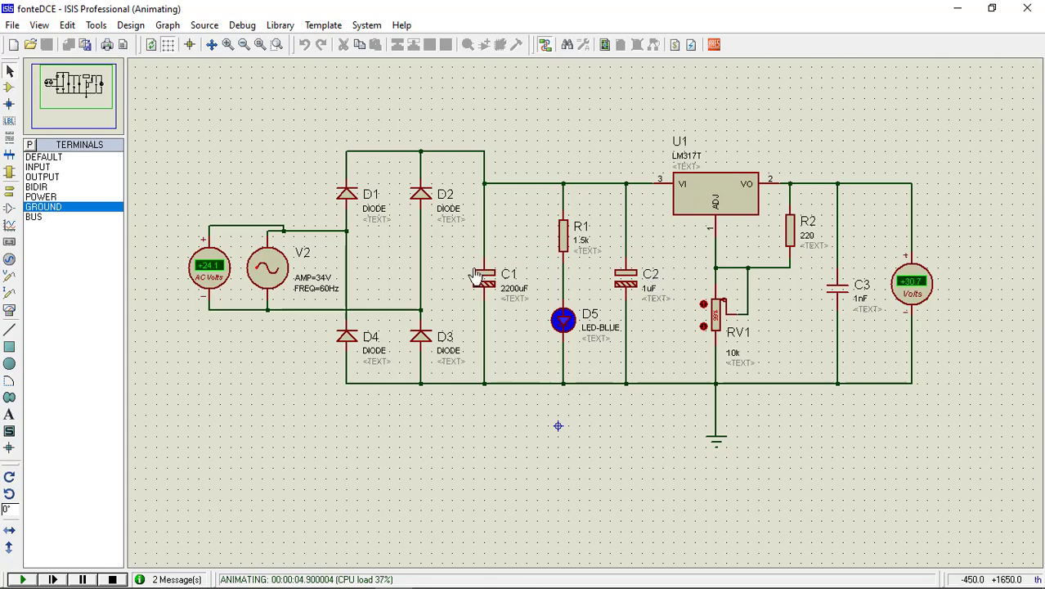
Stop the simulation and check the AC voltmeter's PCB layout exclusion setting.
click(112, 579)
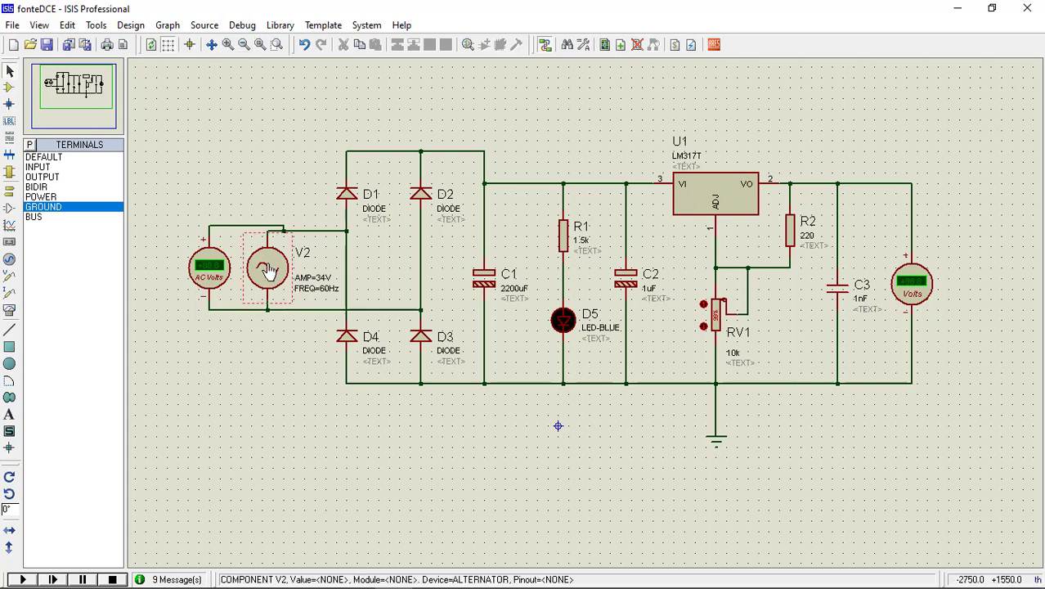
double_click(196, 245)
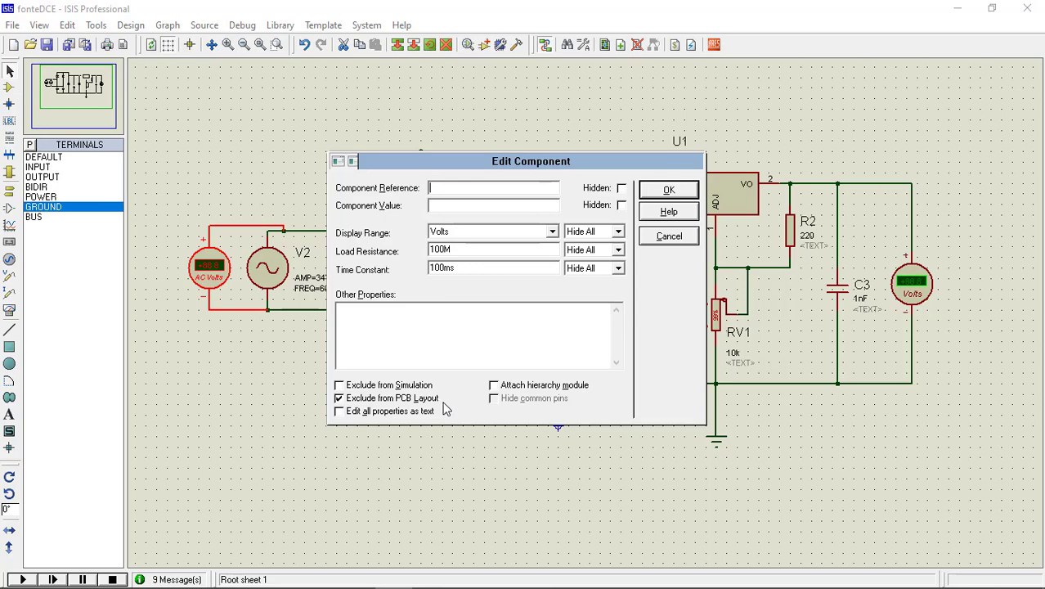
click(671, 193)
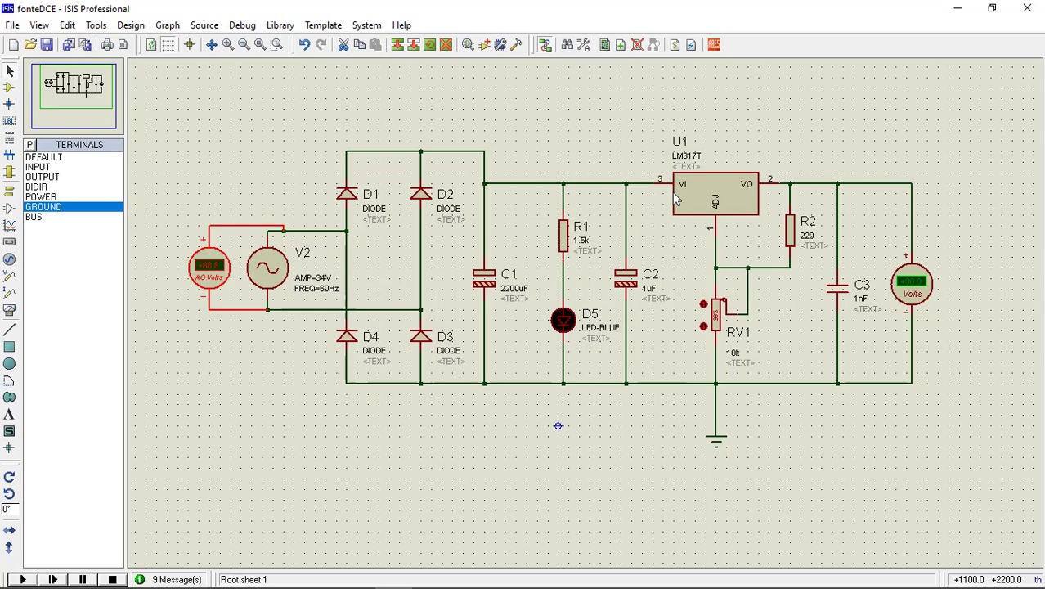
Check the PCB layout exclusion setting of AC source V2.
click(265, 282)
click(264, 283)
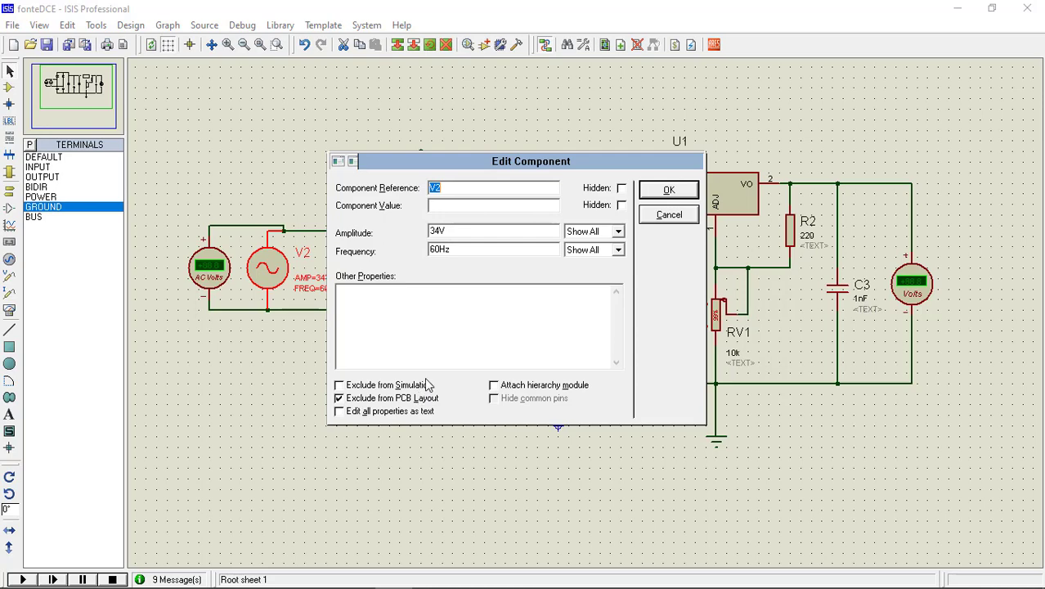
click(668, 191)
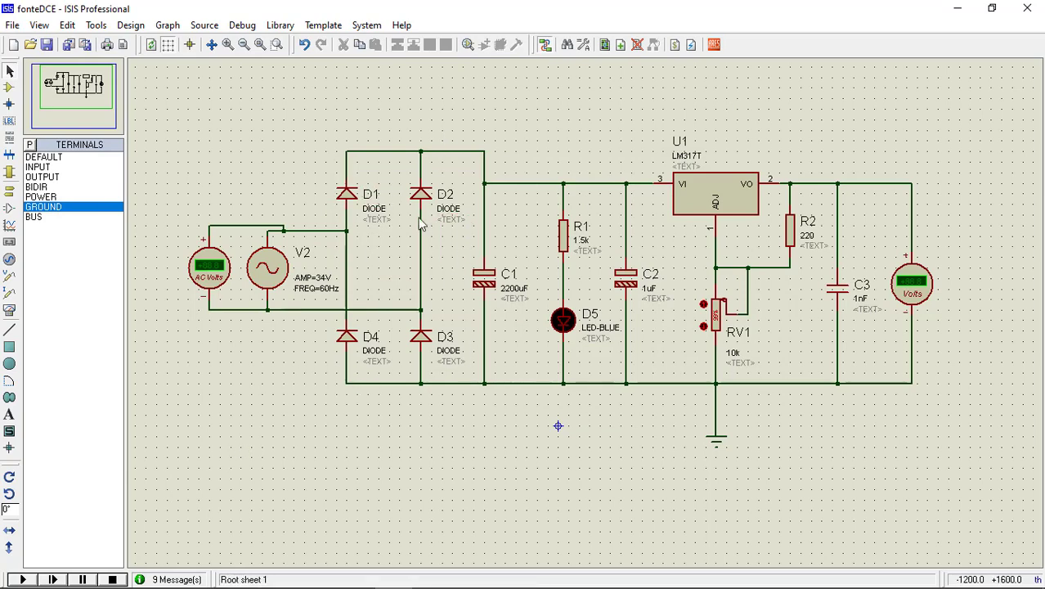
Open the PCB package library from diode D1's properties and search for DIODE.
double_click(348, 198)
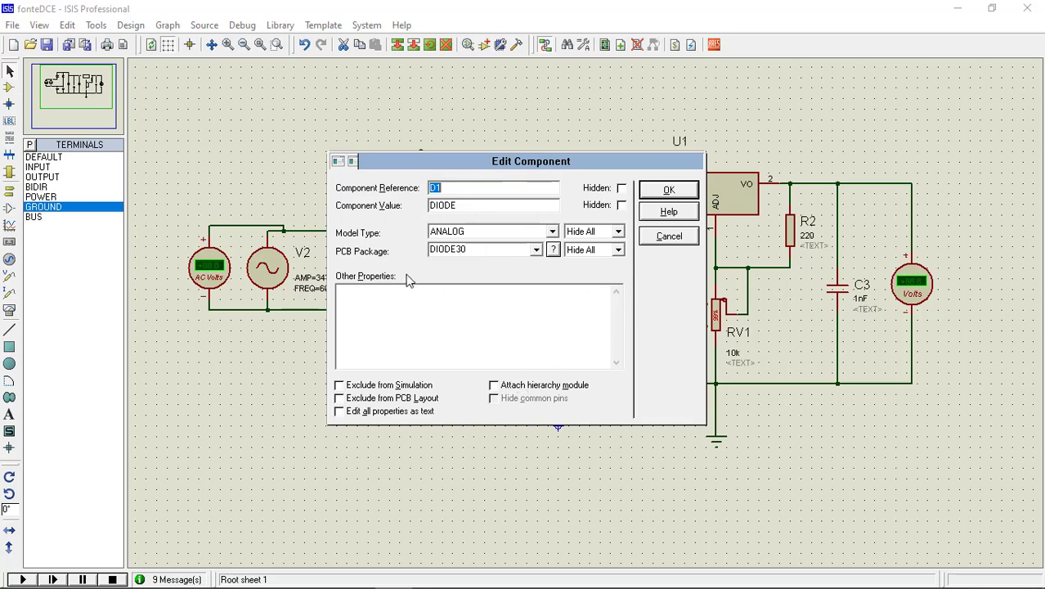
click(552, 250)
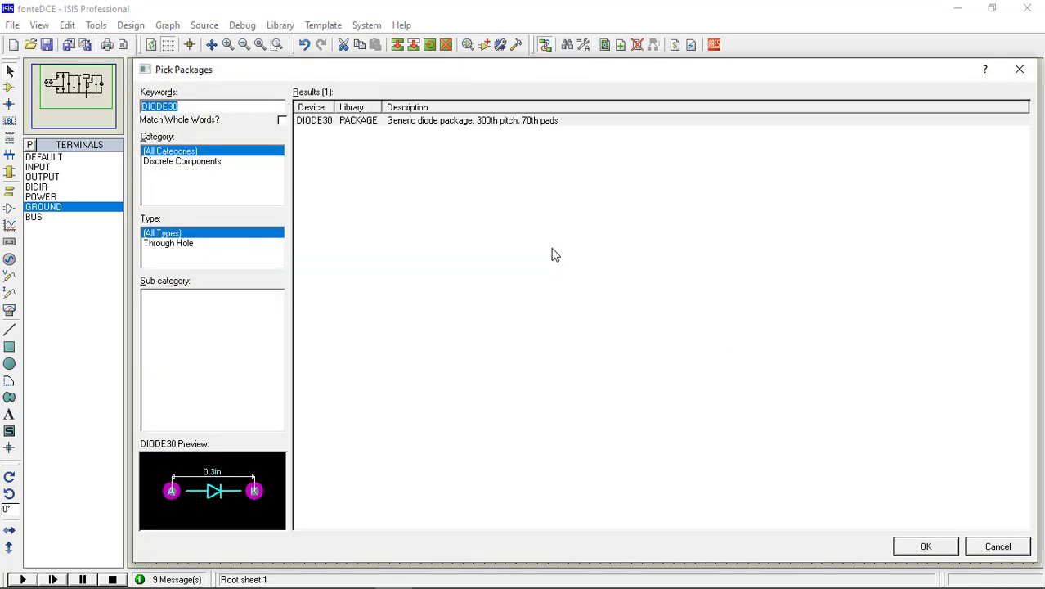
click(338, 123)
drag(182, 107, 169, 107)
key(BackSpace)
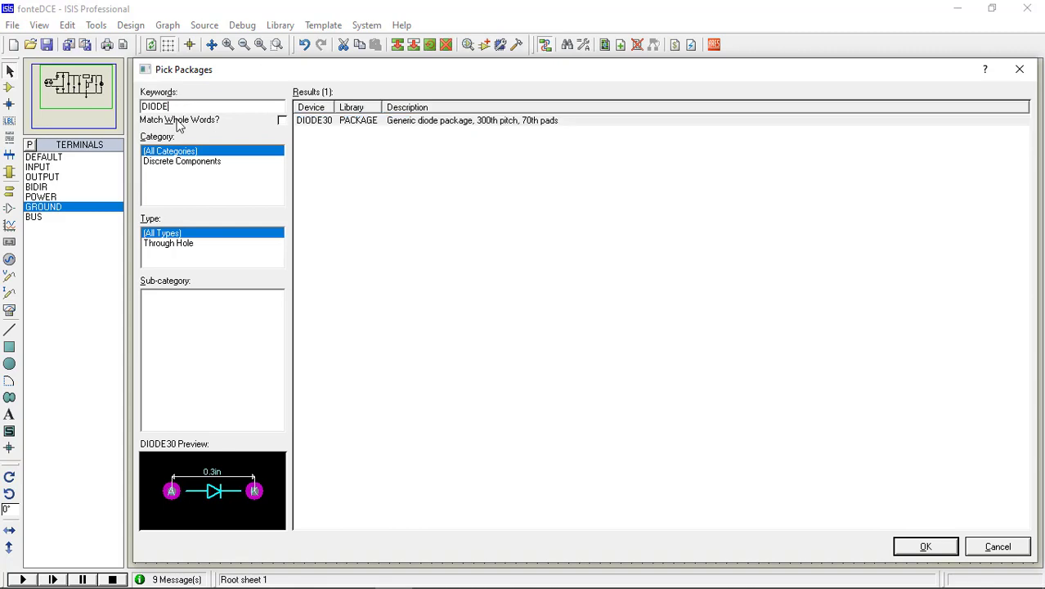
Browse the diode package previews, including HALFPAK, DOP6 and DO14.
click(358, 365)
scroll(358, 364, down, 5)
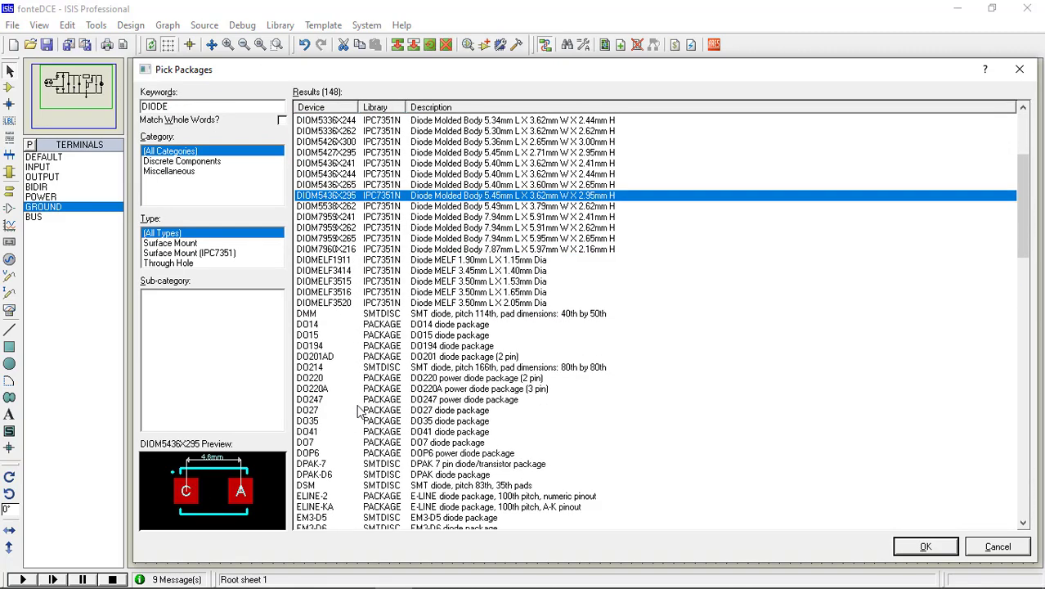
click(360, 409)
click(360, 495)
scroll(357, 482, down, 4)
click(327, 421)
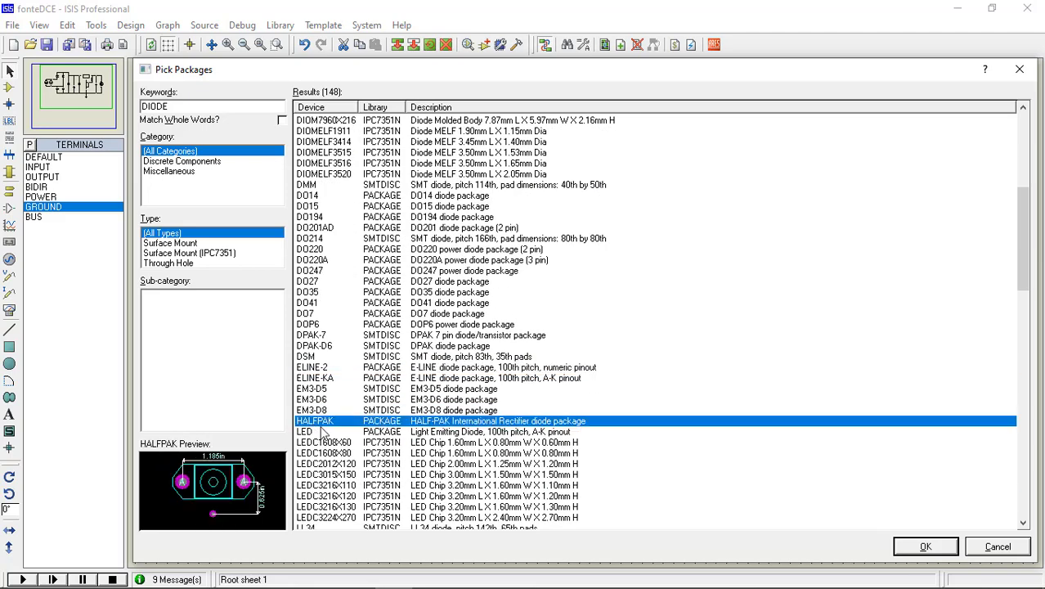
click(327, 410)
click(329, 453)
click(330, 325)
scroll(330, 324, up, 1)
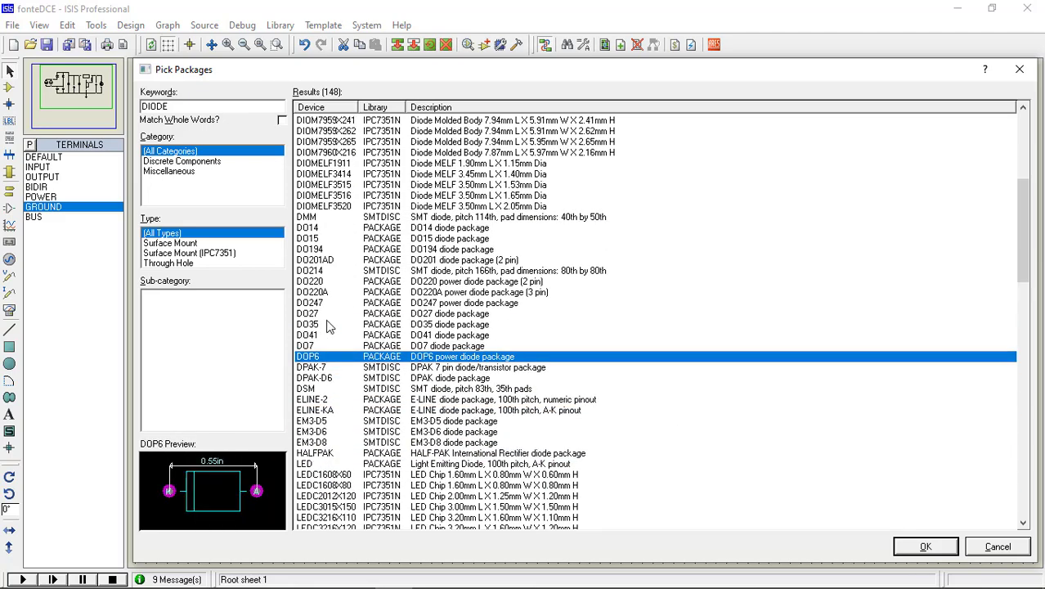
click(328, 272)
click(327, 229)
scroll(334, 255, up, 8)
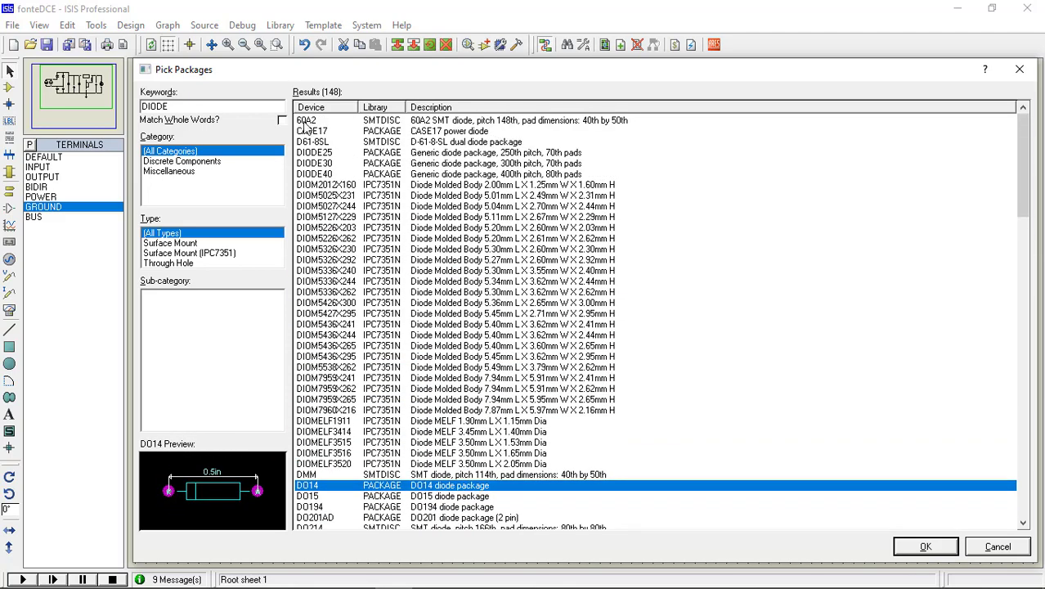
Compare the DIODE30 and DIODE40 package previews, then leave the library and D1's properties without changing the package.
click(329, 163)
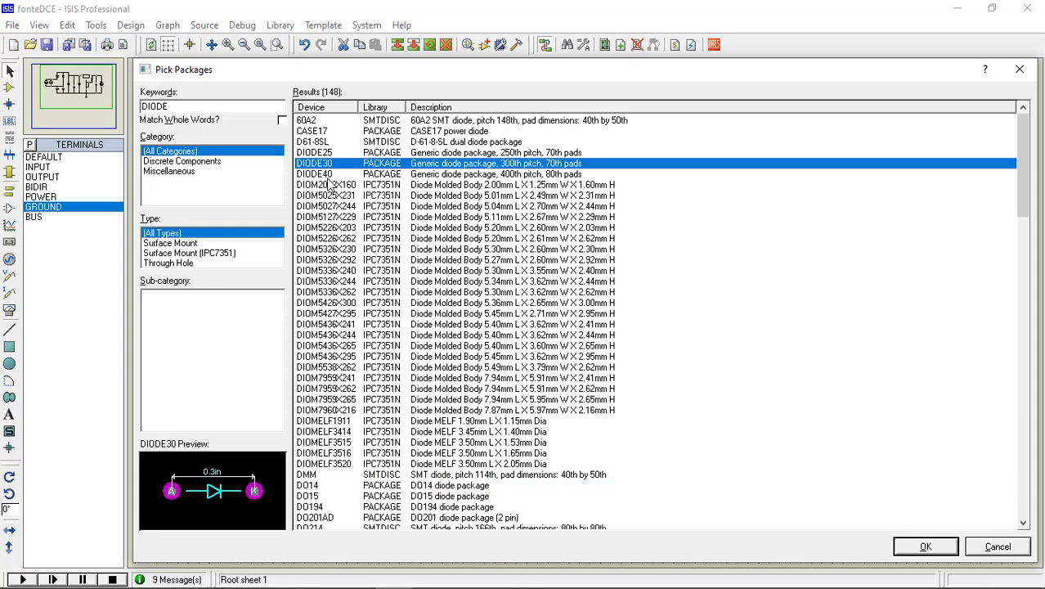
click(329, 176)
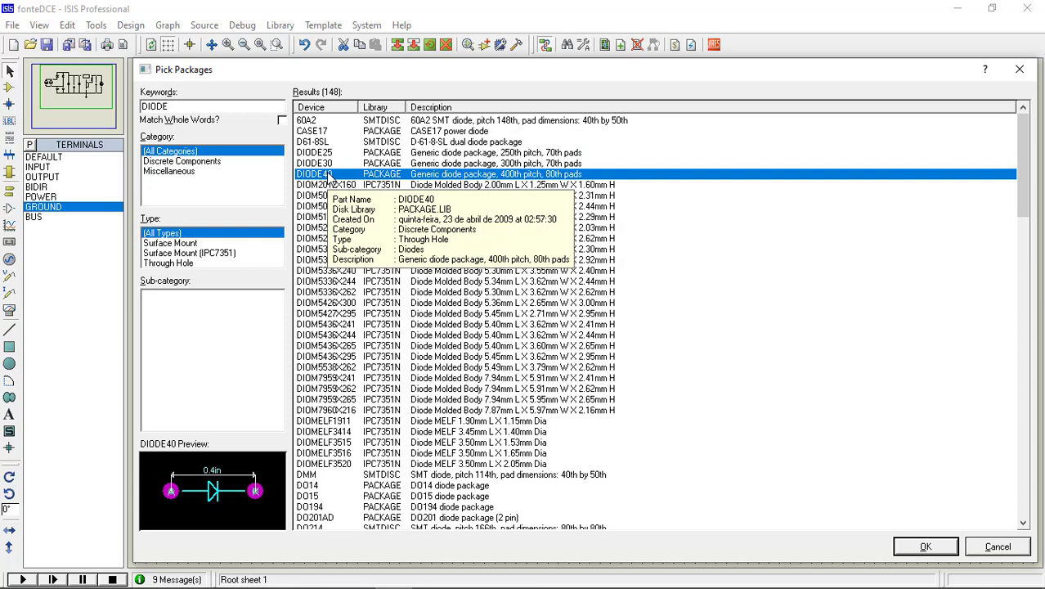
click(328, 166)
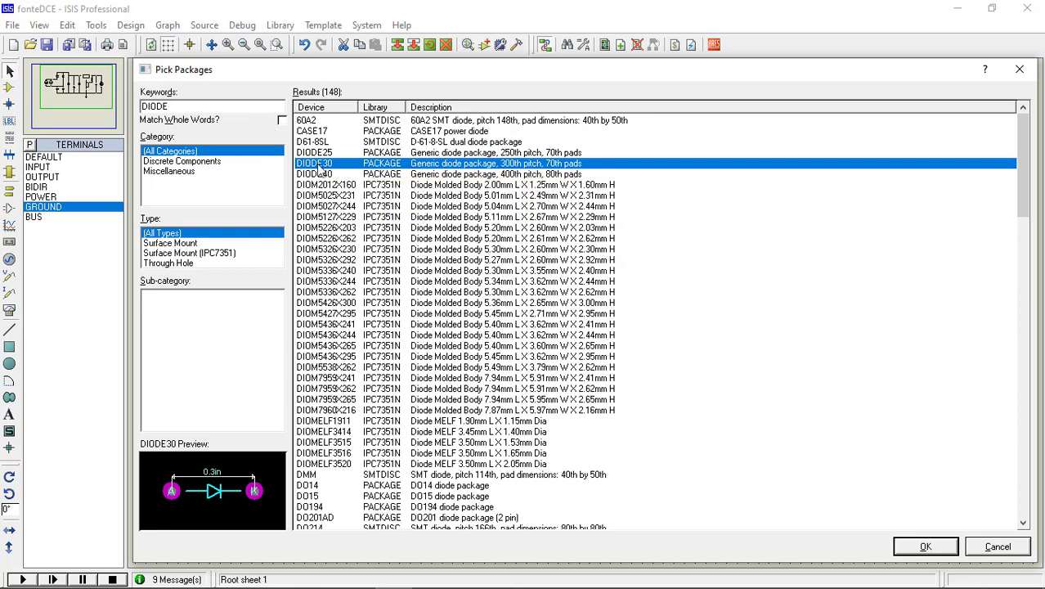
click(1017, 553)
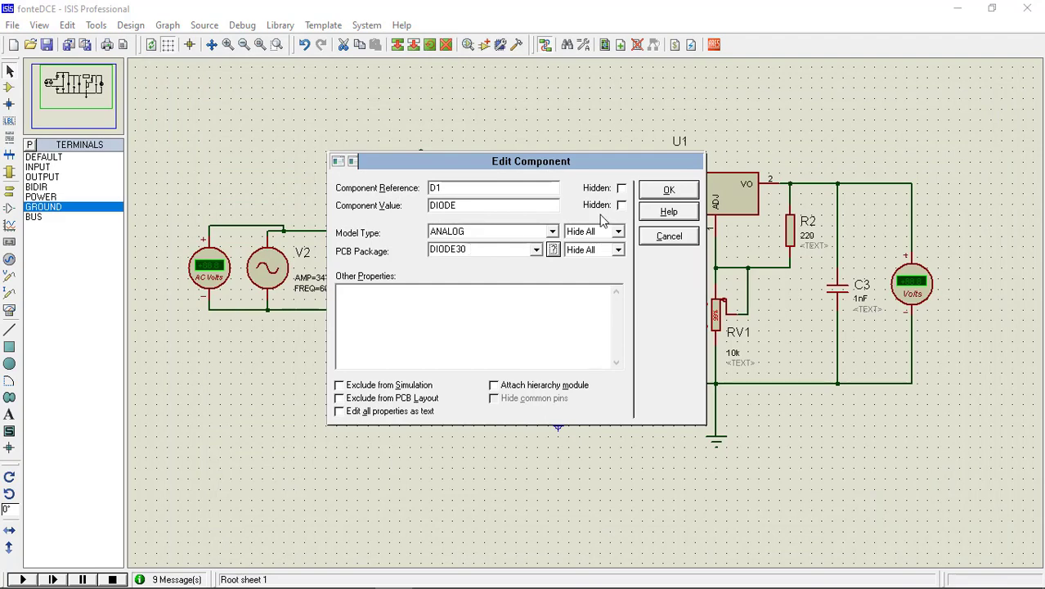
click(669, 189)
Check the PCB package assigned to diodes D2, D4 and D3.
double_click(425, 202)
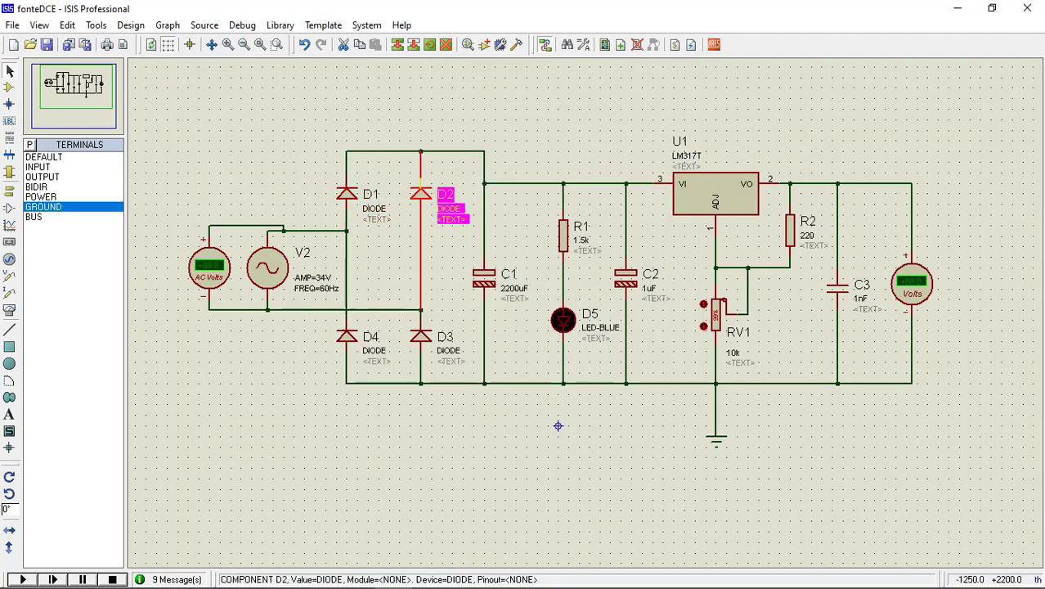
click(668, 189)
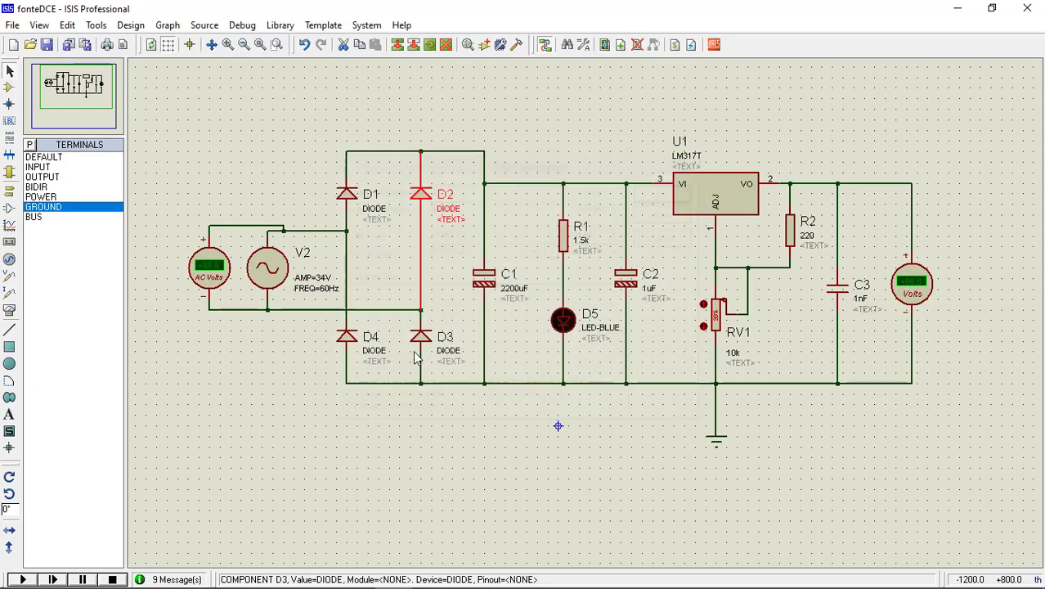
double_click(353, 348)
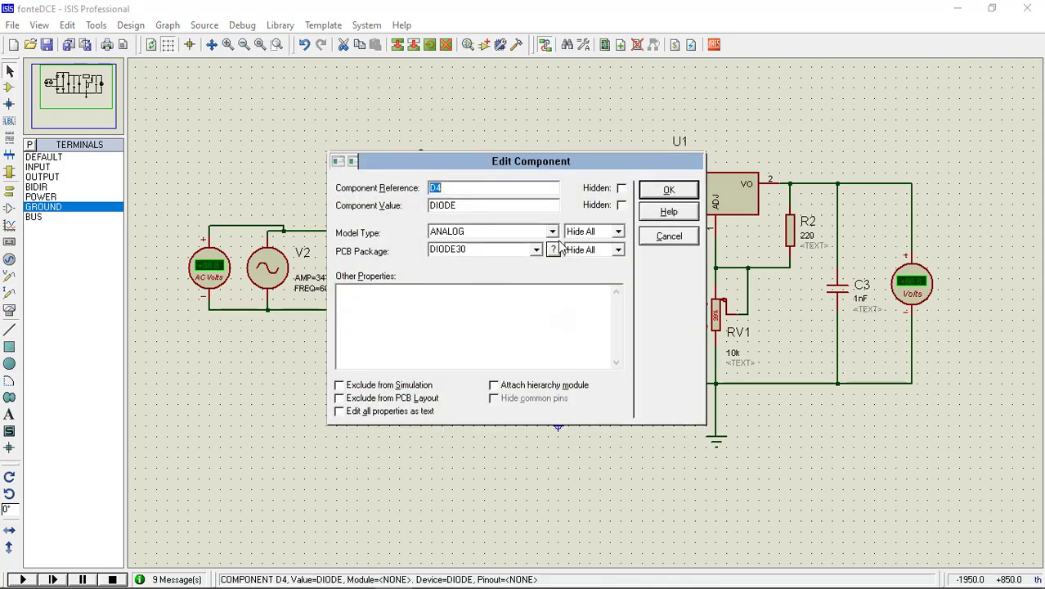
click(669, 190)
double_click(421, 343)
click(669, 189)
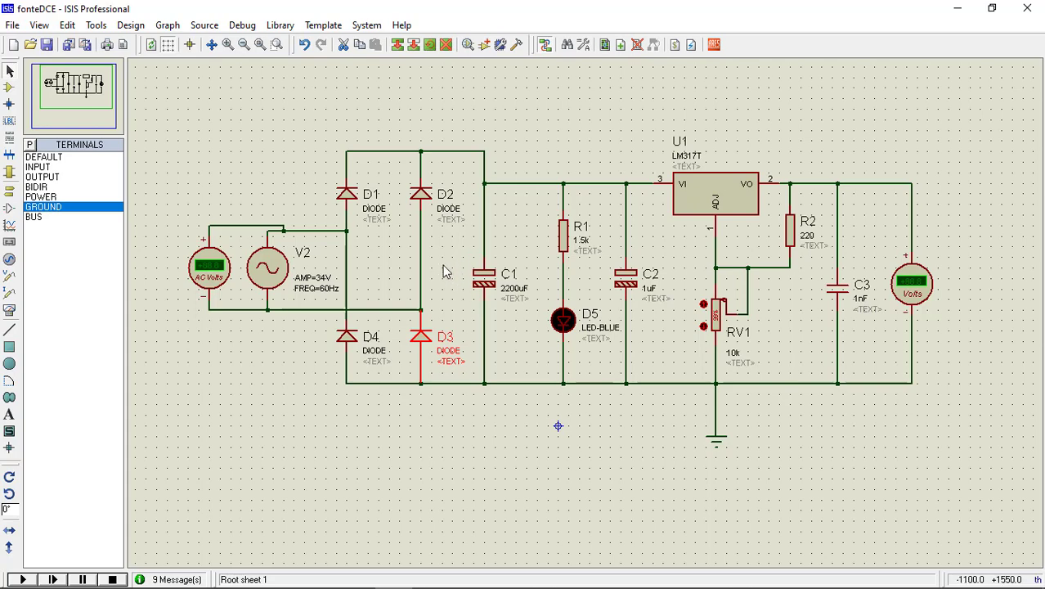
Open the PCB package library from capacitor C1's properties and search for ELEC-RAD.
double_click(484, 274)
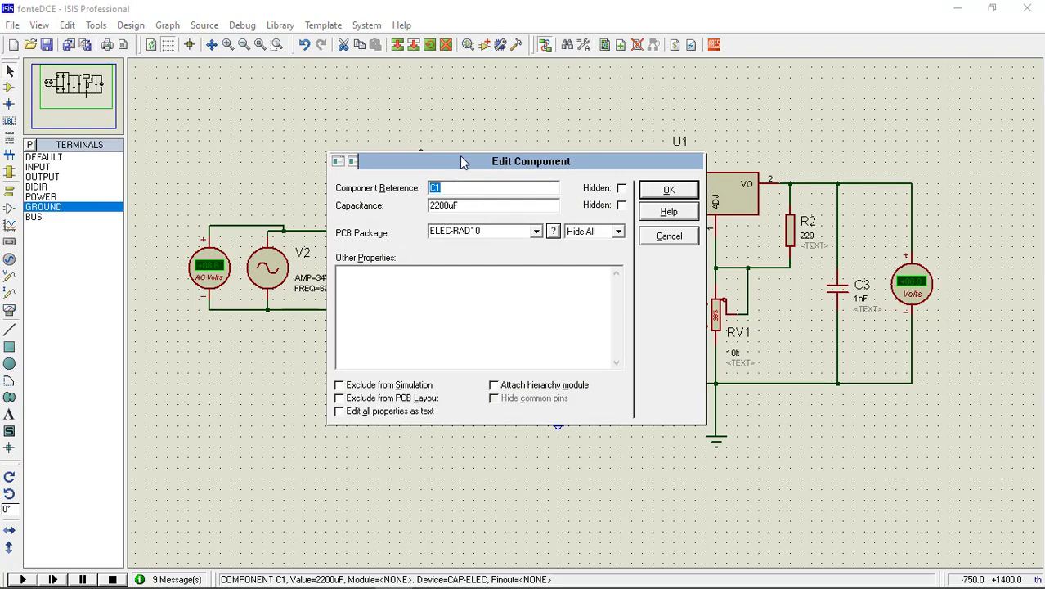
click(536, 231)
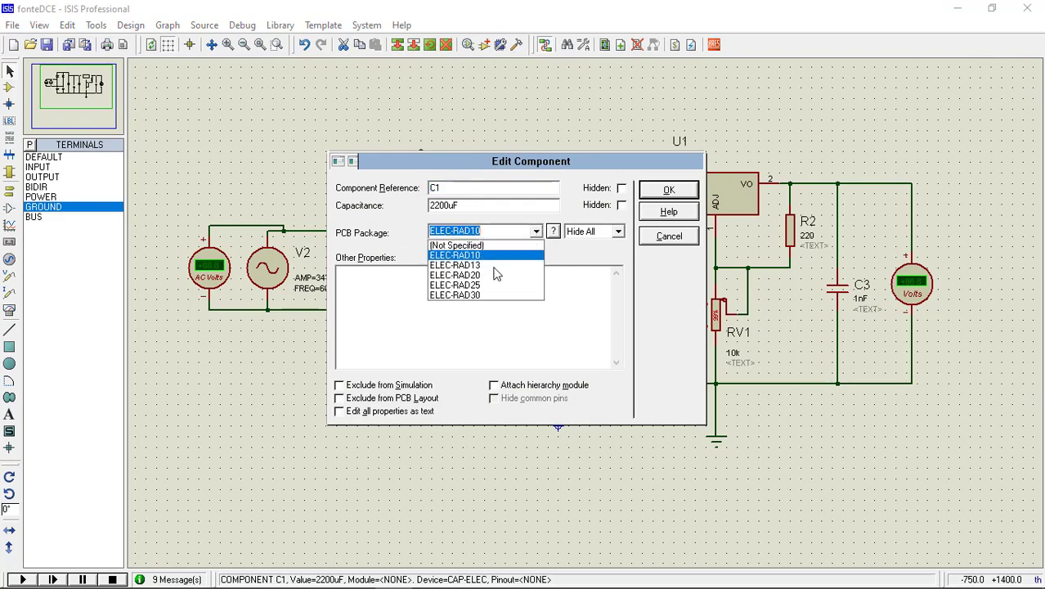
click(555, 236)
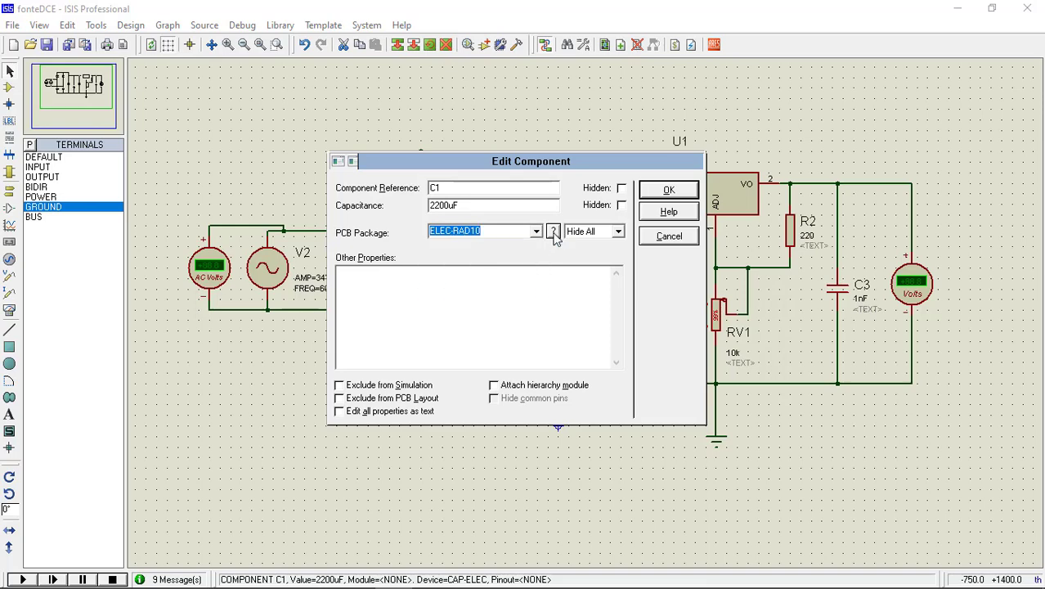
click(553, 233)
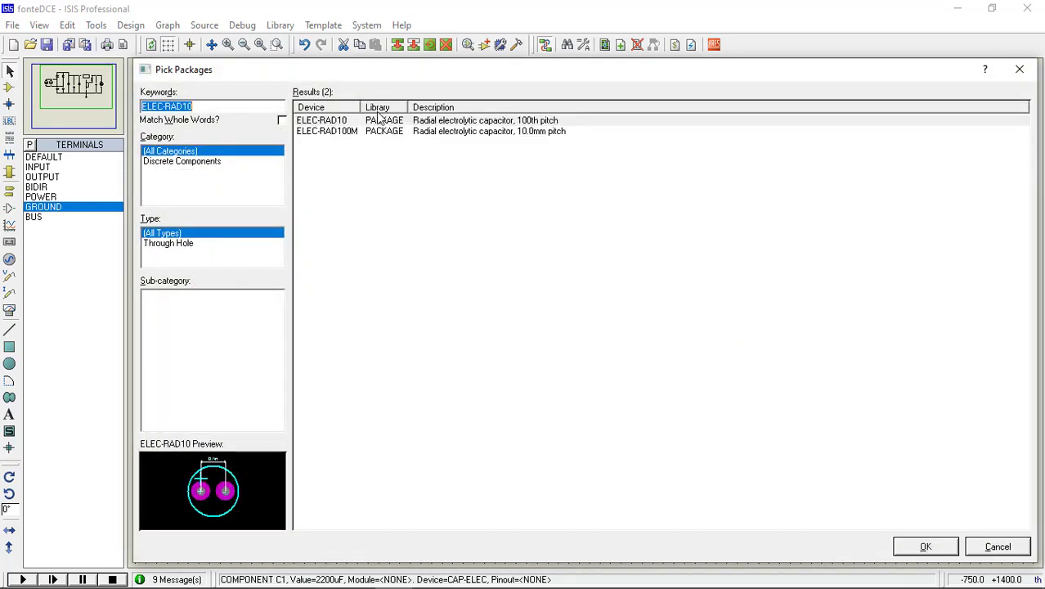
click(206, 107)
key(BackSpace)
key(BackSpace)
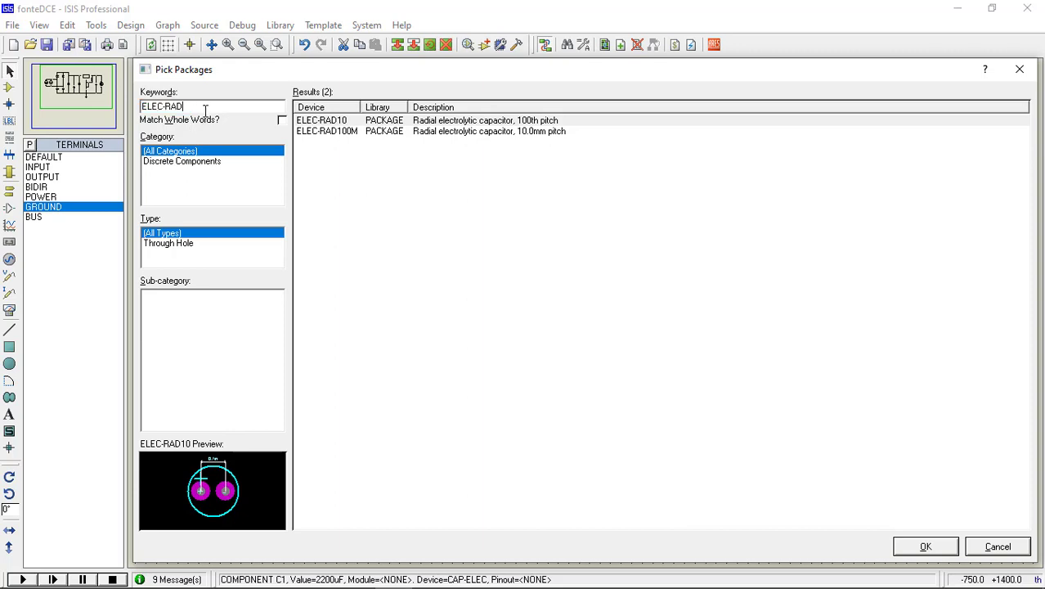
Compare the pin pitch in the radial electrolytic package previews, from ELEC-RAD10 to ELEC-RAD100M.
click(321, 123)
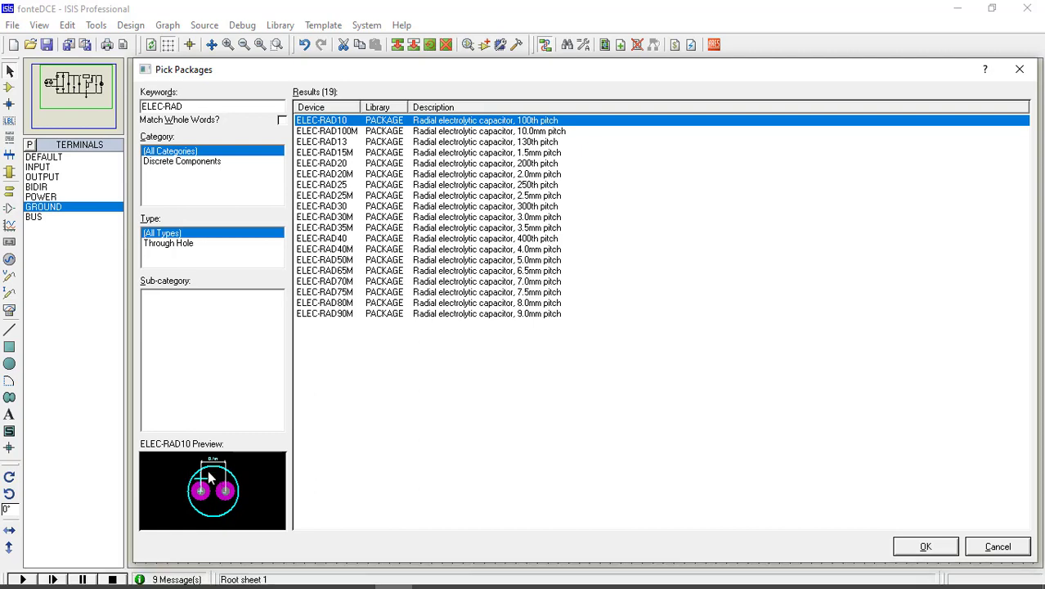
click(351, 132)
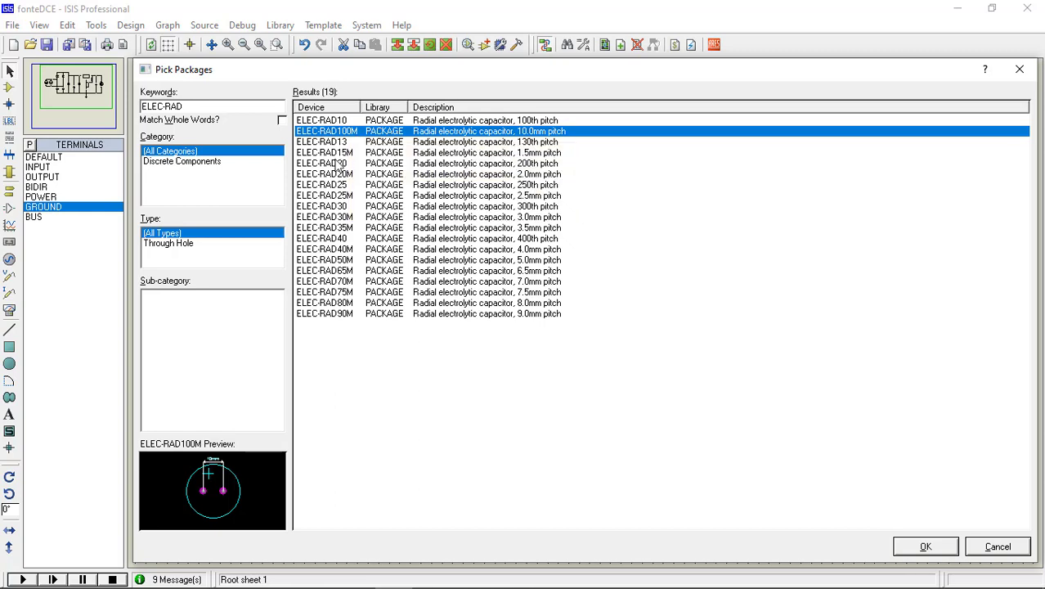
click(334, 163)
click(336, 207)
click(330, 239)
click(326, 282)
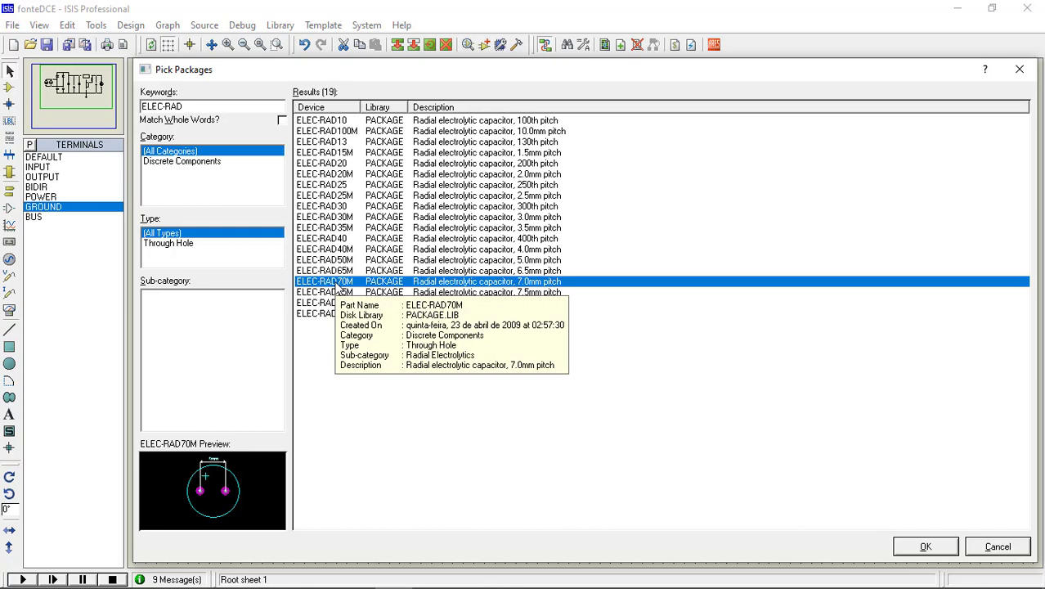
click(339, 217)
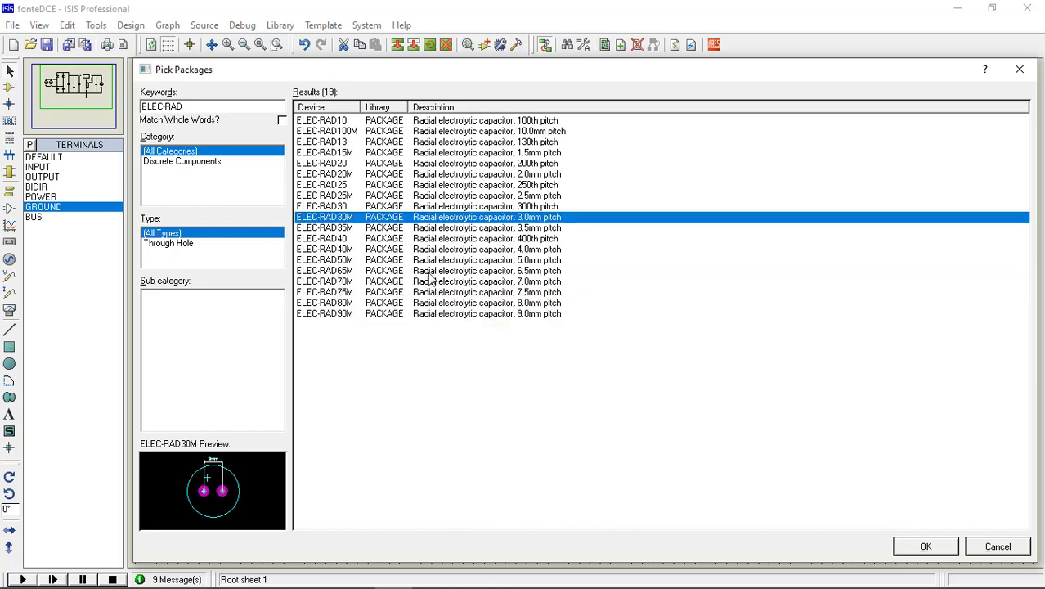
click(349, 260)
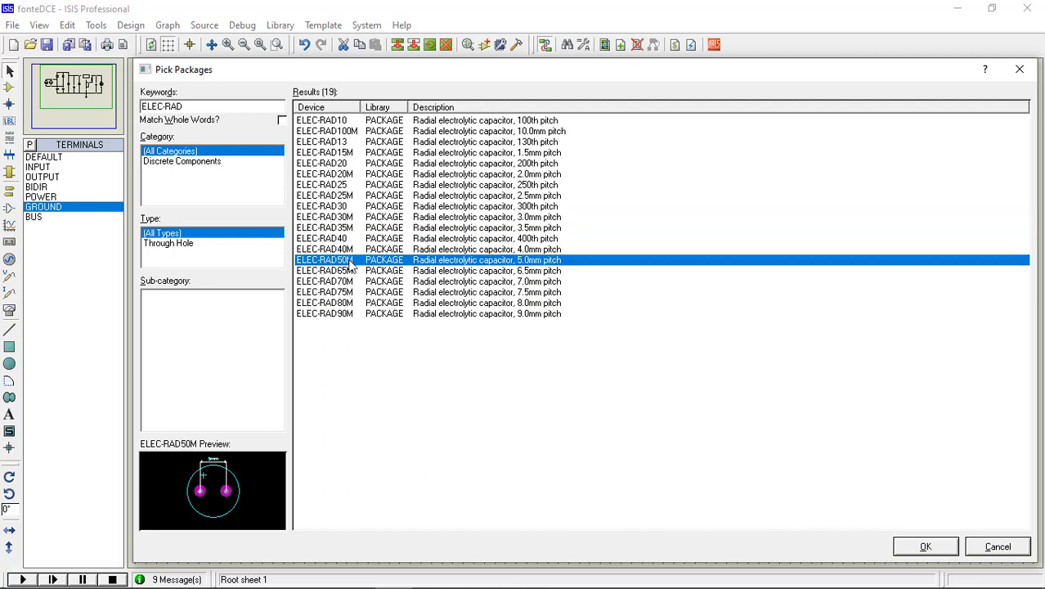
click(344, 283)
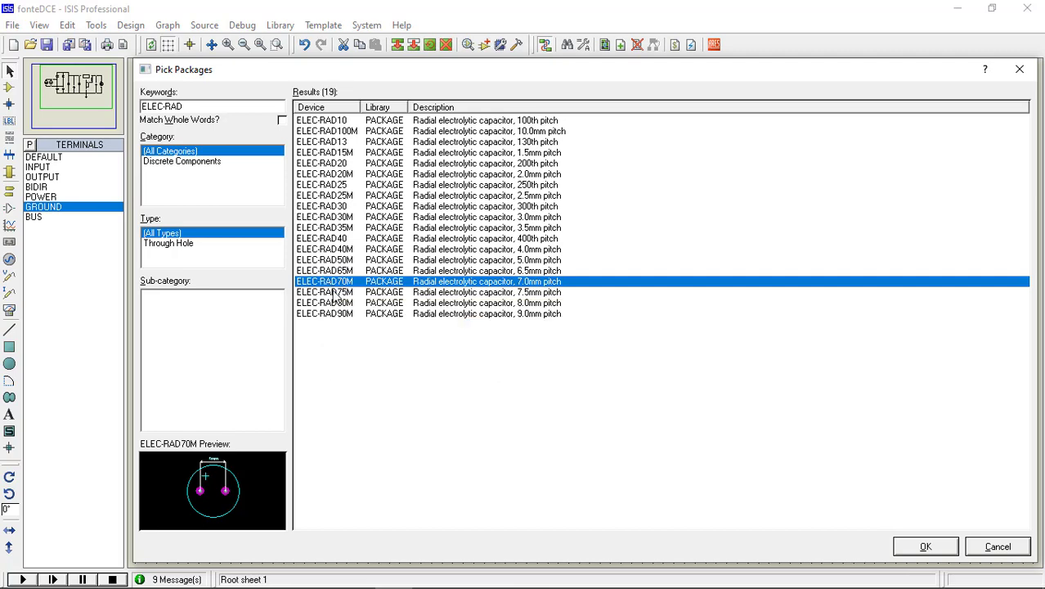
Assign the ELEC-RAD75M package with 7.5 mm pitch to capacitor C1.
click(335, 296)
click(337, 282)
click(345, 292)
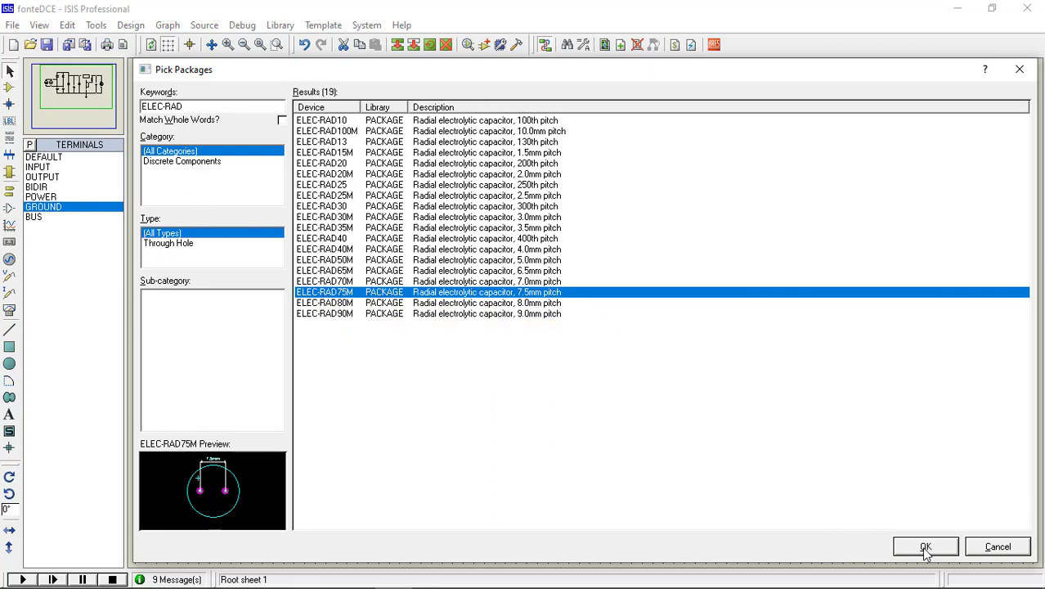
double_click(341, 299)
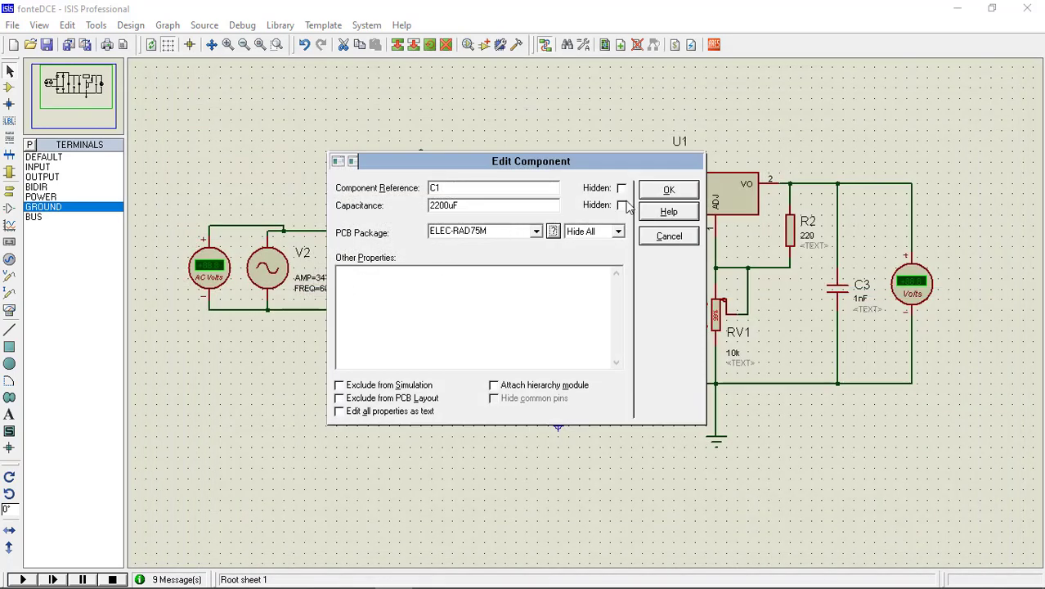
click(669, 190)
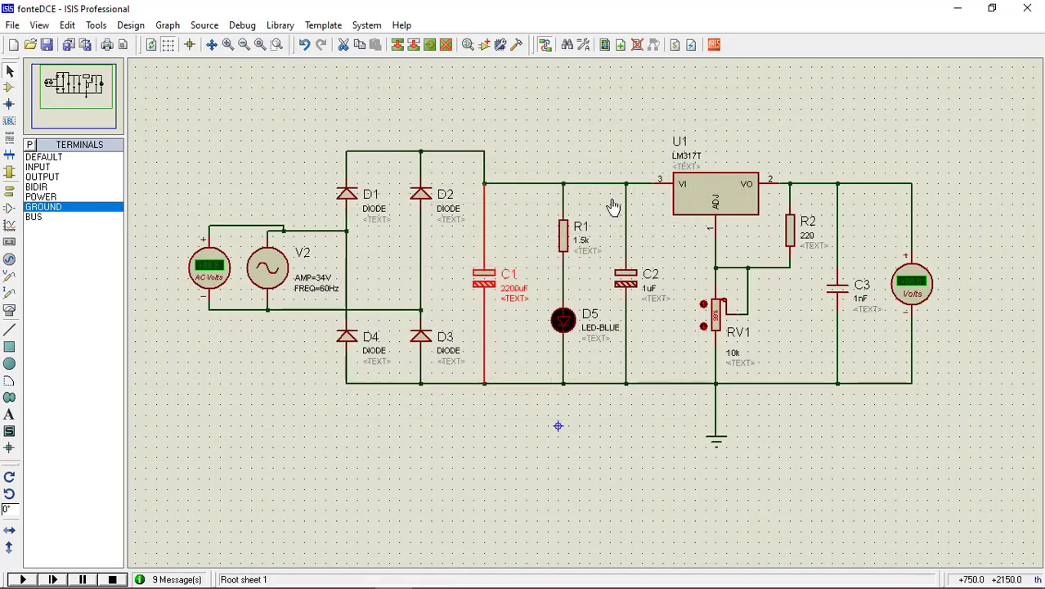
Open the PCB package library from resistor R1's properties and search for RES.
click(564, 245)
click(563, 245)
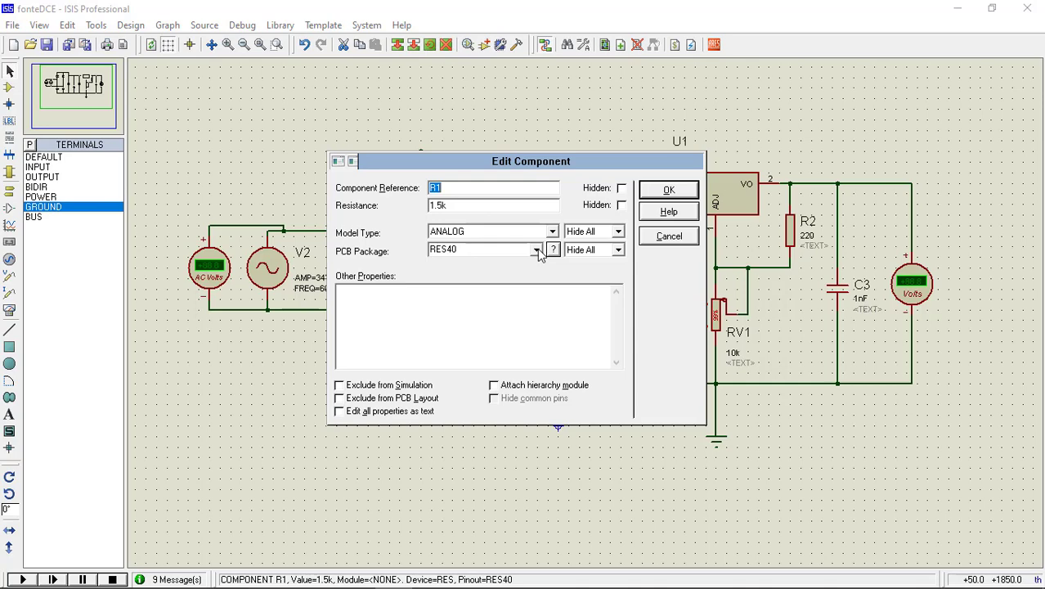
click(537, 250)
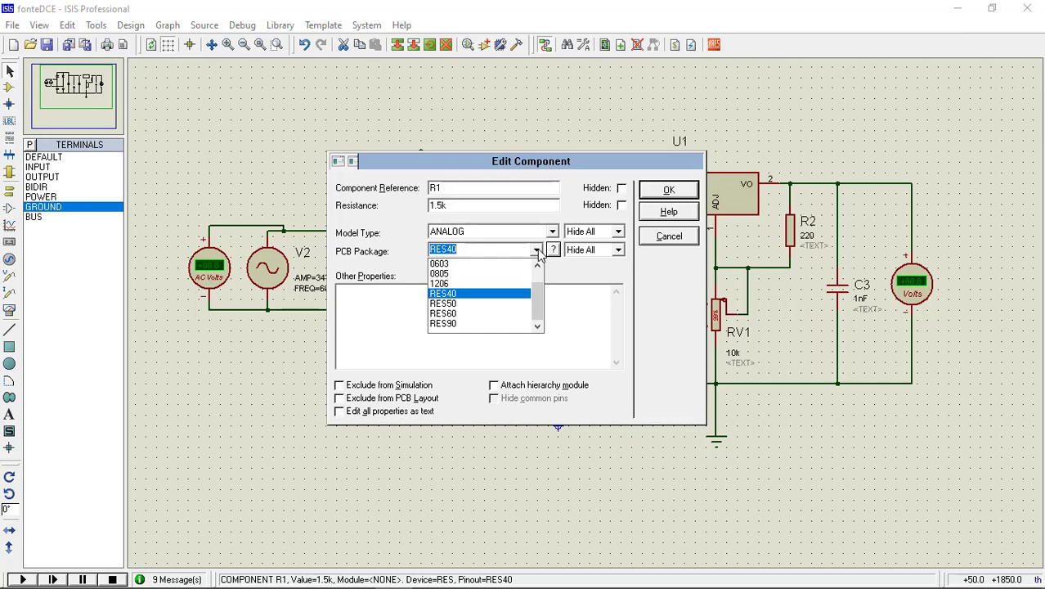
click(553, 249)
click(553, 249)
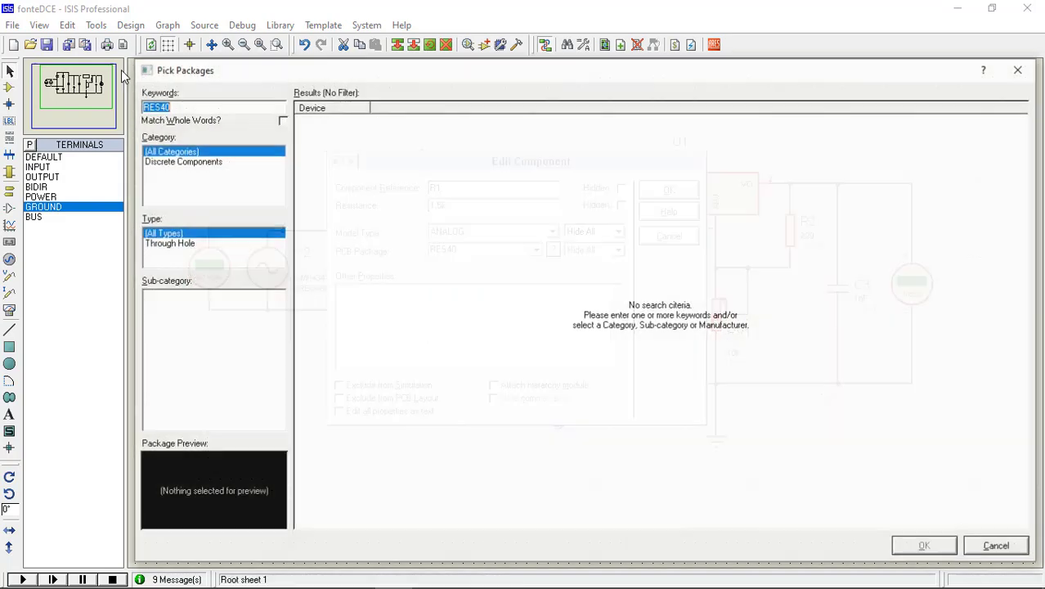
click(204, 105)
key(BackSpace)
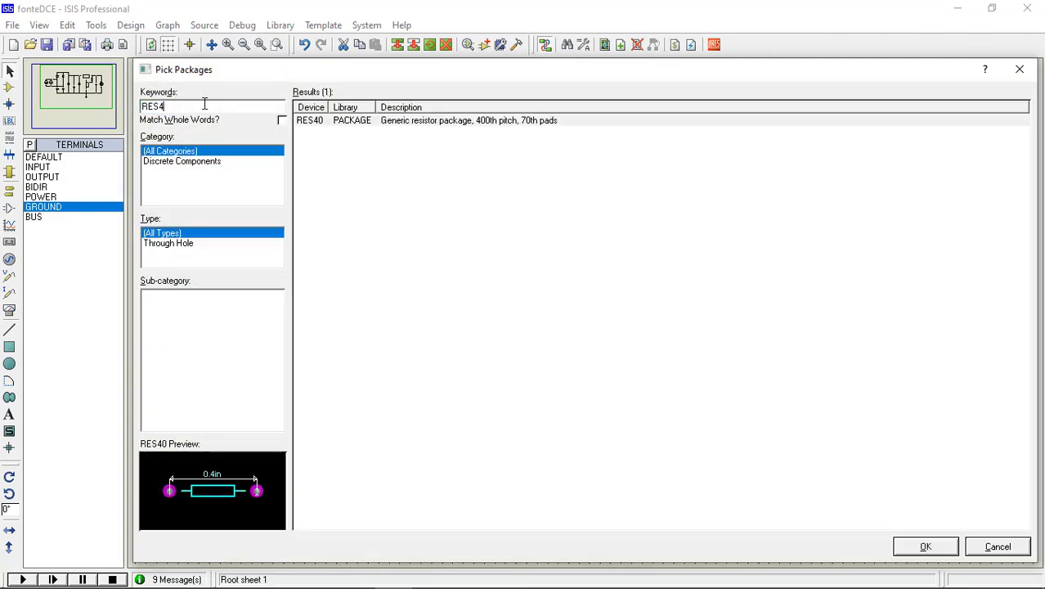
key(BackSpace)
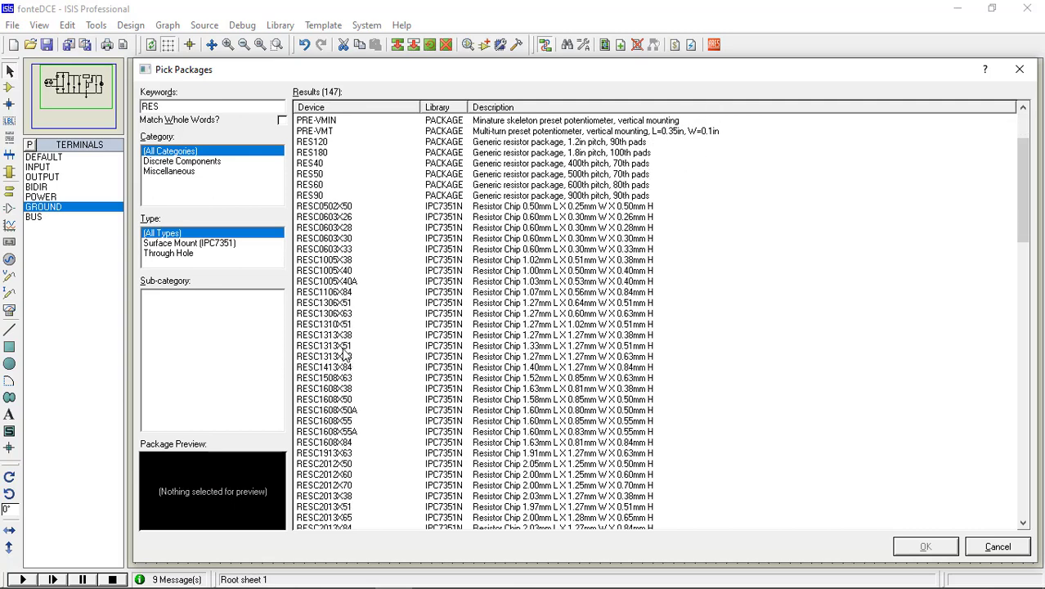
Compare the RES40 and RES50 package previews and assign RES50 to resistor R1.
click(331, 163)
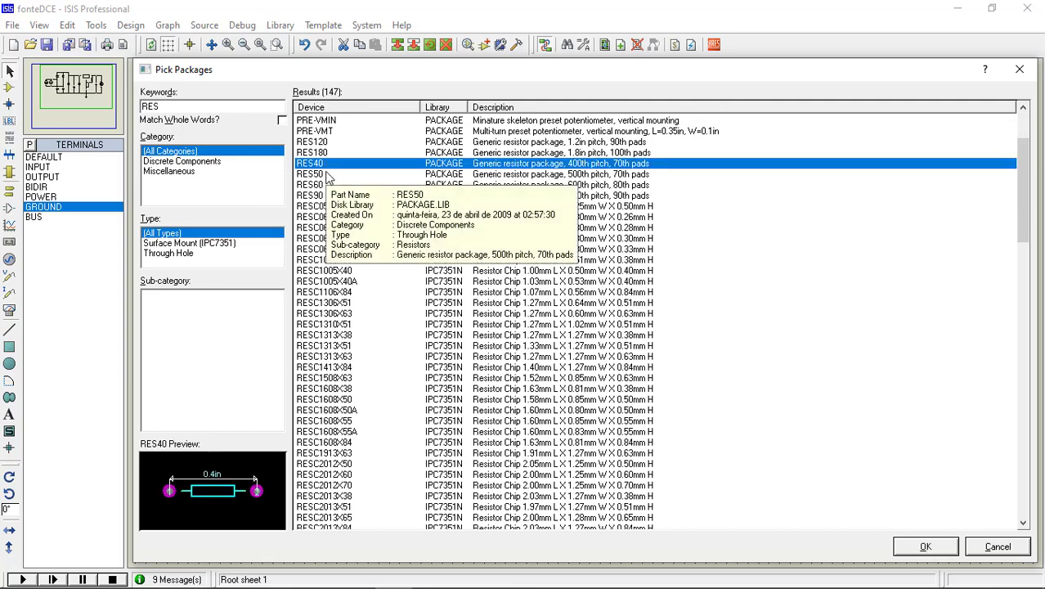
click(327, 174)
scroll(328, 182, up, 1)
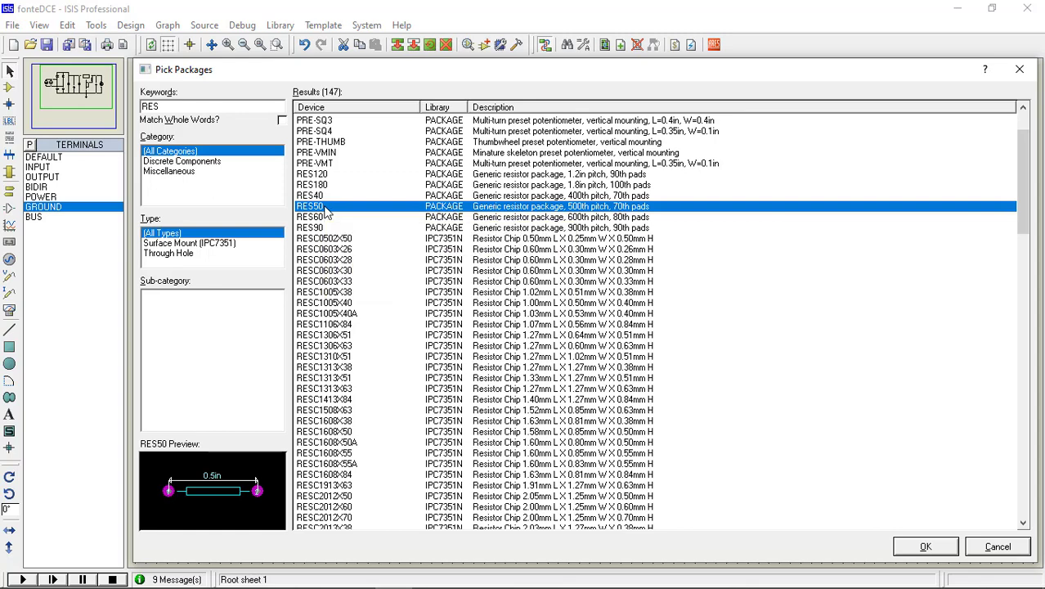
double_click(326, 211)
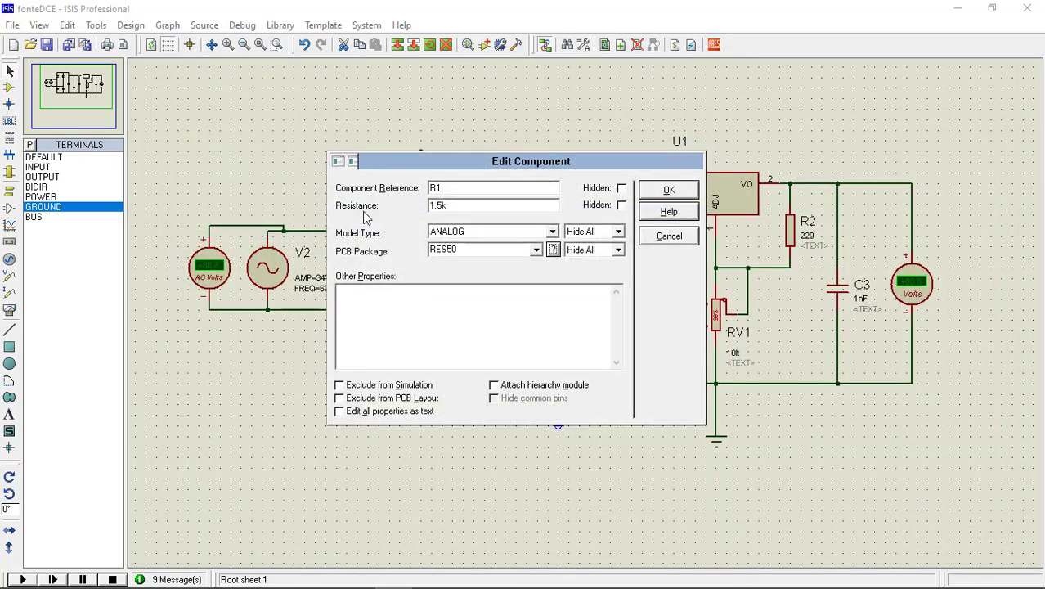
click(669, 190)
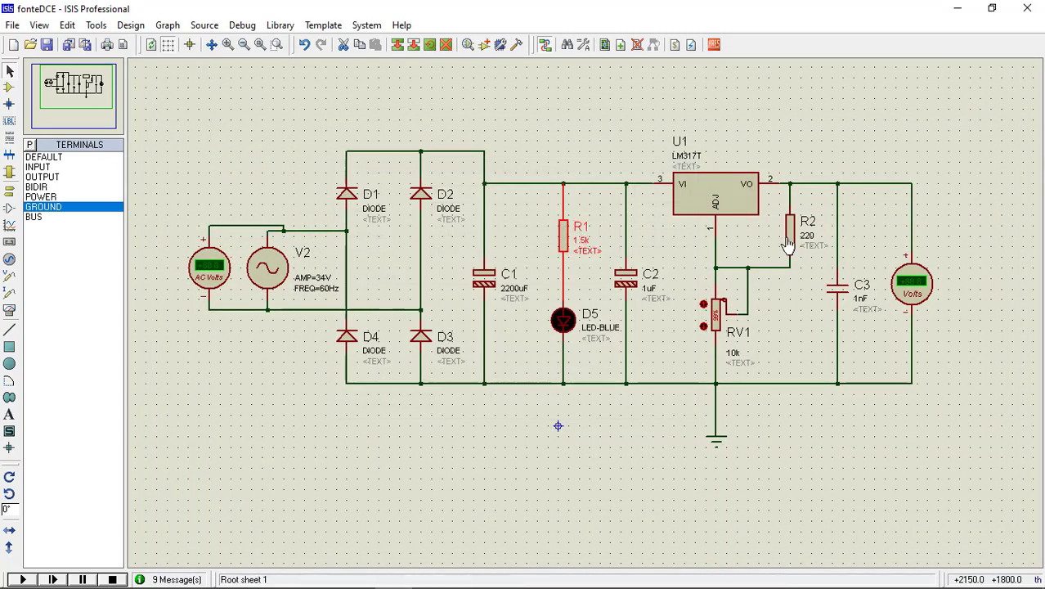
Set the PCB package of the 220 ohm resistor R2 to RES50.
double_click(790, 231)
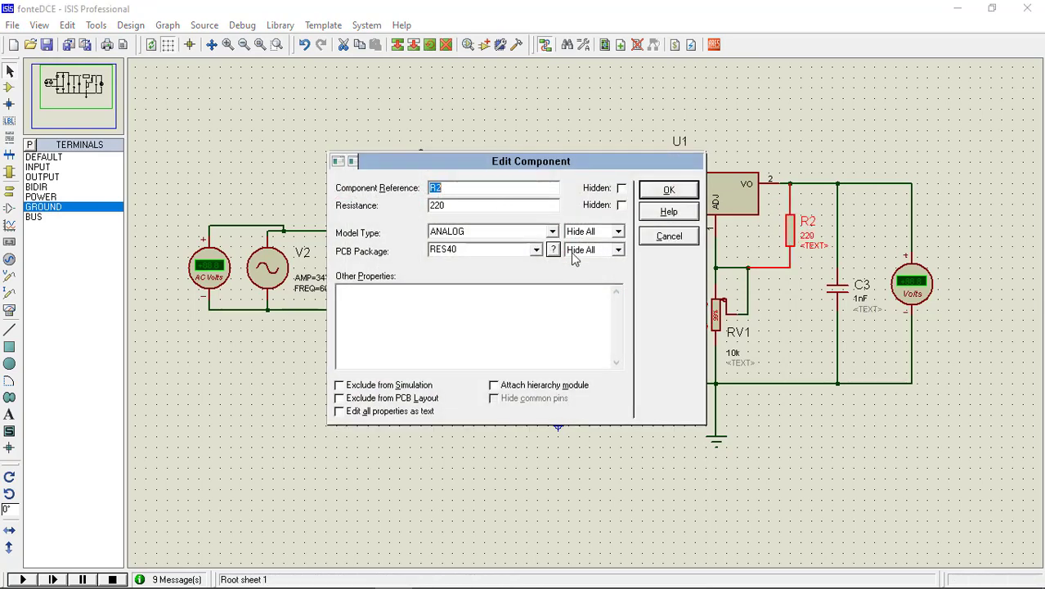
click(536, 250)
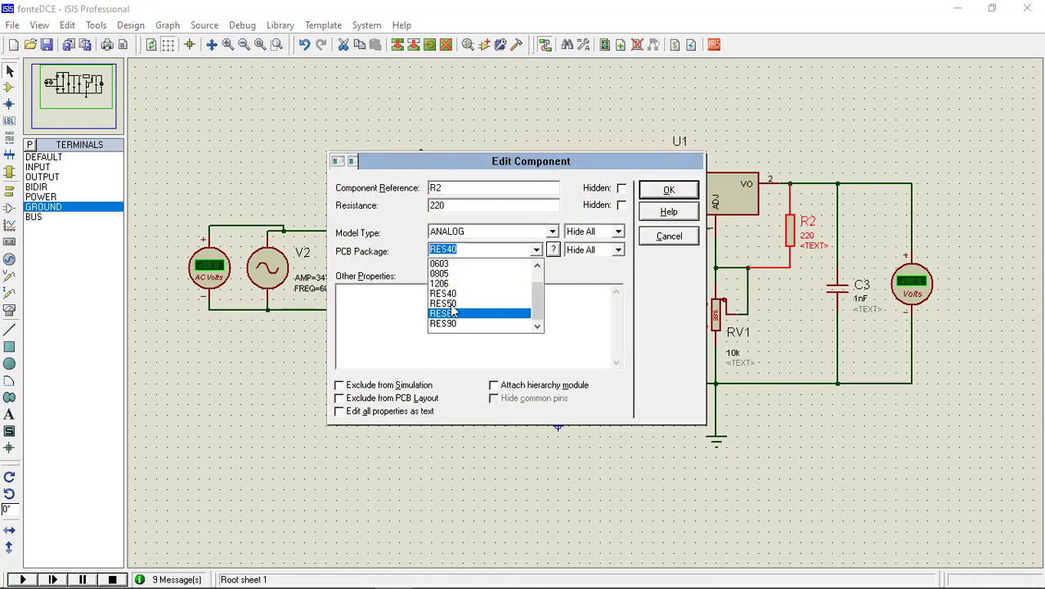
click(451, 303)
click(668, 190)
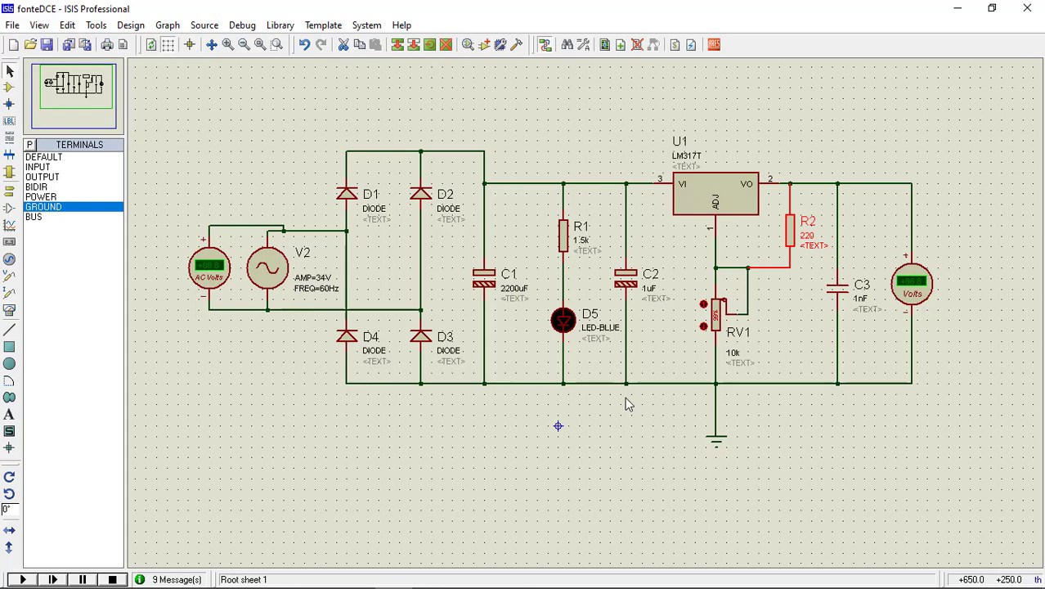
Search the package library for led and assign the through-hole LED package to the blue LED D5.
double_click(568, 323)
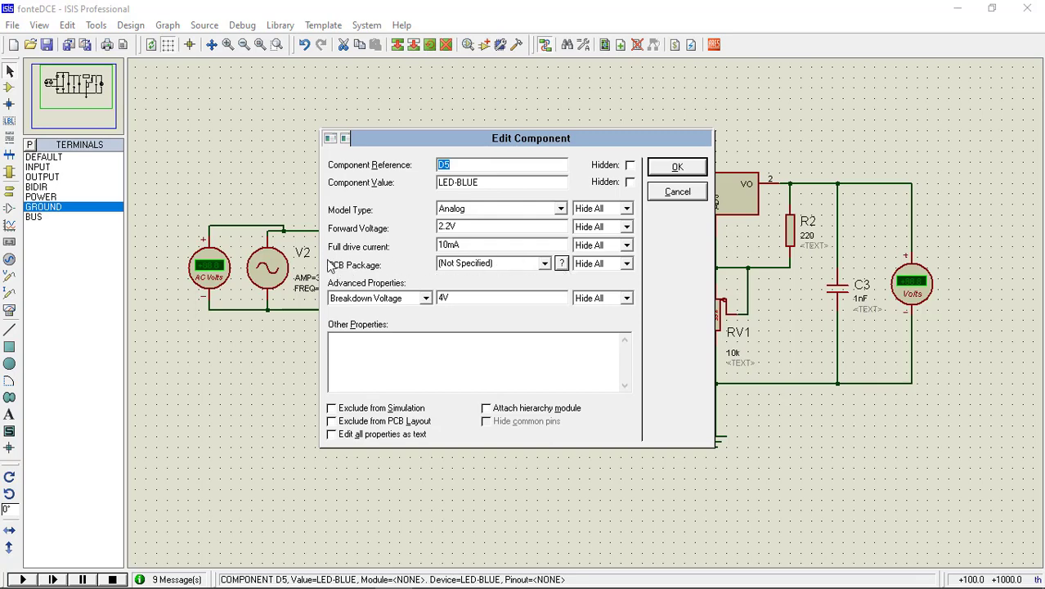
click(561, 262)
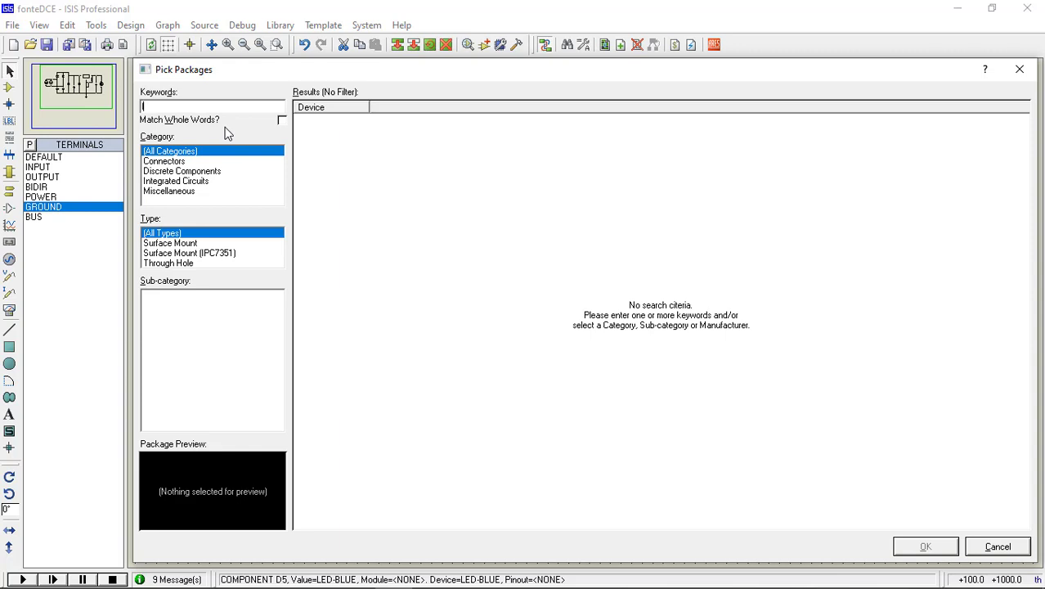
text(led)
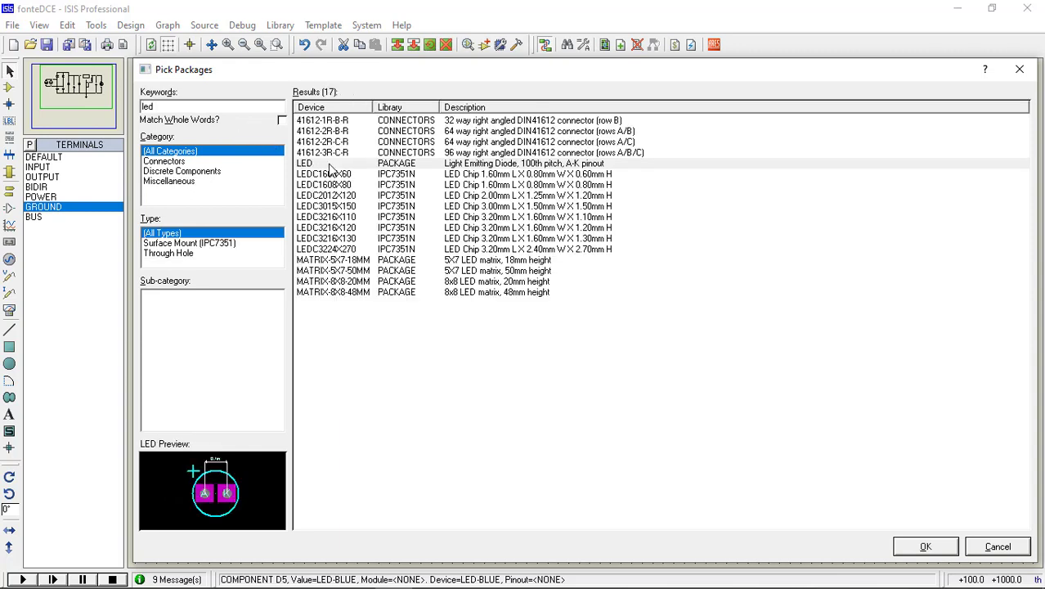
click(389, 154)
click(391, 167)
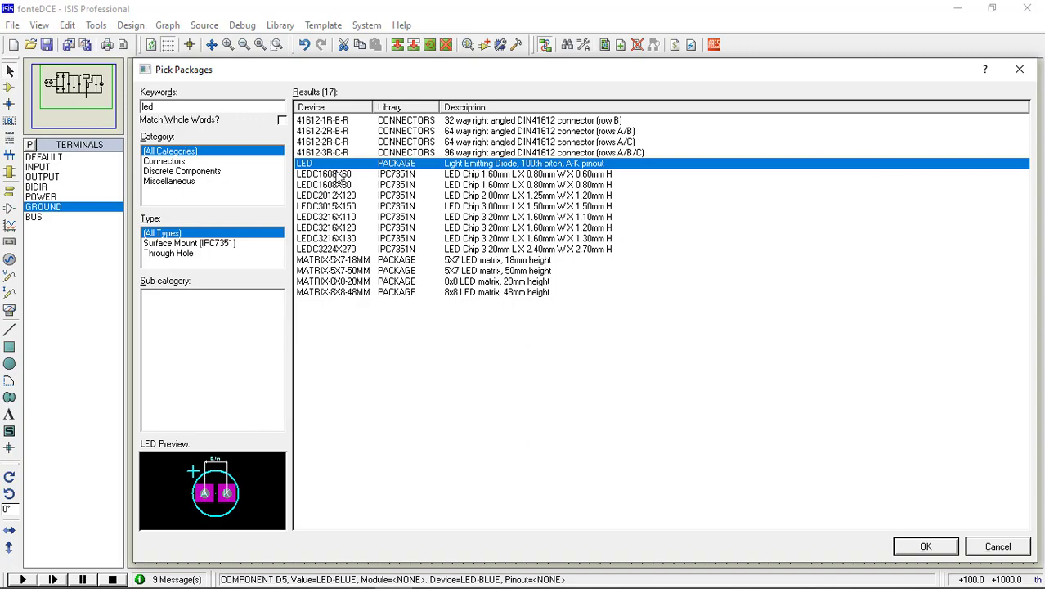
double_click(392, 166)
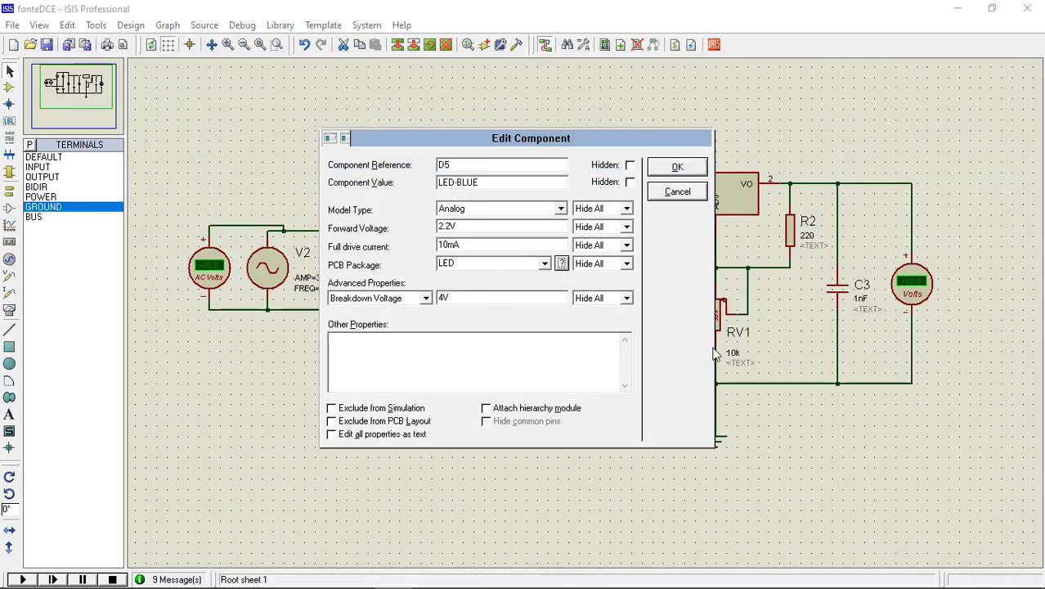
click(677, 166)
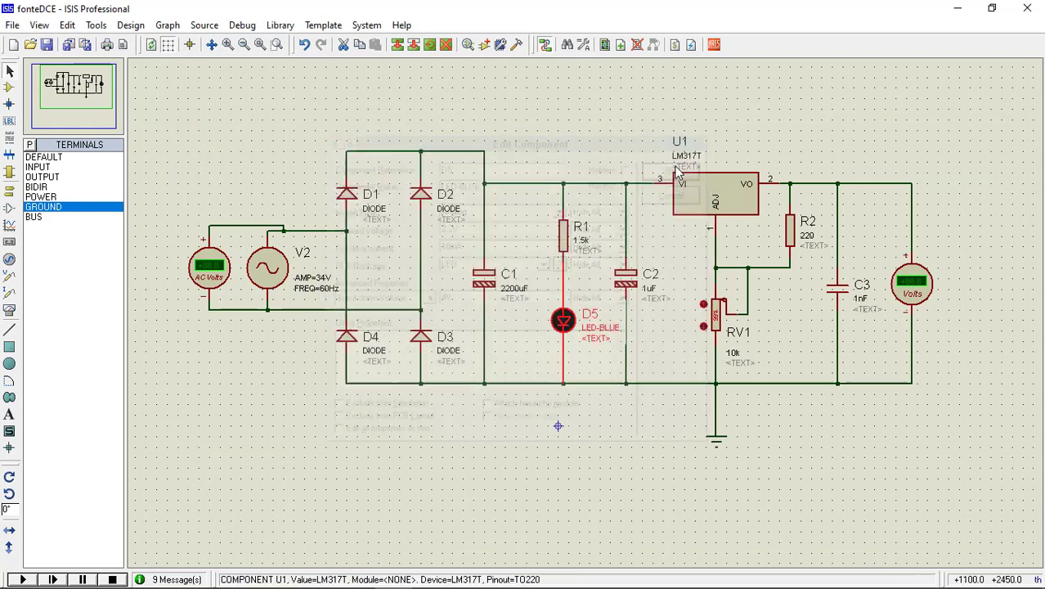
Check the PCB packages assigned to regulator U1 and capacitors C2 and C3.
double_click(713, 204)
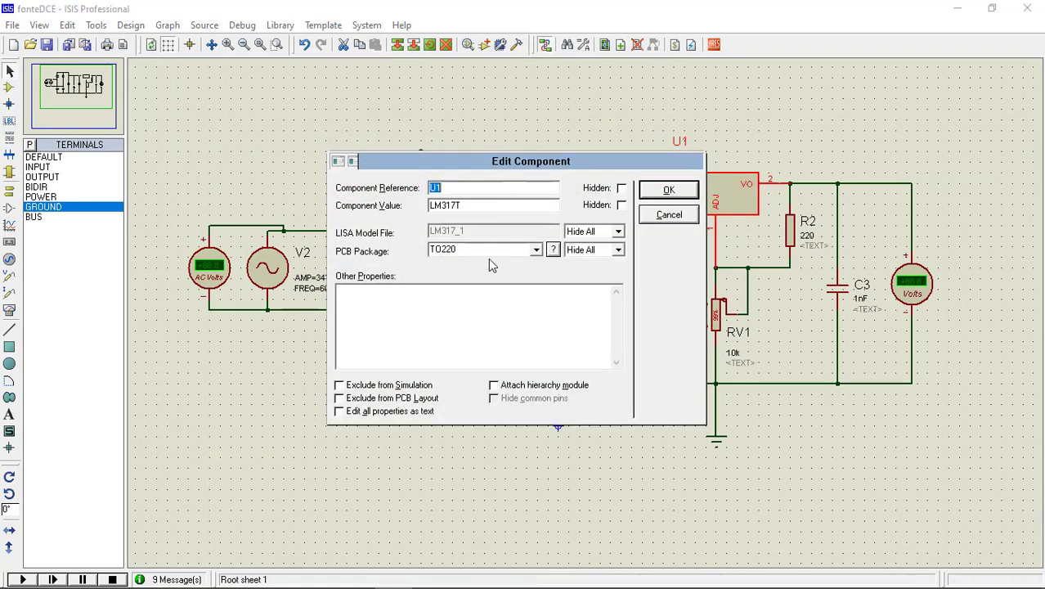
click(669, 190)
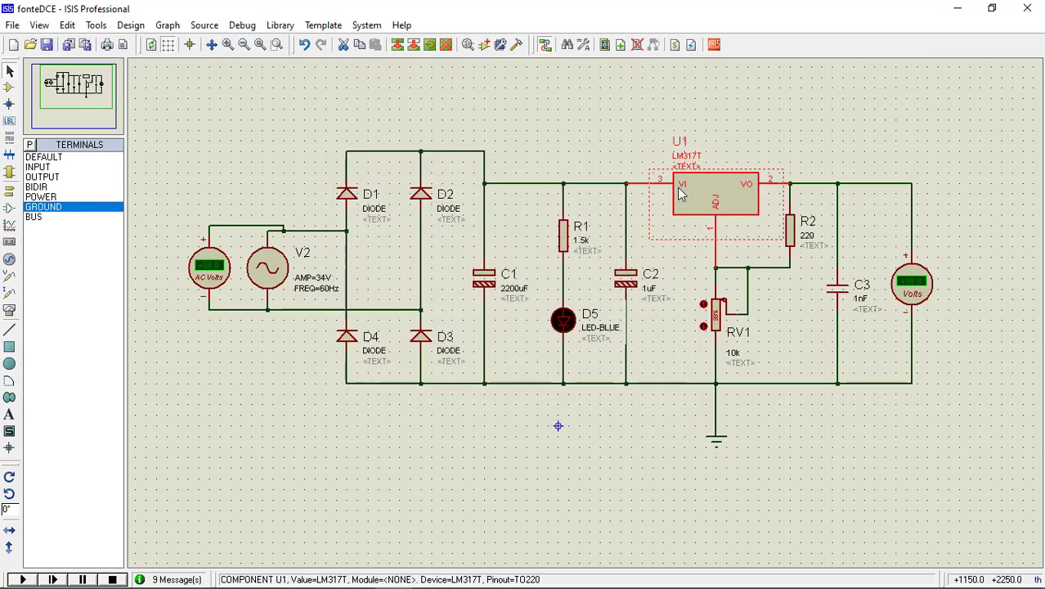
double_click(626, 278)
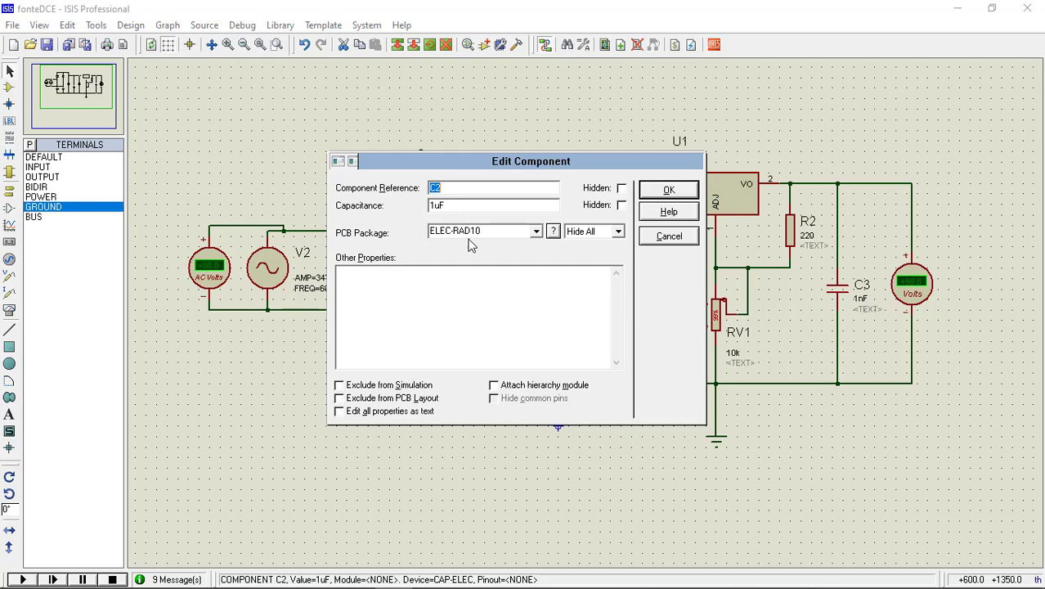
click(677, 191)
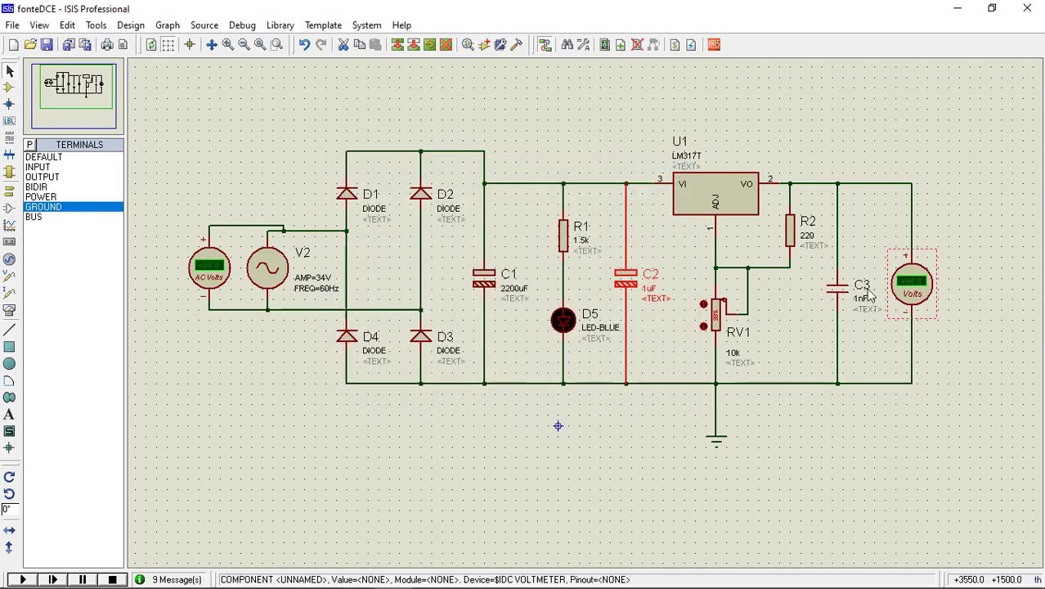
double_click(836, 288)
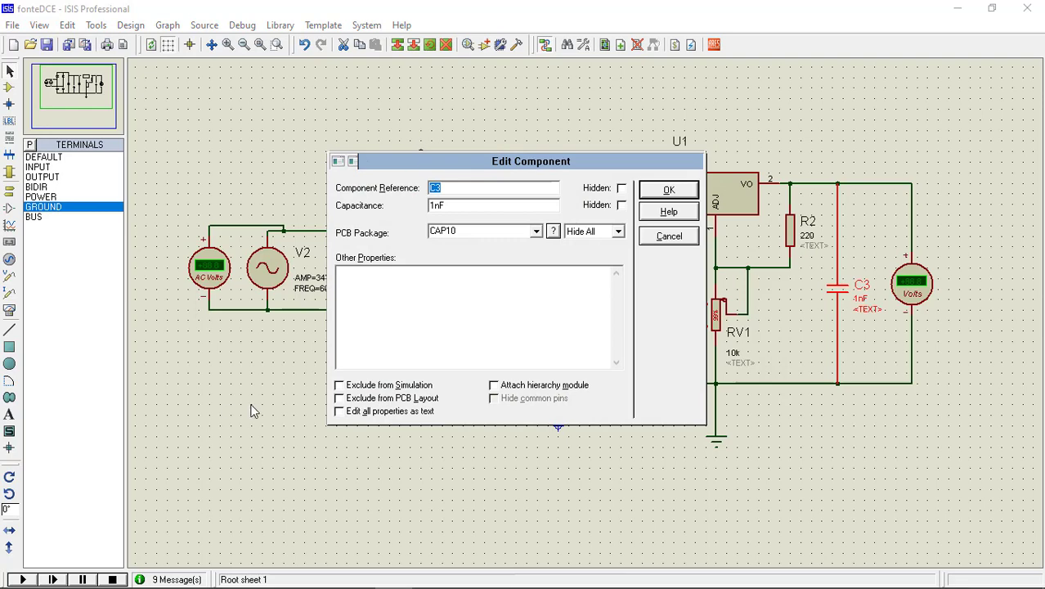
click(535, 232)
click(536, 232)
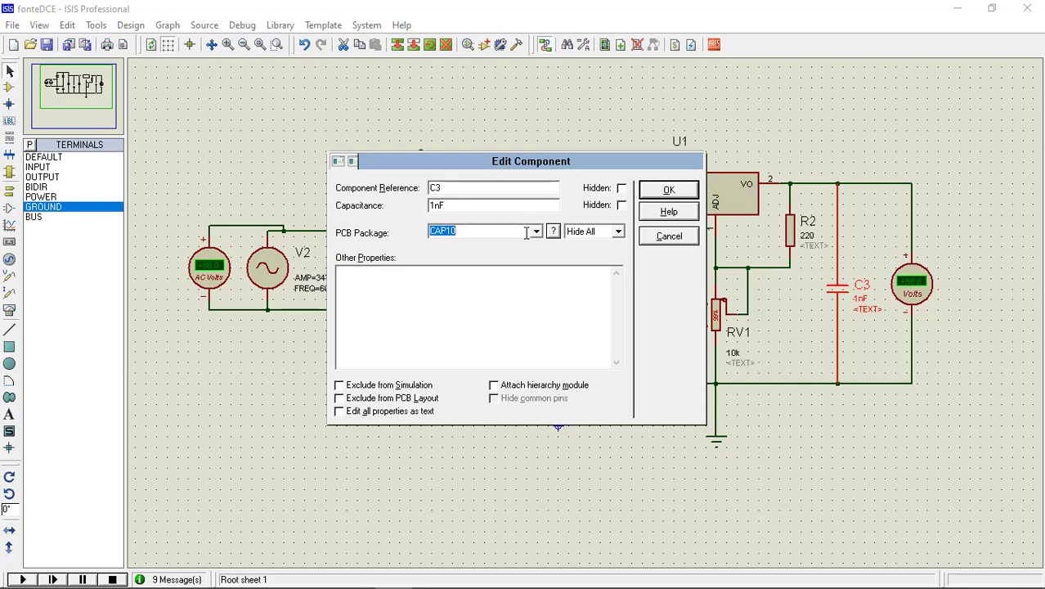
click(669, 189)
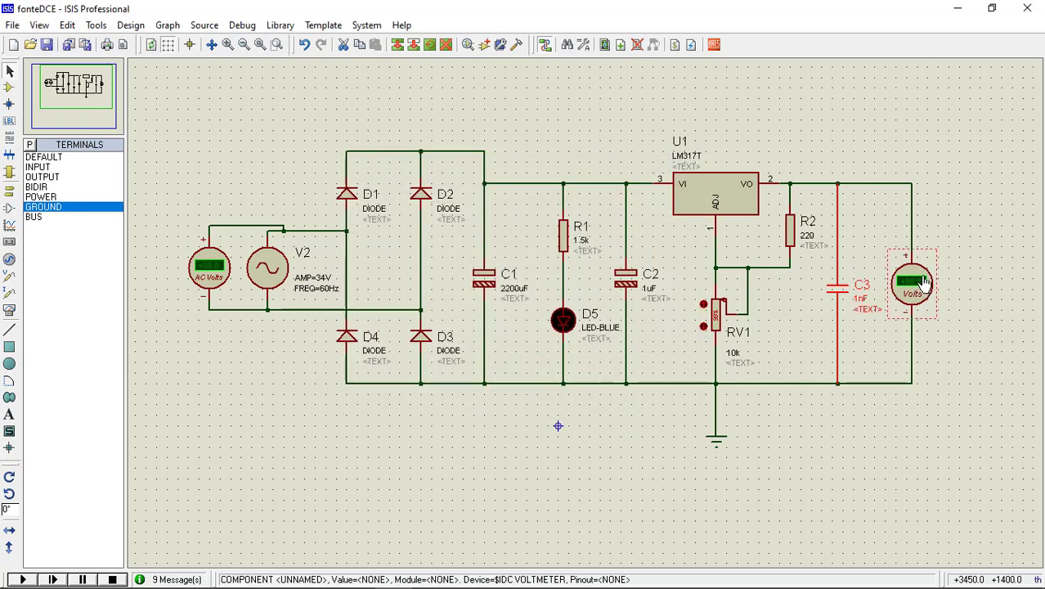
Check the output voltmeter's PCB layout exclusion setting and recheck capacitor C3's package.
double_click(924, 282)
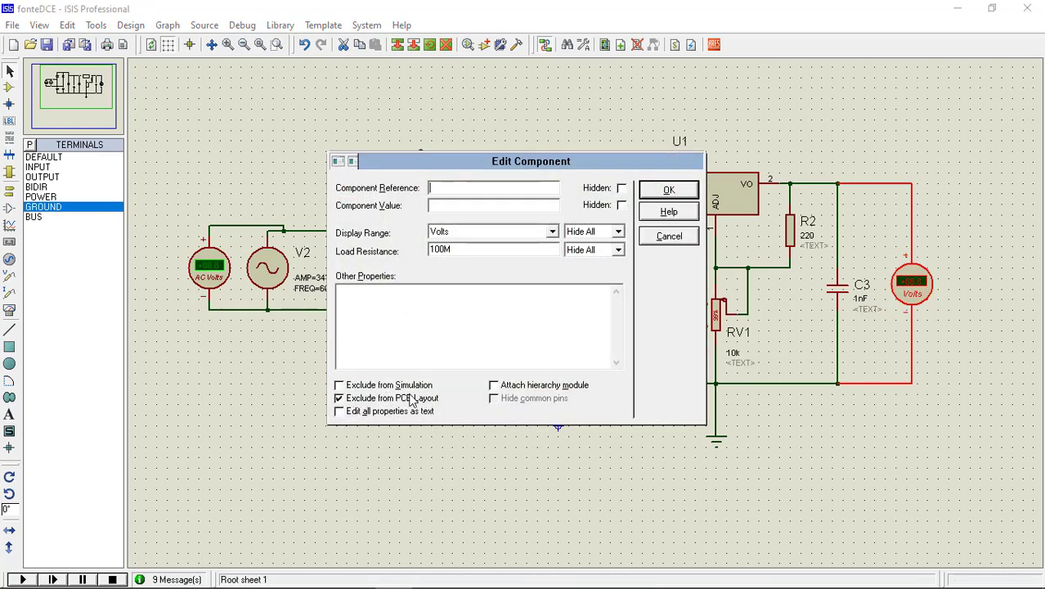
click(669, 191)
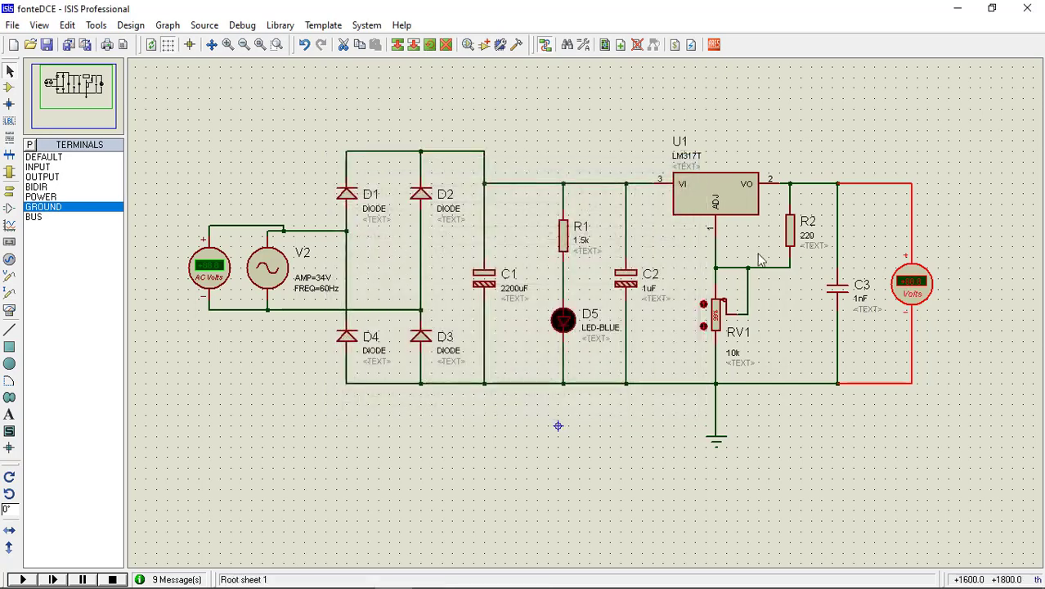
double_click(836, 288)
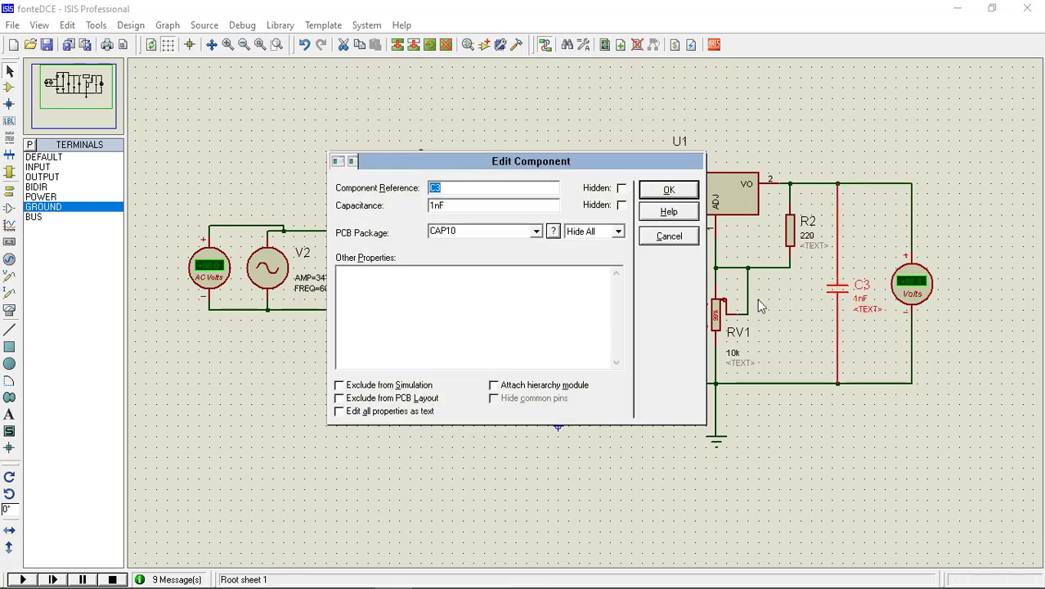
click(684, 190)
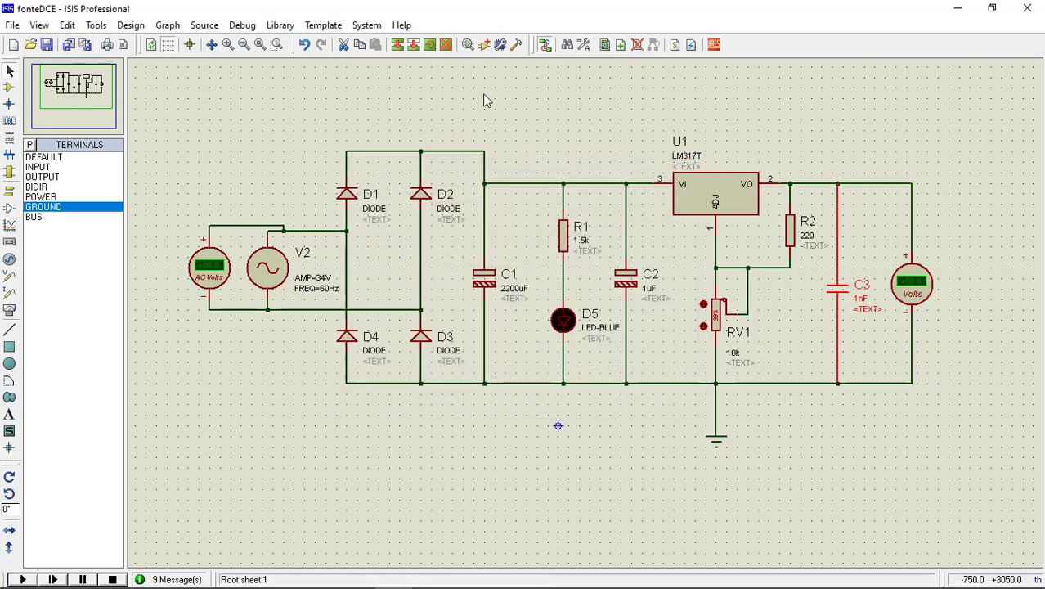
Inspect the properties of potentiometer RV1 for a PCB package setting, then deselect the component.
right_click(723, 321)
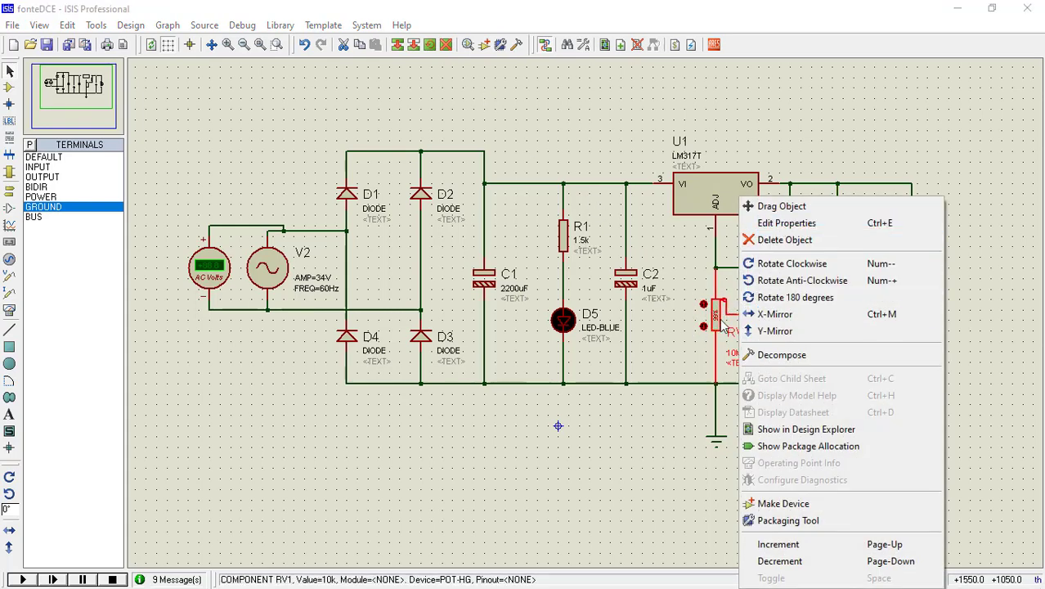
click(787, 222)
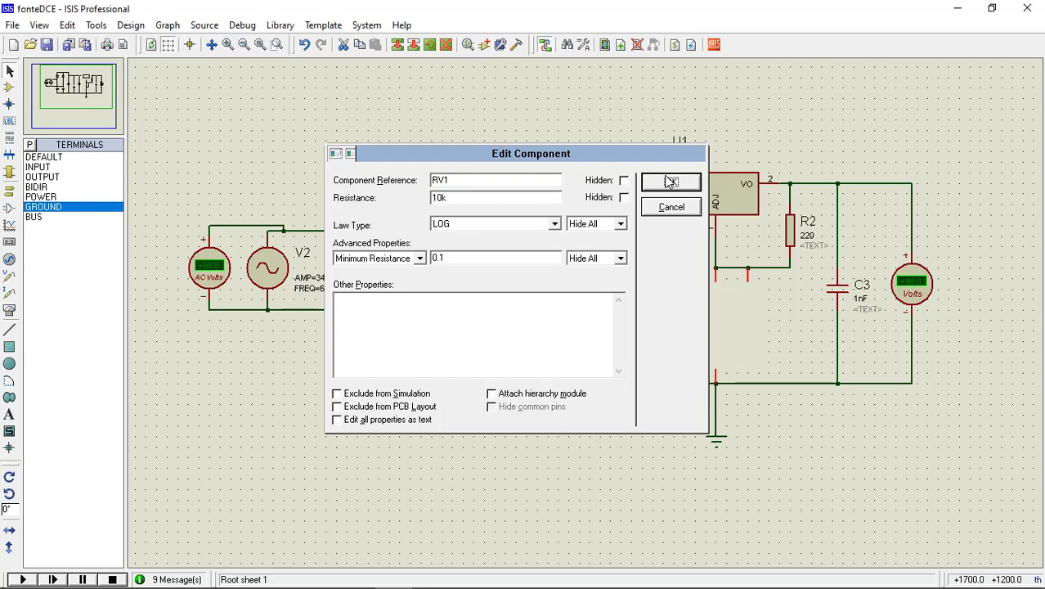
click(670, 182)
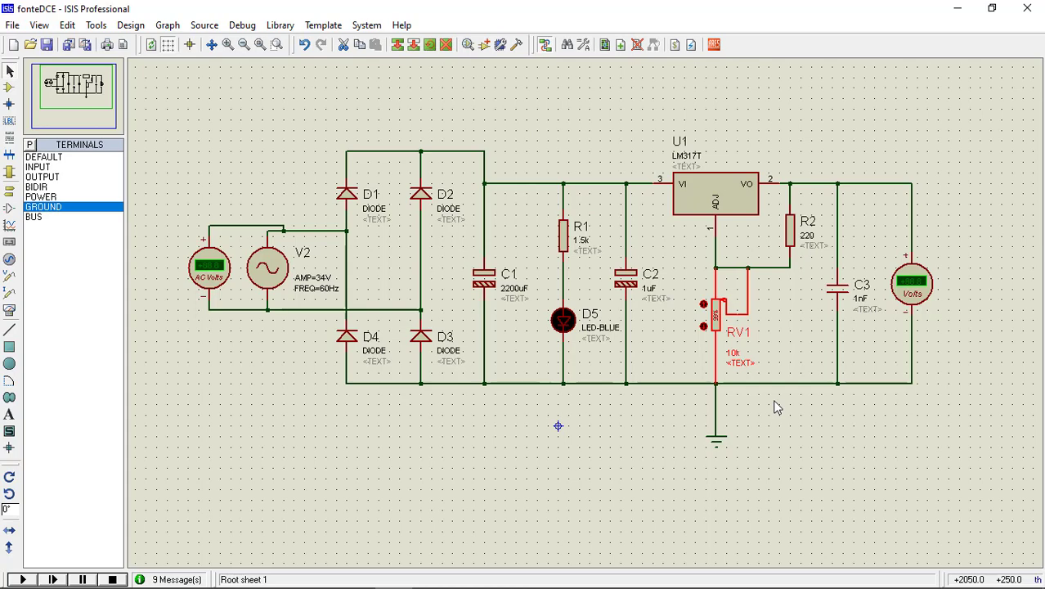
click(561, 507)
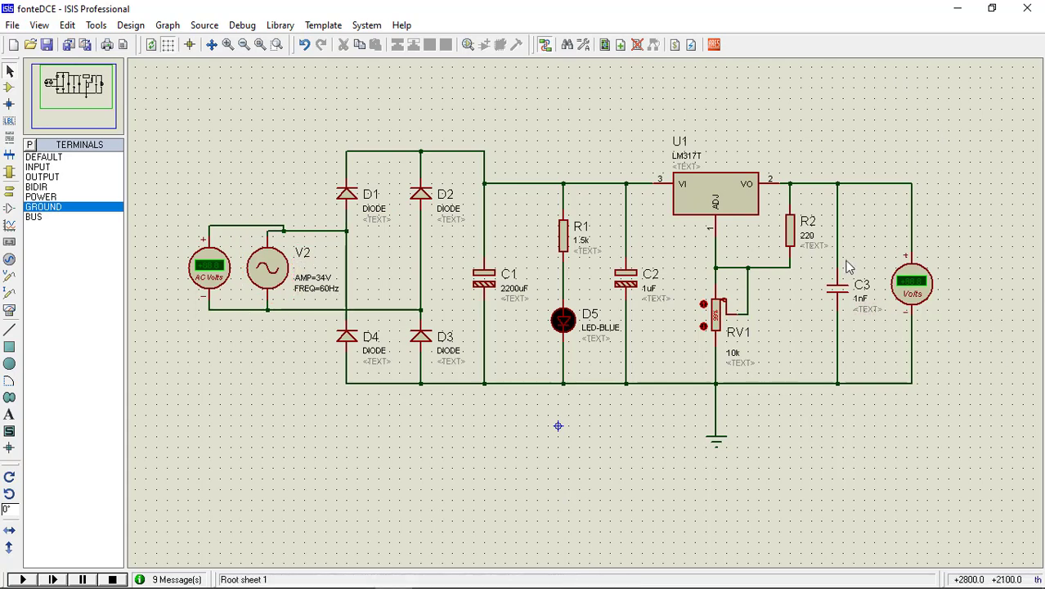
Search the device library for tblock and preview the imperial-pitch terminal blocks TBLOCK-I3 and TBLOCK-I4.
click(9, 86)
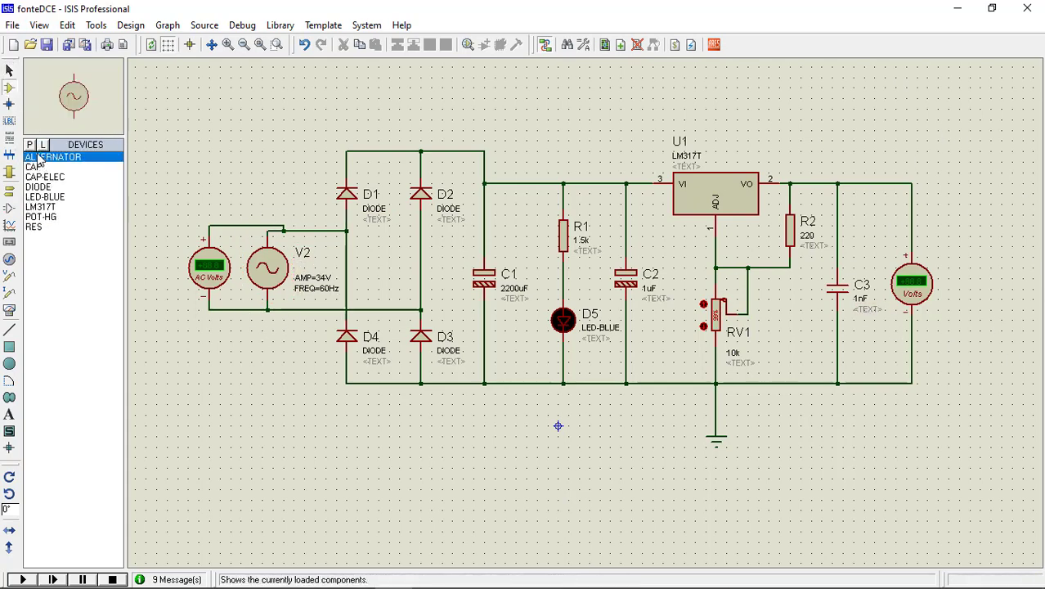
click(29, 144)
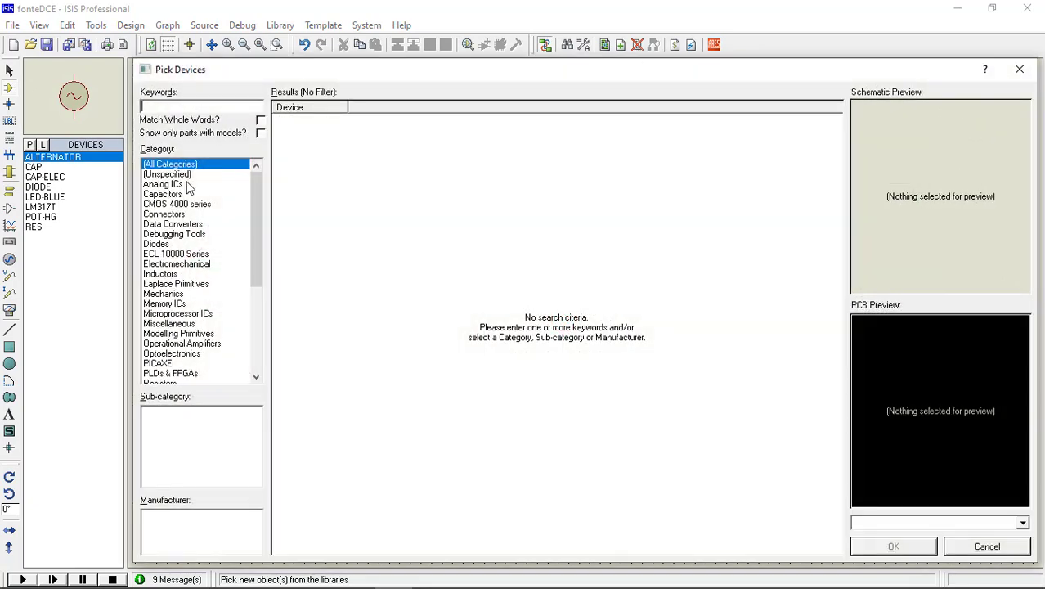
text(tblock)
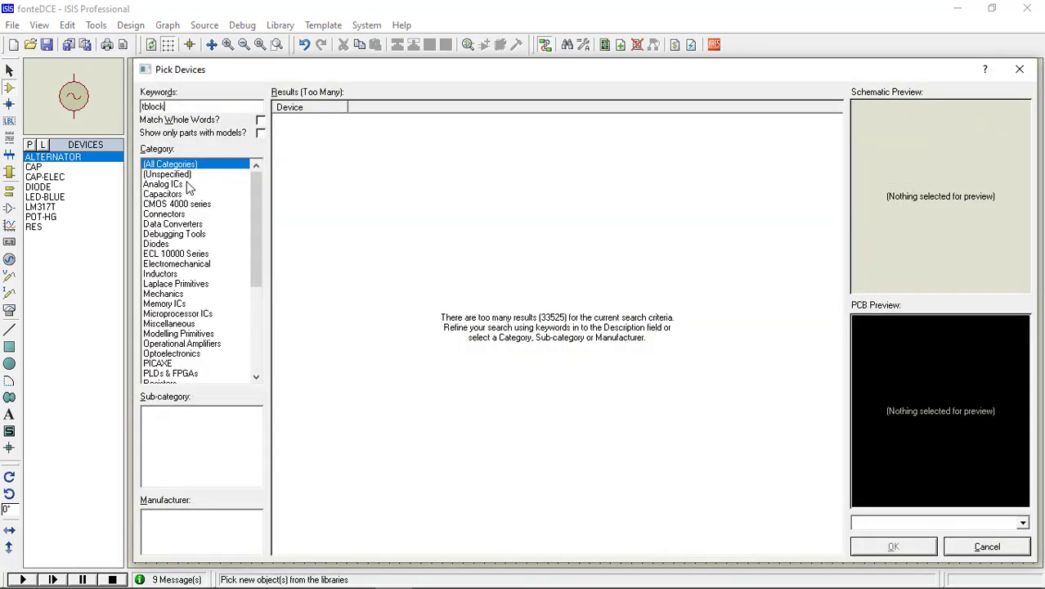
click(420, 142)
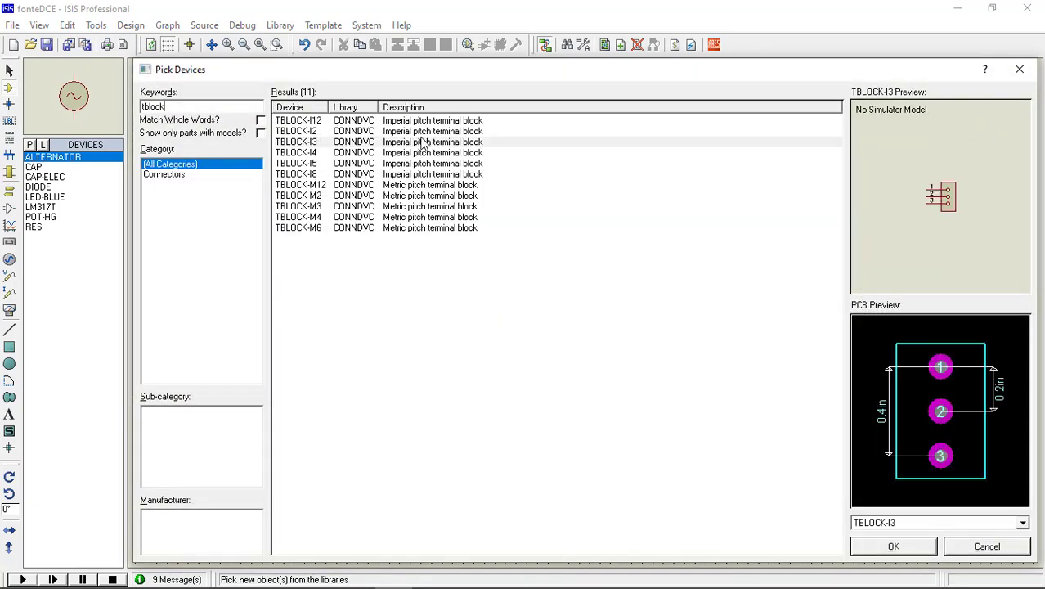
click(382, 153)
click(363, 142)
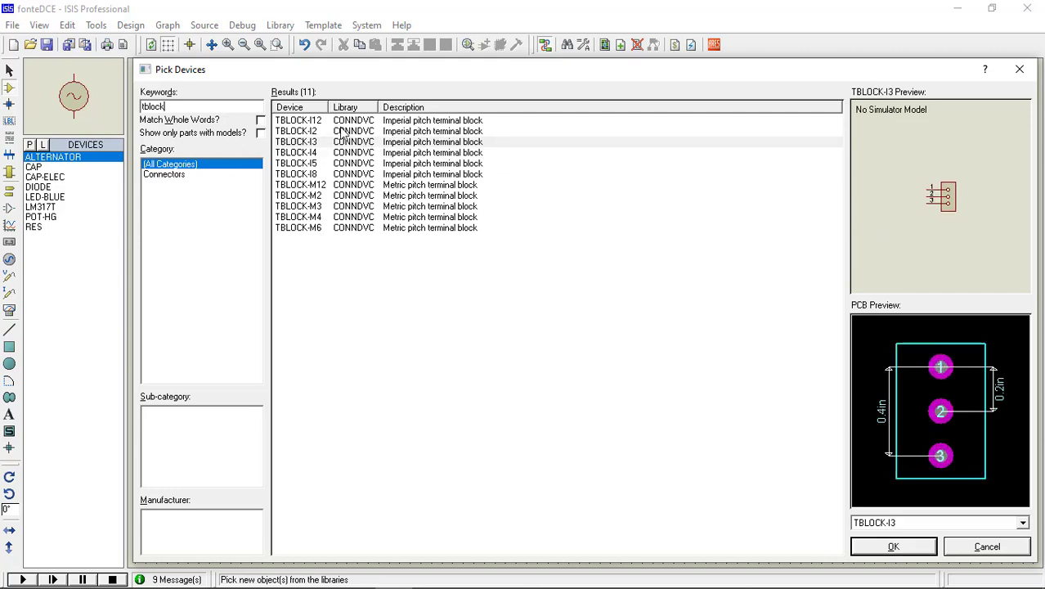
click(311, 153)
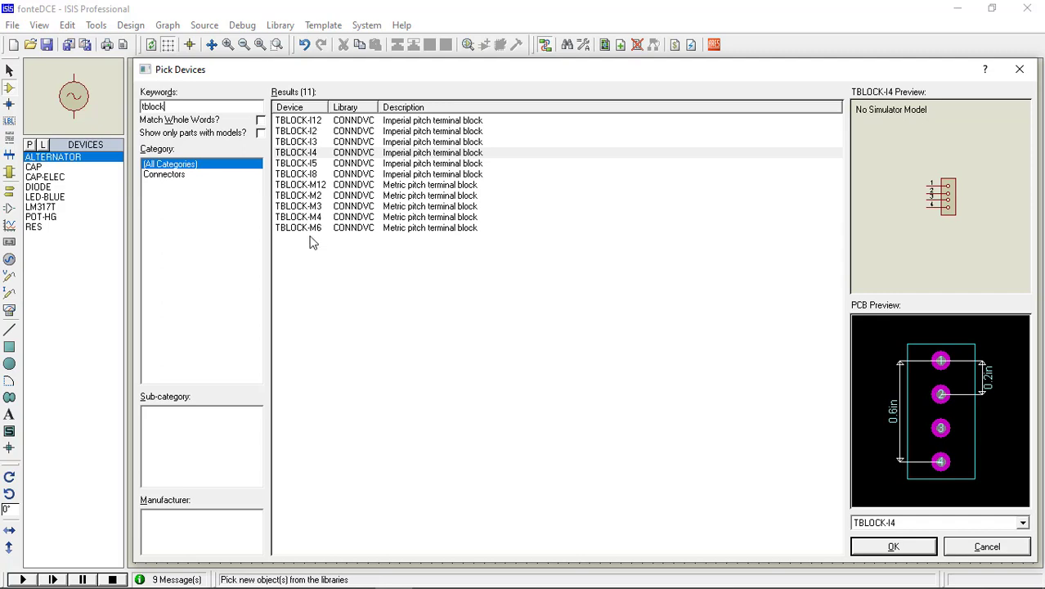
Compare the metric-pitch terminal blocks and add the two-pin TBLOCK-M2 to the device list.
click(316, 197)
click(316, 216)
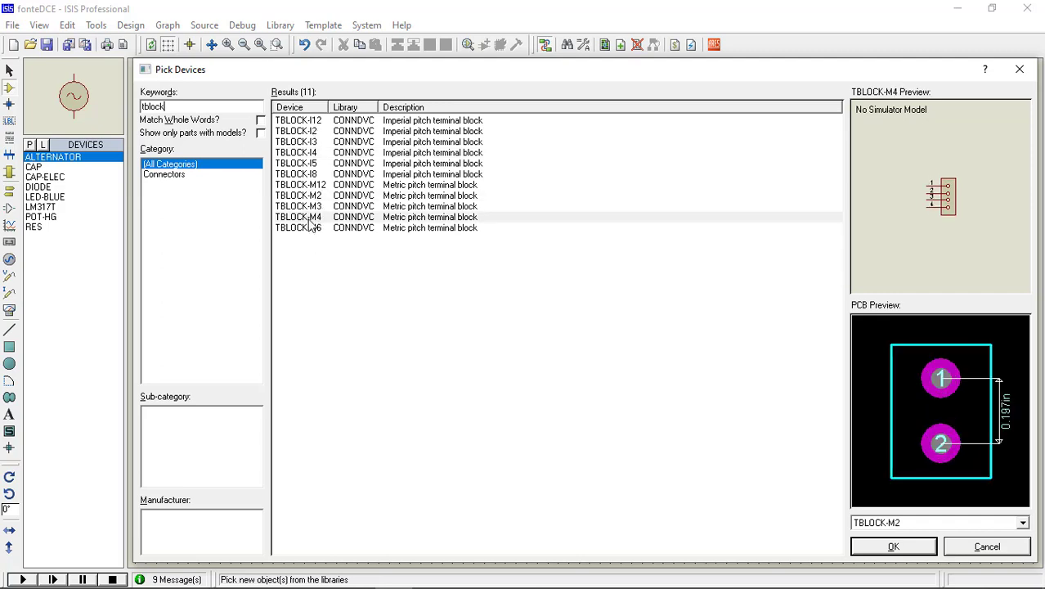
click(304, 174)
click(313, 196)
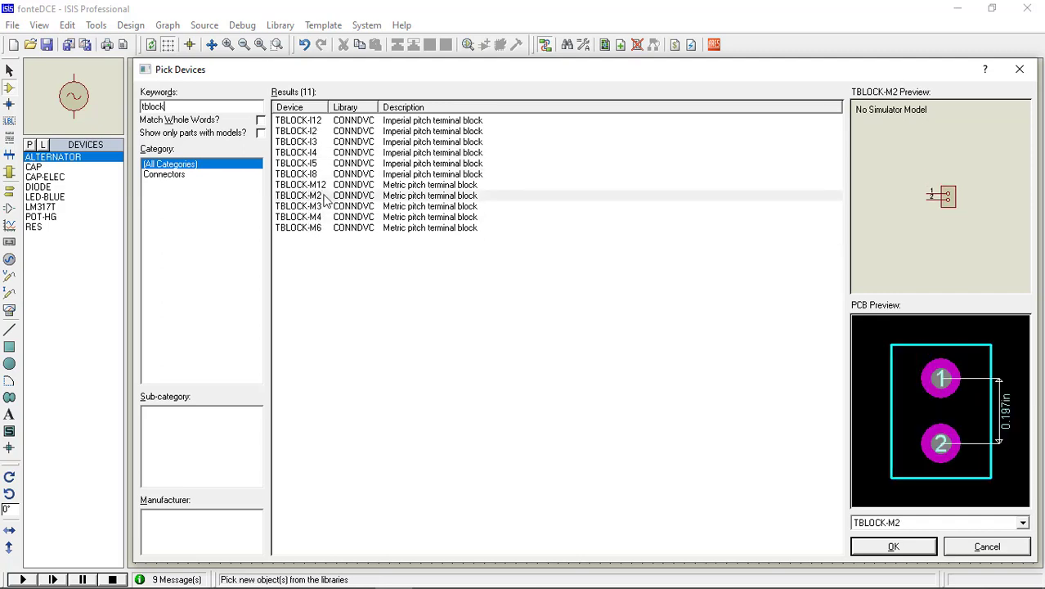
click(316, 185)
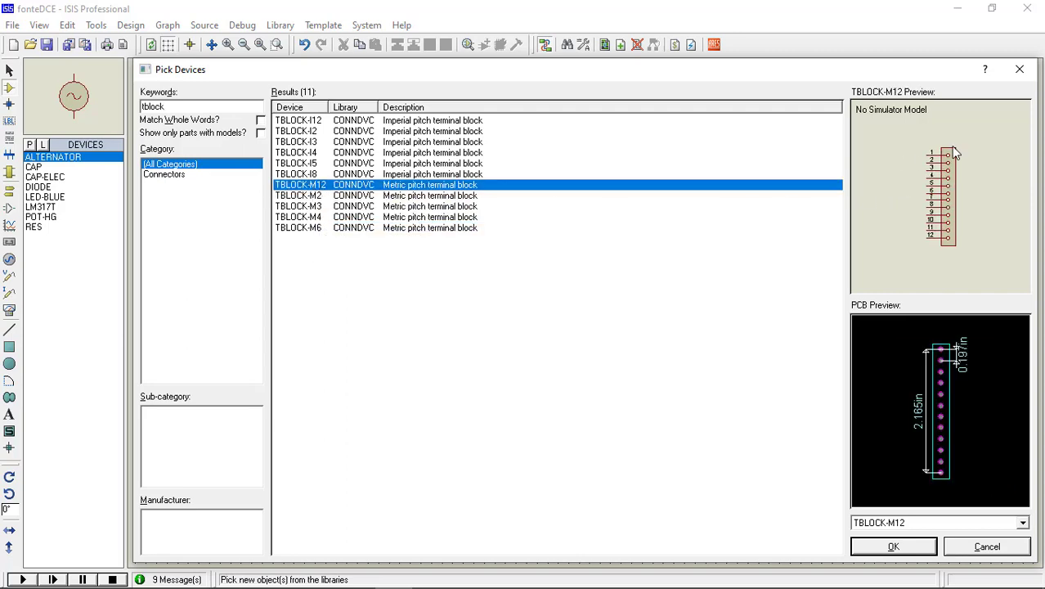
click(314, 197)
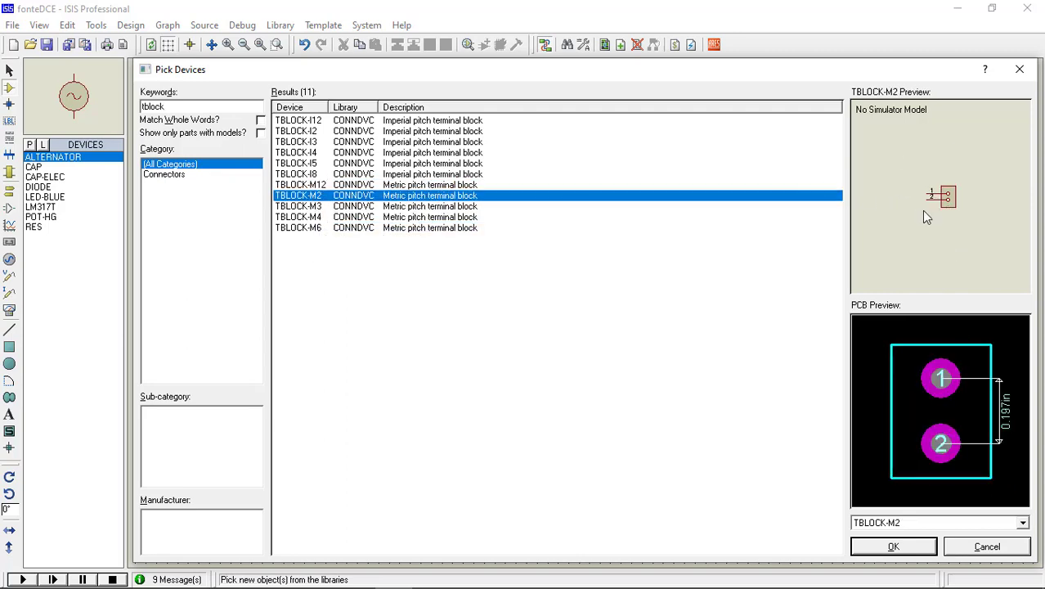
double_click(319, 201)
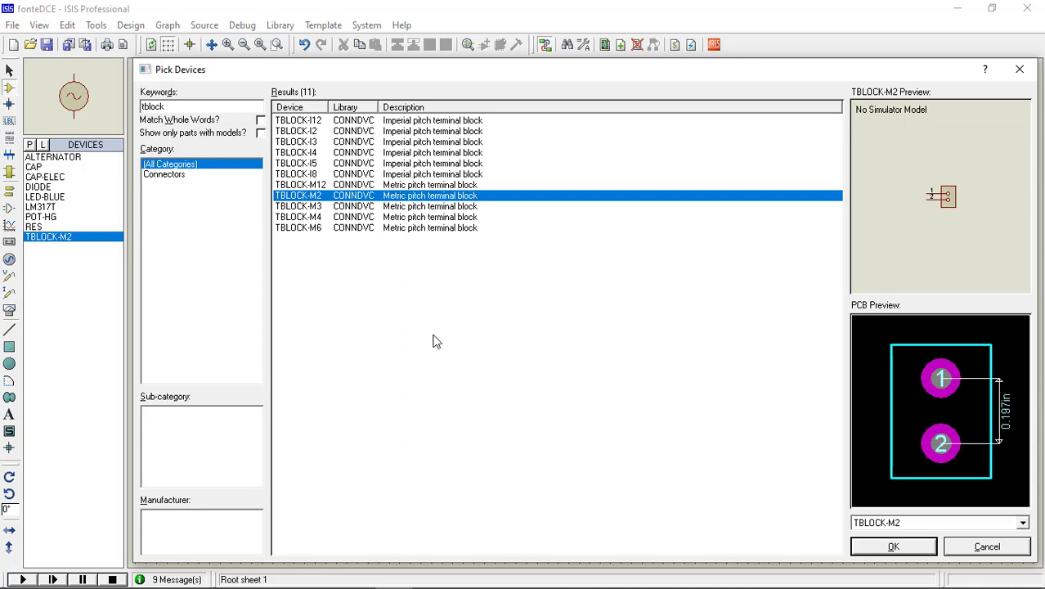
Add the three-pin TBLOCK-M3 to the device list and close the device picker.
click(320, 209)
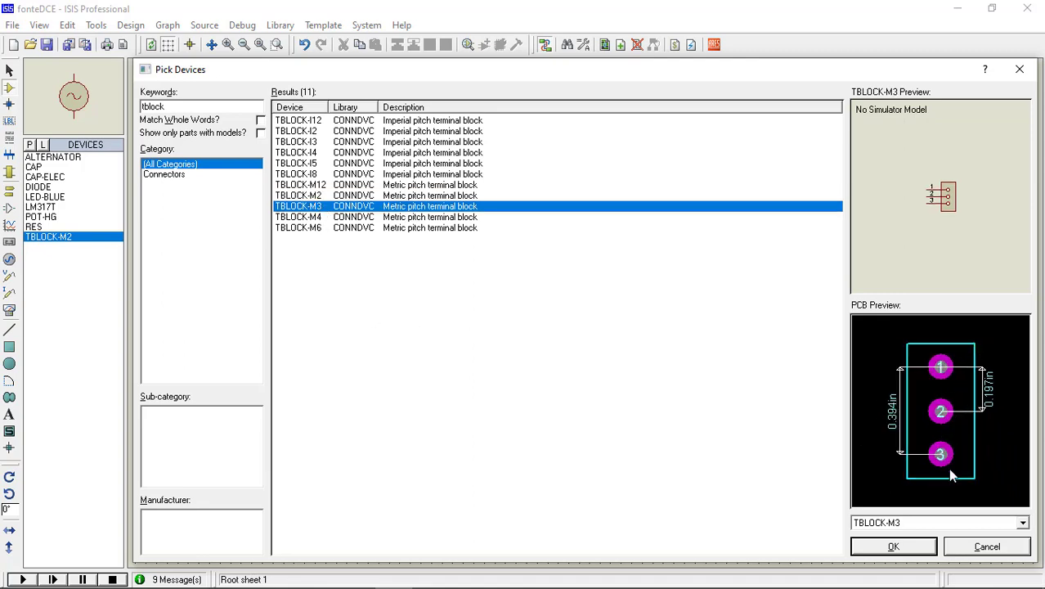
double_click(317, 211)
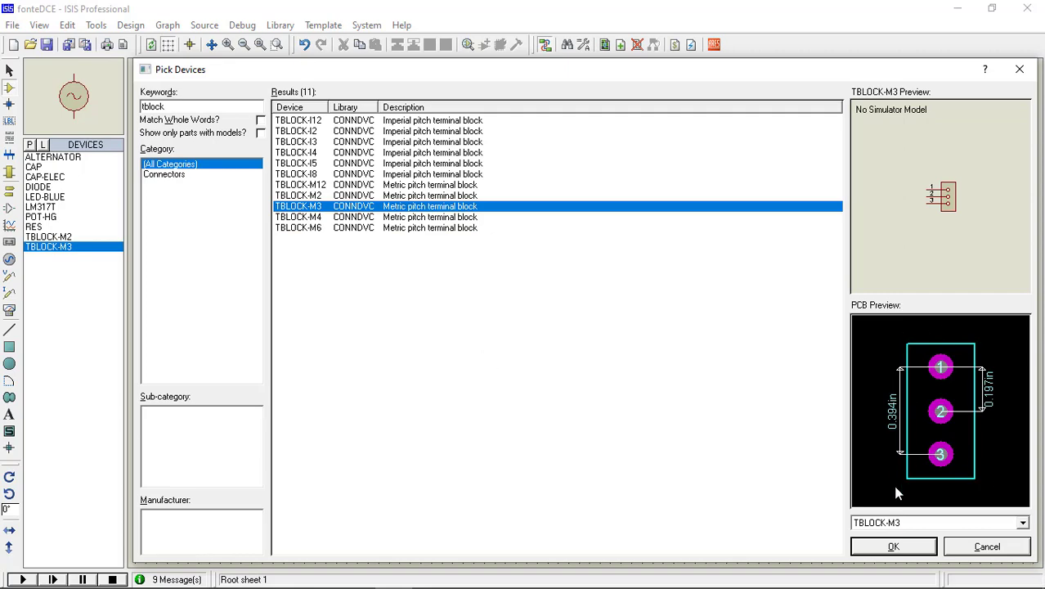
click(893, 545)
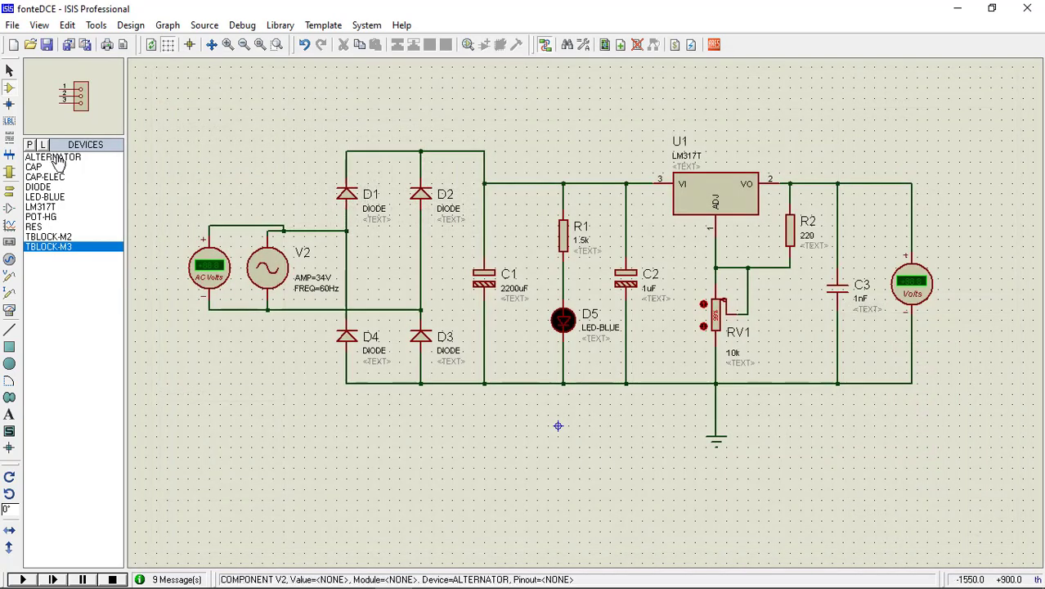
Place a TBLOCK-M2 terminal block above the AC voltmeter, rotated 180 degrees so its pins face the circuit.
click(60, 237)
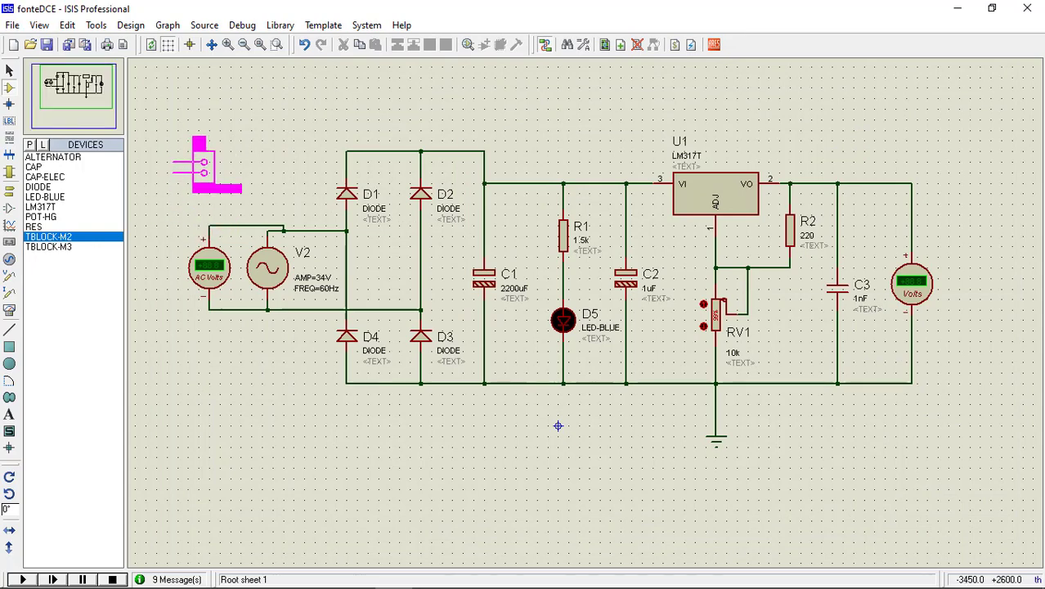
key(KP_Add)
key(KP_Add)
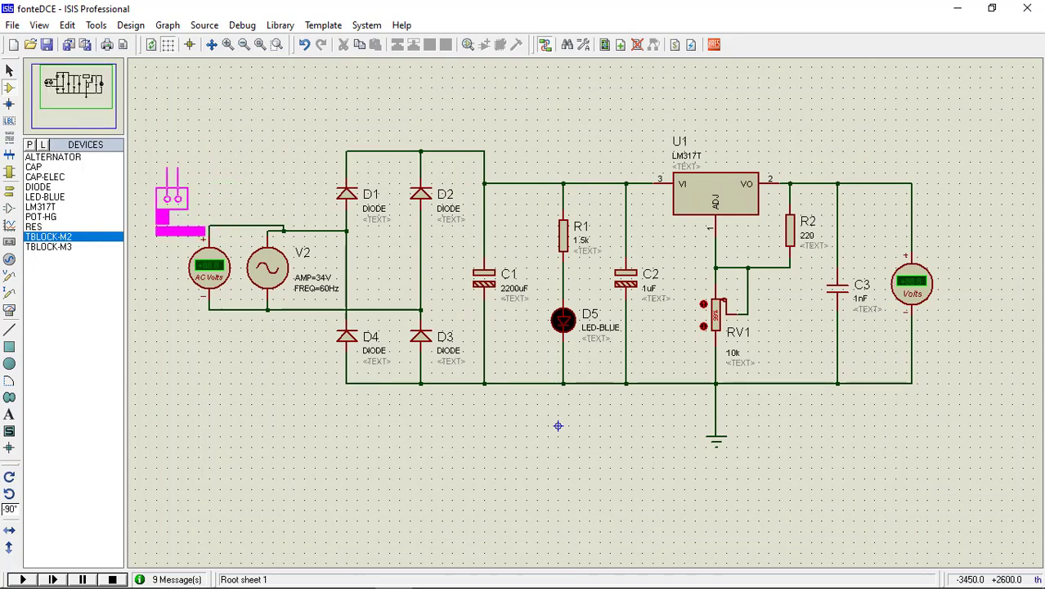
click(167, 162)
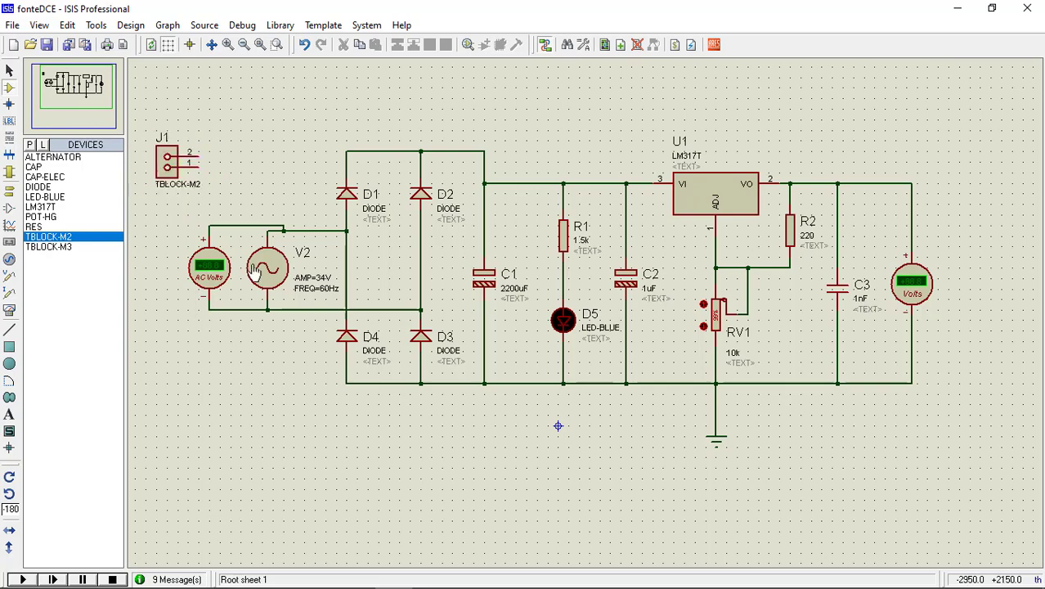
Shift the AC voltmeter closer to source V2 and move terminal block J1 beside the voltmeter on its outer side.
click(209, 283)
drag(209, 268, 220, 268)
drag(166, 159, 151, 264)
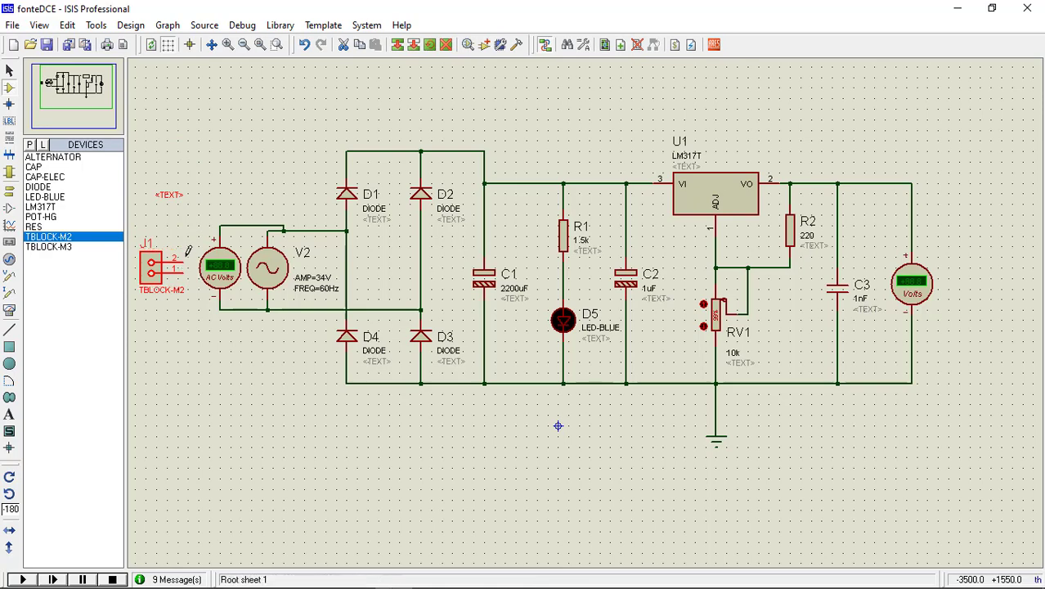
Wire terminal block J1's pin 2 to the upper AC line and pin 1 to the lower AC line of V2.
click(187, 245)
click(186, 259)
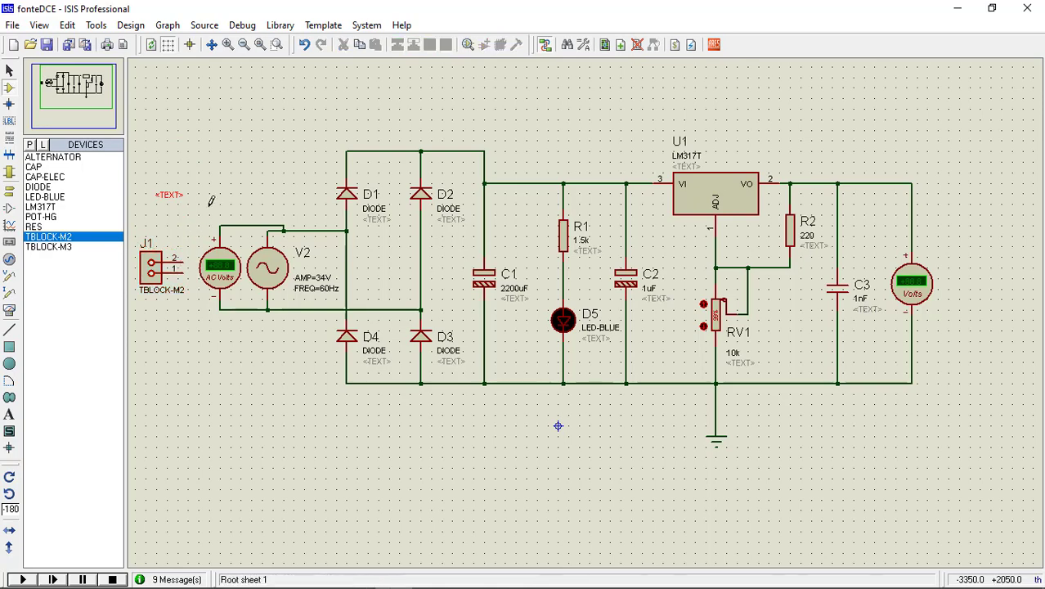
click(305, 230)
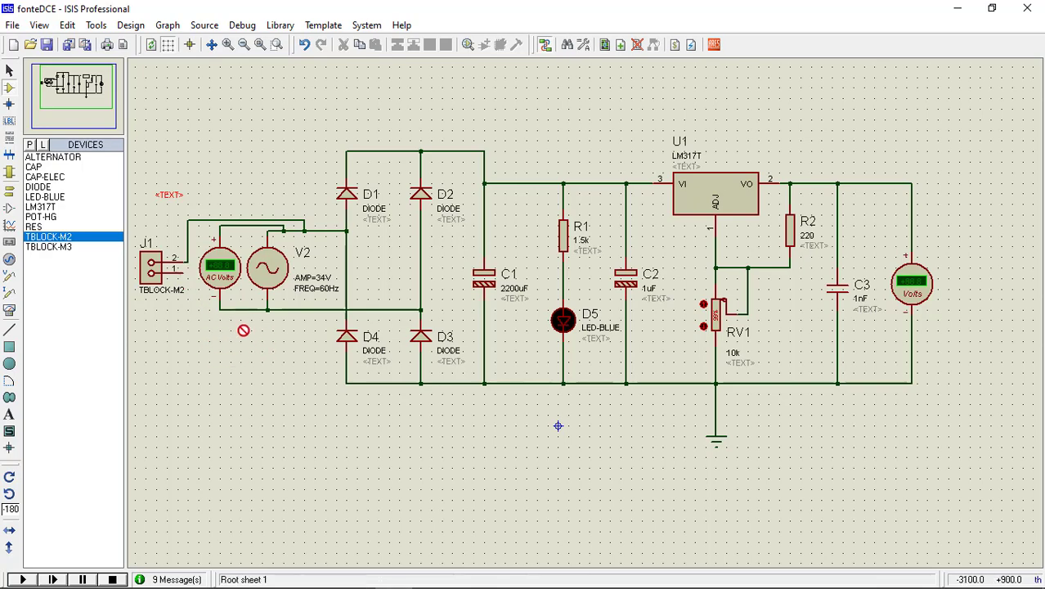
click(301, 309)
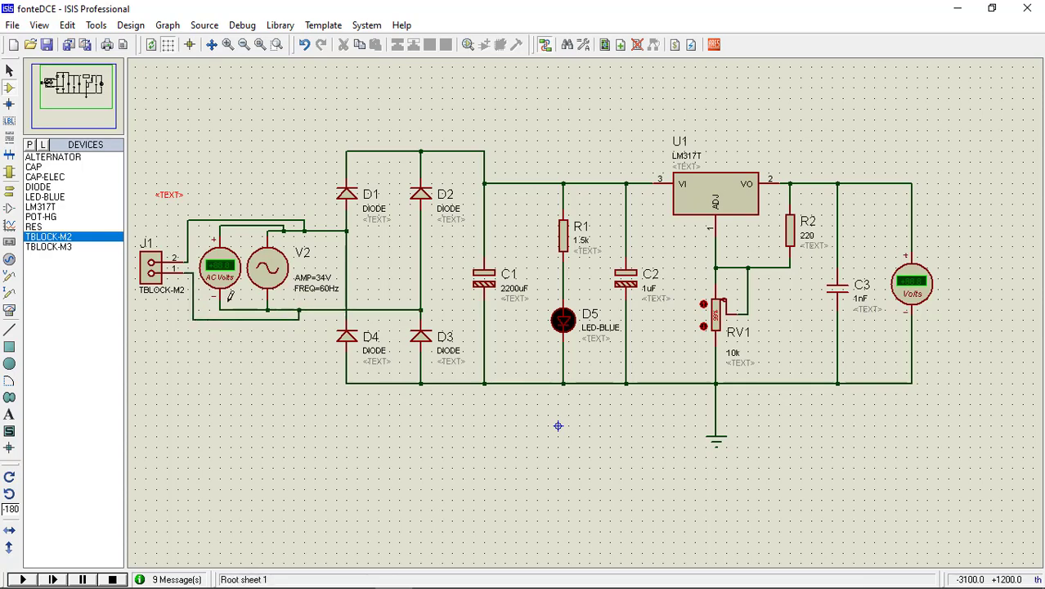
Set the input terminal block's component reference to VAC and try to run the circuit simulation.
click(150, 267)
click(151, 267)
click(458, 191)
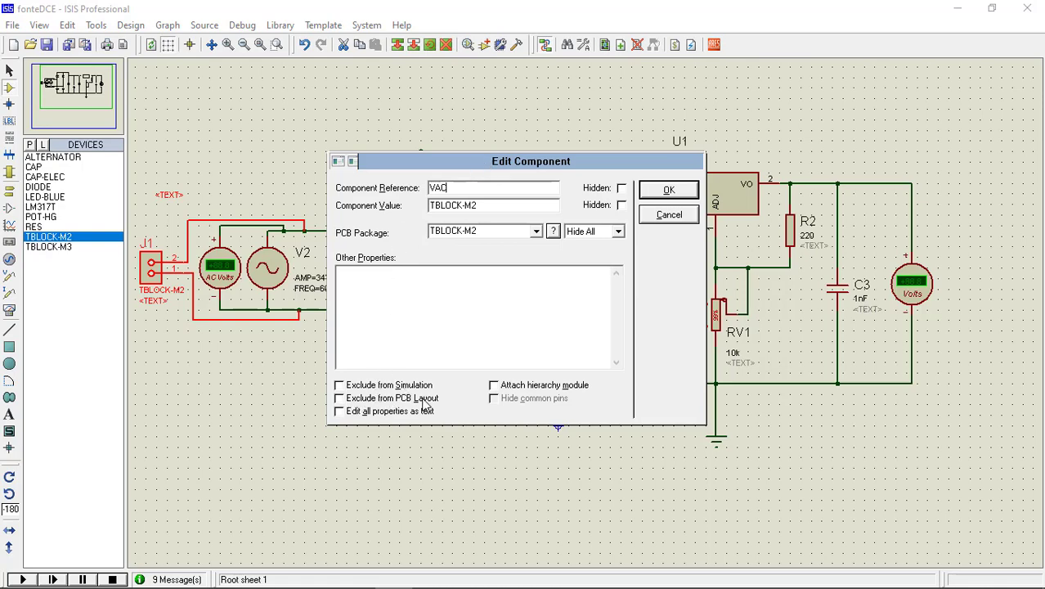
click(686, 192)
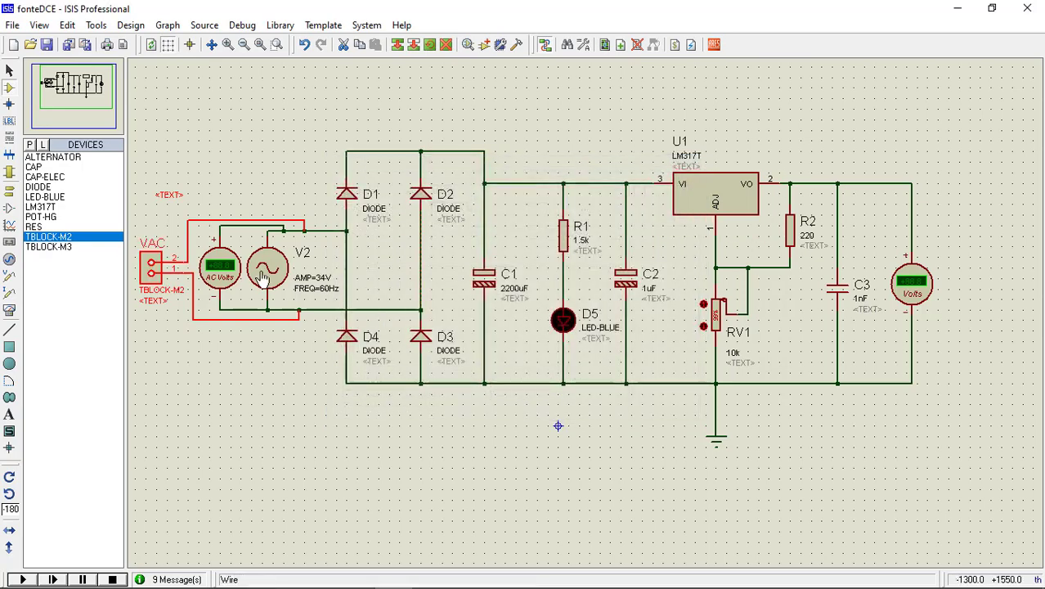
click(23, 579)
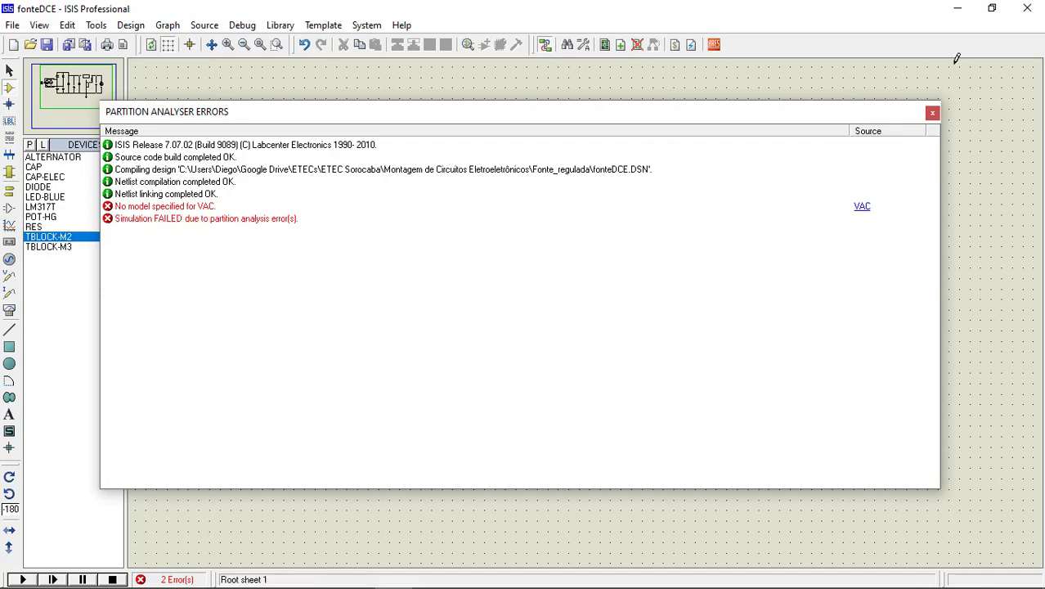
click(932, 114)
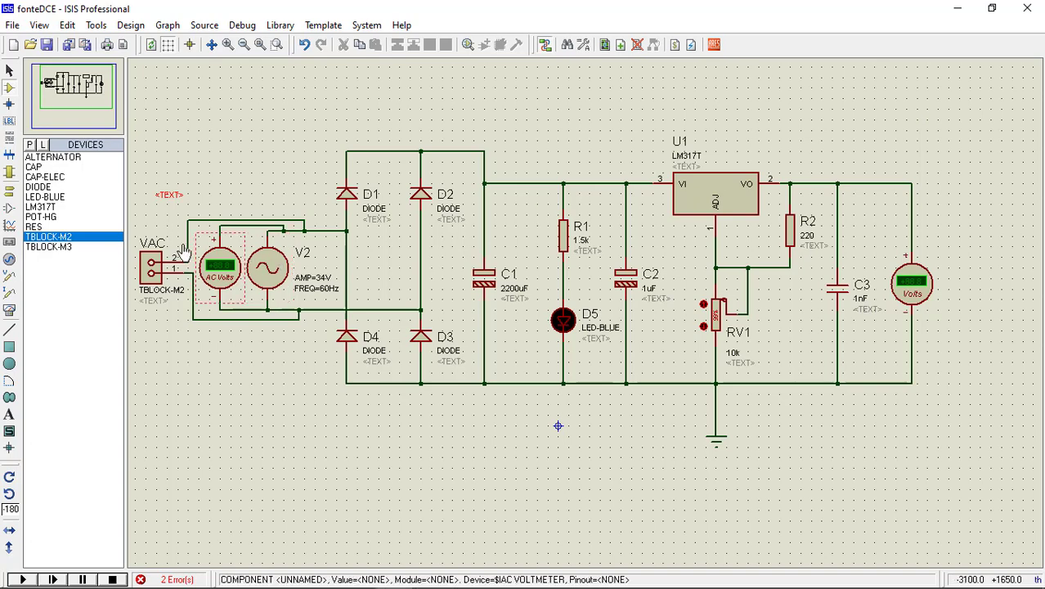
Exclude the VAC terminal block from simulation, and run and stop the simulation to test the circuit.
double_click(151, 273)
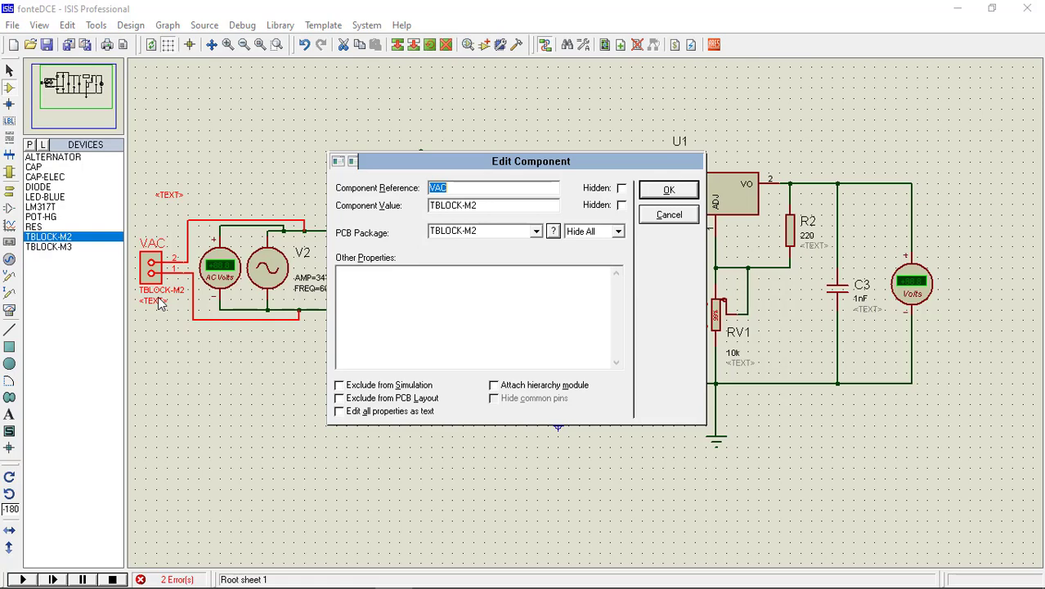
click(340, 385)
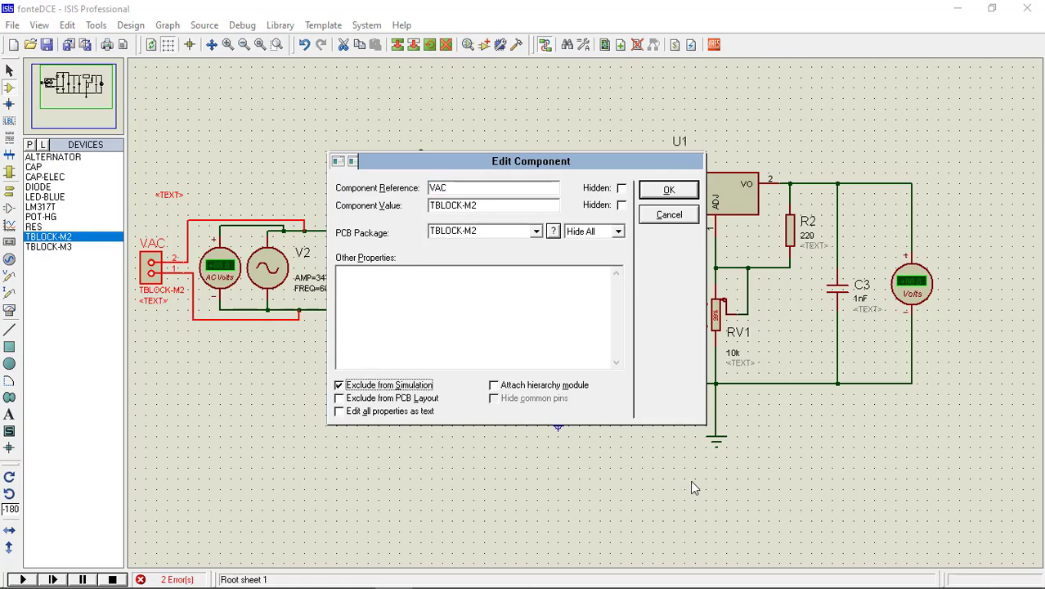
click(669, 190)
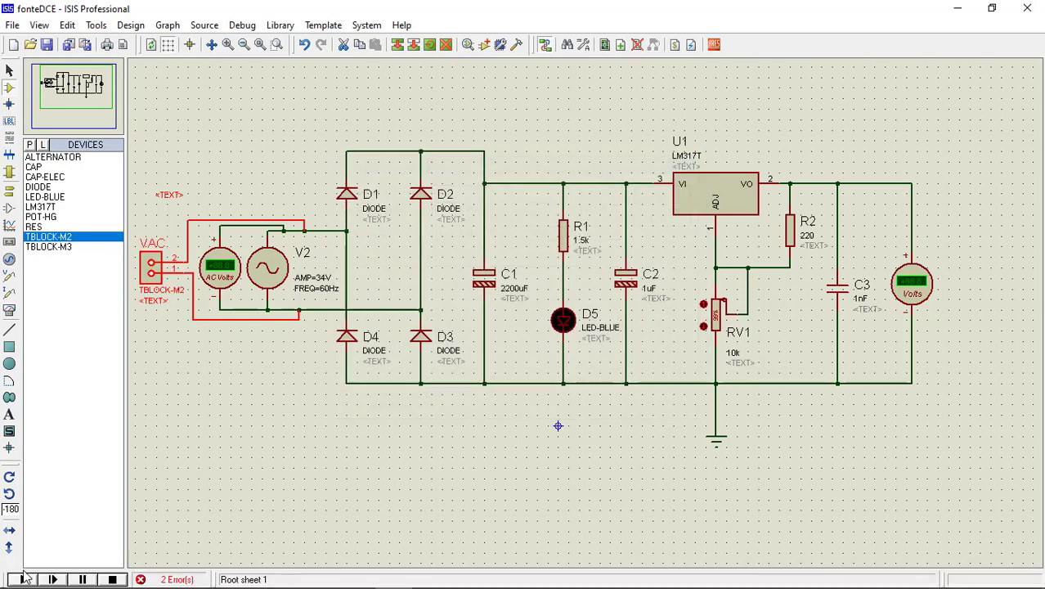
click(22, 579)
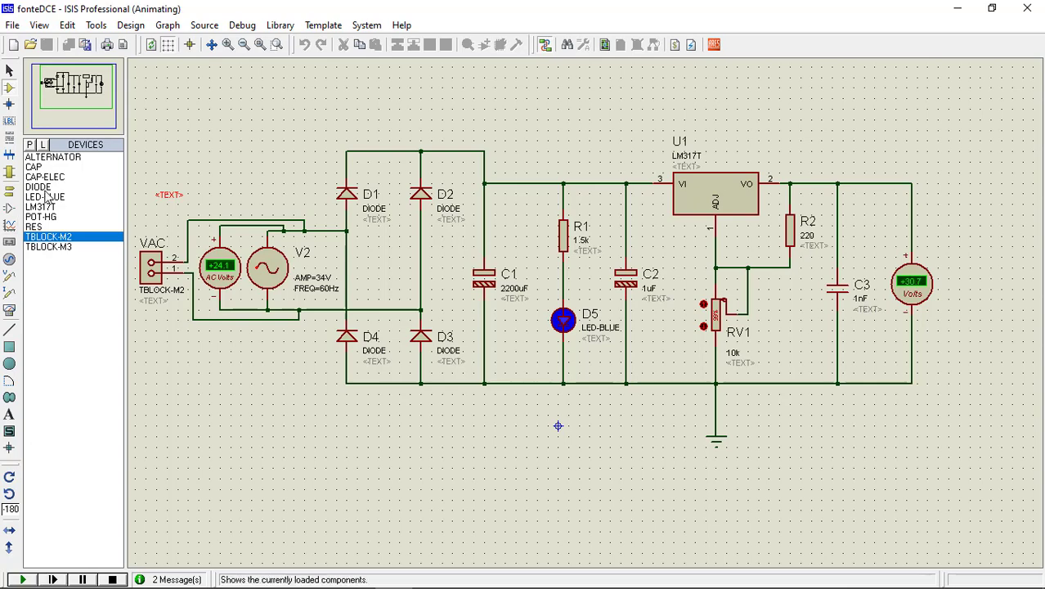
click(112, 578)
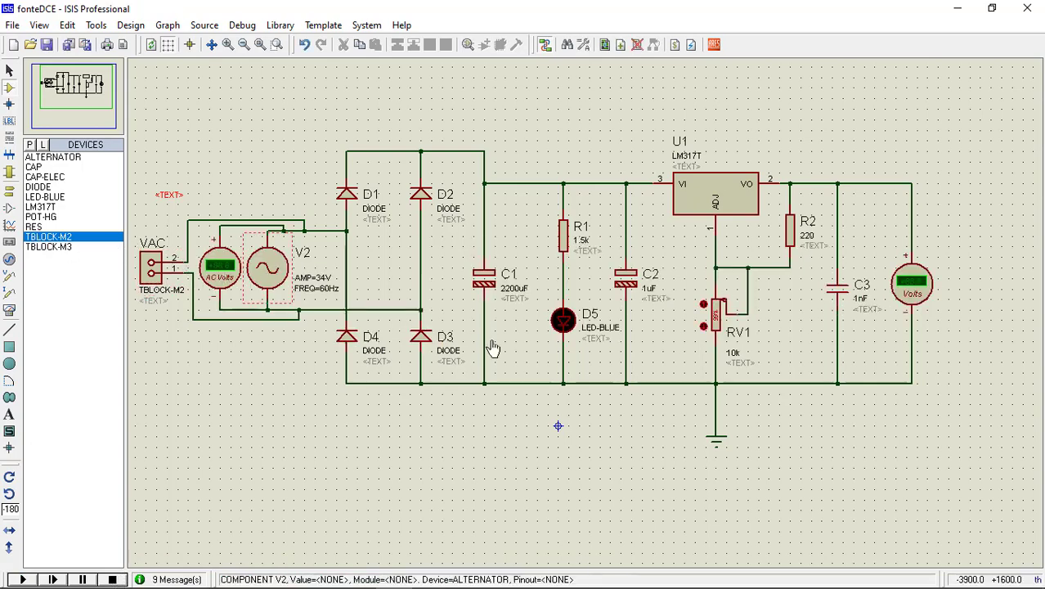
Place a second TBLOCK-M2 terminal block beside the output voltmeter, X-mirrored so its pins face the circuit.
click(972, 319)
click(965, 310)
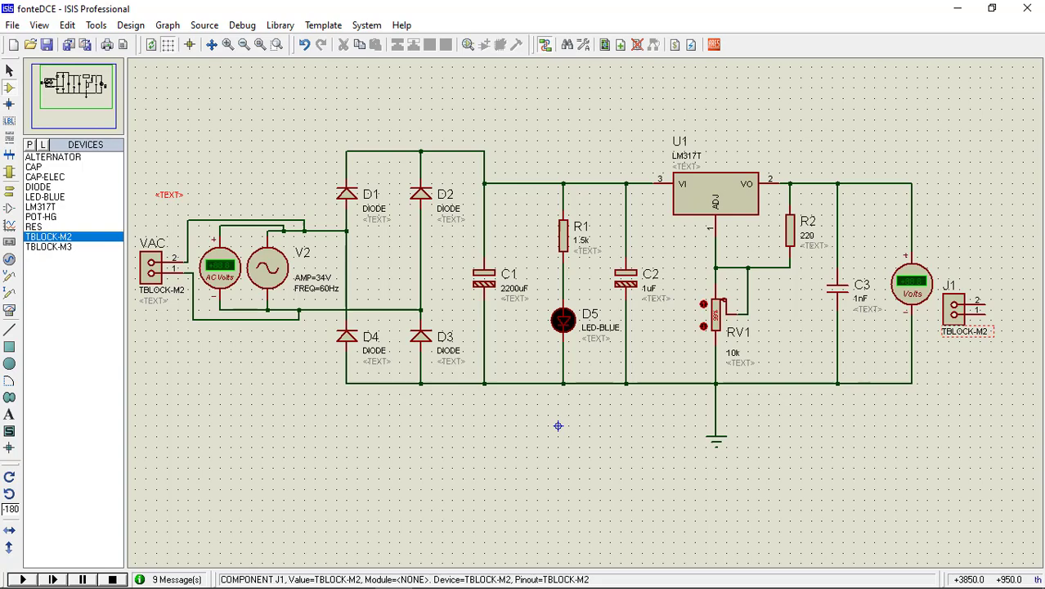
right_click(955, 304)
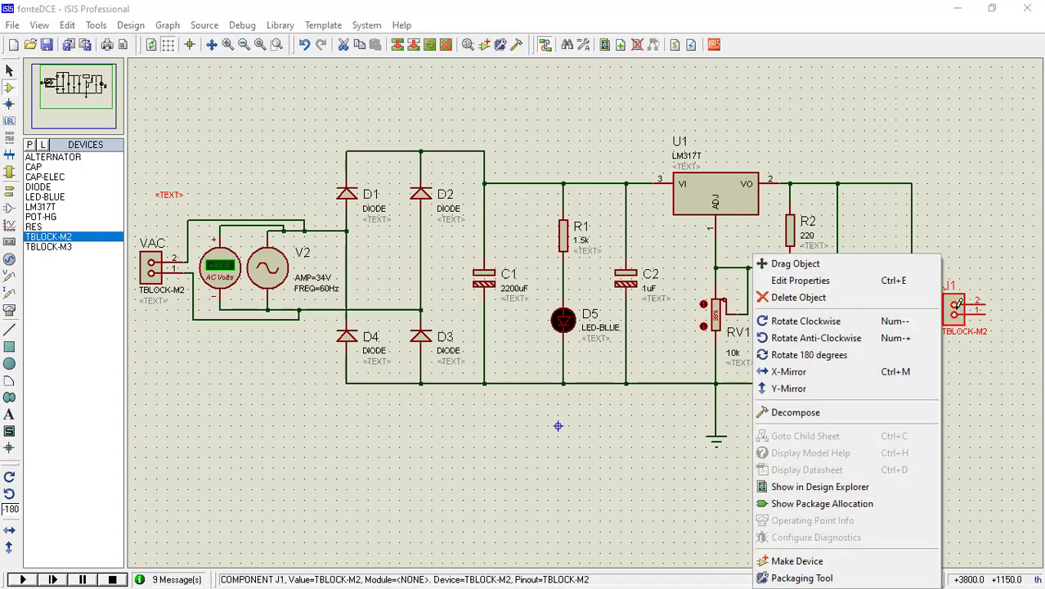
click(790, 371)
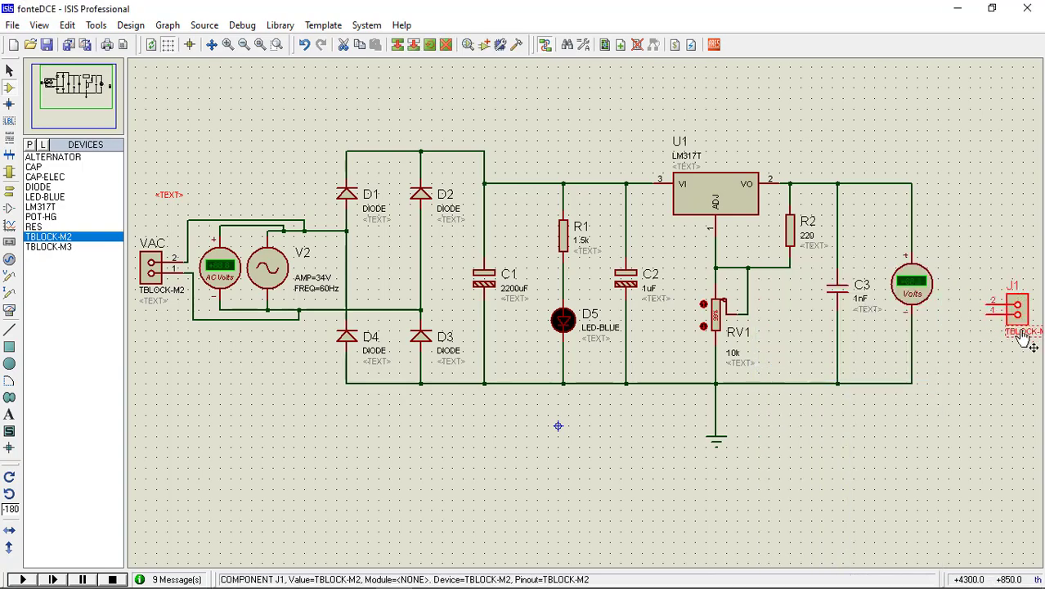
drag(1022, 340, 991, 307)
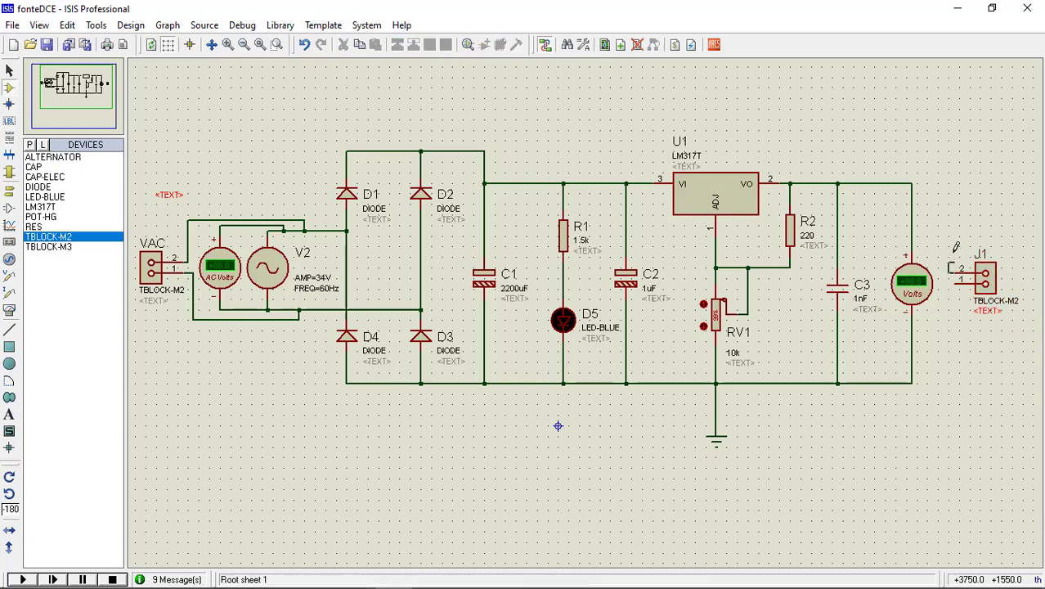
Wire output terminal block J1's pin 2 to the output line above C3 and pin 1 to the ground line below C3.
click(838, 176)
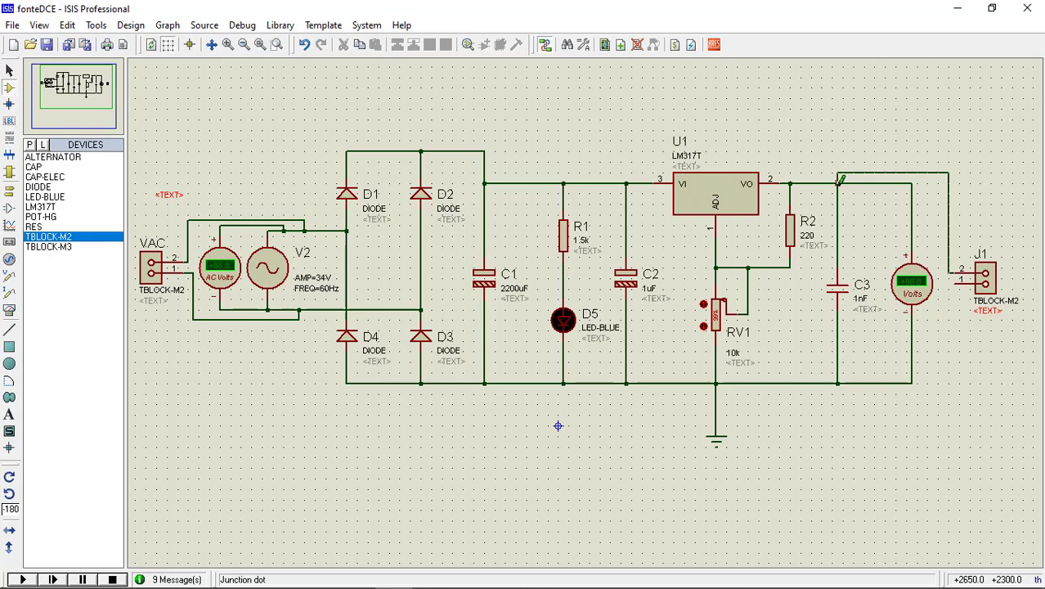
click(958, 279)
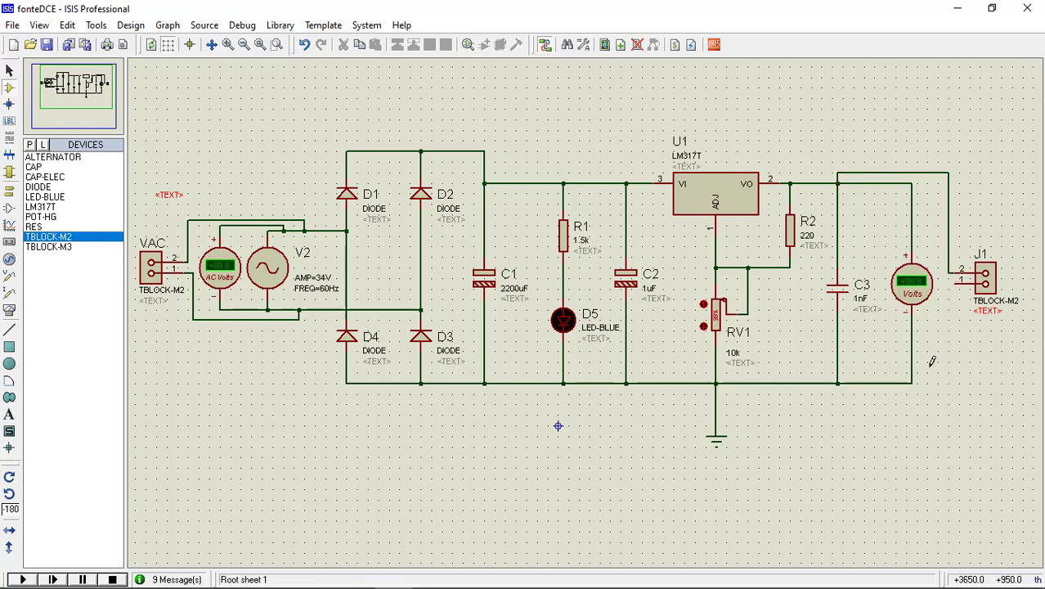
right_click(933, 408)
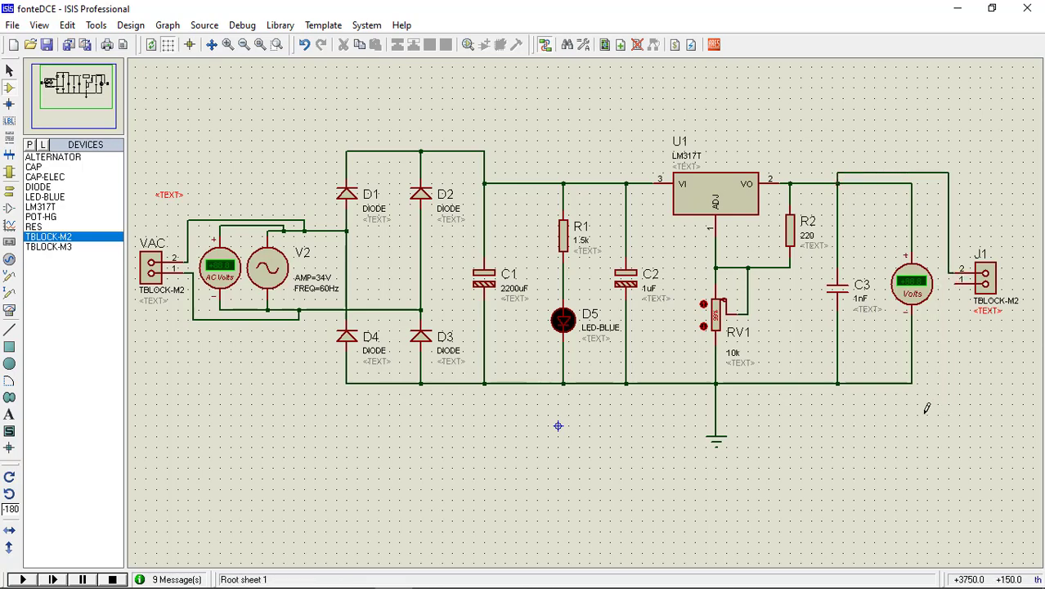
click(838, 381)
click(958, 279)
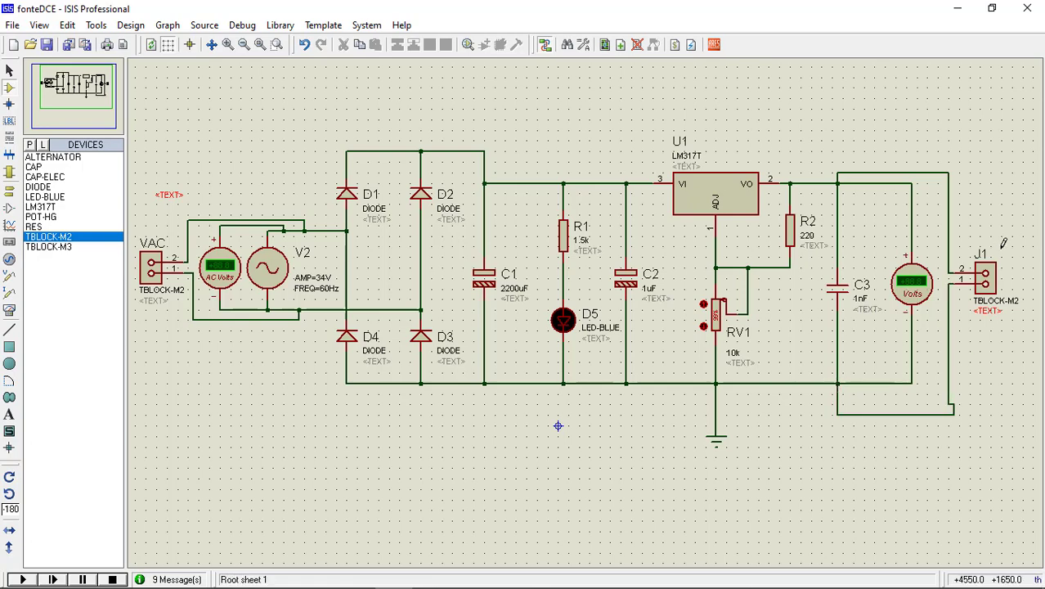
Set the output terminal block's component reference to VSAIDA and exclude it from simulation.
double_click(987, 282)
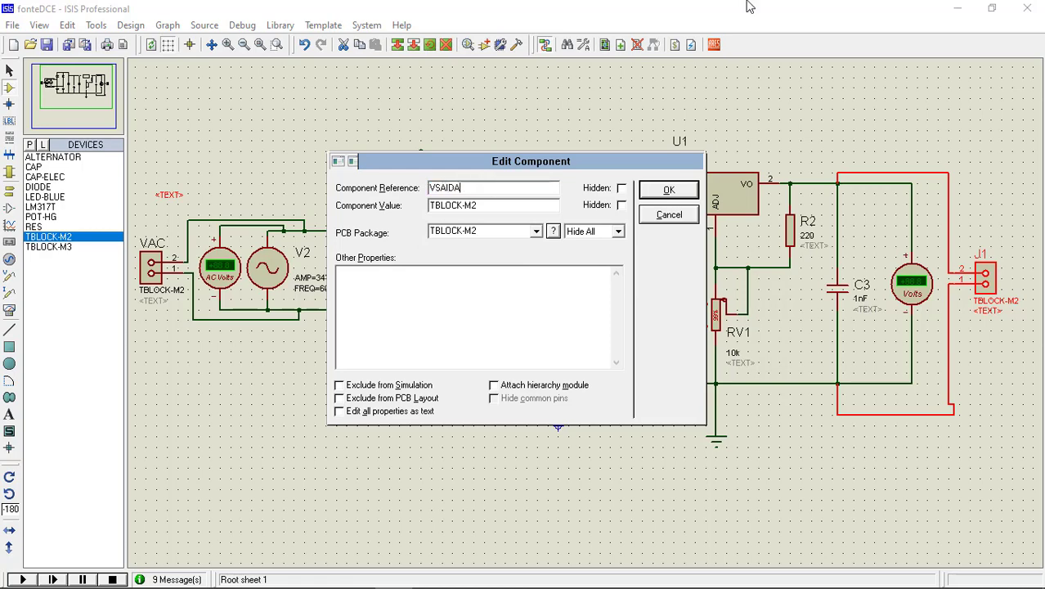
click(339, 385)
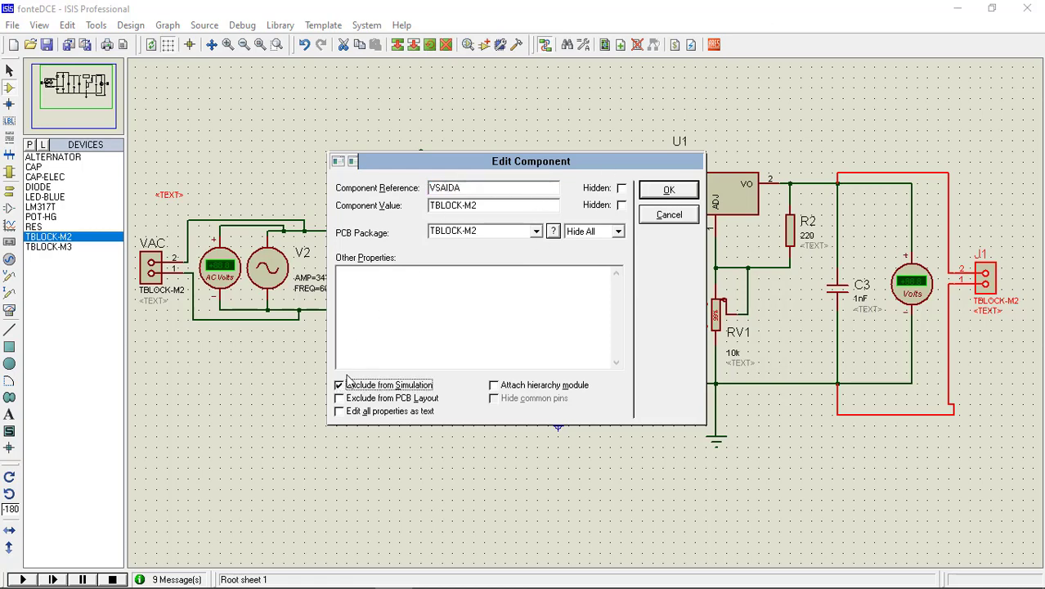
click(669, 190)
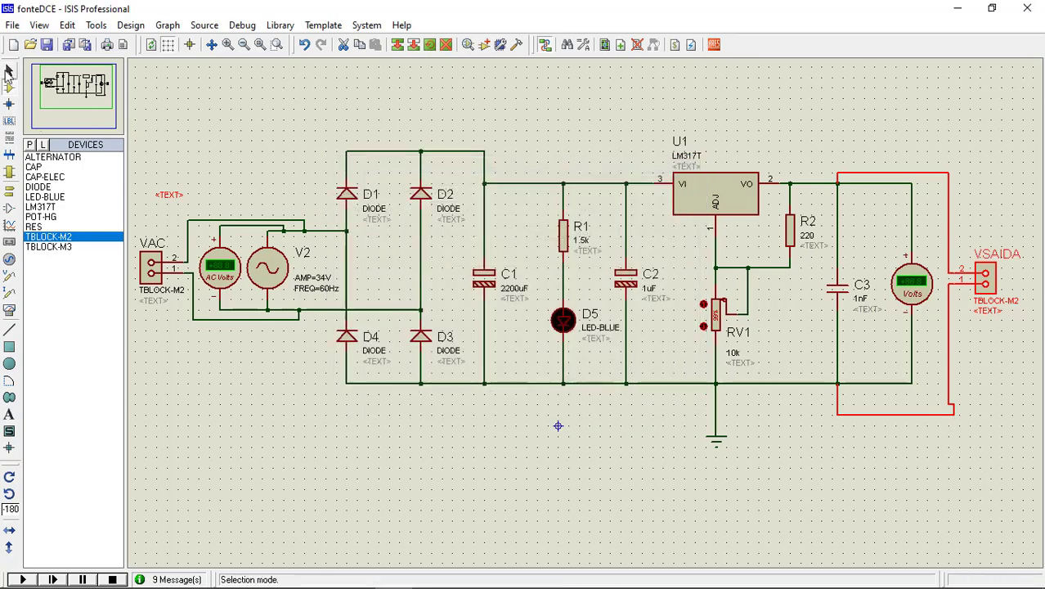
Straighten the kinked corner of VSAIDA's lower wire, and run and stop the simulation to test the circuit.
click(933, 442)
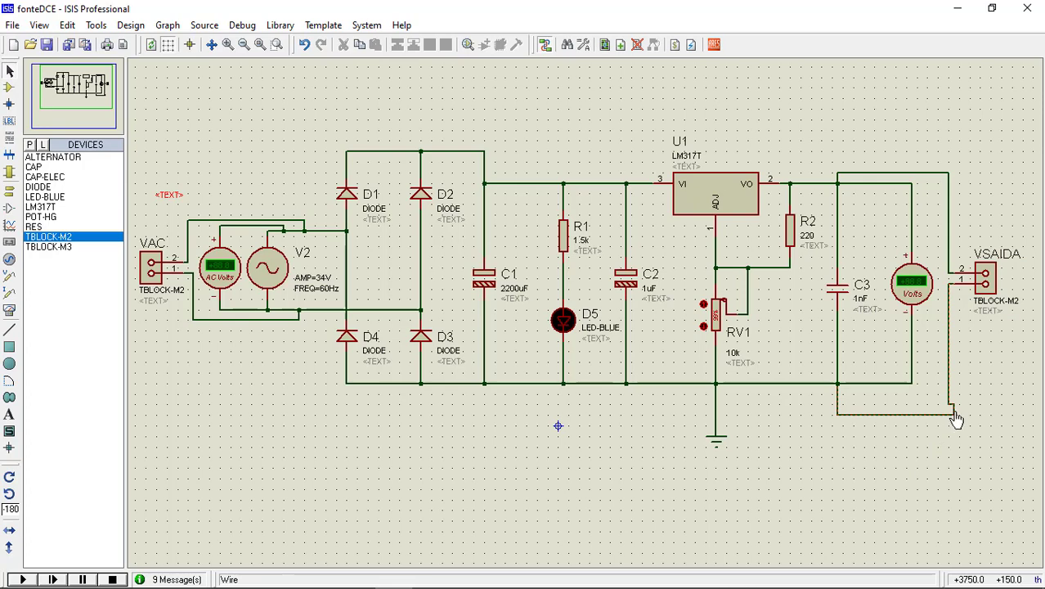
click(950, 410)
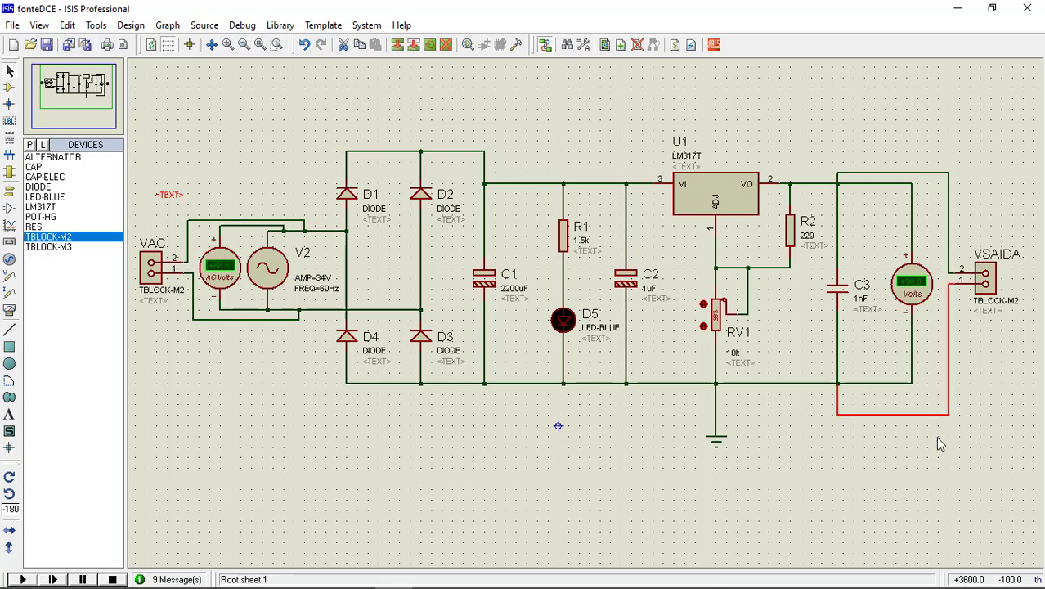
click(938, 444)
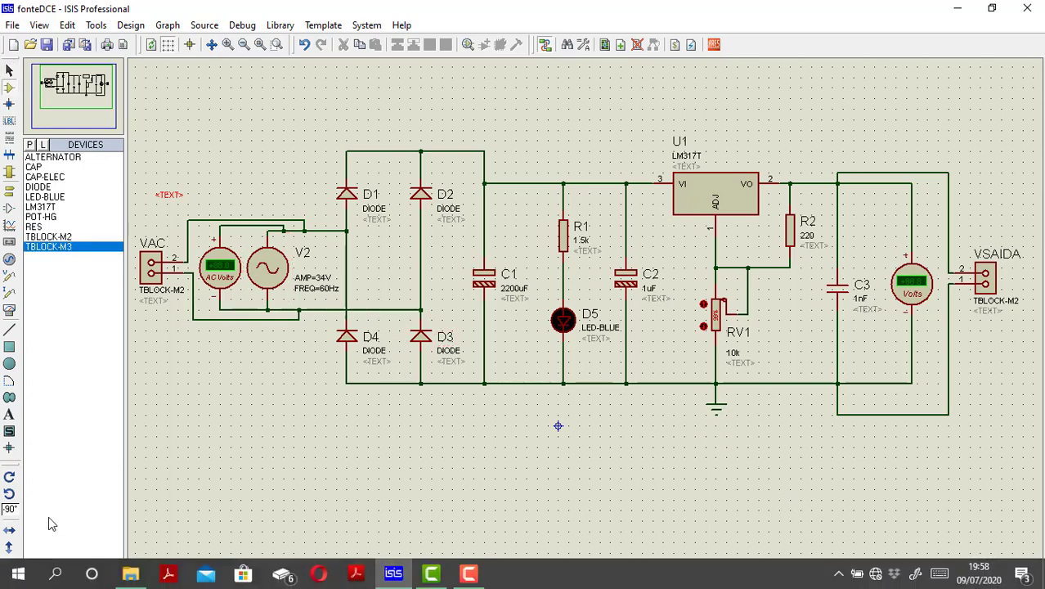
click(23, 579)
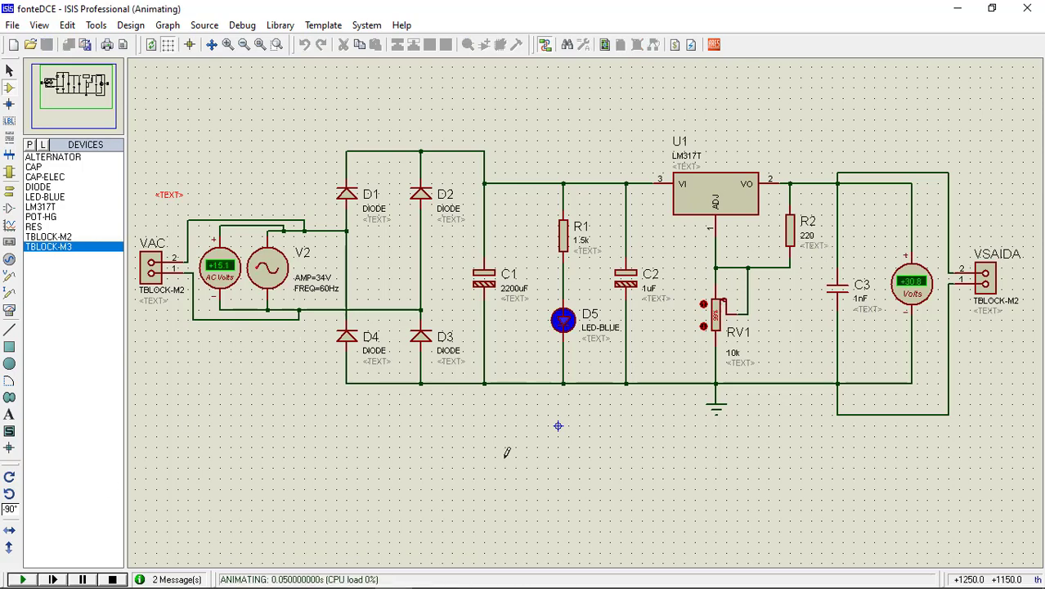
click(112, 579)
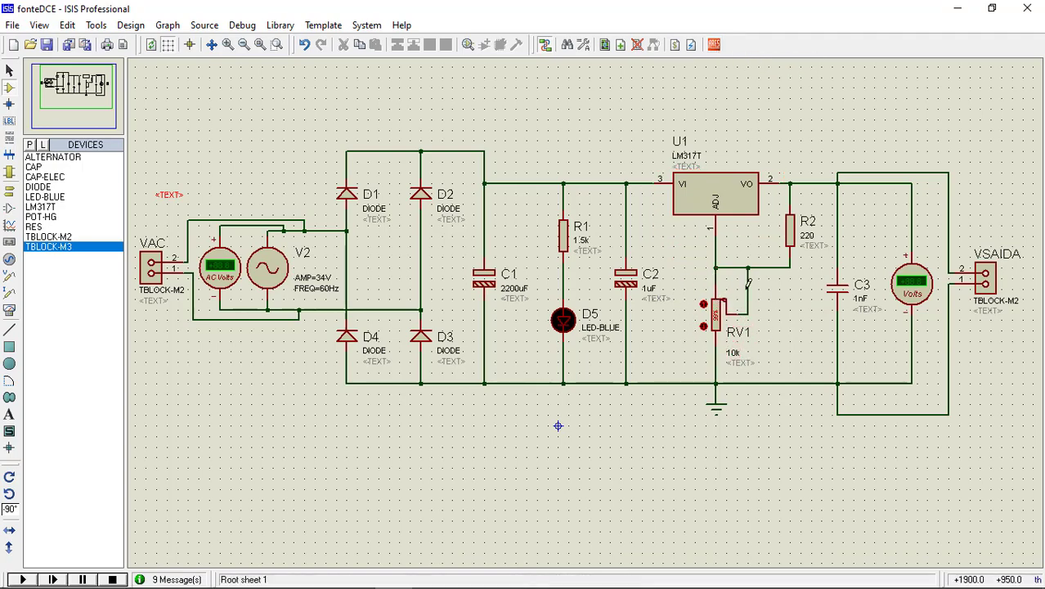
Save the schematic and transfer its netlist to ARES, aborting the package selection for RV1.
click(714, 45)
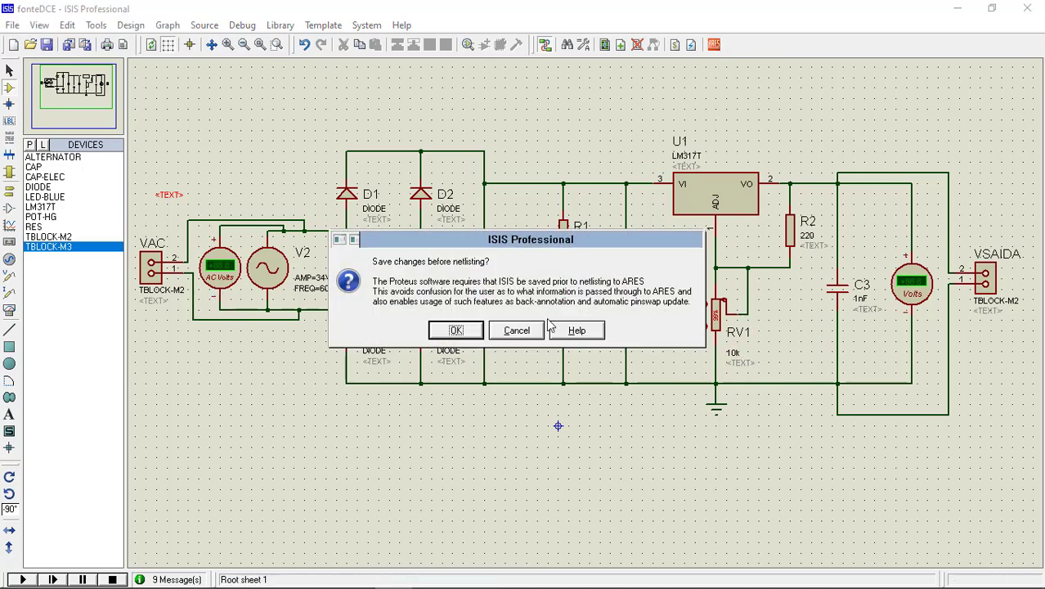
click(460, 331)
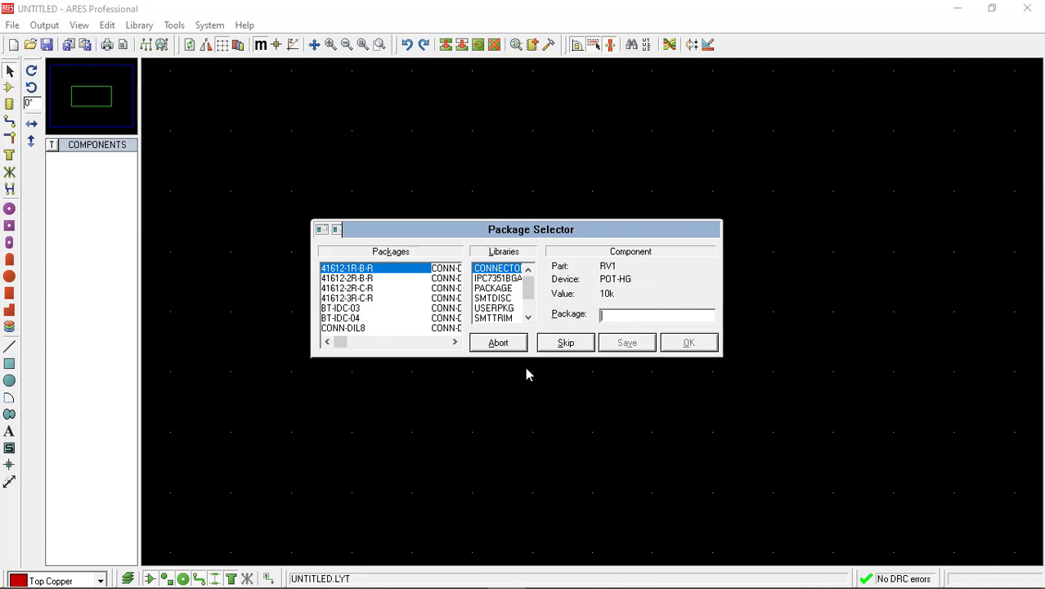
click(508, 344)
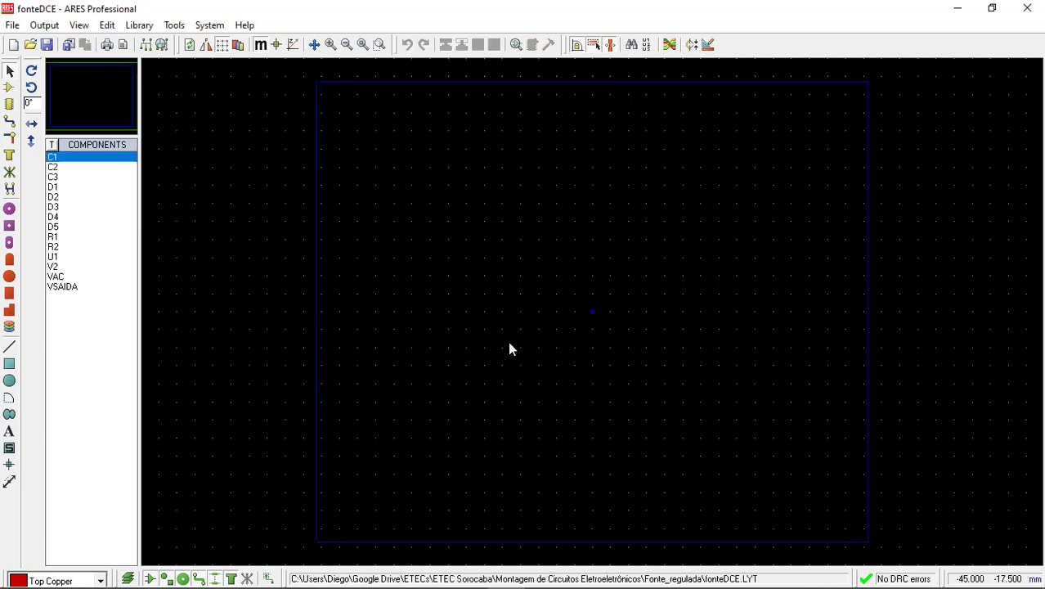
Switch back to the fonteDCE schematic in ISIS.
key(alt+Tab)
key(alt+Tab)
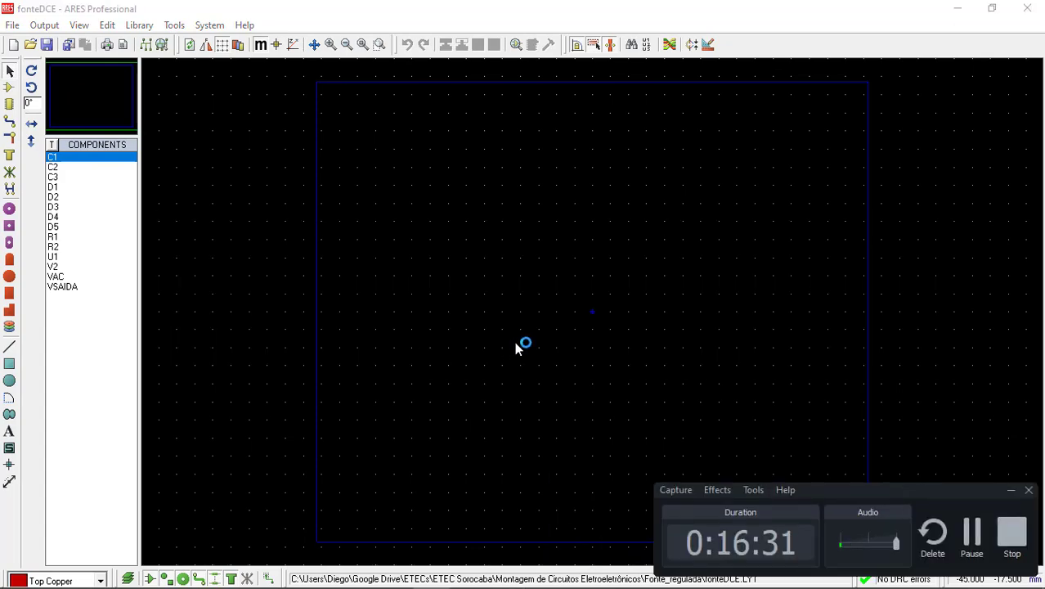
key(alt+Tab)
key(Tab)
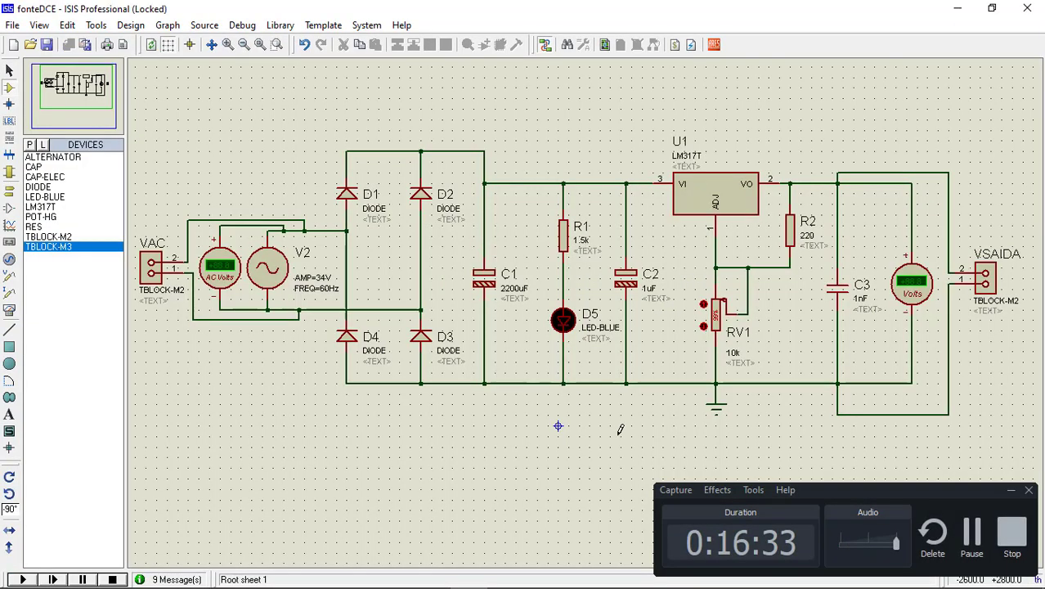
click(1012, 489)
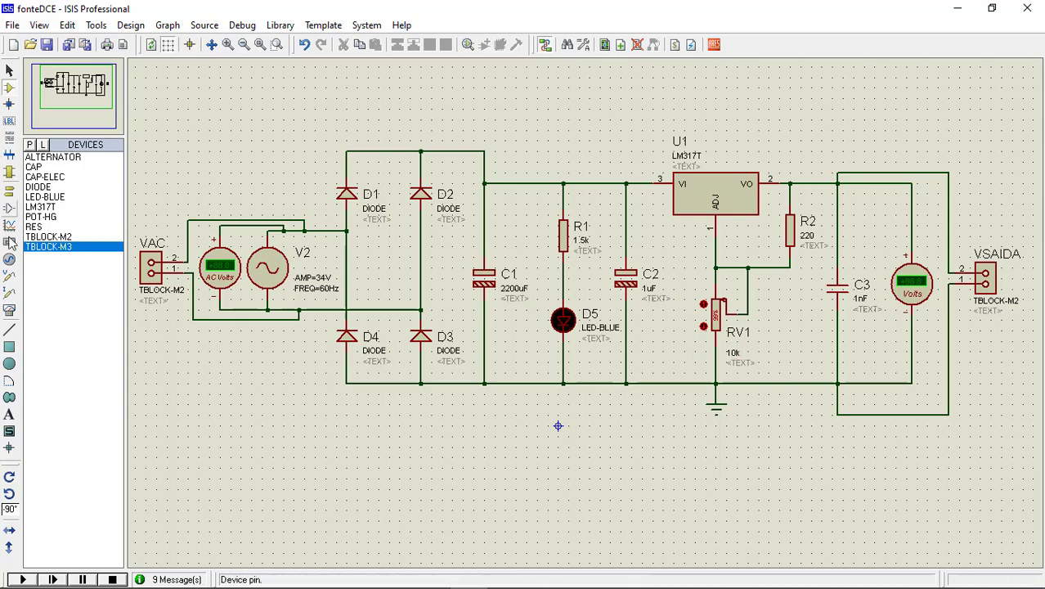
Place a TBLOCK-M3 terminal block below potentiometer RV1 with its pins facing up, and X-mirror it.
click(39, 247)
click(785, 462)
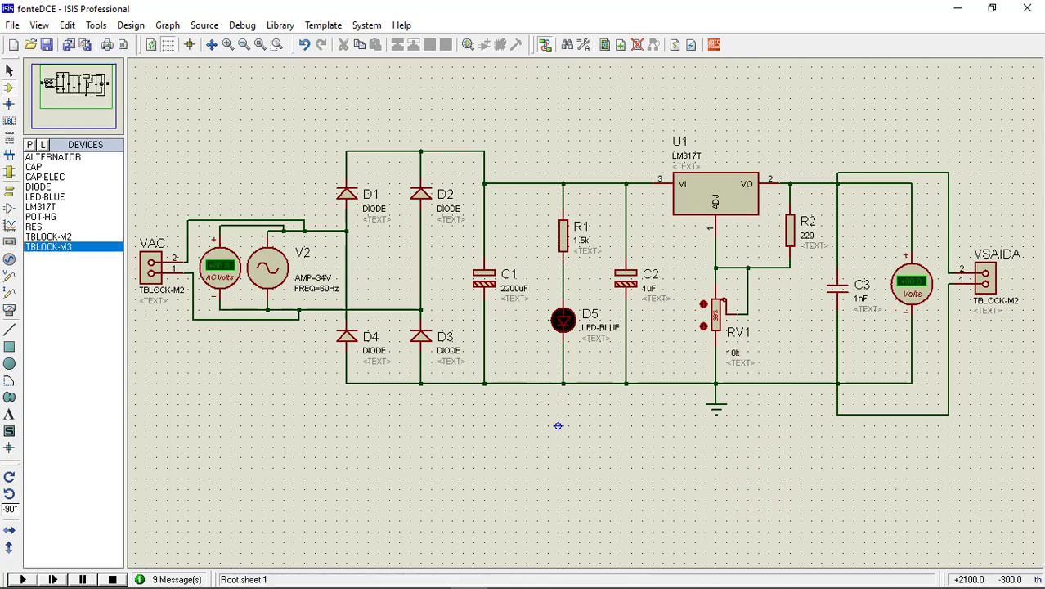
click(750, 468)
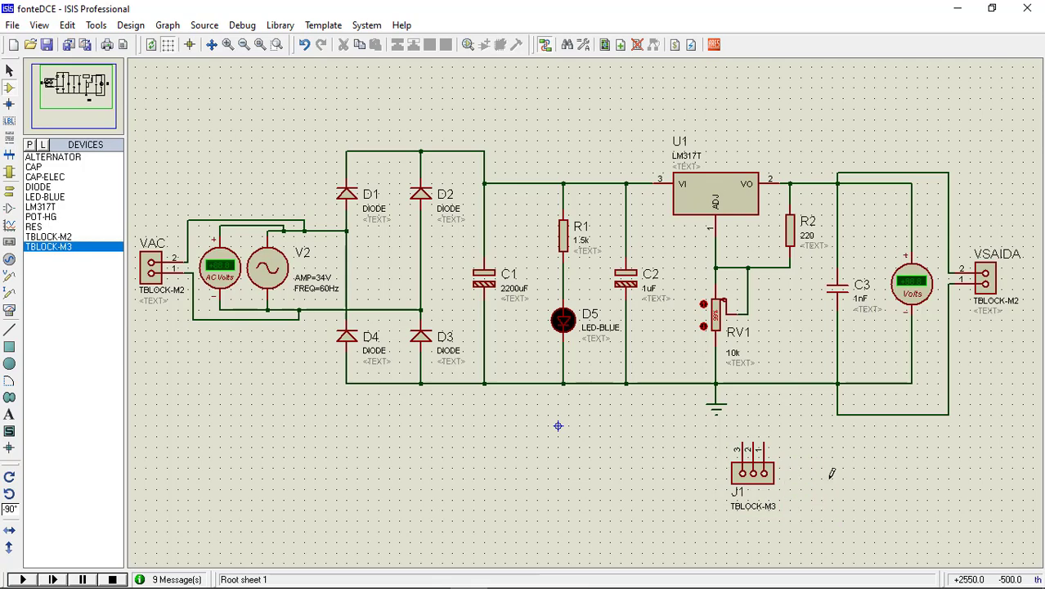
right_click(757, 470)
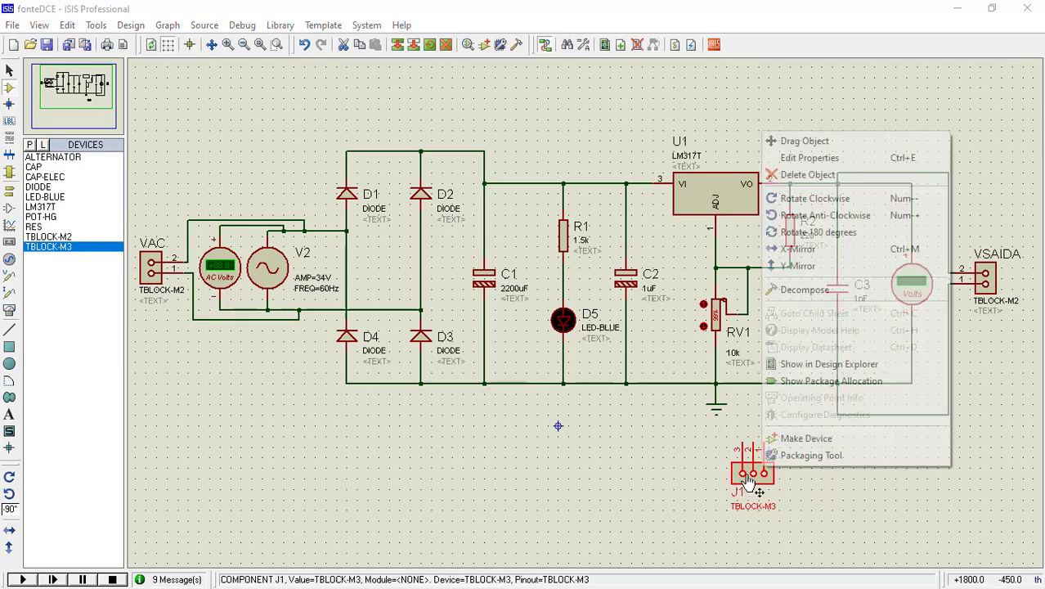
click(813, 250)
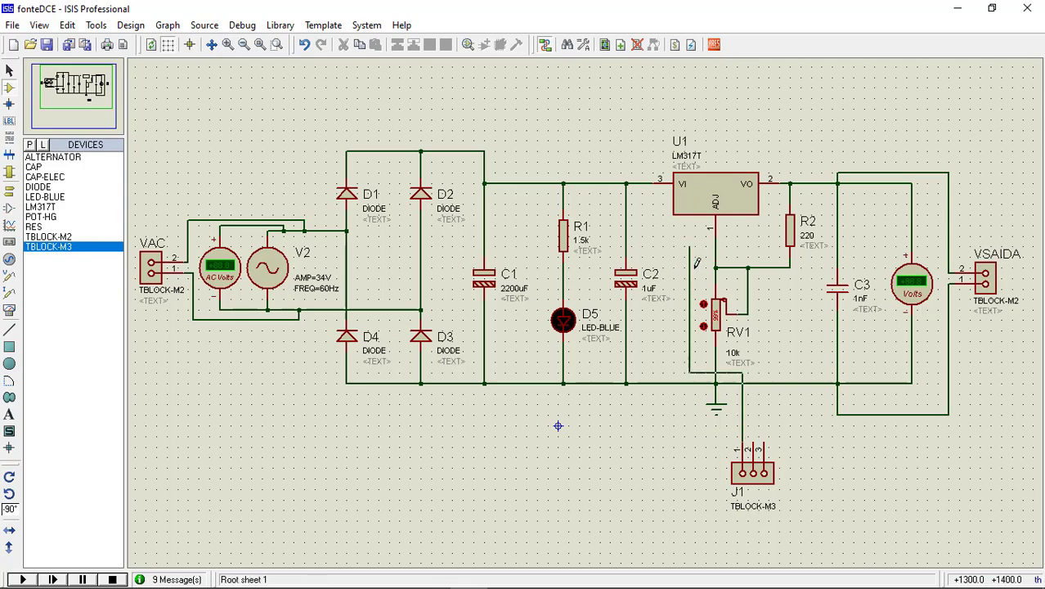
Wire terminal block J1's pin 1 to RV1's upper terminal, pin 2 to its wiper and pin 3 to its lower terminal.
key(Escape)
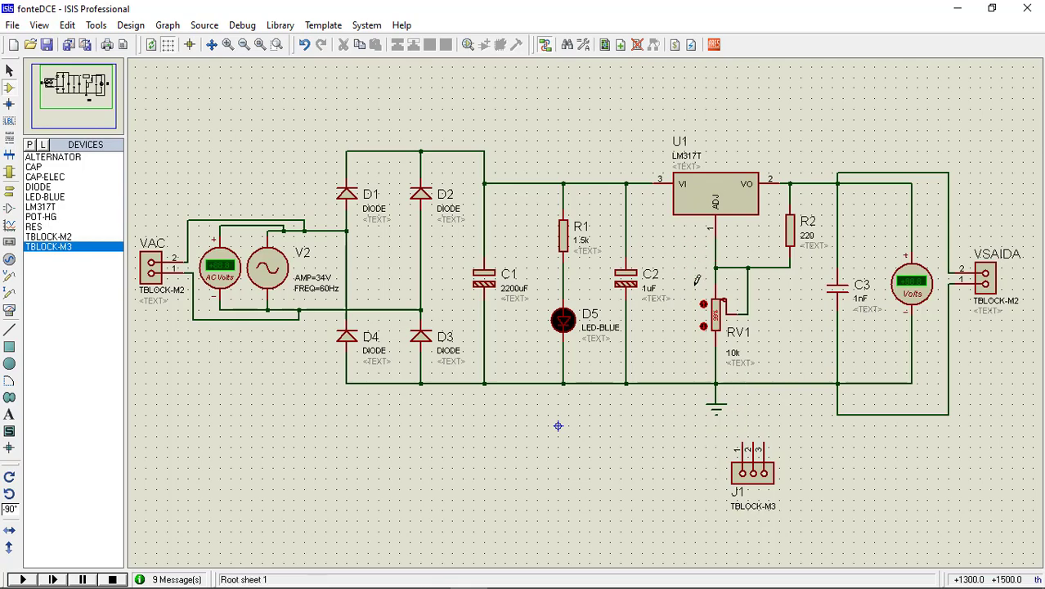
click(745, 442)
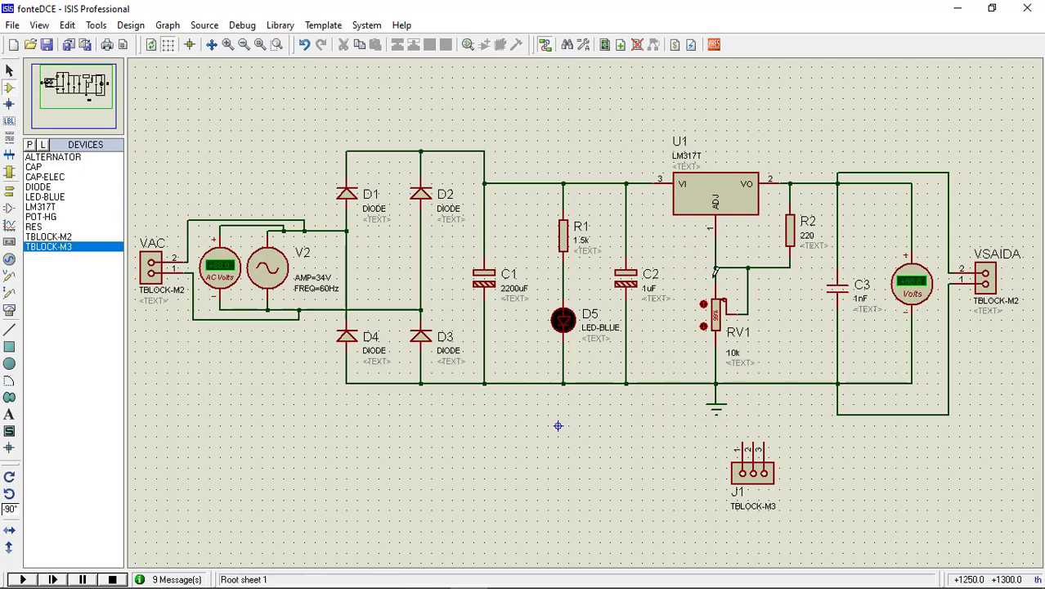
click(714, 273)
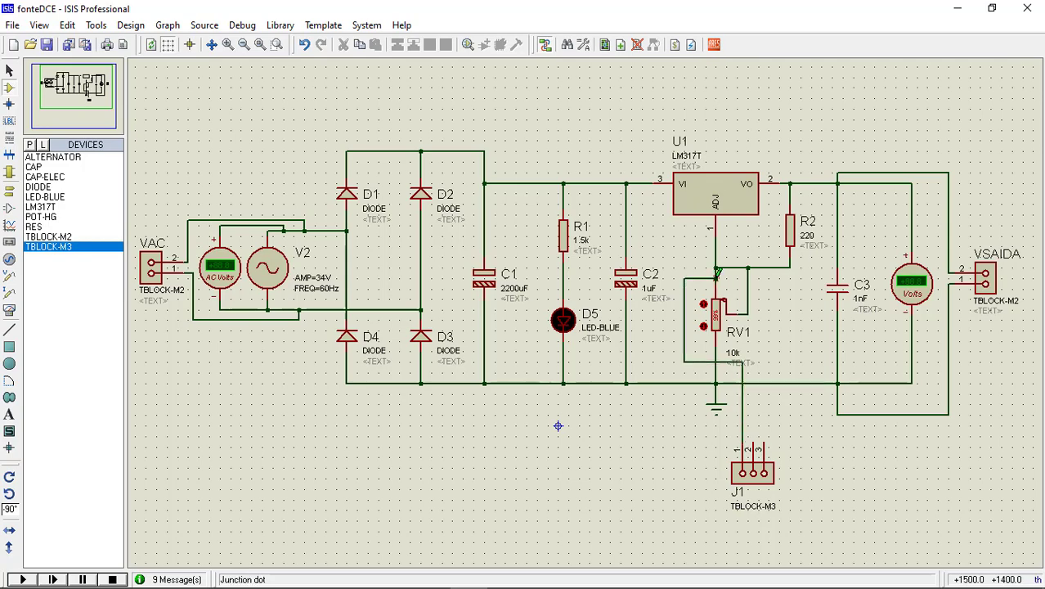
click(757, 442)
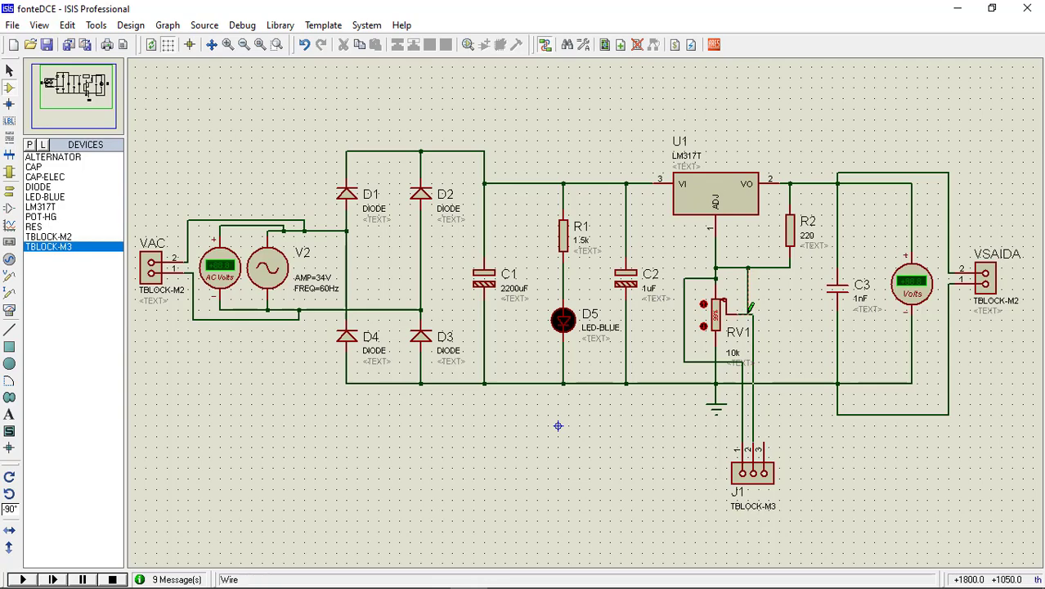
click(750, 309)
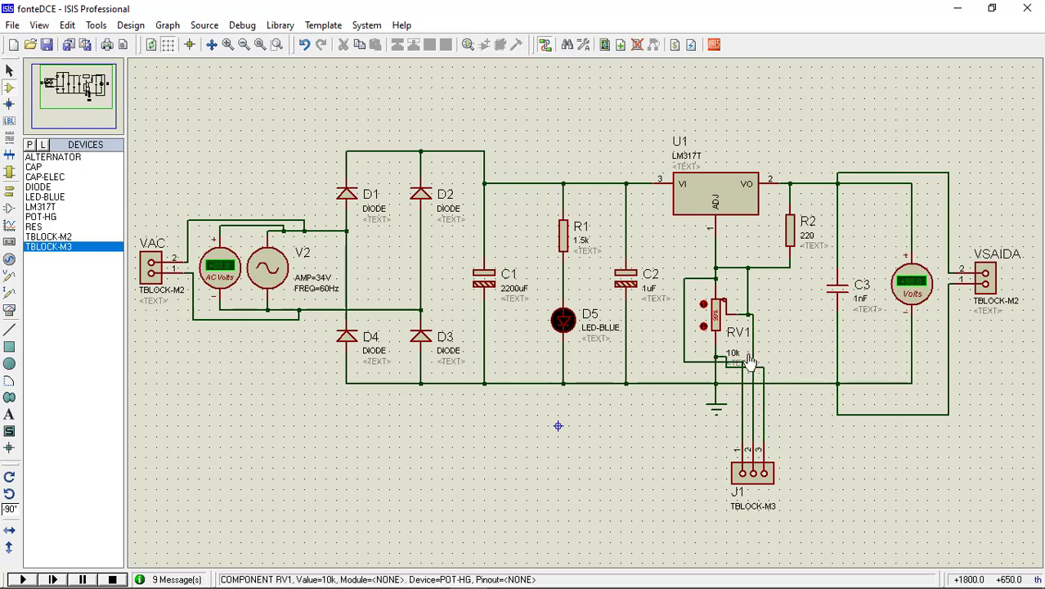
Move RV1's 10k value label up, closer to its reference label.
click(736, 356)
drag(736, 356, 759, 368)
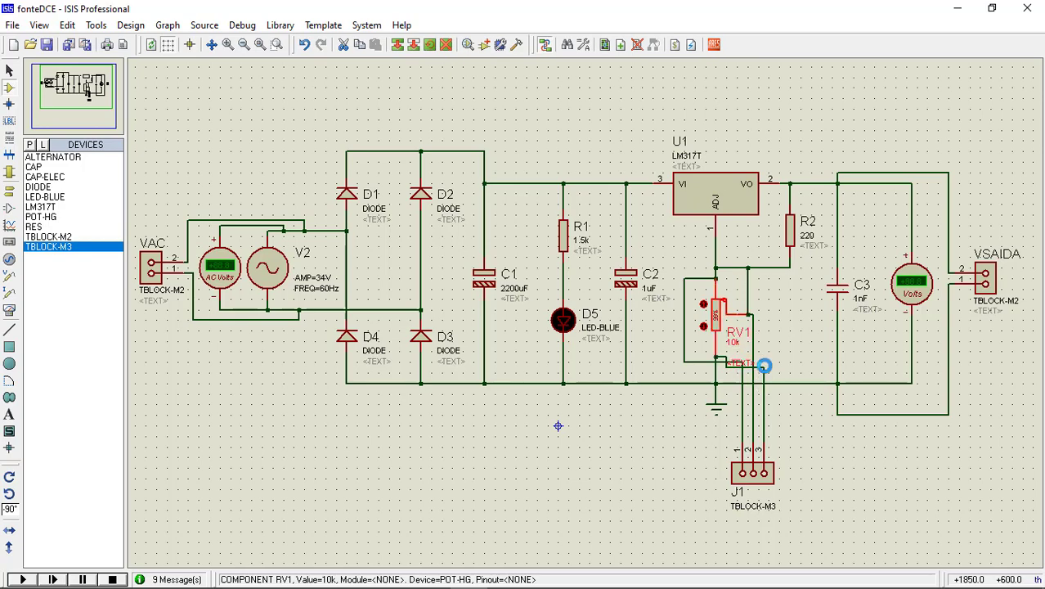
click(761, 365)
key(Escape)
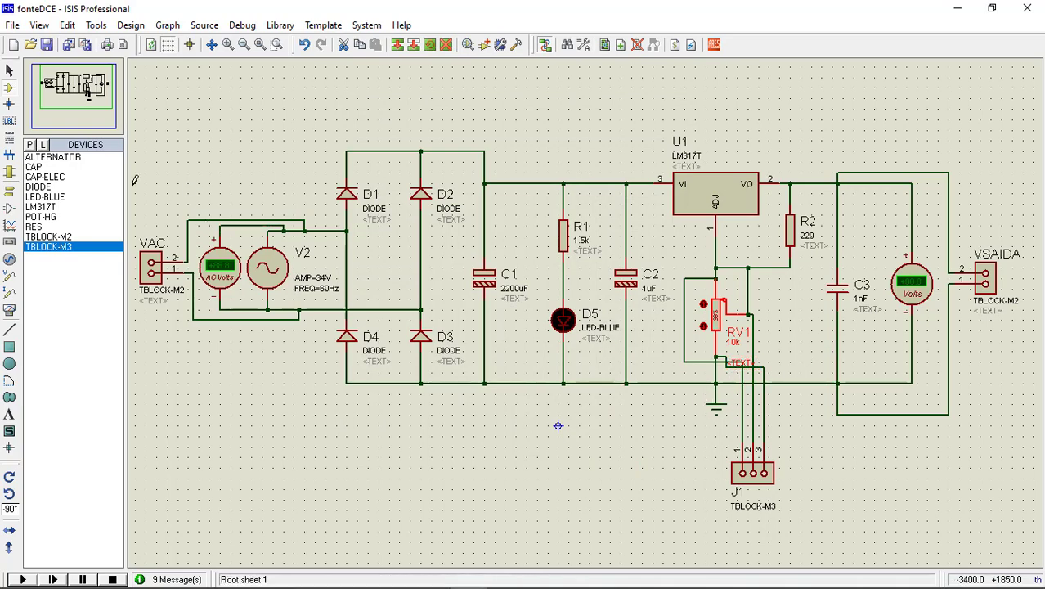
Exclude the three-pin terminal block J1 from simulation.
click(750, 476)
click(750, 476)
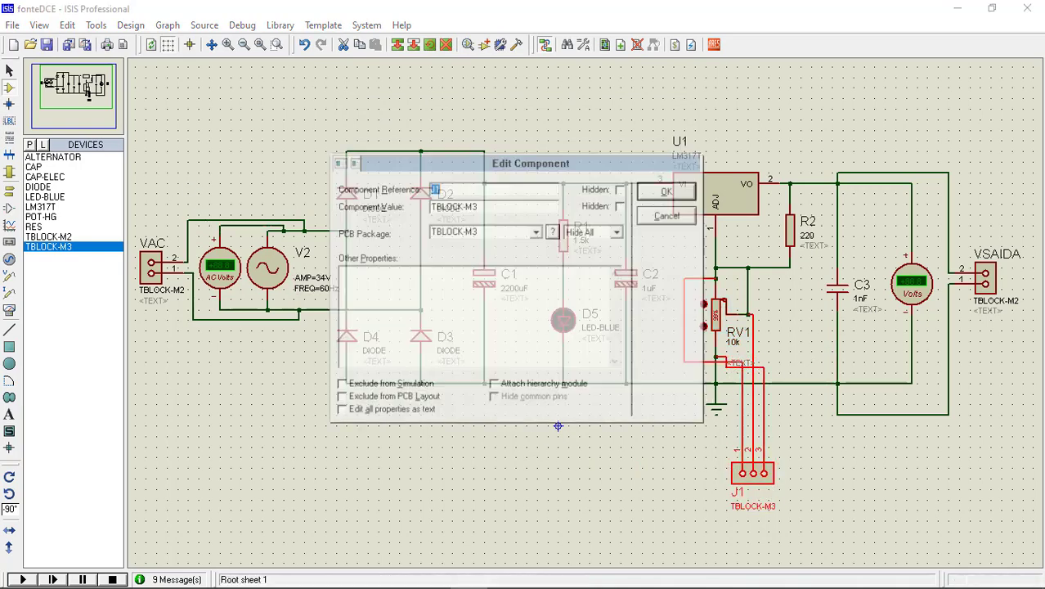
click(339, 385)
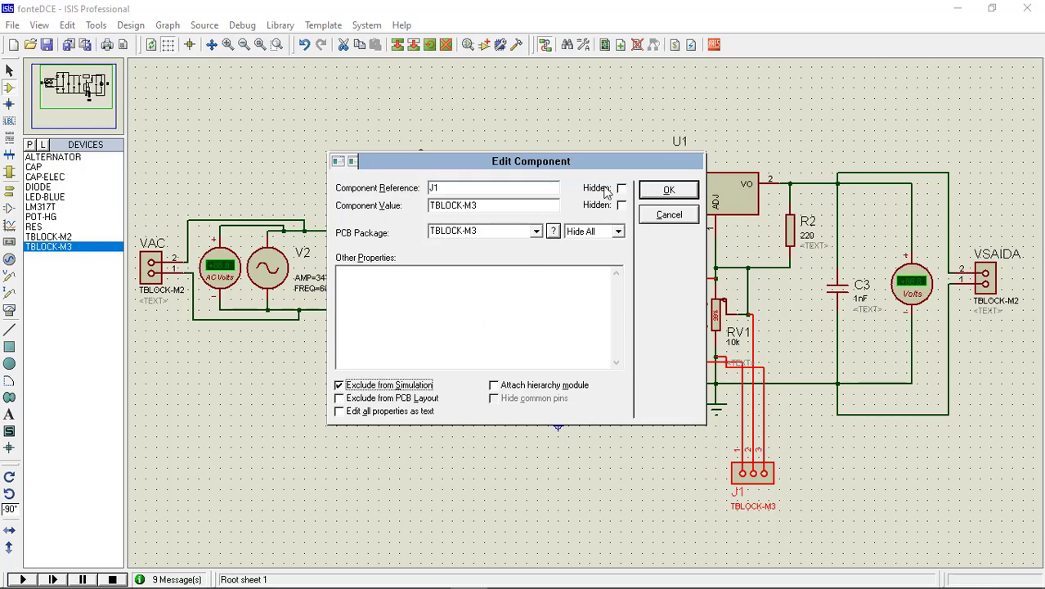
click(673, 190)
Exclude potentiometer RV1 from the PCB layout and run the circuit simulation.
right_click(725, 328)
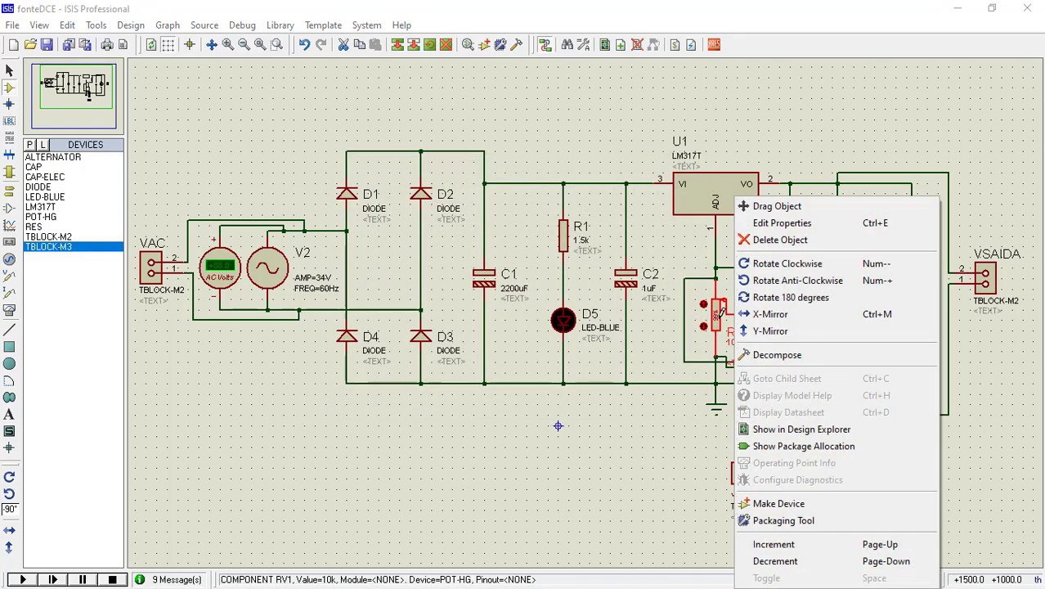
click(785, 224)
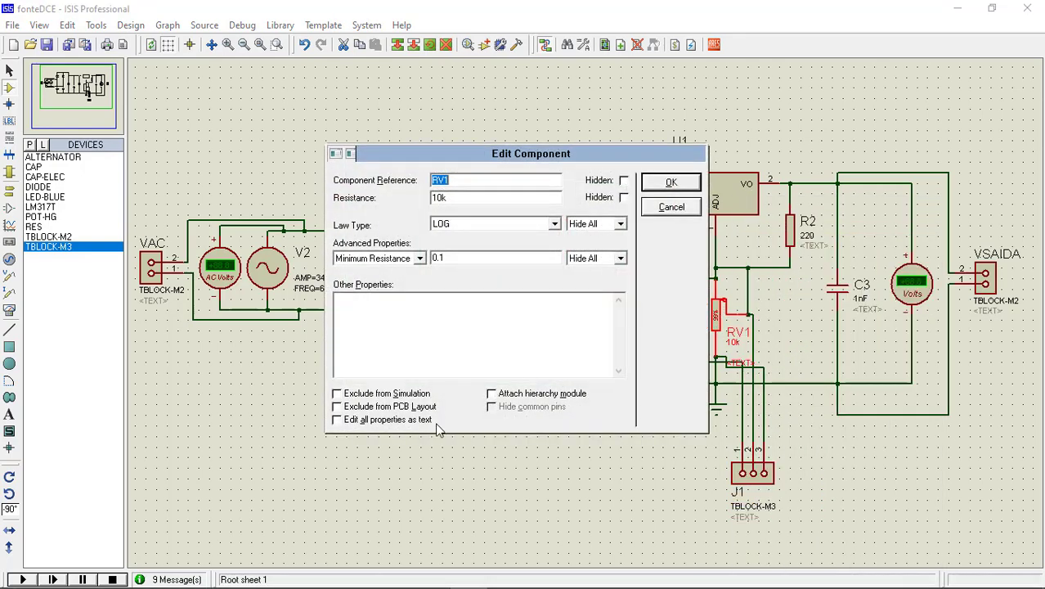
click(339, 408)
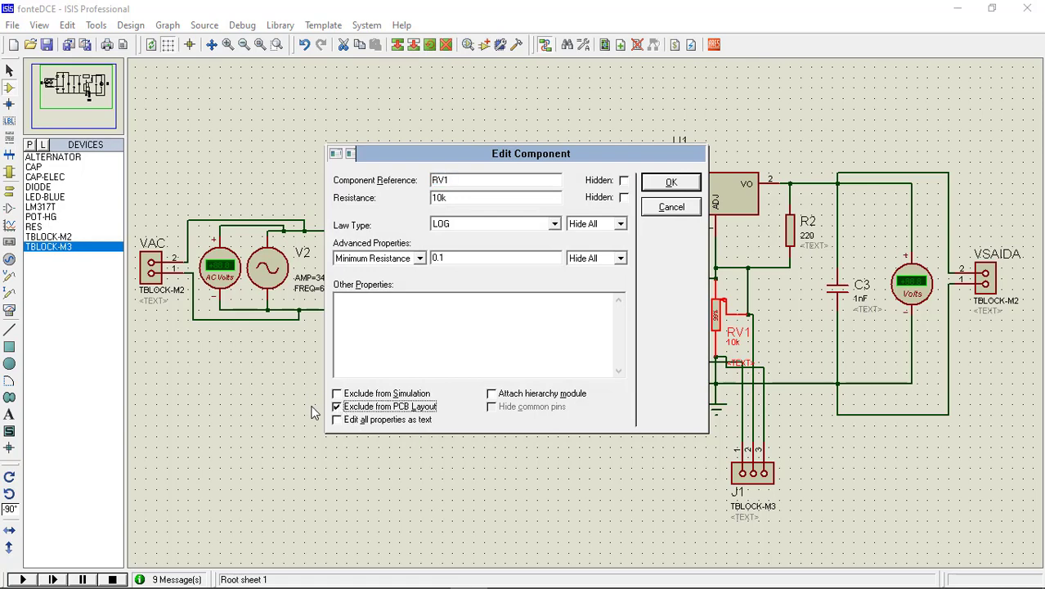
click(661, 184)
click(23, 579)
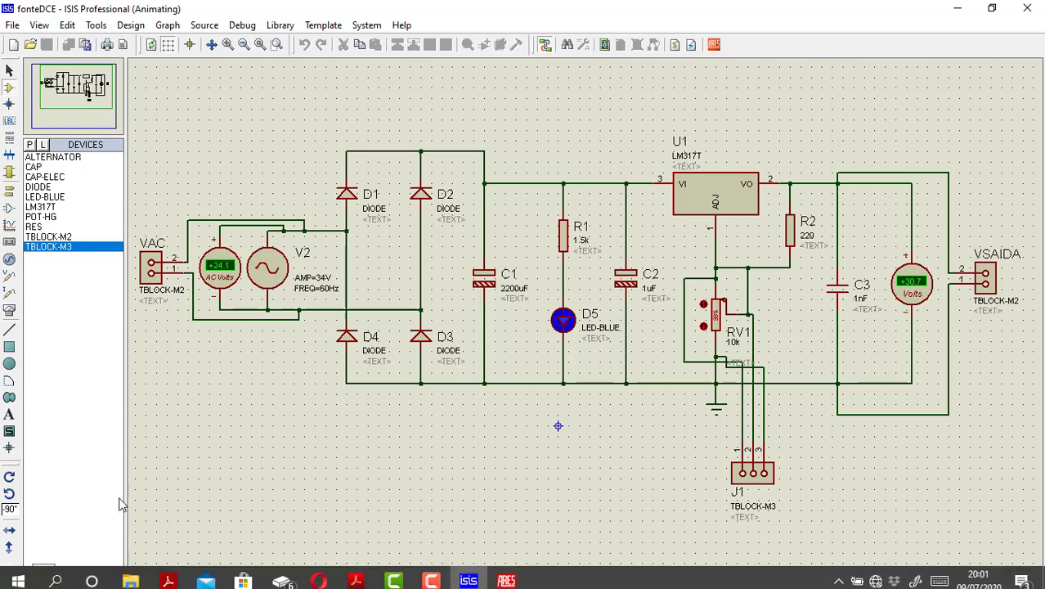
Stop the simulation and transfer the netlist to ARES, saving the schematic changes.
click(112, 579)
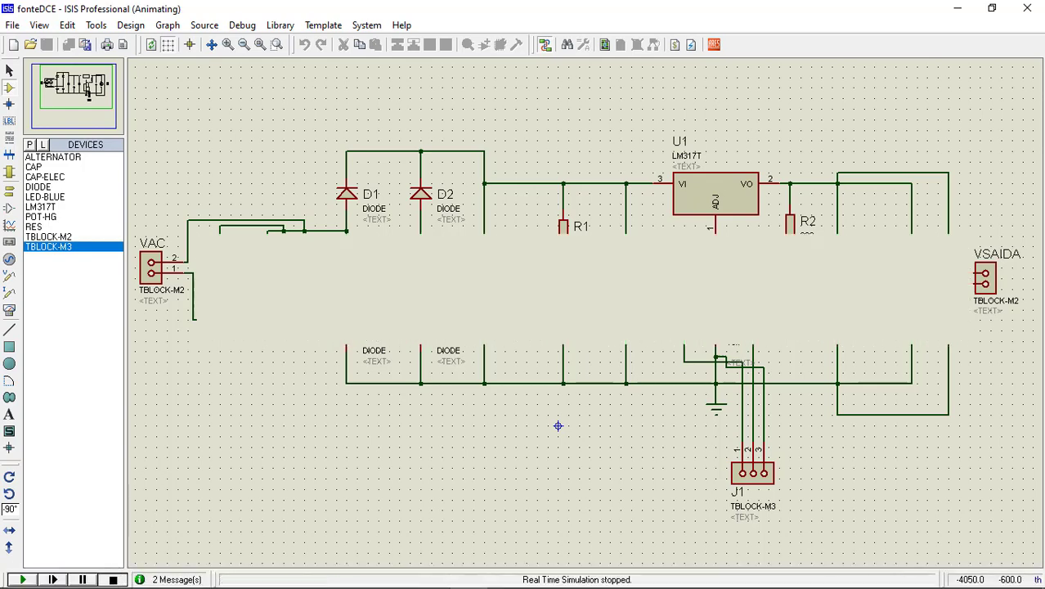
click(715, 46)
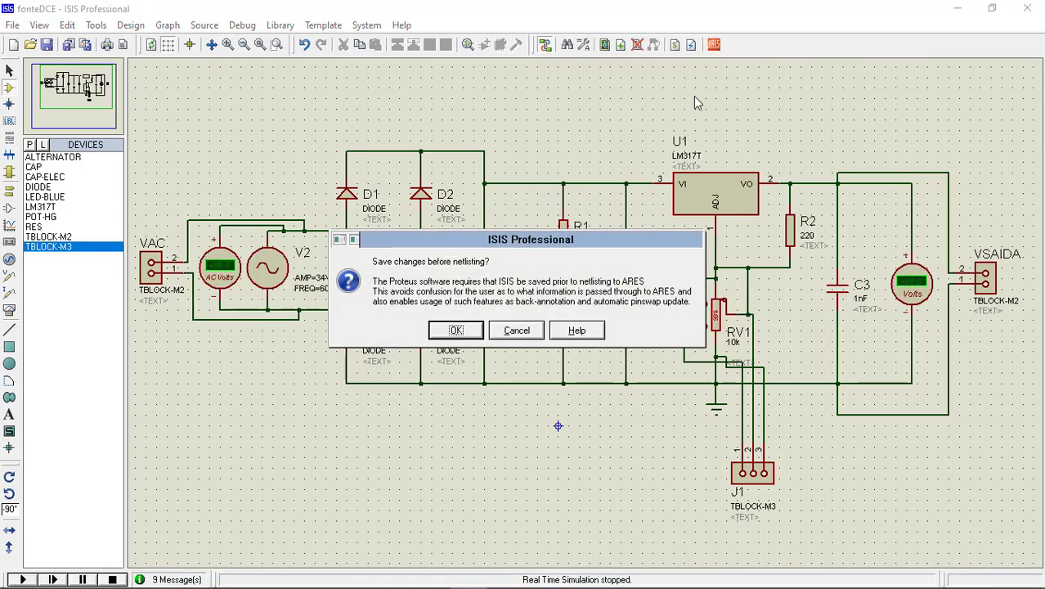
click(456, 329)
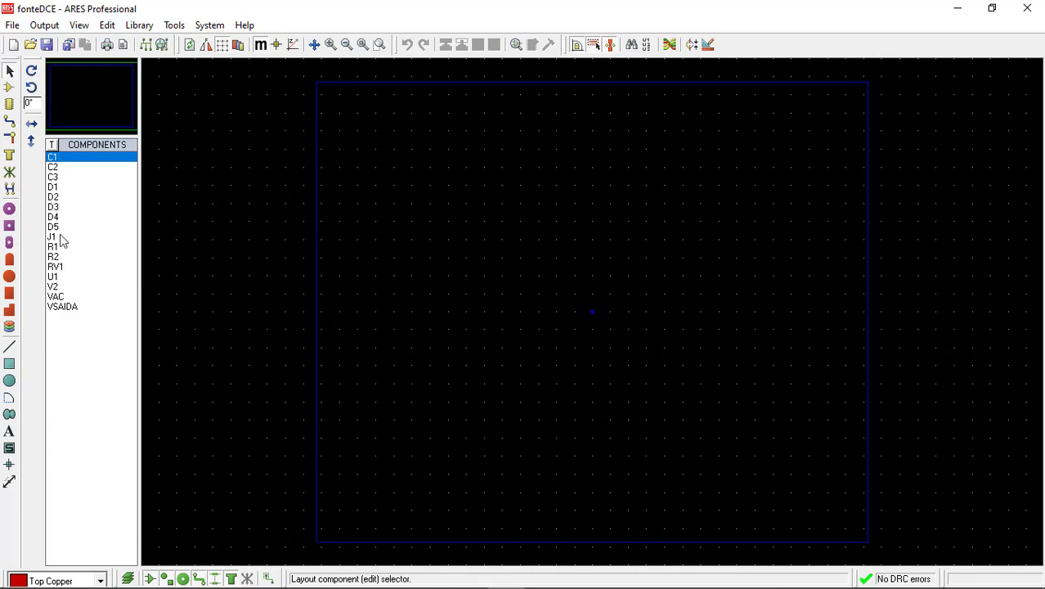
Look through the imported component list, checking the capacitors, diodes, resistors and terminal blocks available for the board.
click(62, 177)
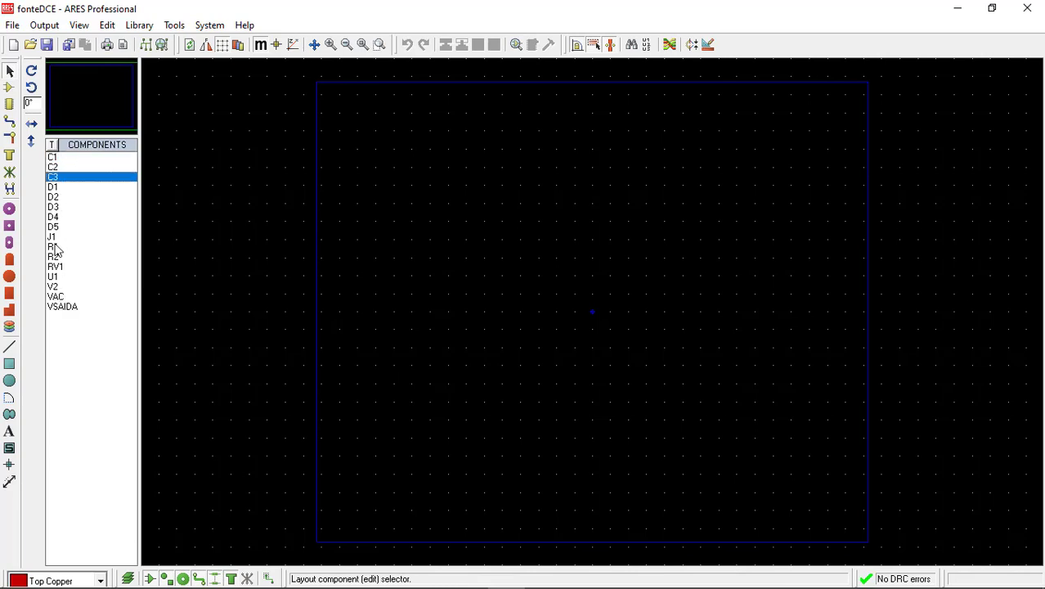
click(58, 297)
click(55, 217)
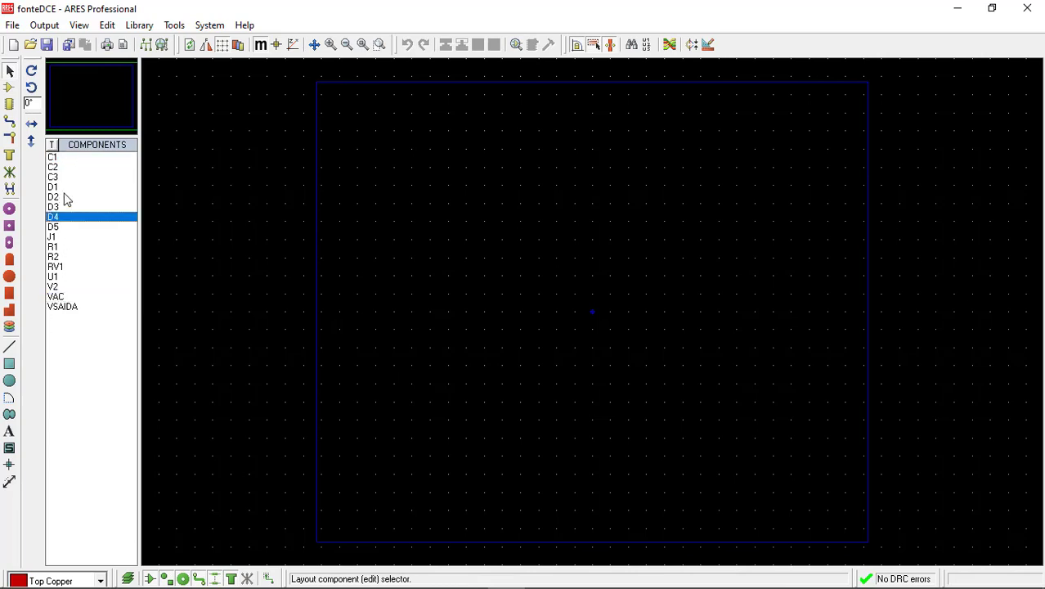
click(69, 176)
click(67, 257)
click(62, 298)
click(56, 246)
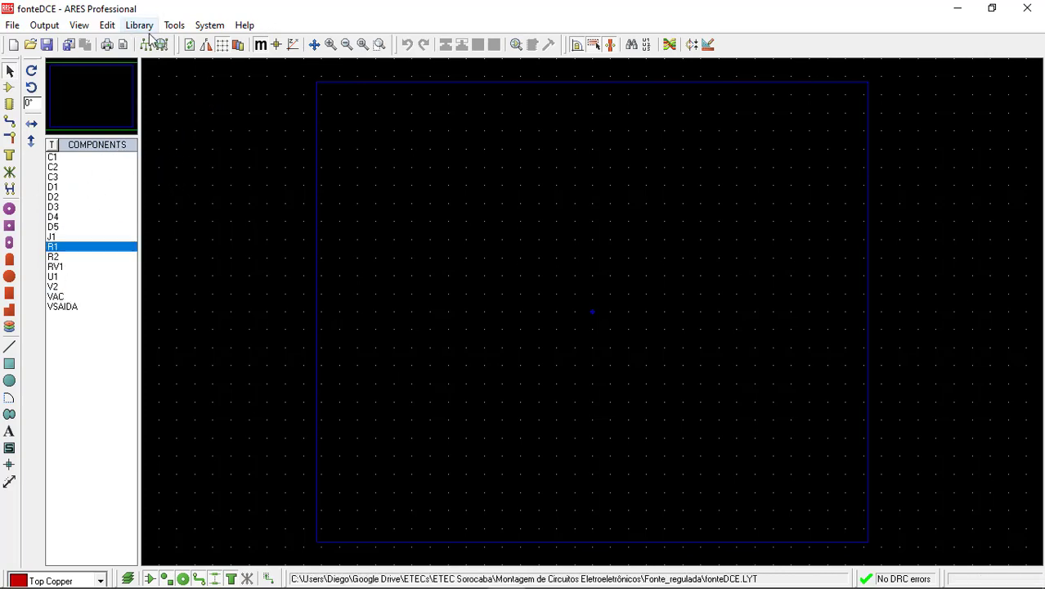
click(263, 49)
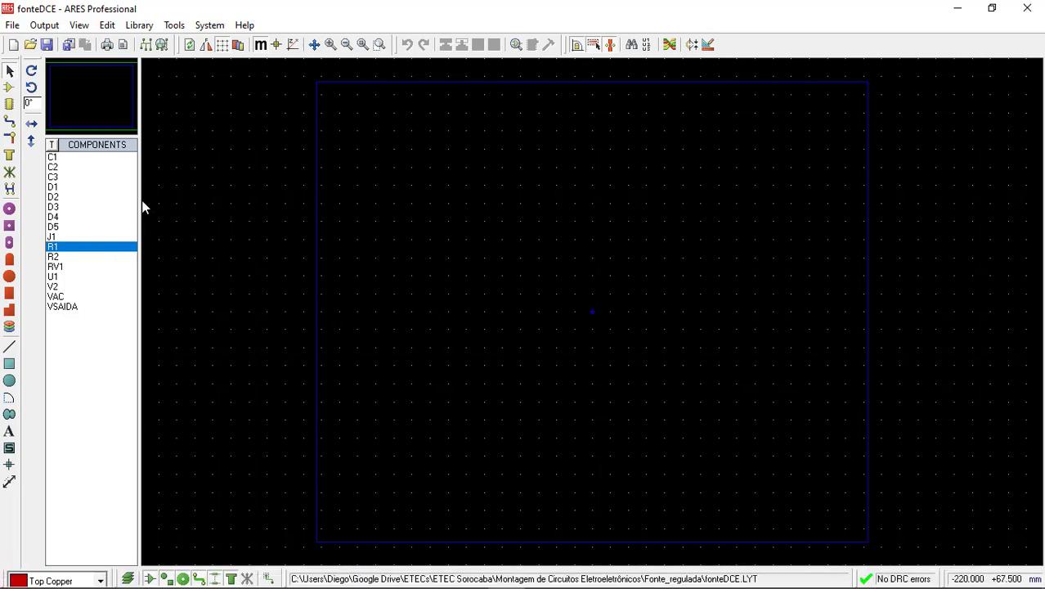
Draw a 100 mm by 50 mm rectangular board outline on the Board Edge layer, starting at the origin.
click(10, 365)
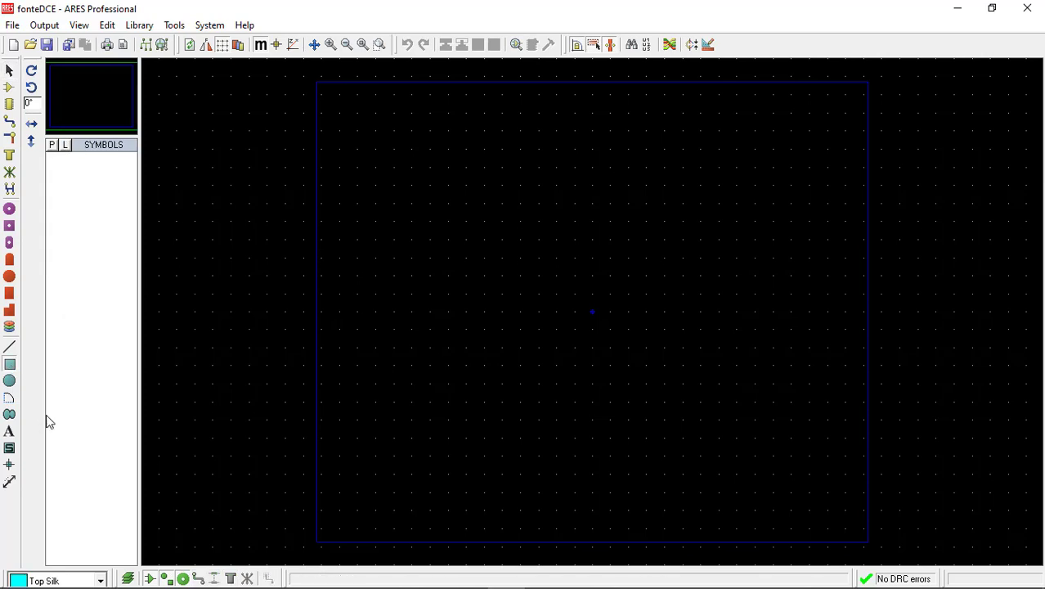
click(101, 581)
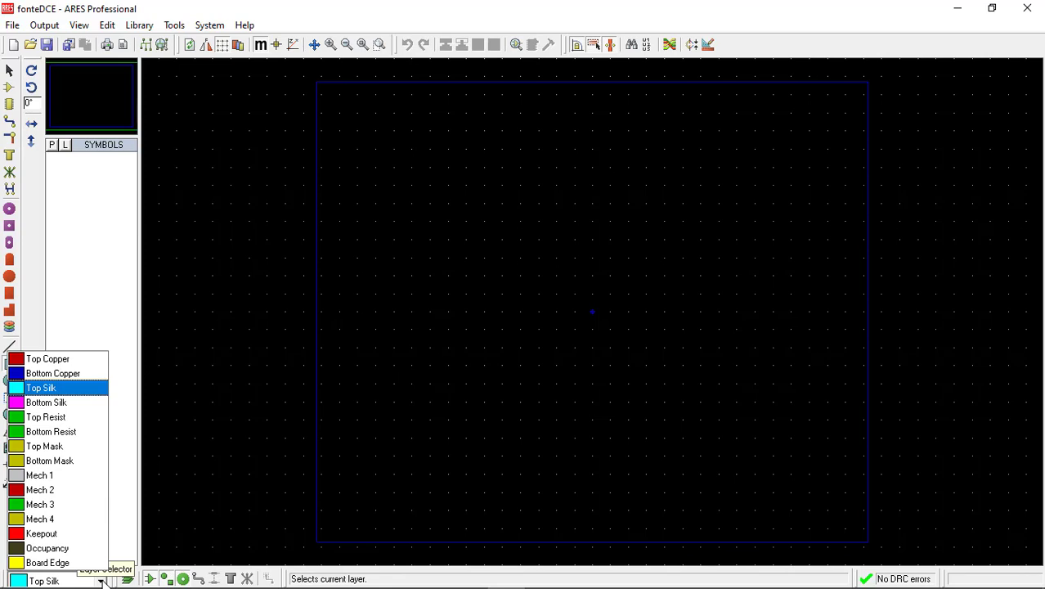
click(102, 581)
click(101, 581)
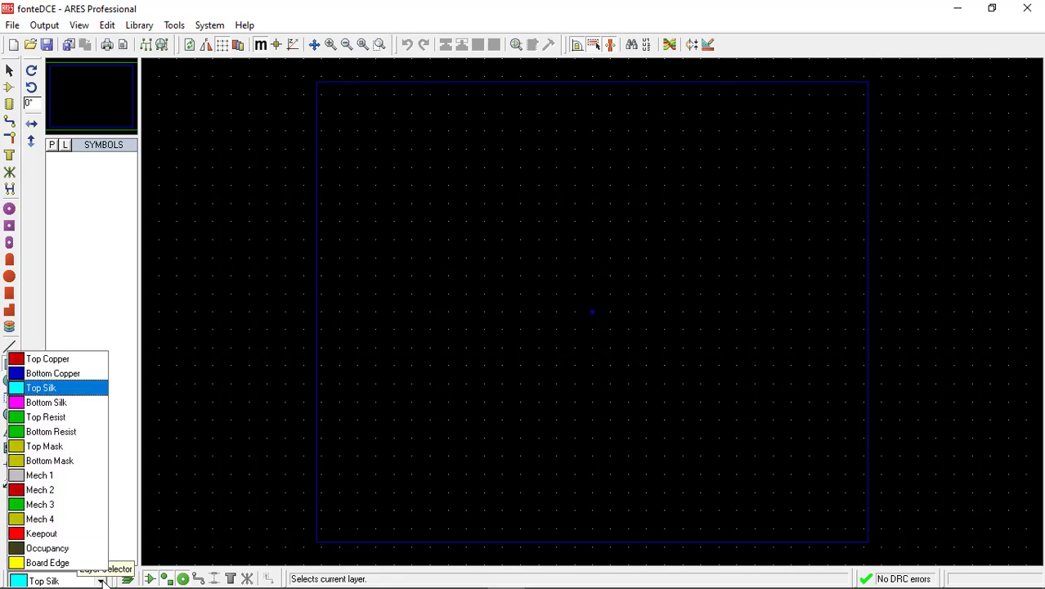
click(71, 563)
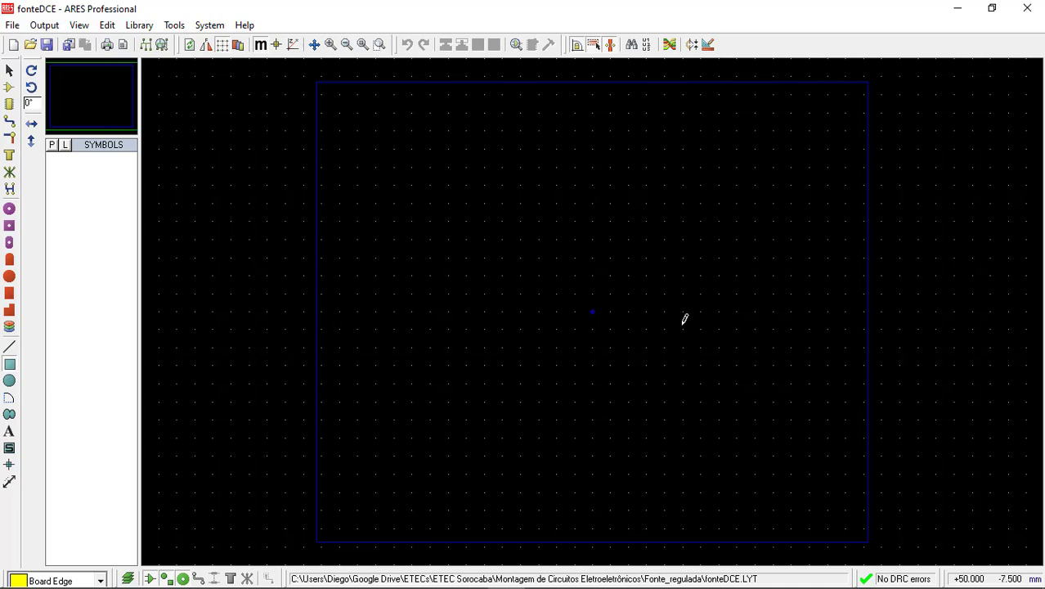
scroll(612, 311, up, 1)
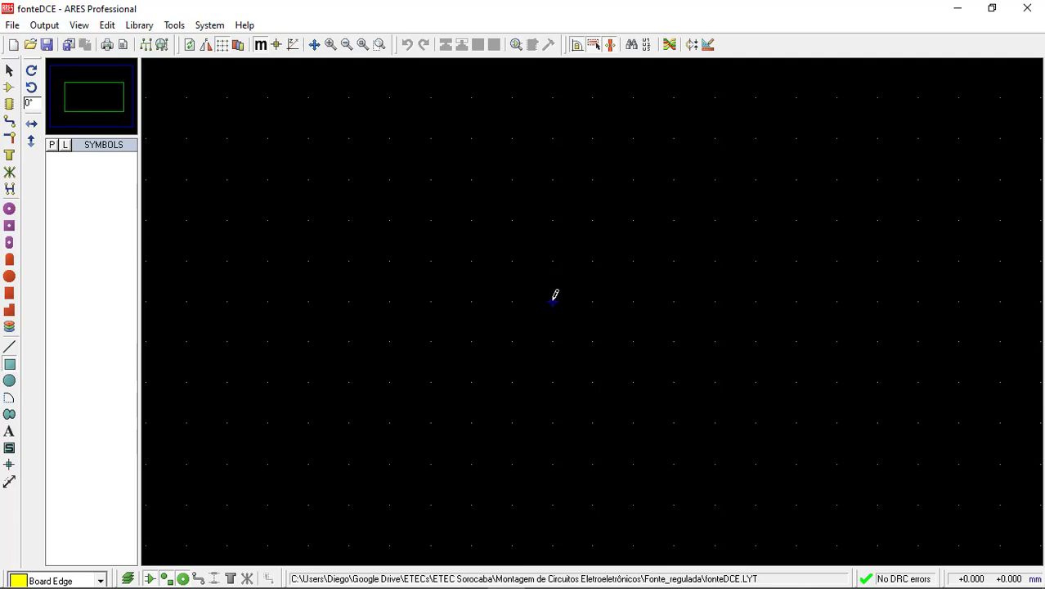
scroll(555, 295, down, 1)
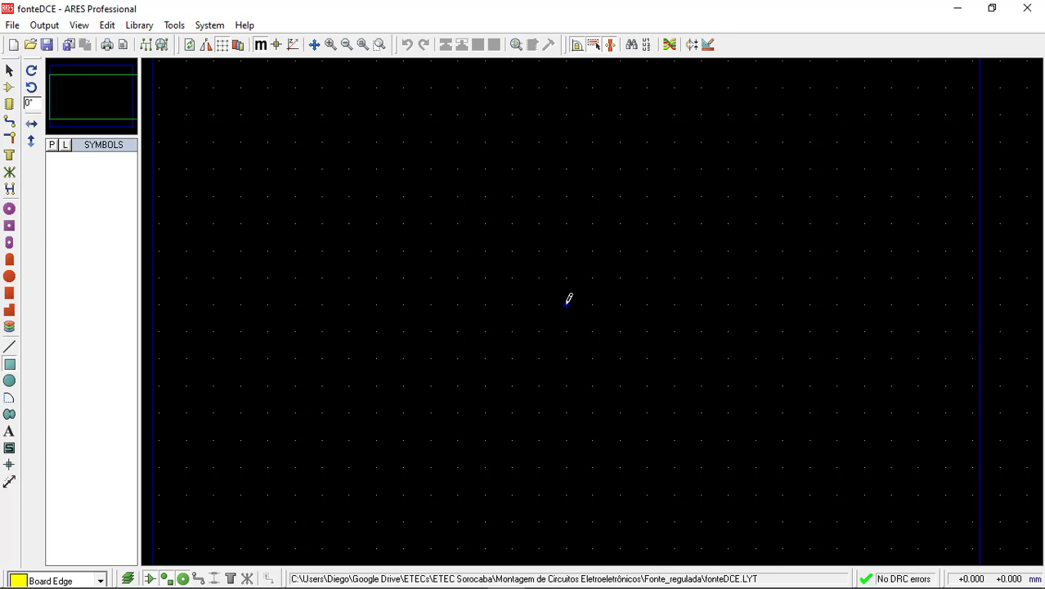
mouse_move(568, 301)
mouse_down()
mouse_move(577, 272)
mouse_move(672, 232)
mouse_up()
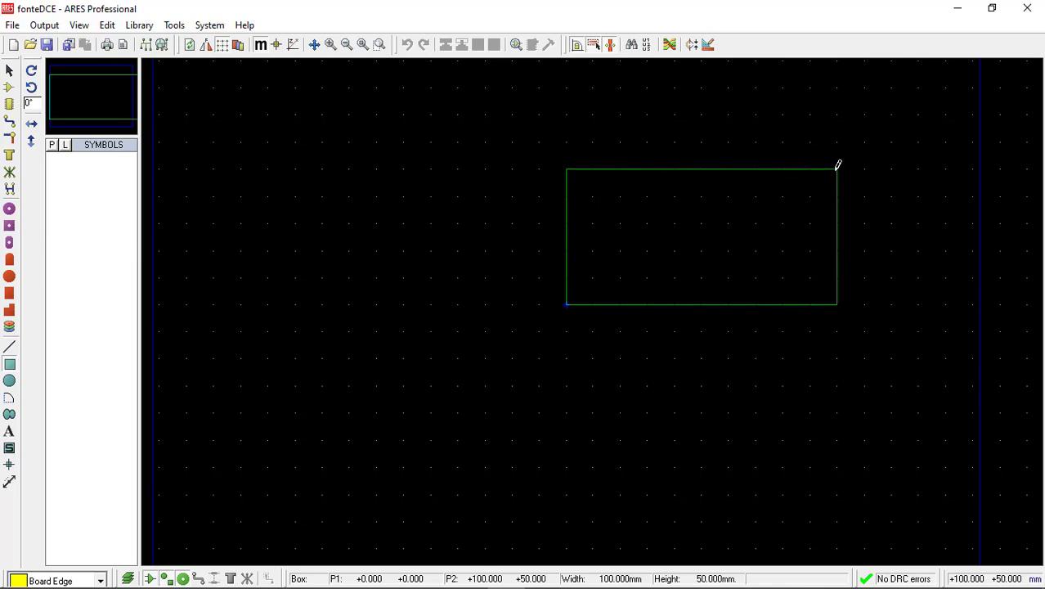
click(837, 169)
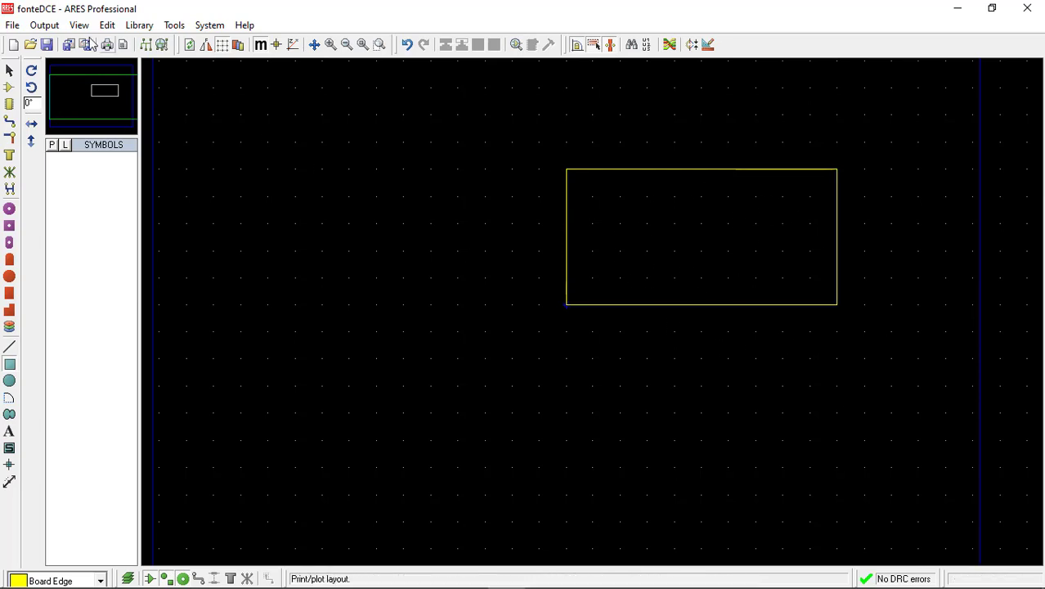
click(9, 71)
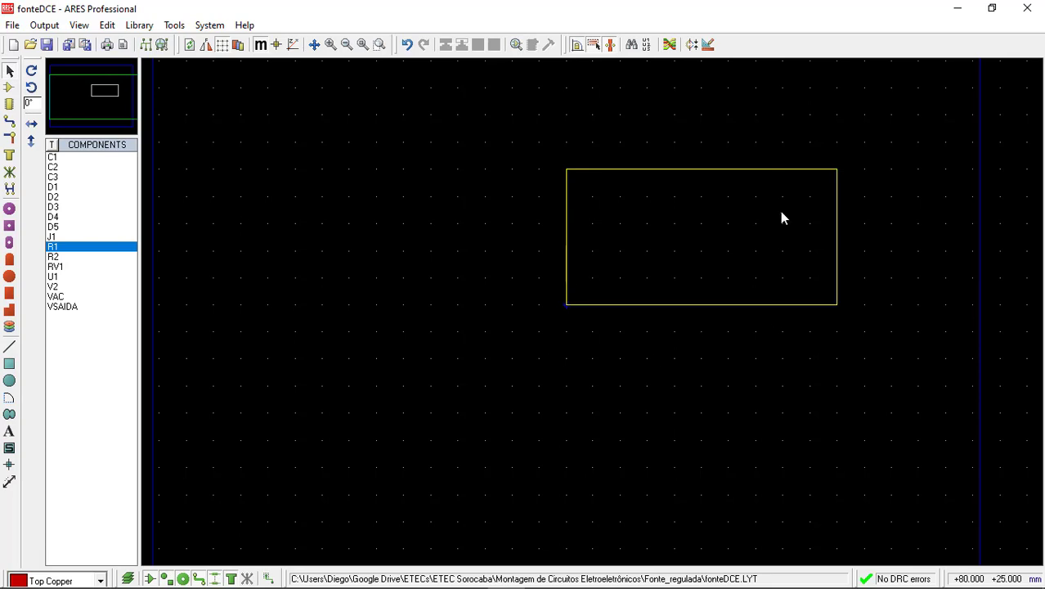
click(835, 235)
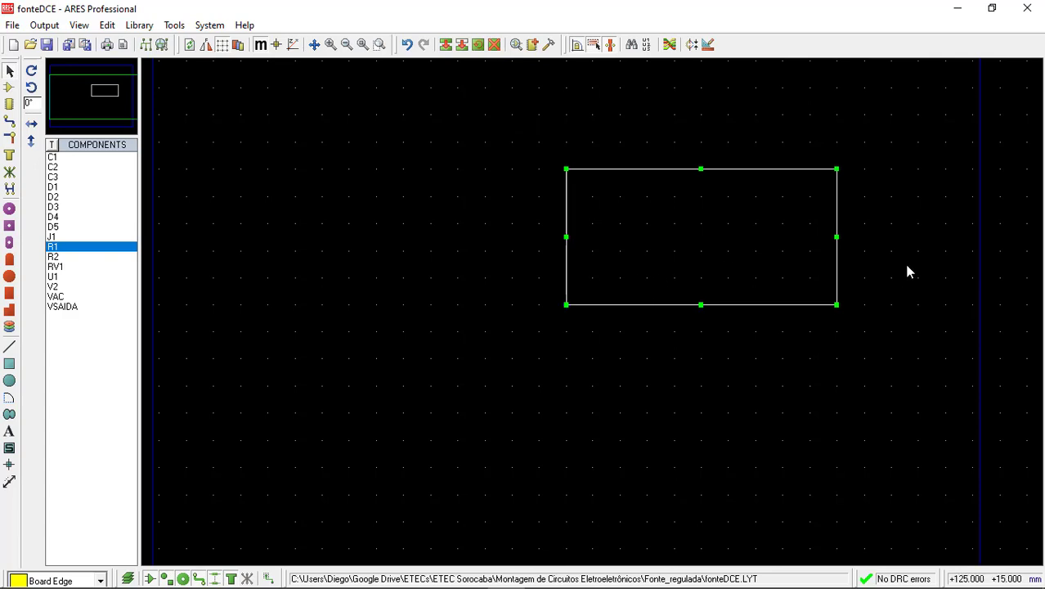
click(612, 395)
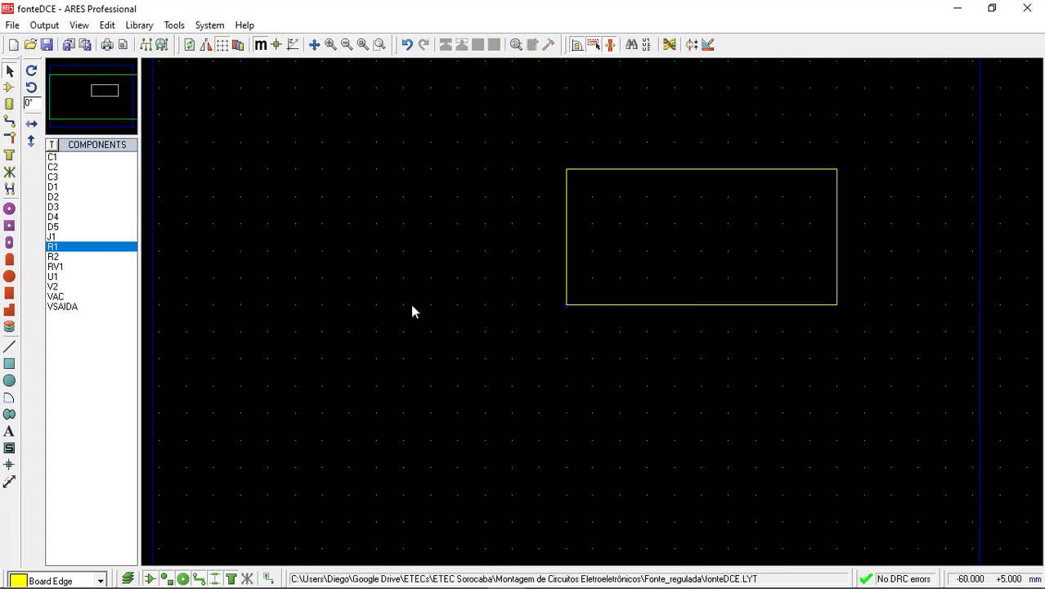
Place terminal block VAC, rotated to -270°, just inside the board's left edge at about mid-height.
drag(490, 327, 381, 353)
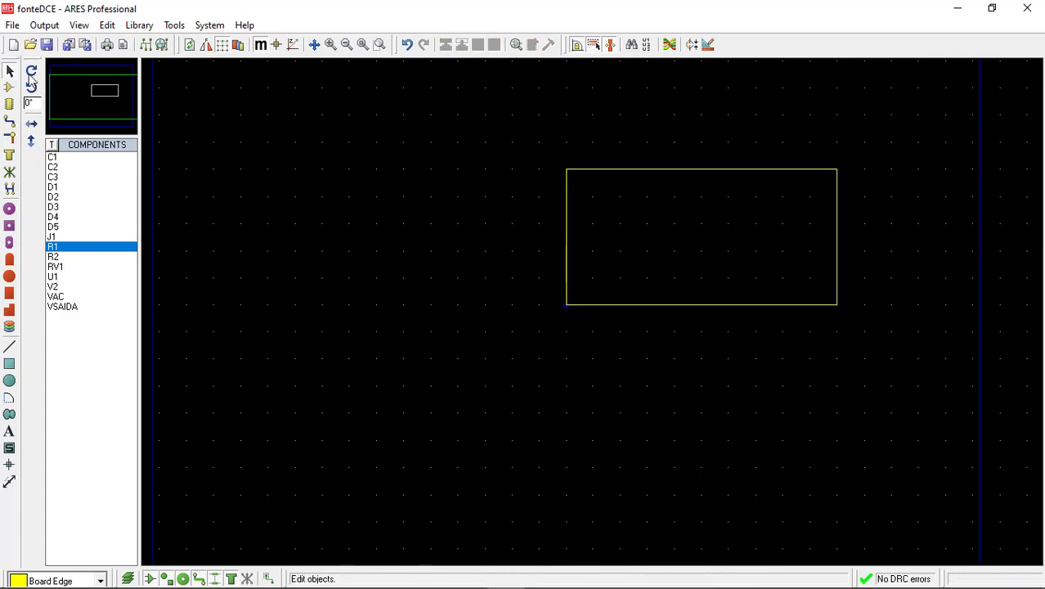
key(F6)
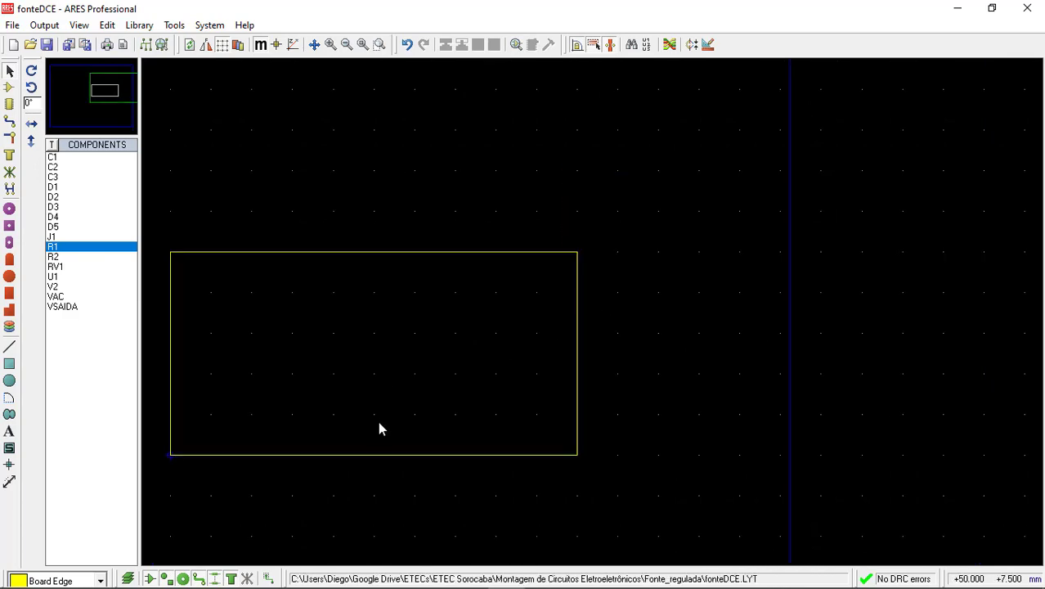
drag(391, 213, 542, 208)
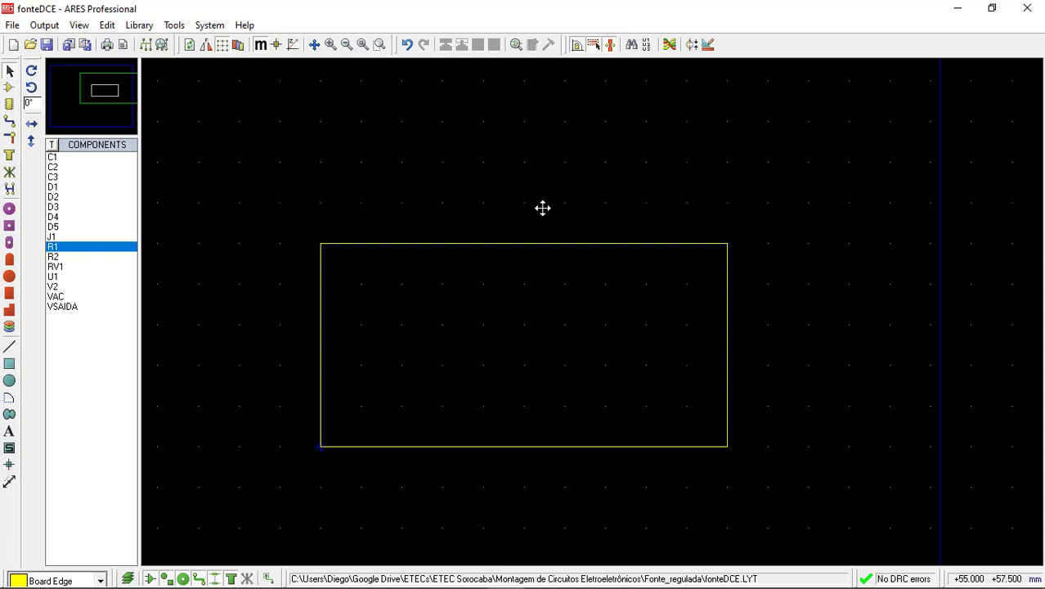
key(Down)
key(Down)
key(Down)
key(Down)
key(Down)
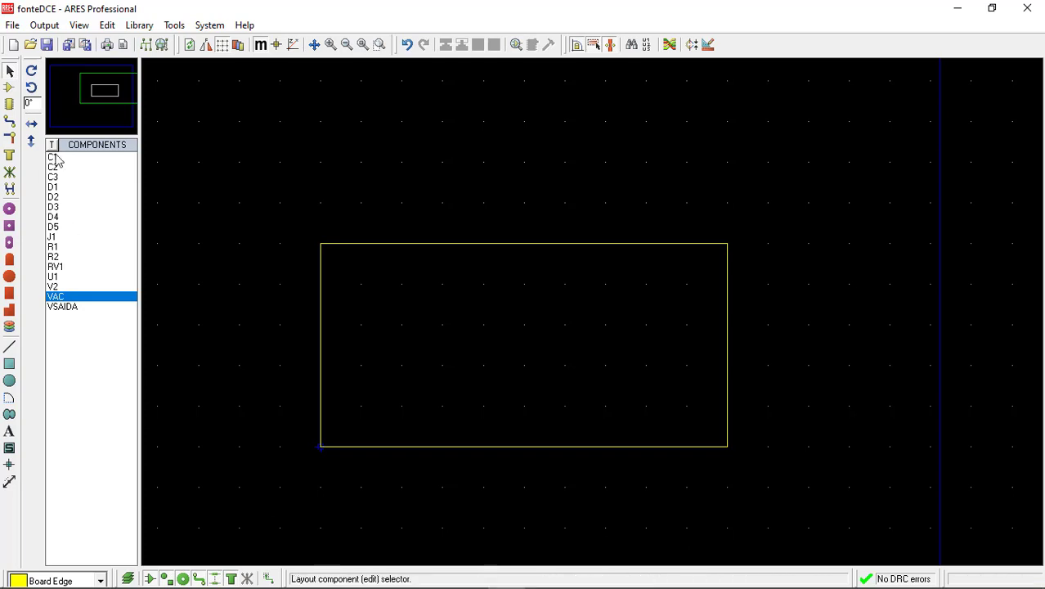
click(8, 86)
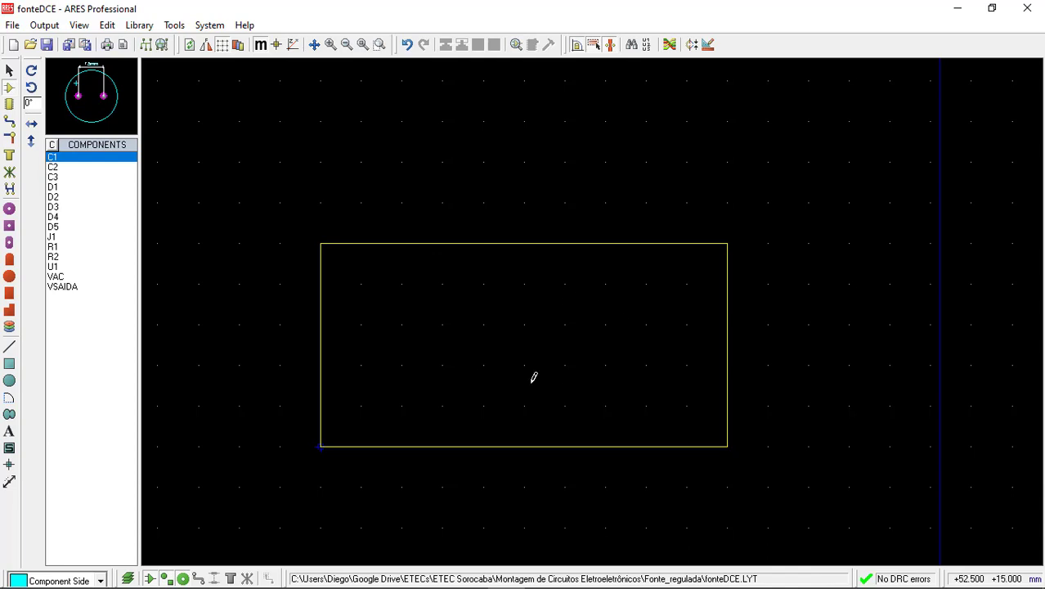
click(61, 278)
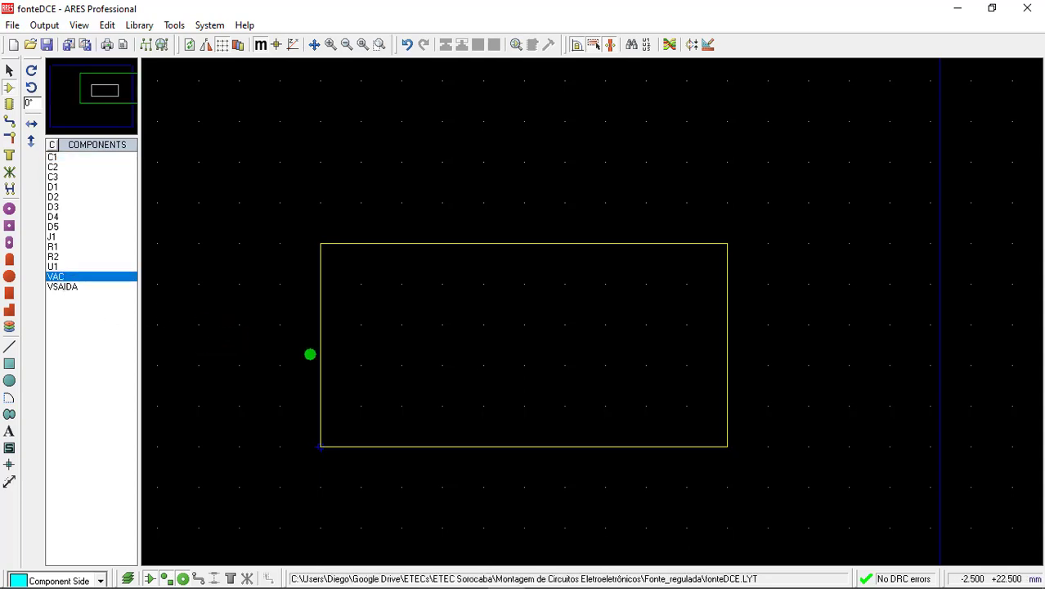
click(360, 345)
key(KP_Add)
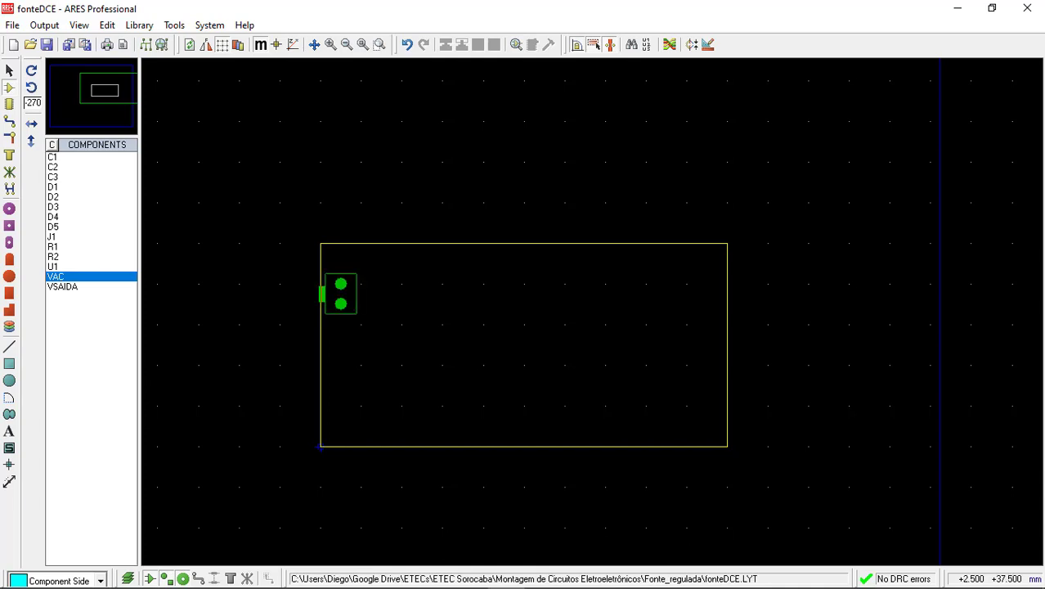
click(331, 328)
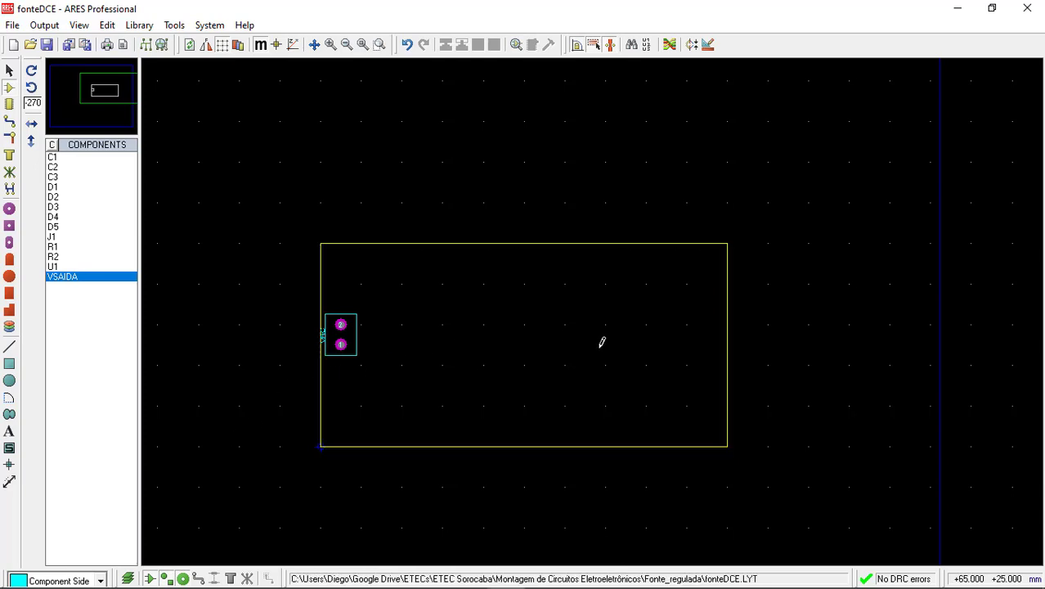
Place the rectifier diodes vertically beside VAC, with D1 and D2 in the upper row and D4 and D3 directly below them.
scroll(601, 342, up, 1)
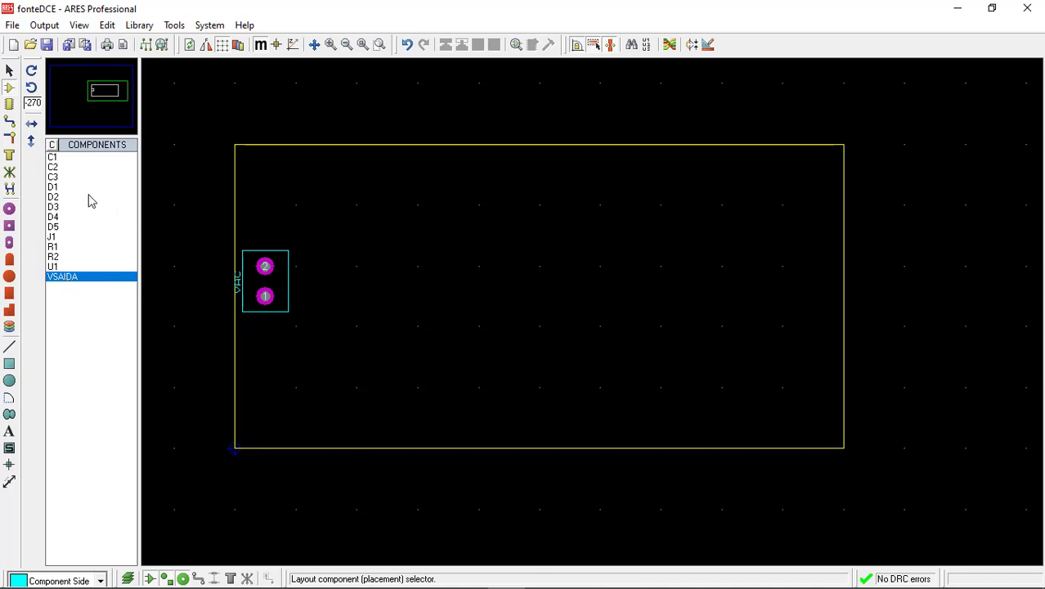
click(54, 188)
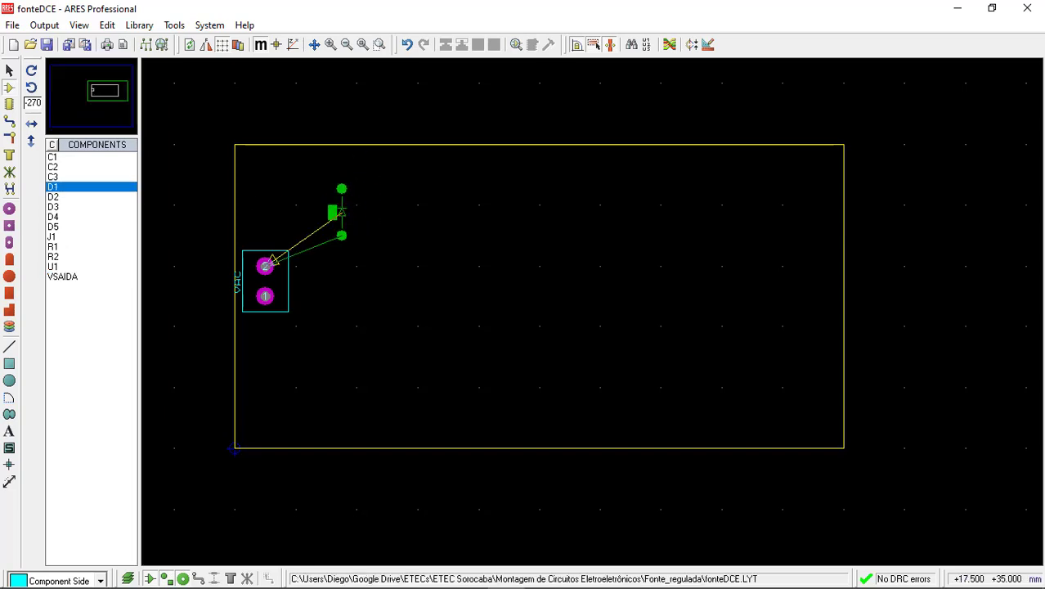
click(322, 213)
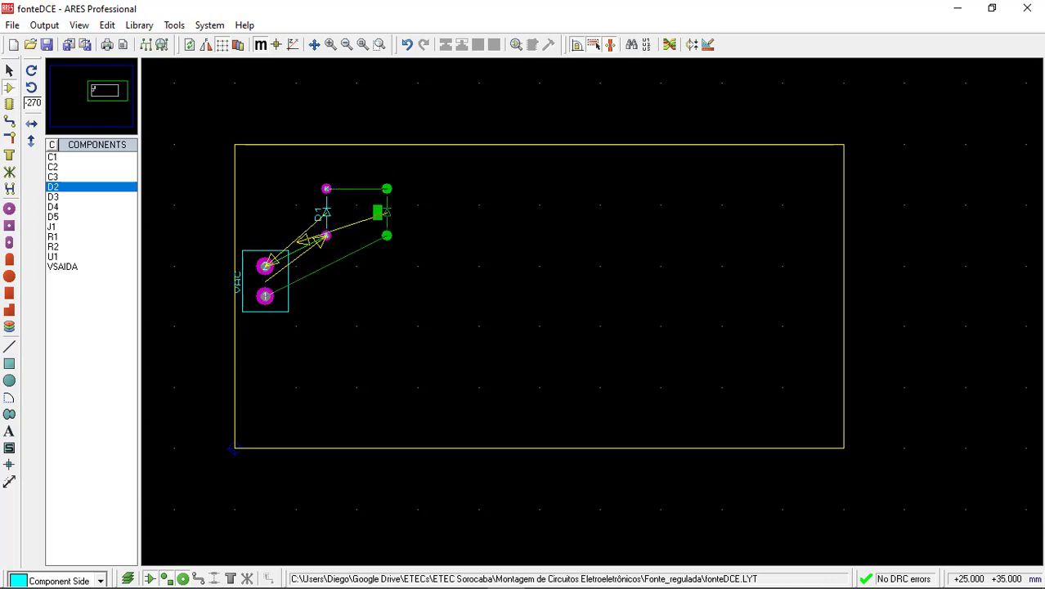
click(381, 212)
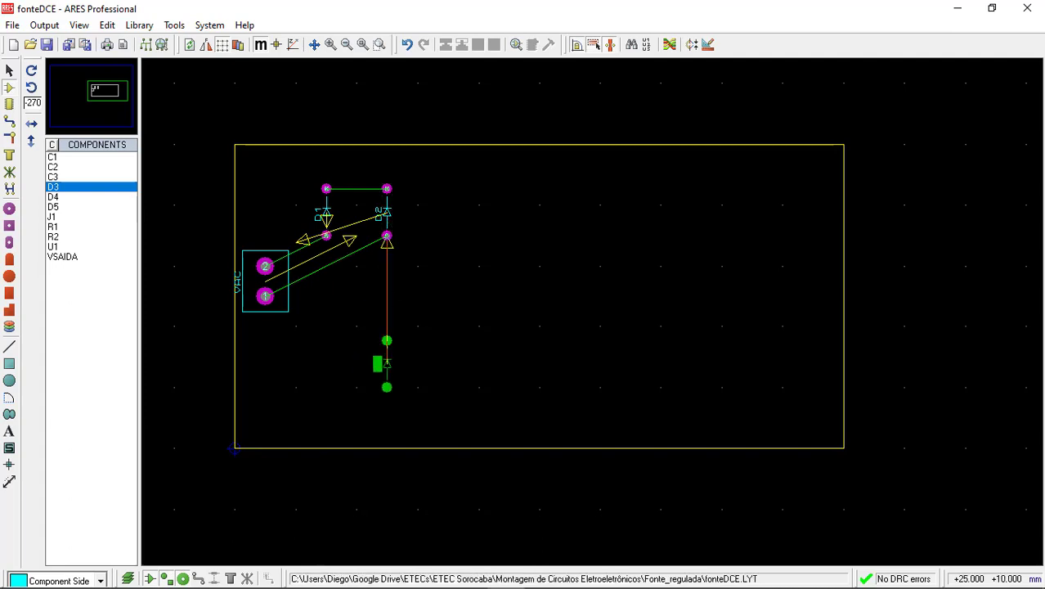
click(381, 363)
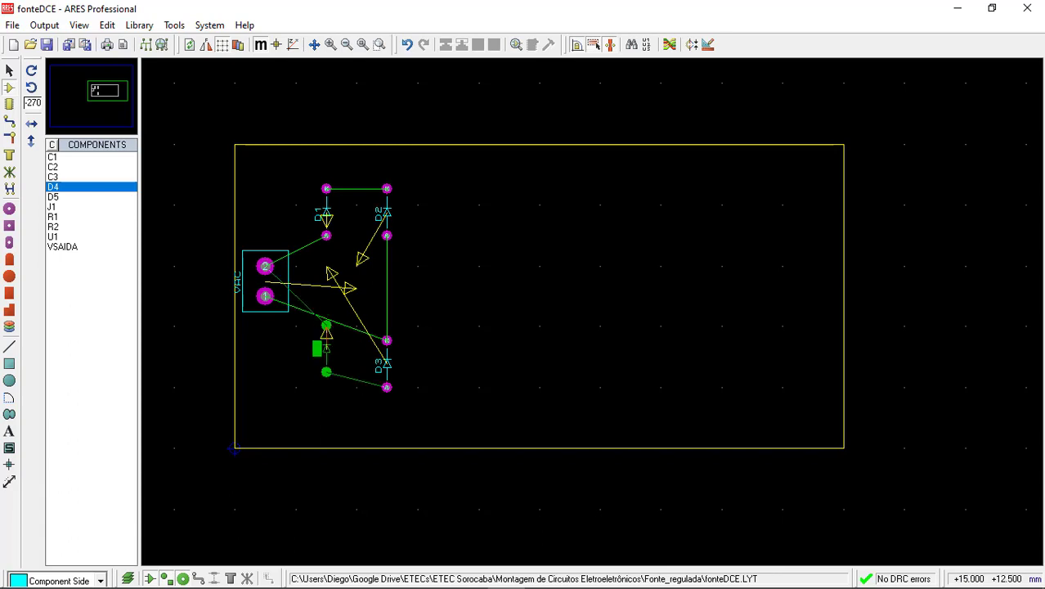
click(326, 363)
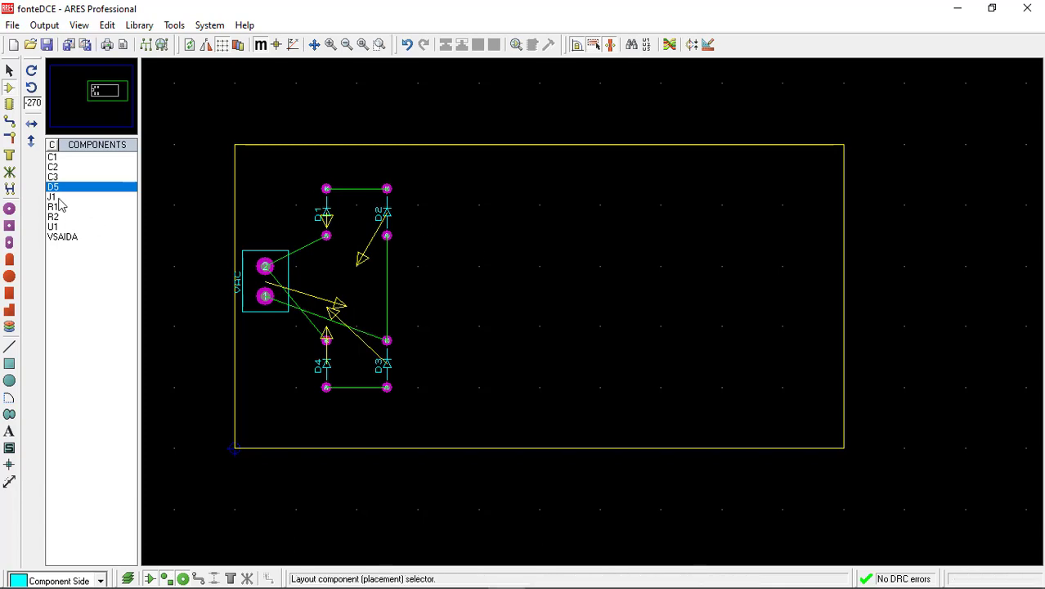
Place capacitor C1, rotated to -90°, to the right of diode D2 in the upper part of the board.
click(54, 167)
click(52, 157)
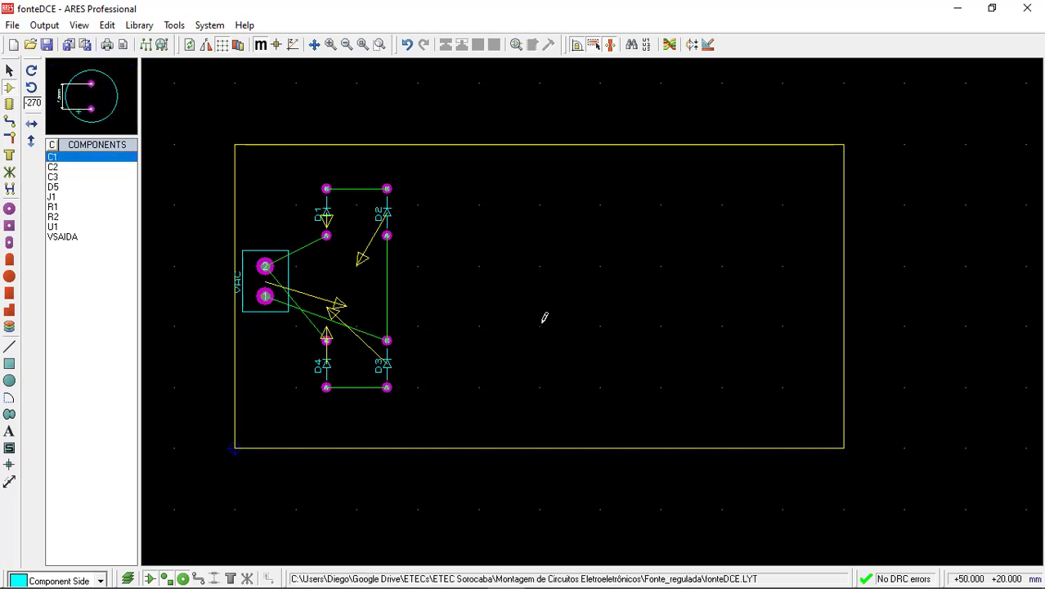
key(KP_Add)
key(KP_Add)
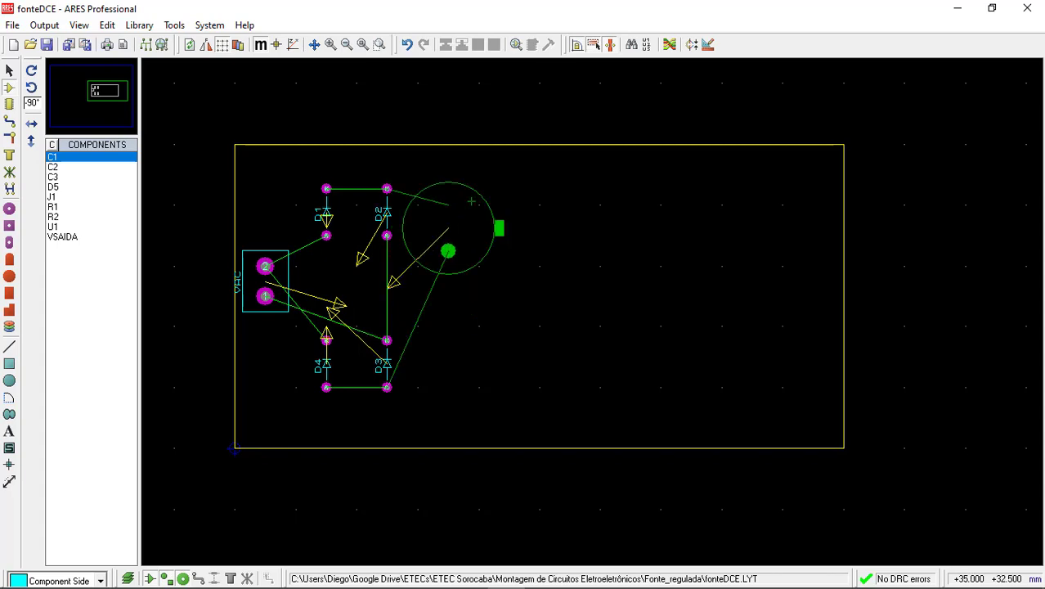
click(448, 212)
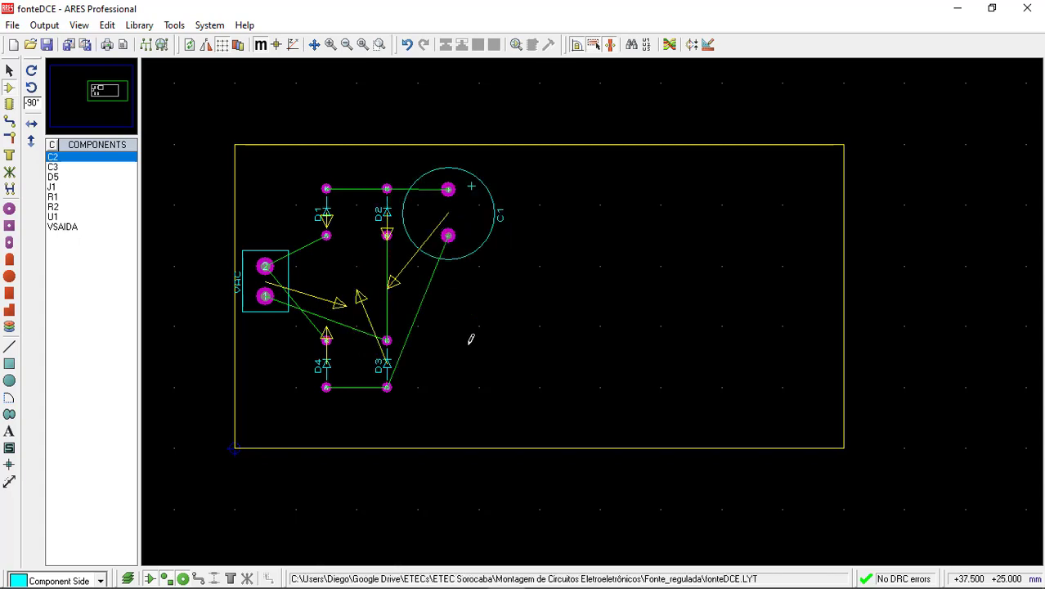
Place resistor R1 at -90° below and right of C1, and LED D5 at -90° between D3 and R1.
click(70, 197)
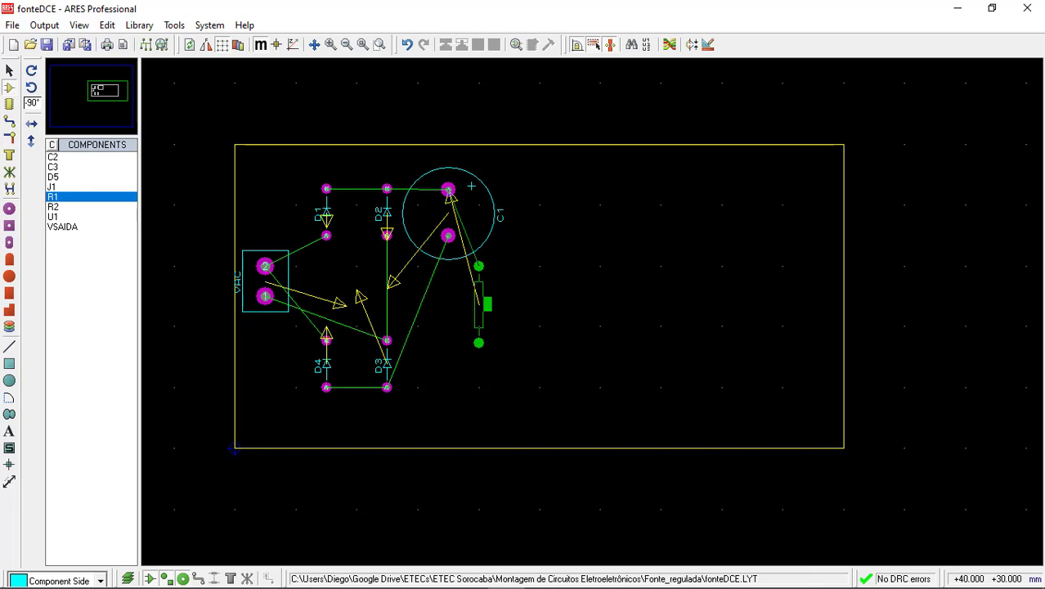
click(479, 304)
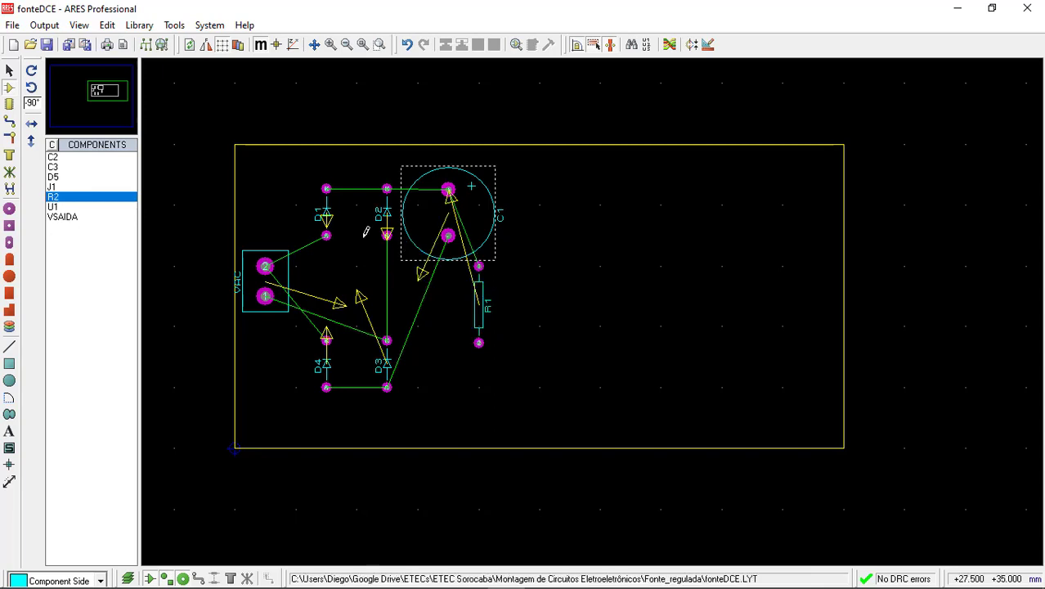
click(53, 177)
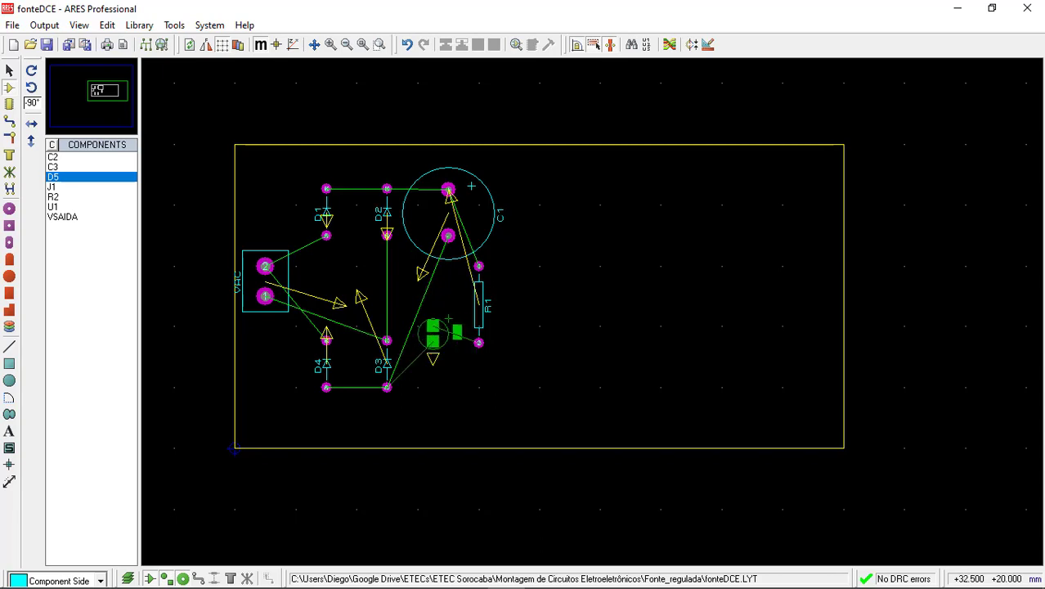
click(433, 333)
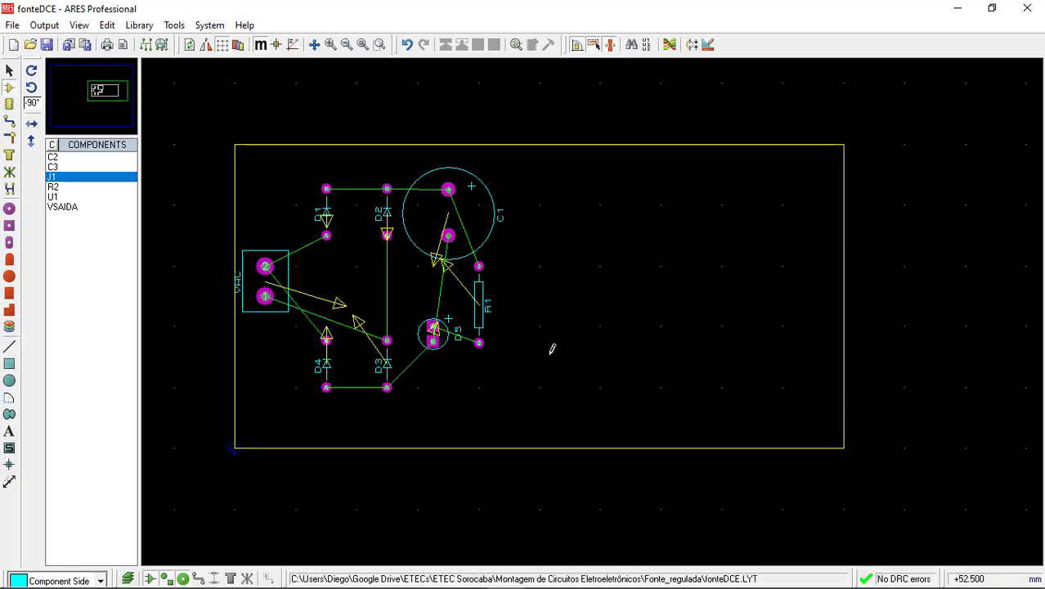
Place regulator U1 at -90° in the upper part of the board right of C1, and C2 at -90° against C1's right edge.
click(52, 198)
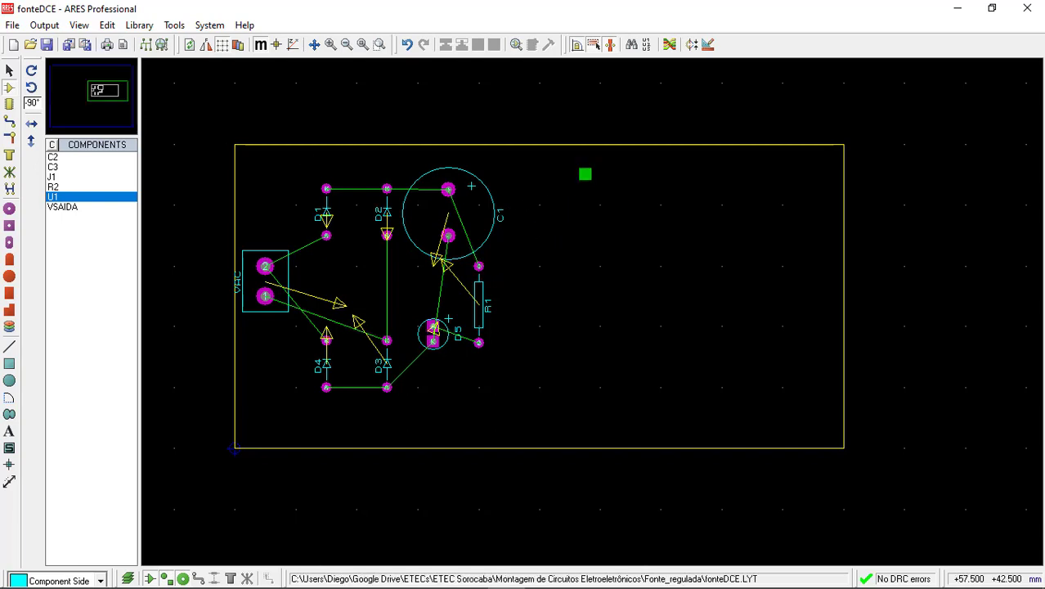
click(588, 190)
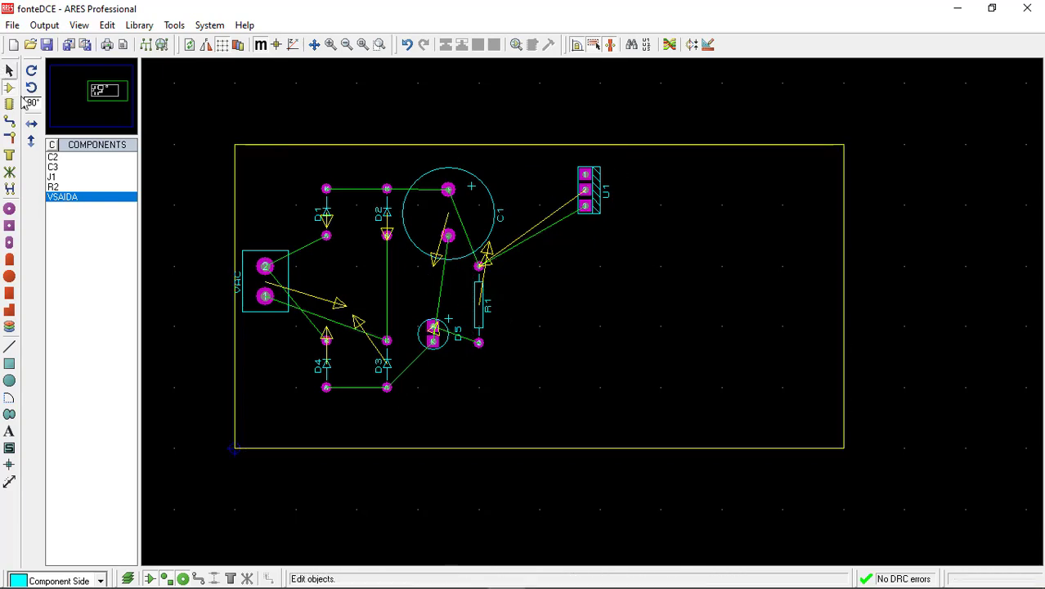
click(61, 157)
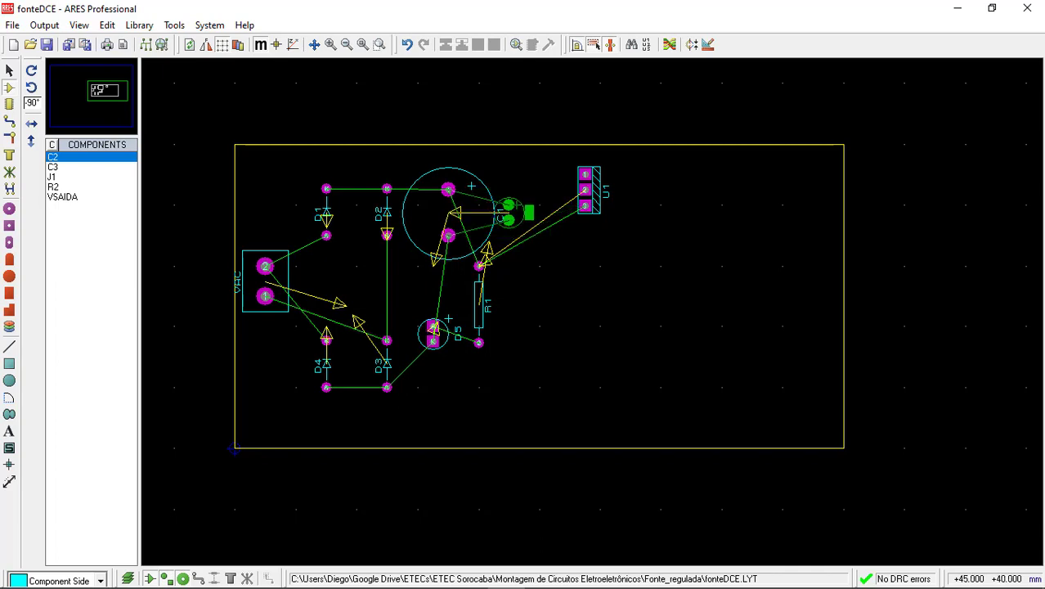
click(508, 213)
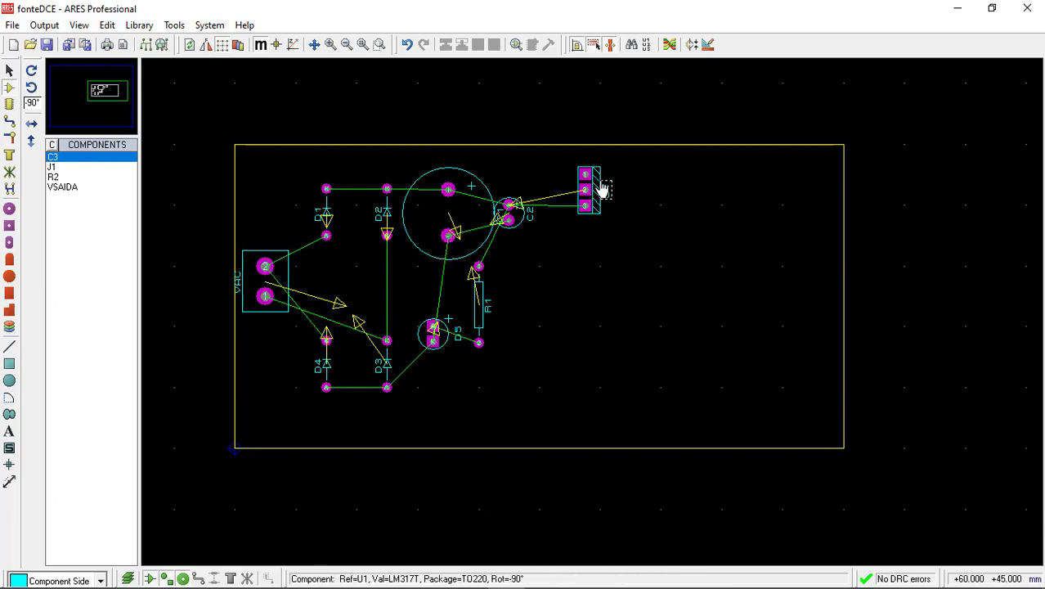
Place J1 at -180° in the lower part of the board below U1, and C3 at -180° near the board's right side.
click(52, 168)
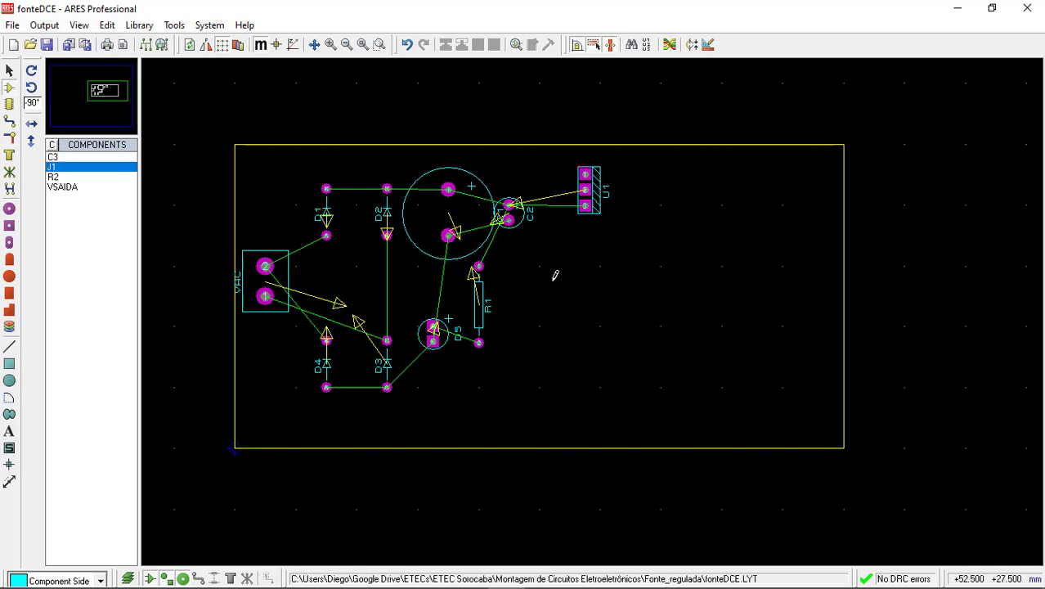
key(KP_Subtract)
key(KP_Subtract)
key(KP_Subtract)
key(KP_Subtract)
key(KP_Subtract)
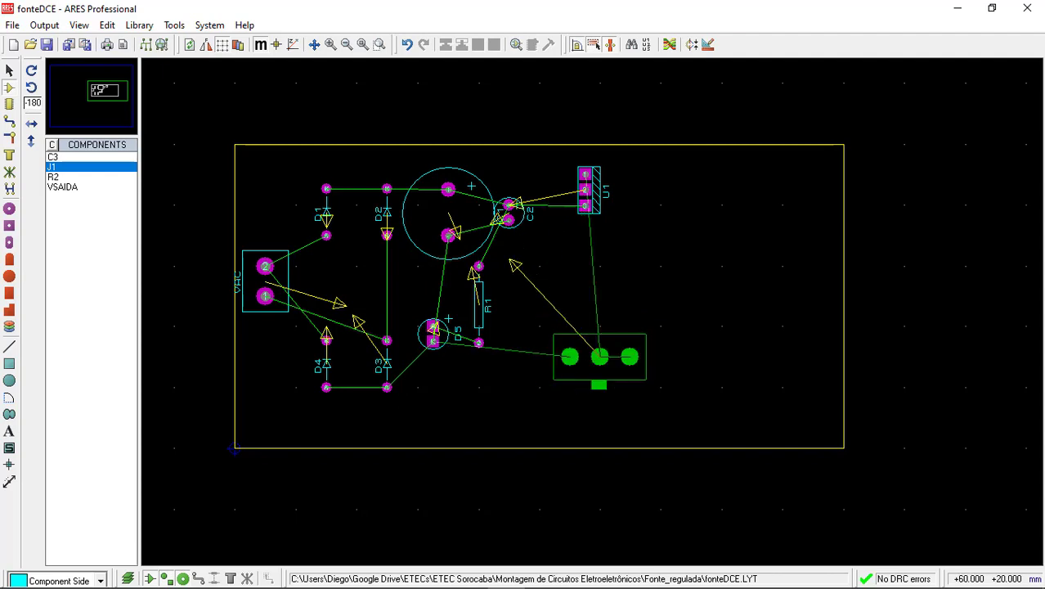
click(585, 373)
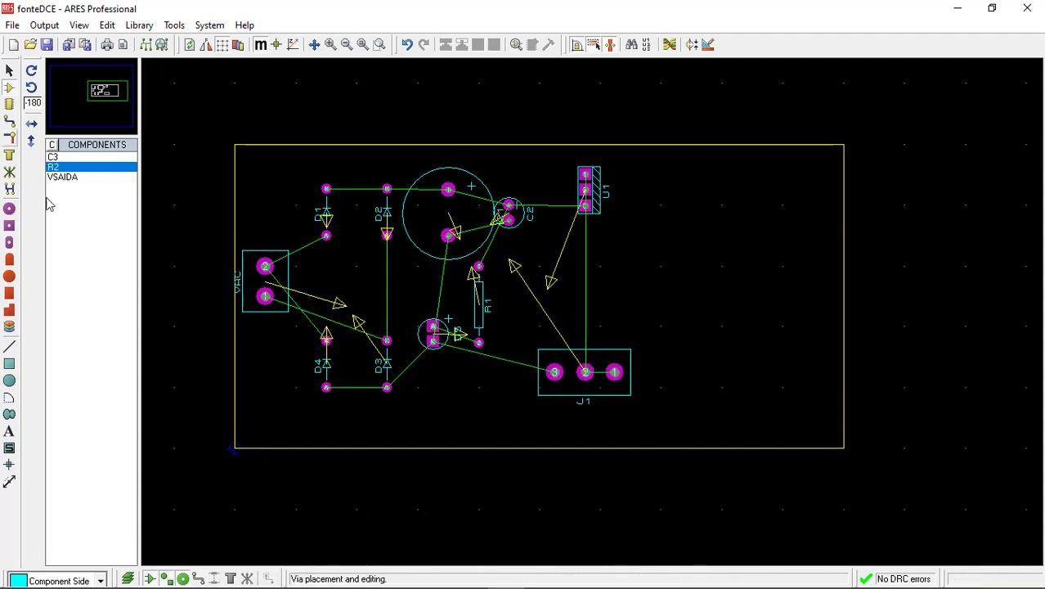
click(52, 157)
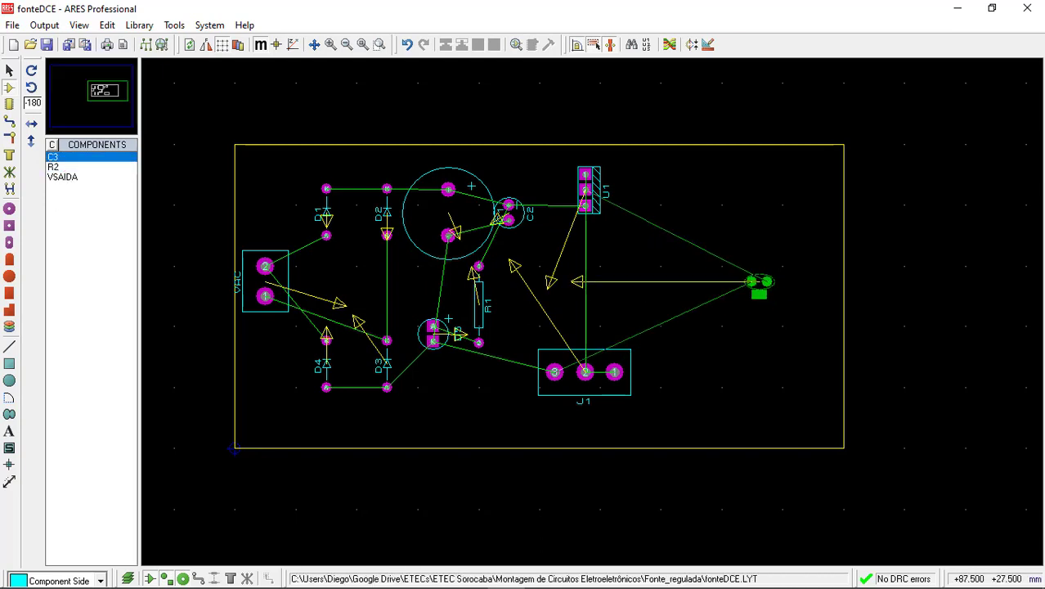
click(770, 280)
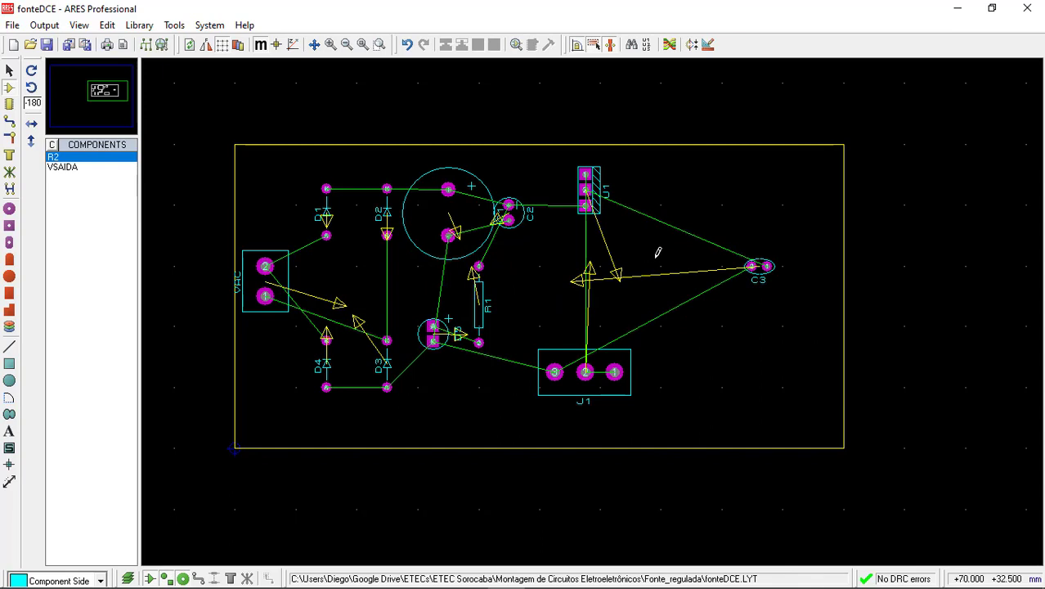
Place resistor R2 at -90° between U1 and C3, and terminal block VSAIDA at -90° just below C3.
key(KP_Subtract)
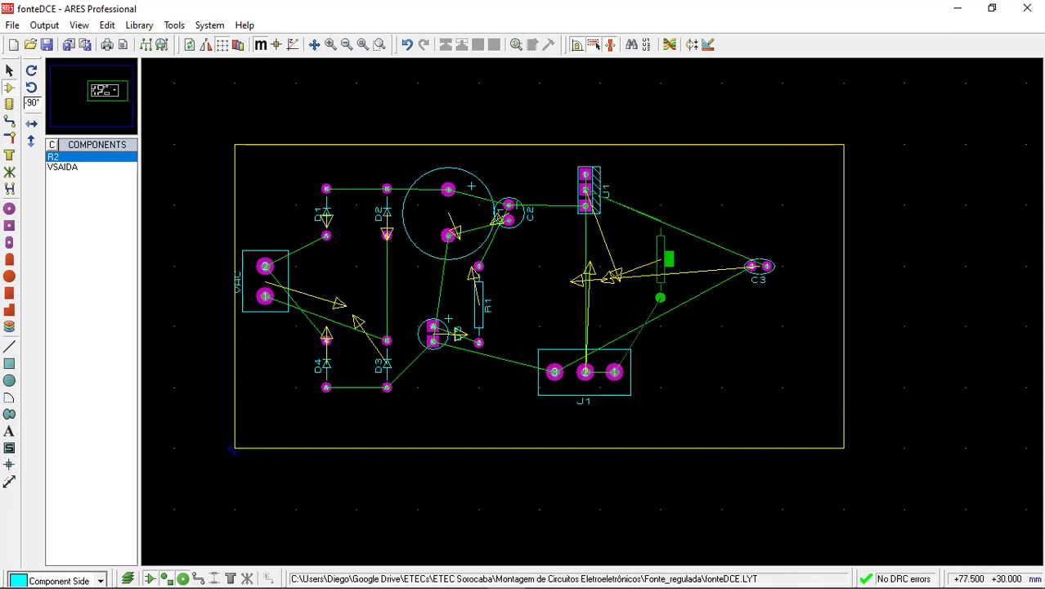
click(660, 259)
click(806, 325)
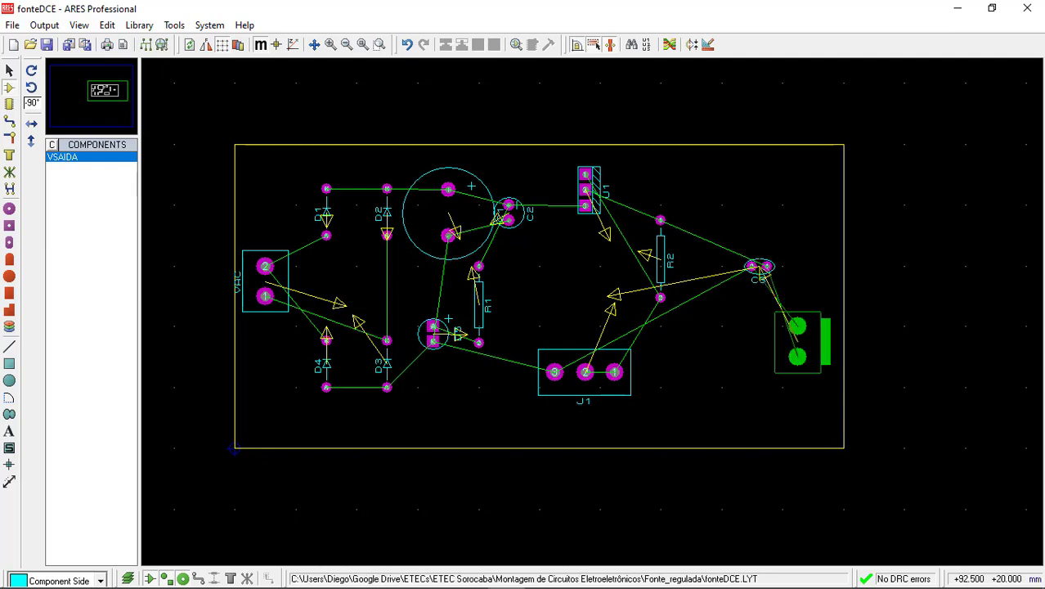
click(791, 312)
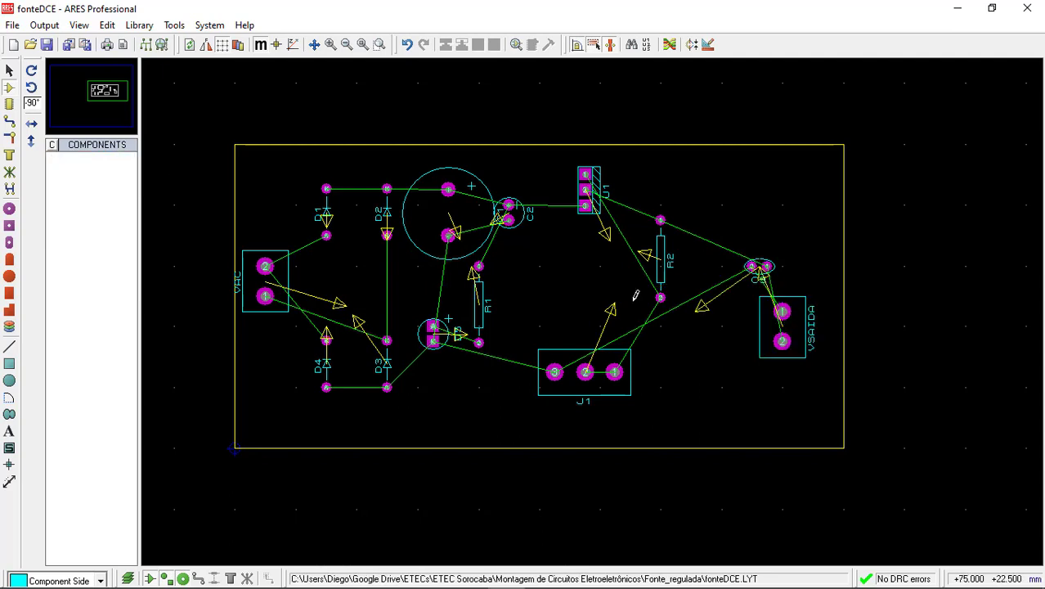
Rotate regulator U1 by 180° so its tab side faces C1.
click(595, 176)
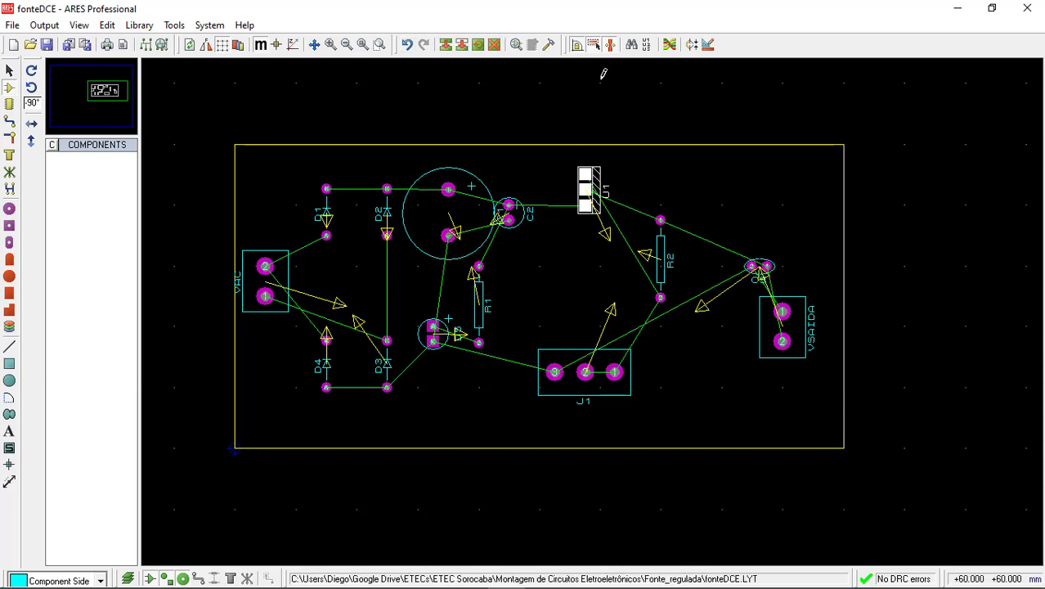
key(KP_Subtract)
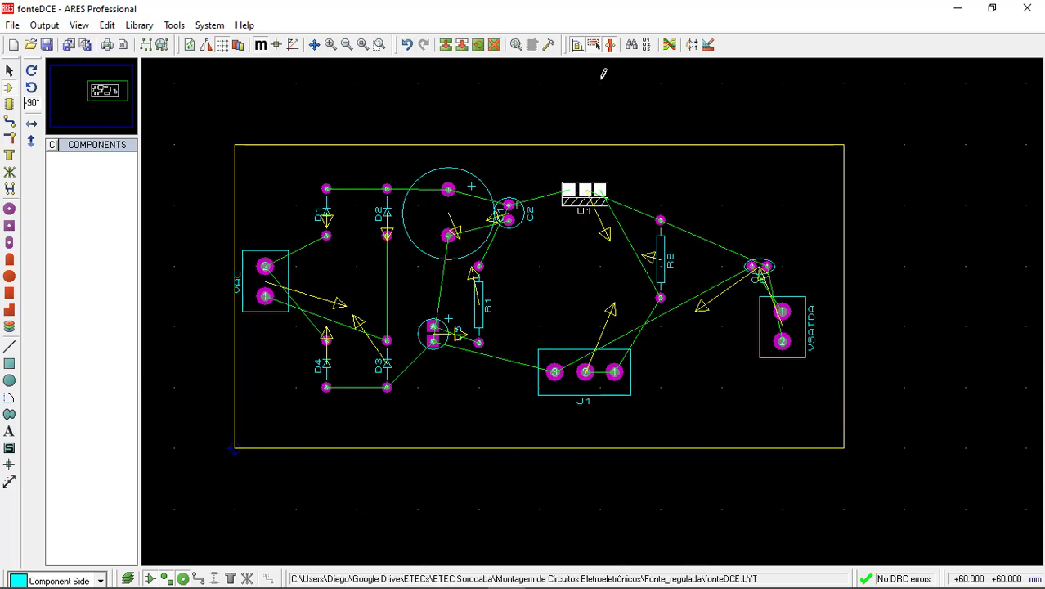
key(KP_Subtract)
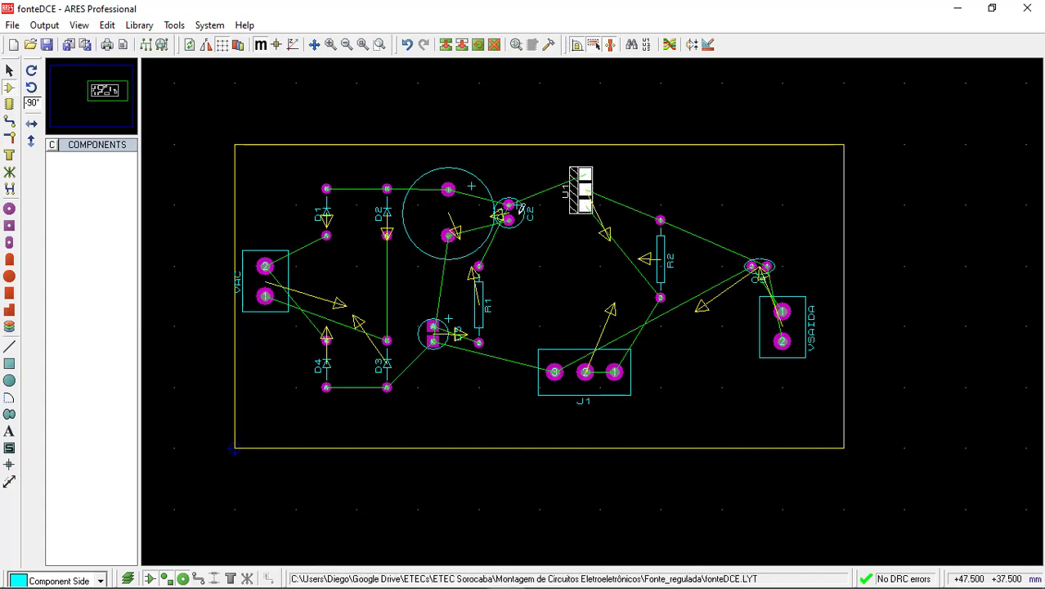
Move C2 clear of C1 to the area between C1 and J1, and rotate it by 180°.
drag(520, 229, 538, 261)
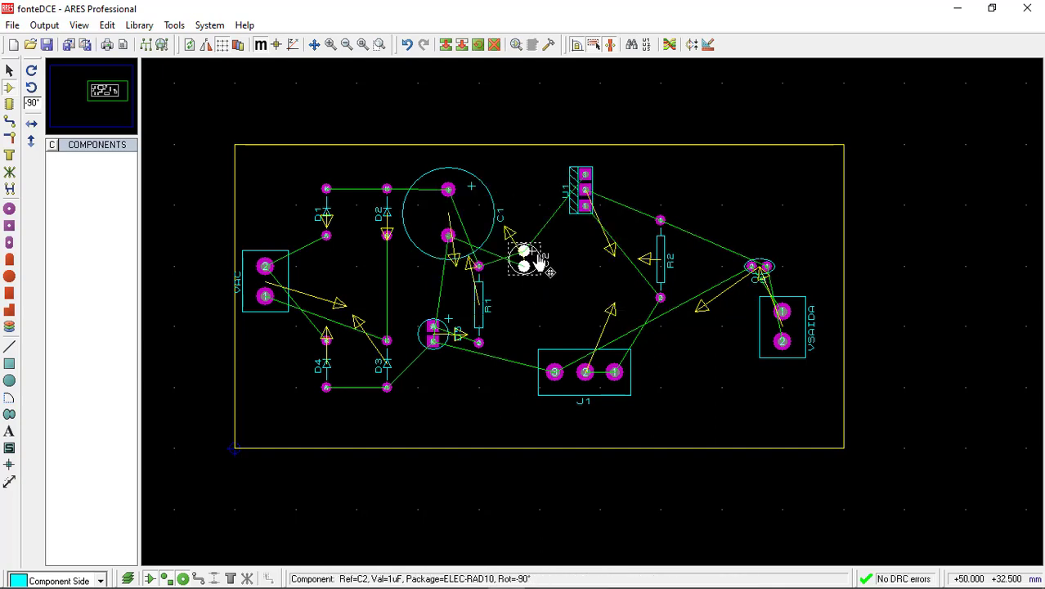
key(KP_Subtract)
key(KP_Subtract)
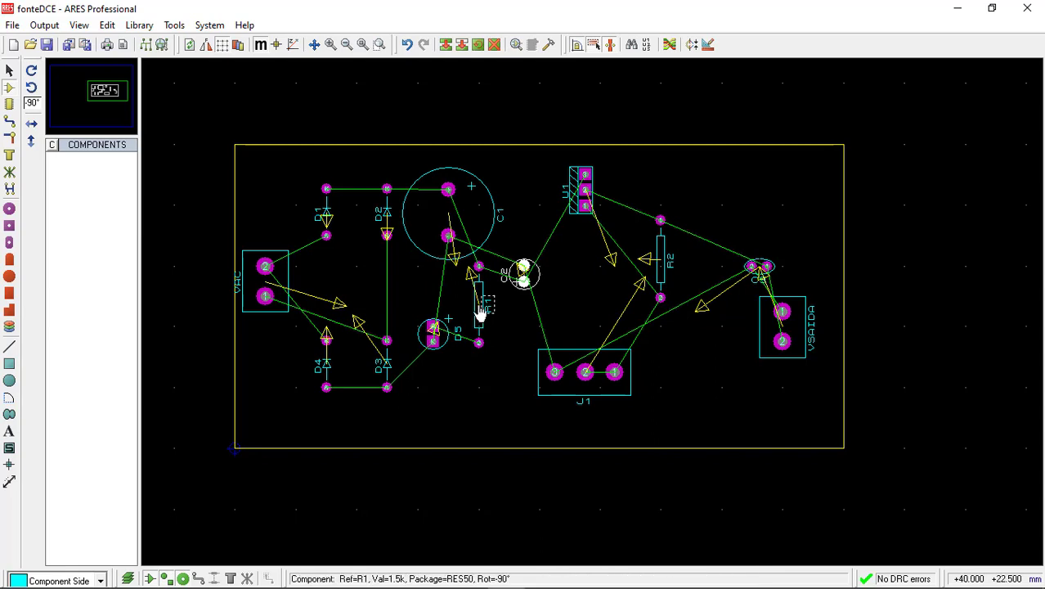
Move LED D5 down so its lower pad lines up with D3's lower pad, and move R1 left to just above D5.
click(446, 348)
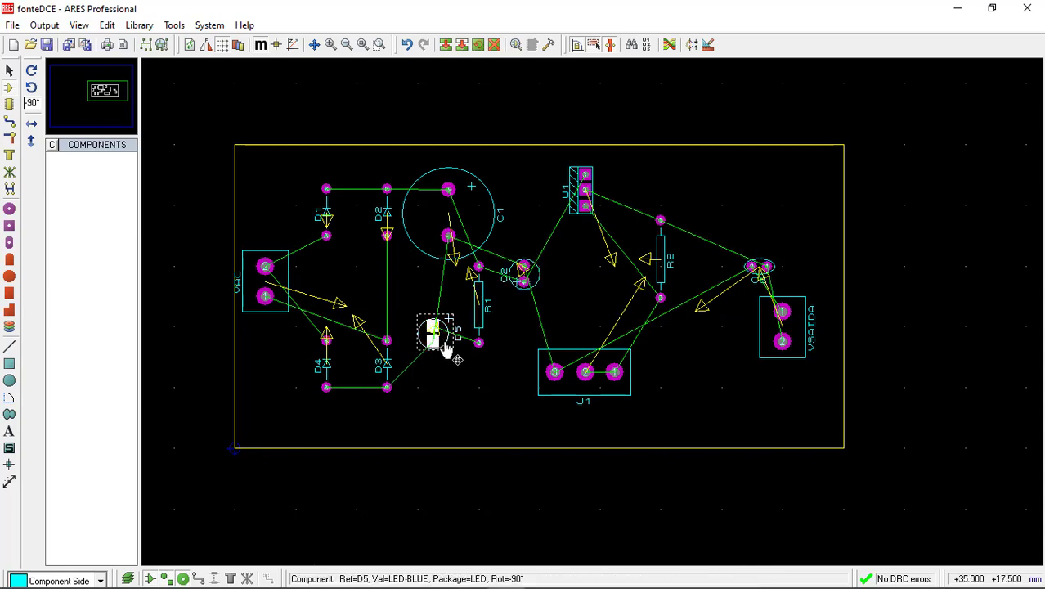
drag(446, 347, 448, 363)
click(478, 331)
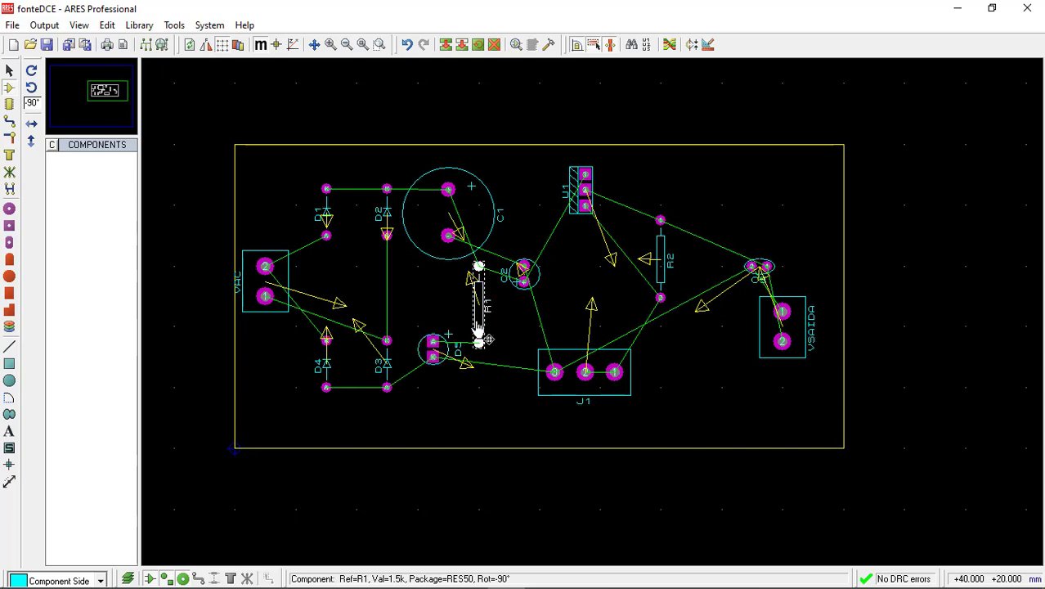
drag(478, 331, 479, 346)
click(468, 315)
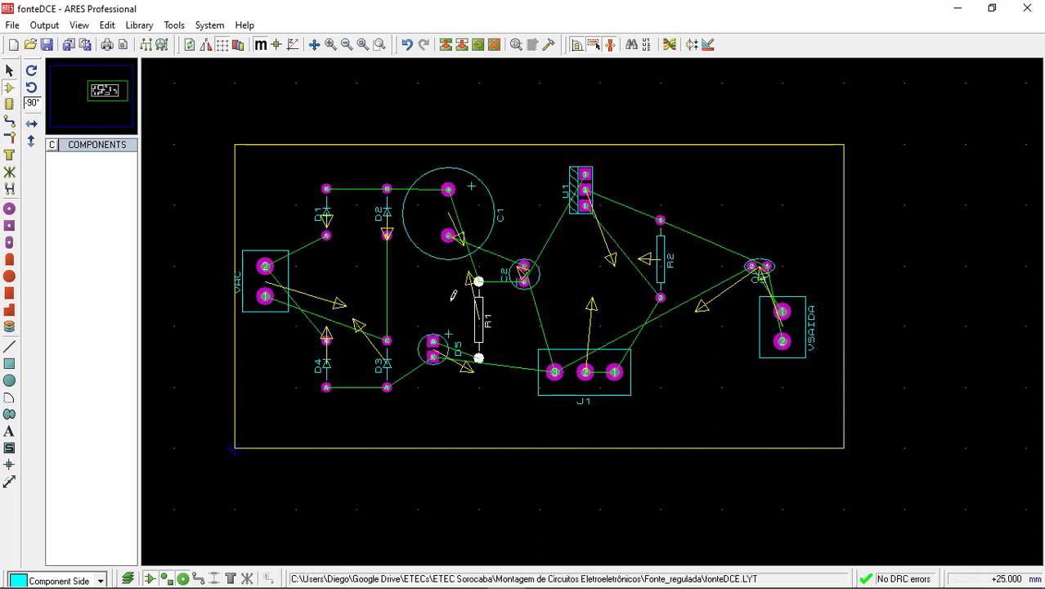
click(440, 368)
mouse_move(440, 368)
mouse_down()
mouse_move(433, 362)
mouse_move(433, 378)
mouse_up()
click(479, 335)
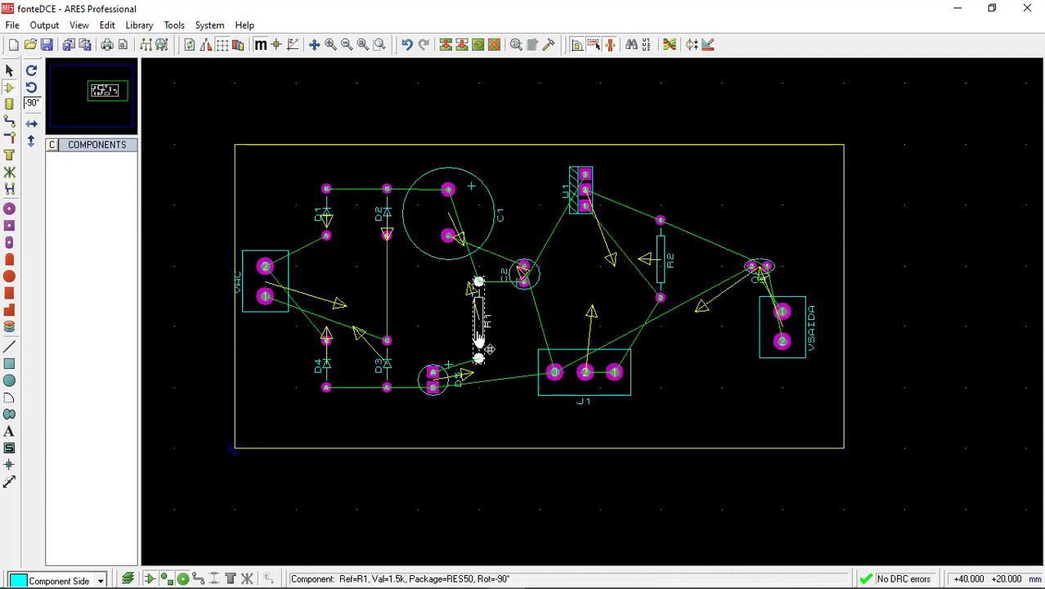
drag(479, 340, 419, 304)
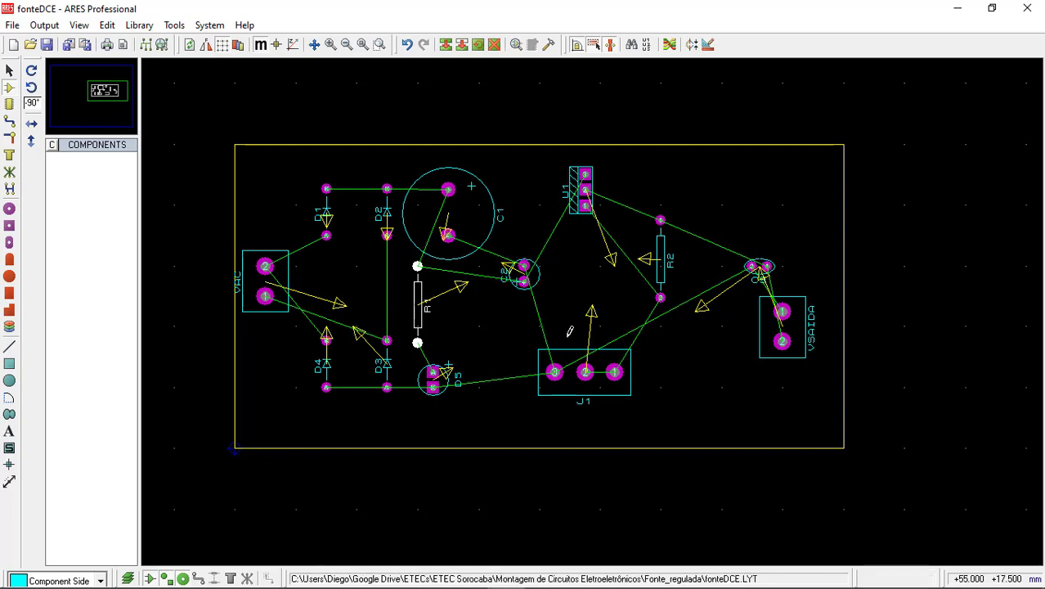
key(minus)
key(minus)
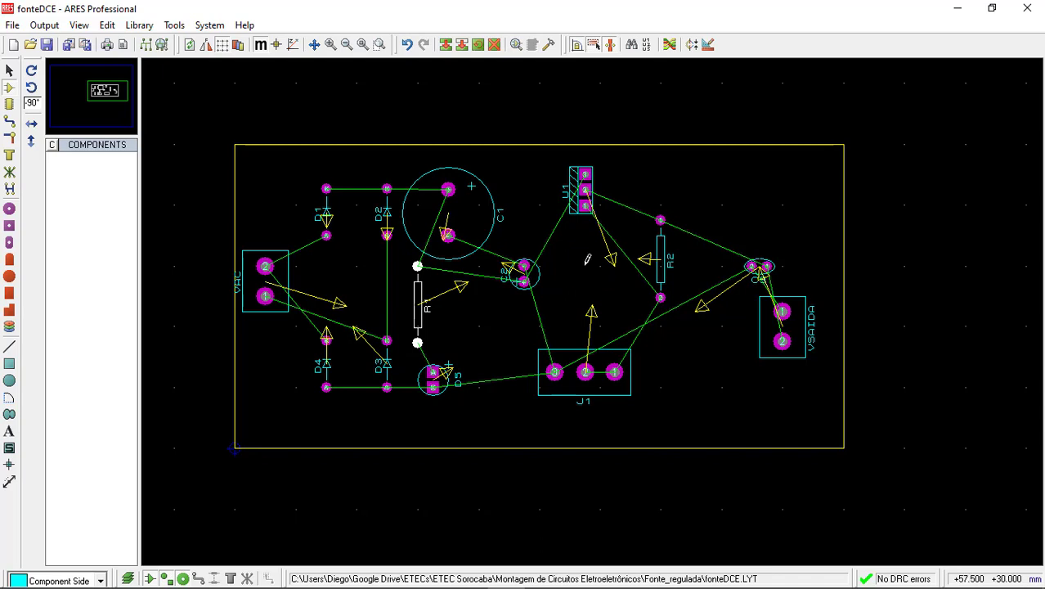
double_click(427, 304)
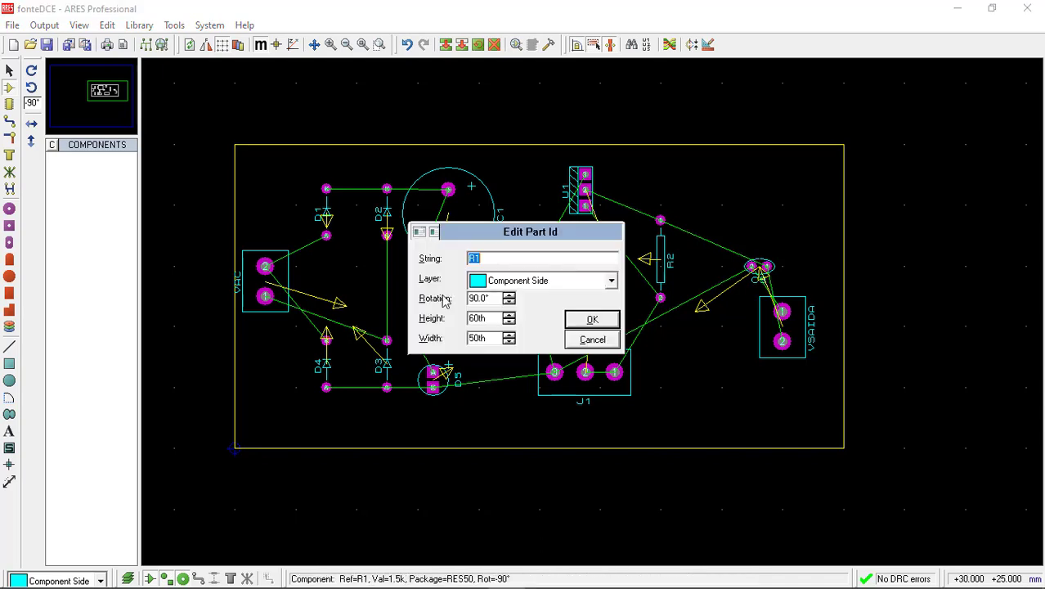
click(593, 340)
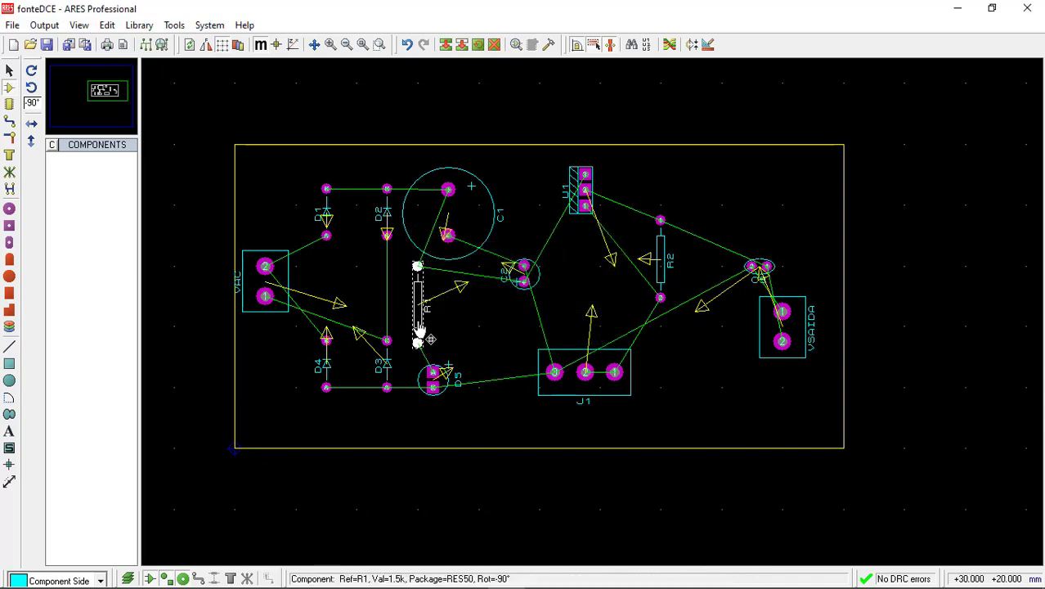
Move R1 about 7.5 mm to the right, between LED D5 and capacitor C2.
drag(449, 304, 463, 304)
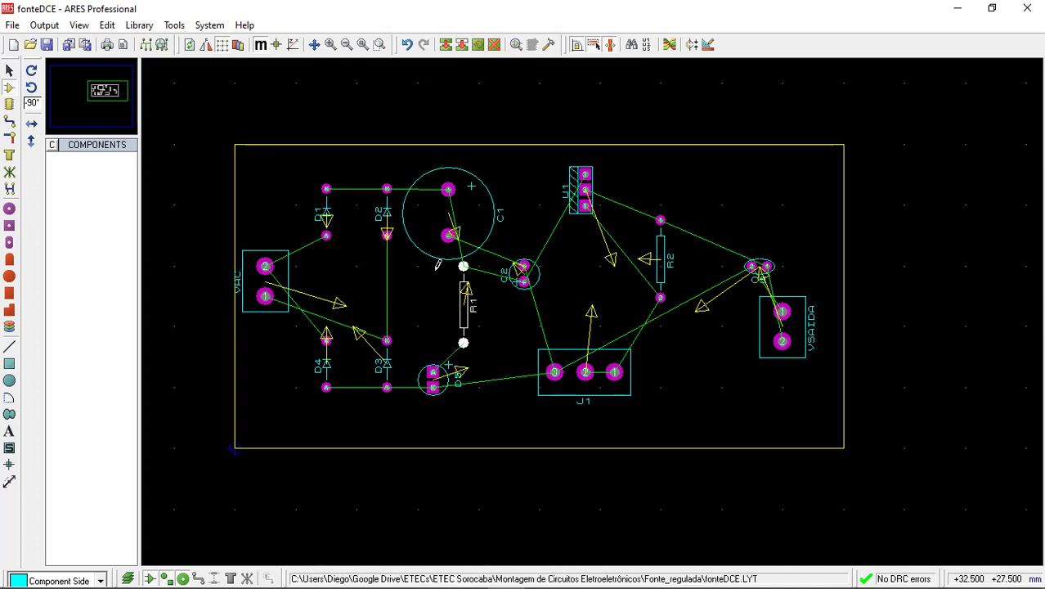
Rotate regulator U1 in 90° increments until its pins form a horizontal row with the tab side facing J1.
click(583, 215)
key(KP_Add)
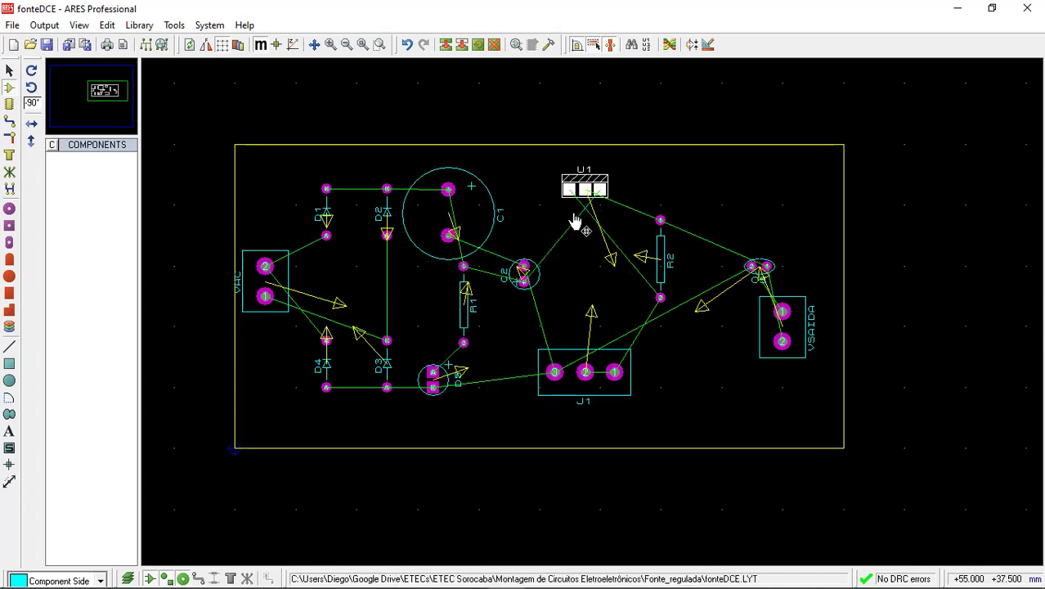
key(KP_Add)
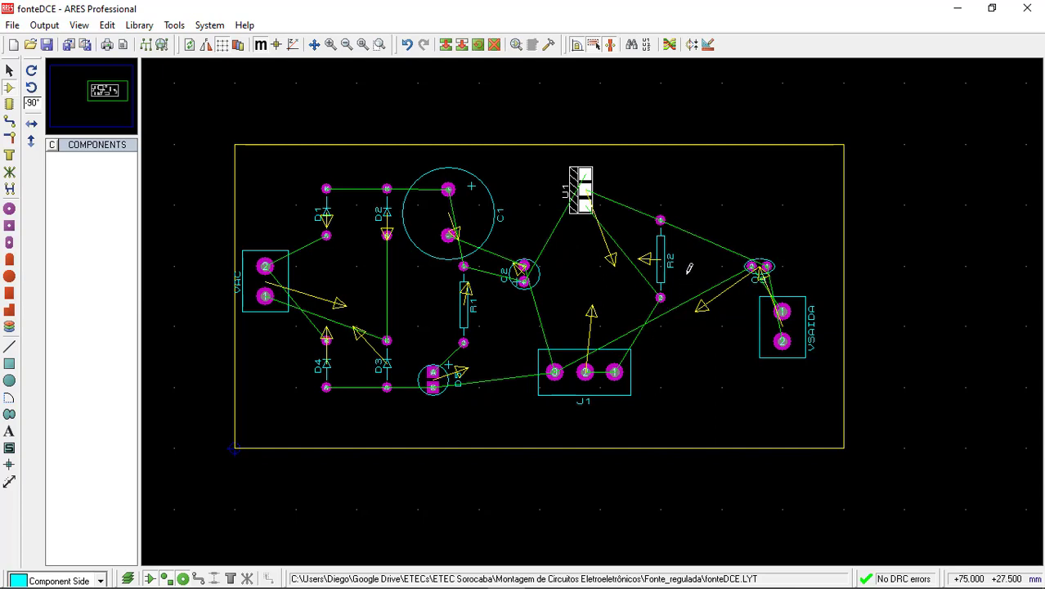
key(KP_Add)
key(KP_Add)
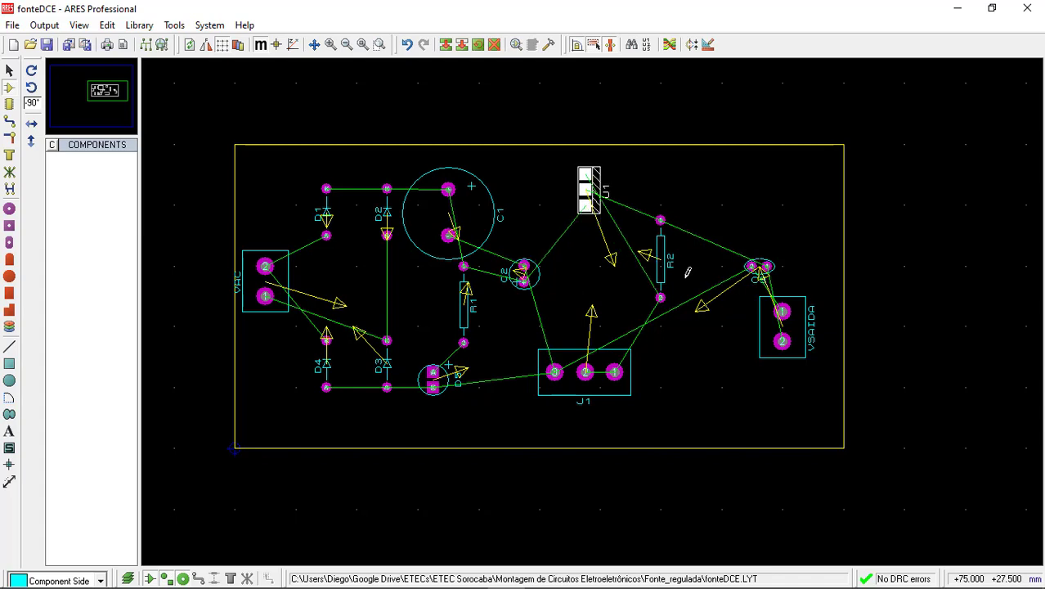
key(KP_Add)
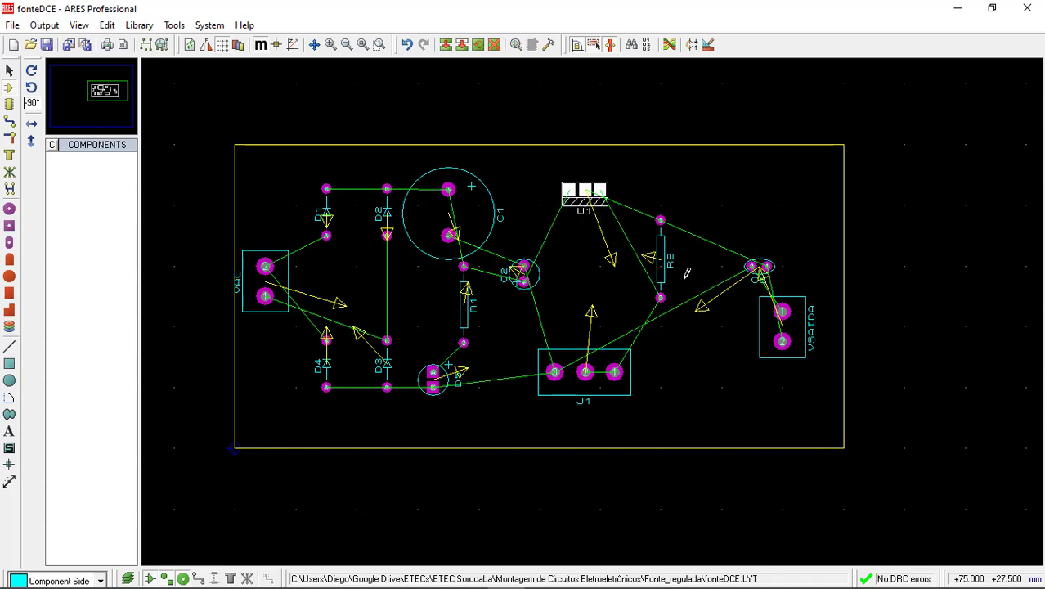
Rotate C2 by 180° so its positive pad faces the board's upper edge.
click(537, 288)
key(KP_Add)
key(KP_Add)
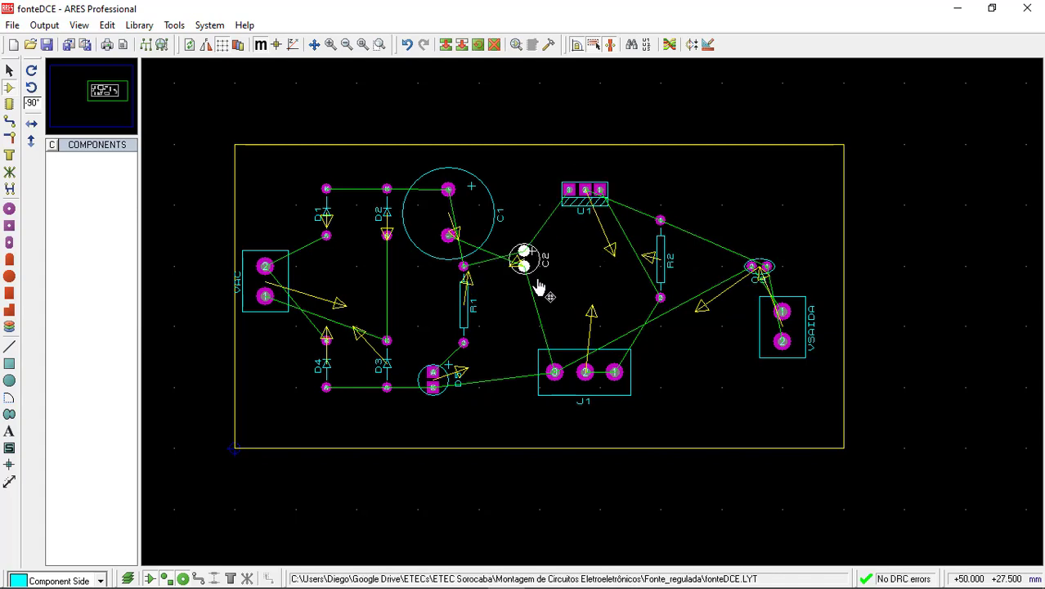
Rearrange R1, C2 and D5 so C2 sits beneath C1 and R1 stands beside it, with LED D5 just below R1.
click(464, 319)
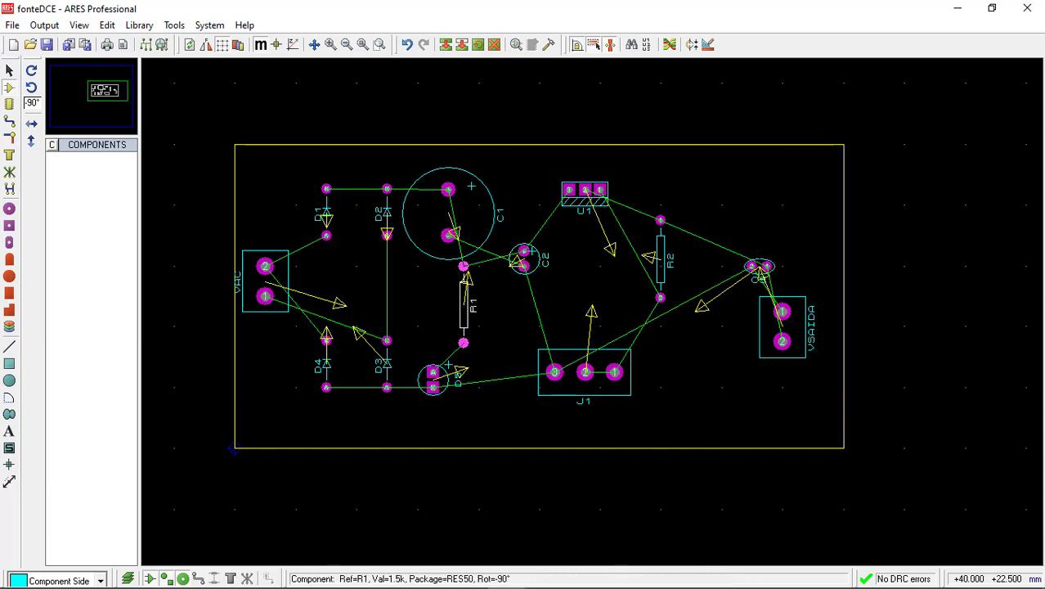
click(475, 297)
key(ctrl+z)
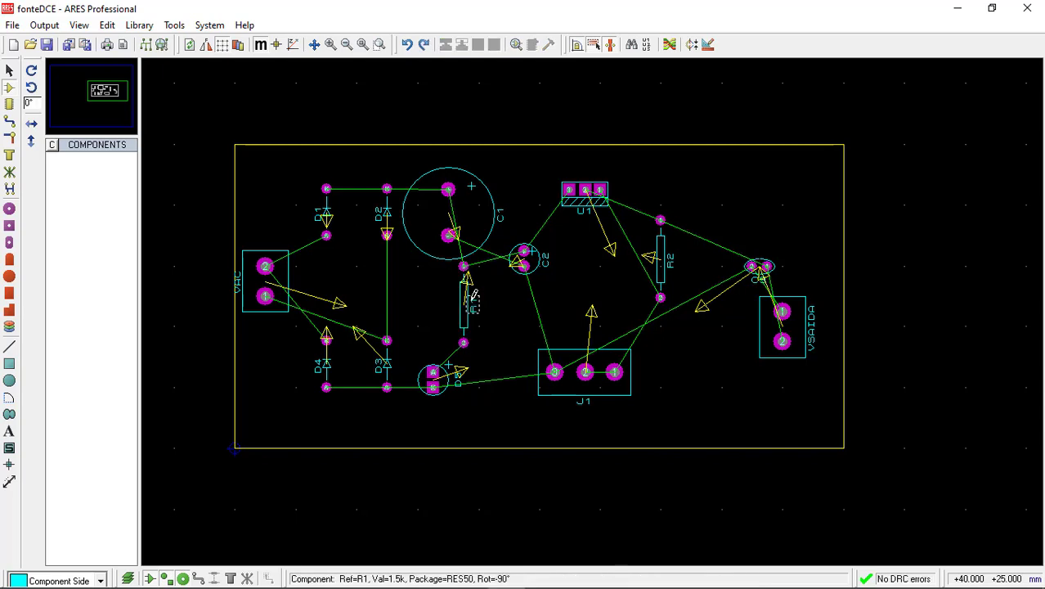
click(464, 321)
drag(463, 321, 442, 320)
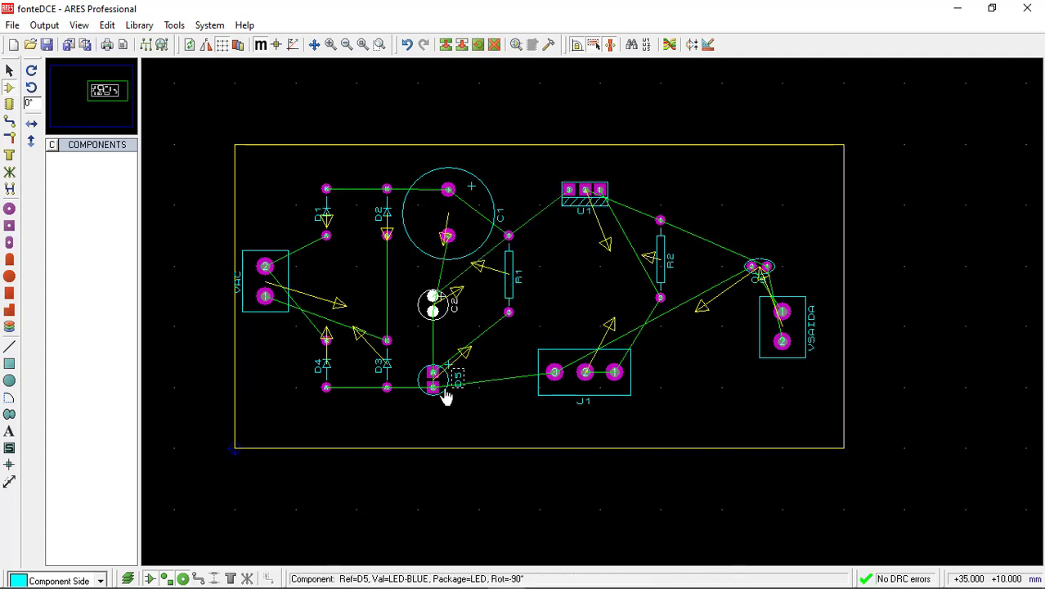
drag(444, 394, 503, 364)
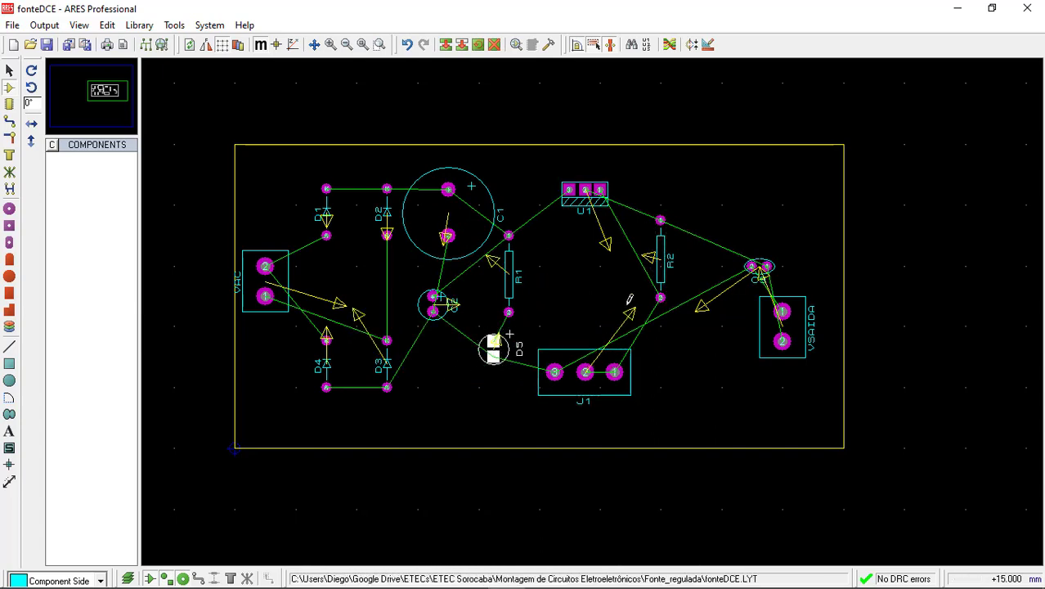
Rotate U1 by 90° so its pins form a vertical column with the tab facing C1, and move R2 close beside its pins.
click(659, 262)
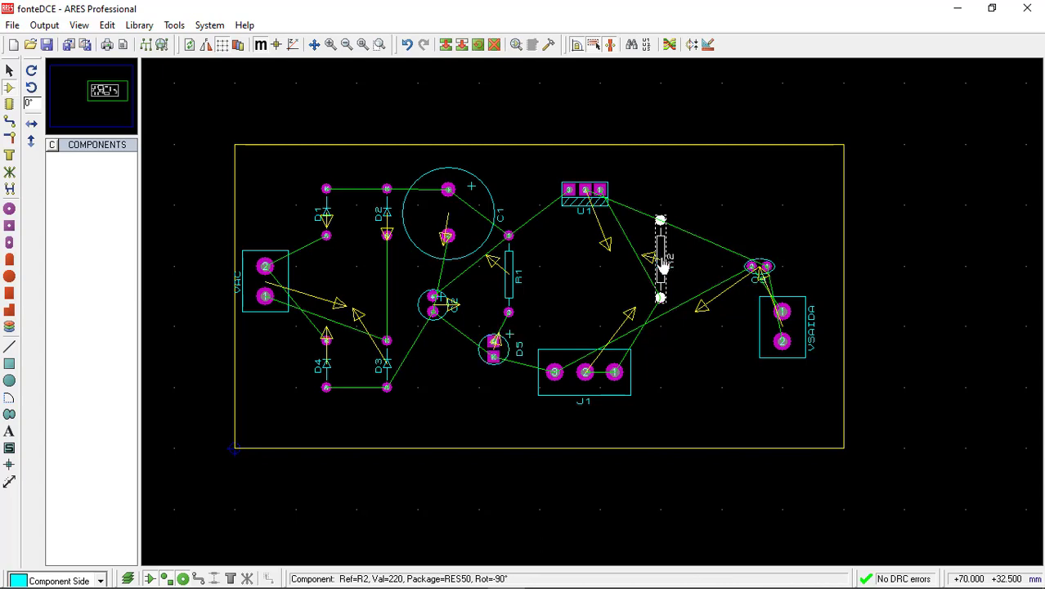
click(582, 208)
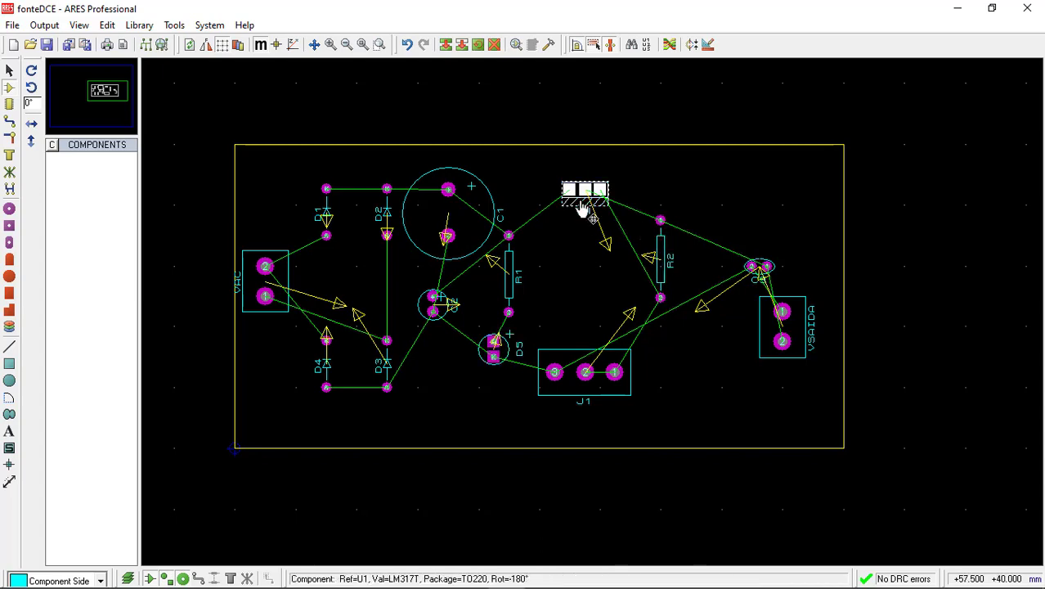
key(KP_Subtract)
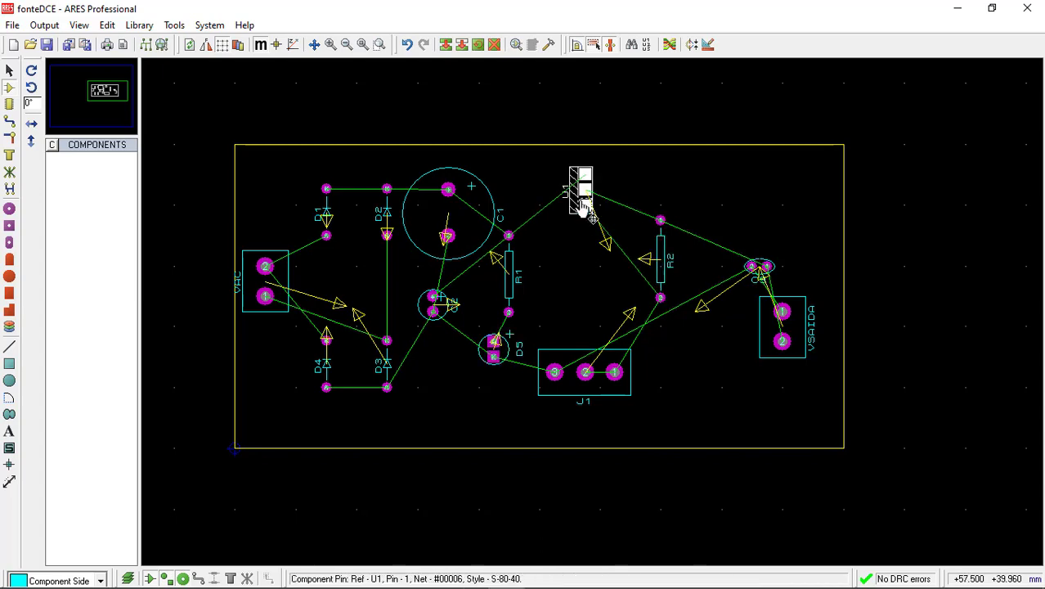
click(661, 273)
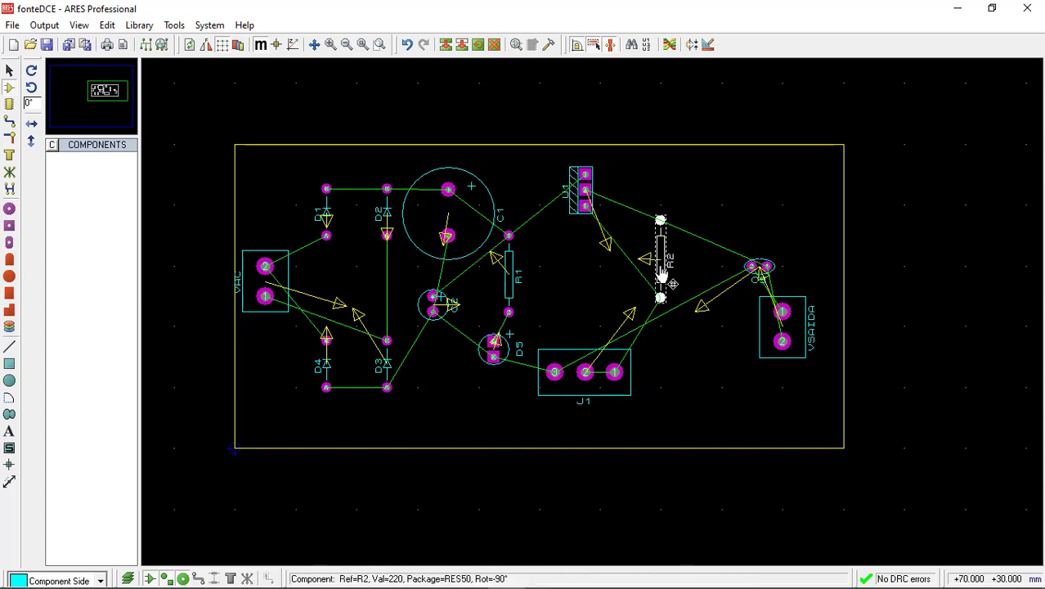
drag(652, 238, 623, 229)
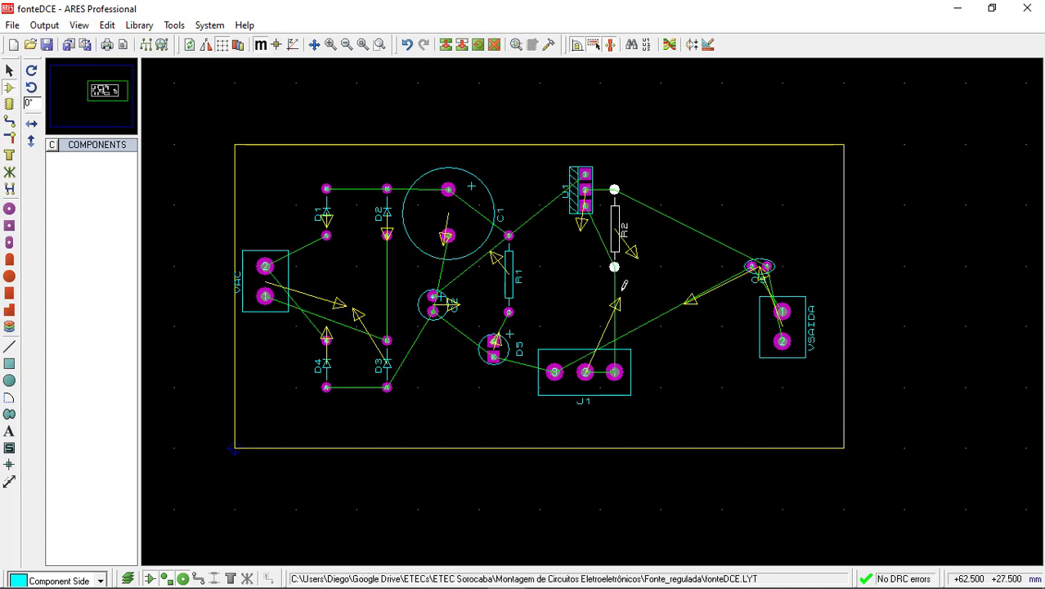
Rotate C3 by 90° so its pads are stacked vertically, and move it about 15 mm closer to R2.
click(768, 272)
key(KP_Subtract)
drag(742, 270, 744, 256)
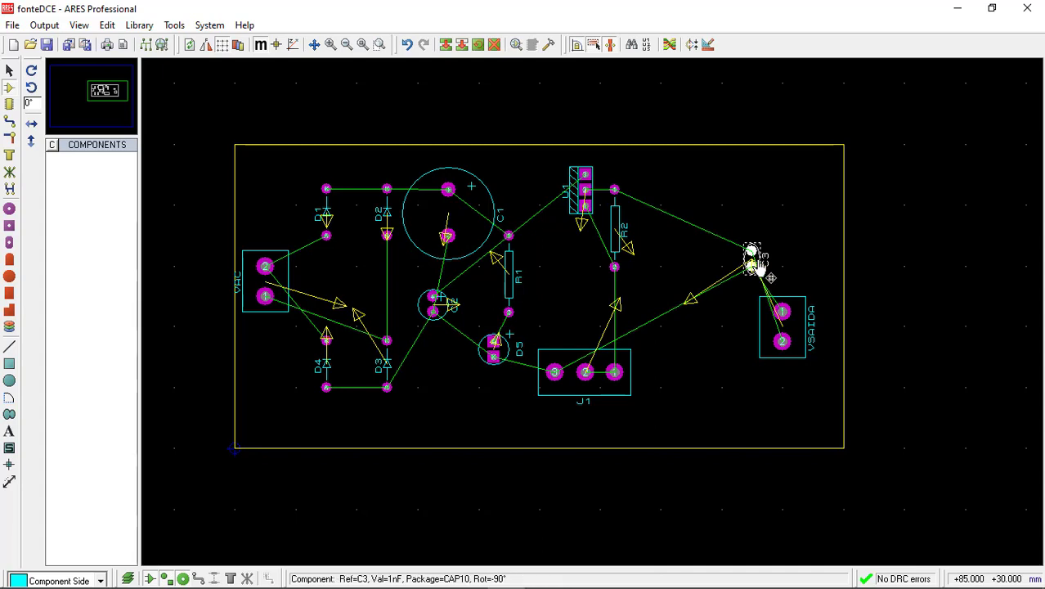
click(673, 243)
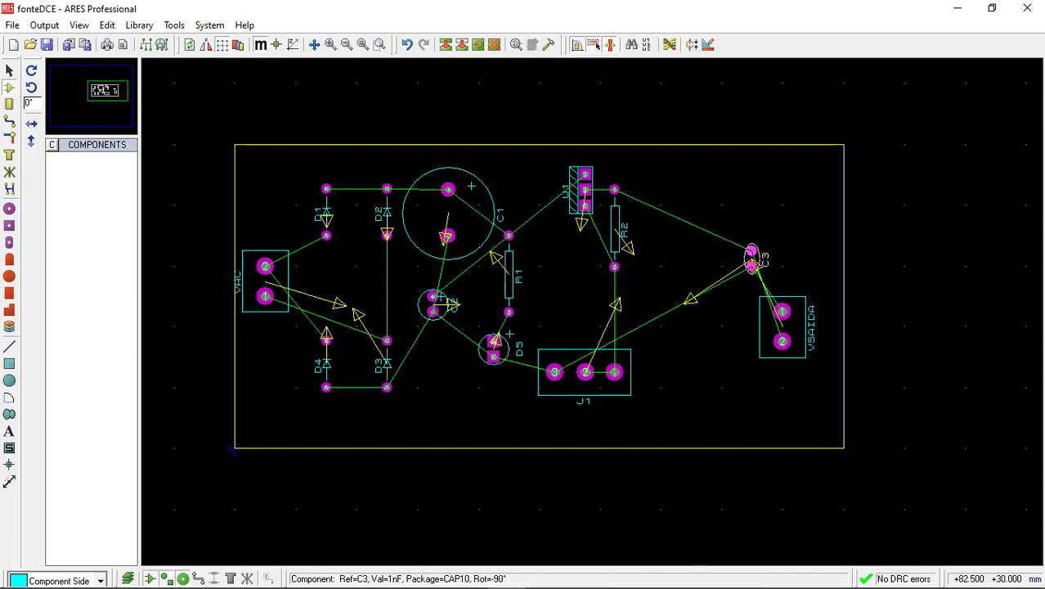
drag(750, 266, 661, 278)
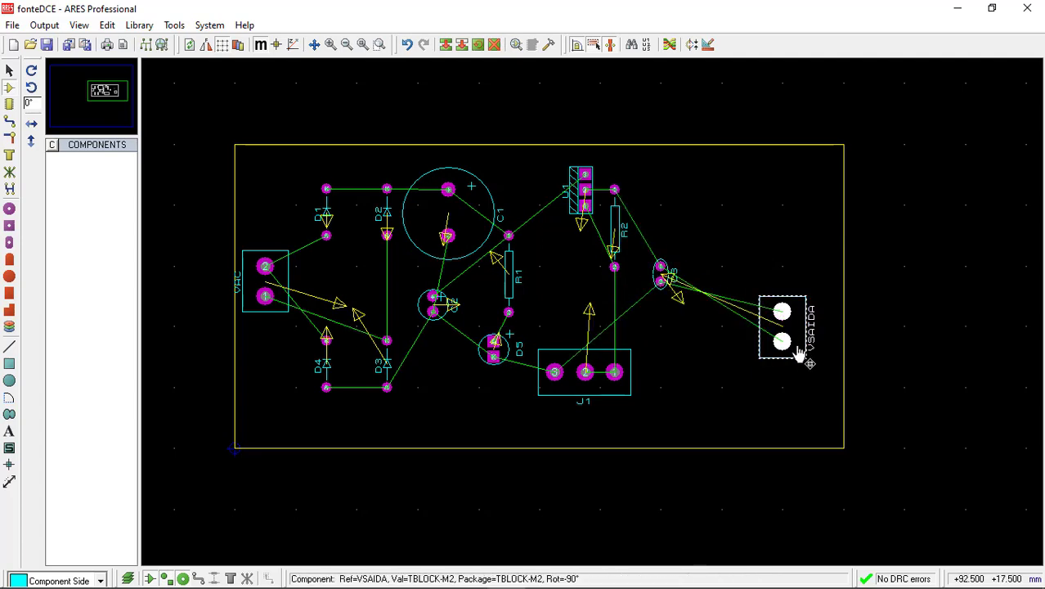
Move the VSAIDA terminal block about 7.5 mm closer to C3, rotate it 180°, and align its pads with VAC's height.
click(801, 354)
drag(802, 352, 754, 321)
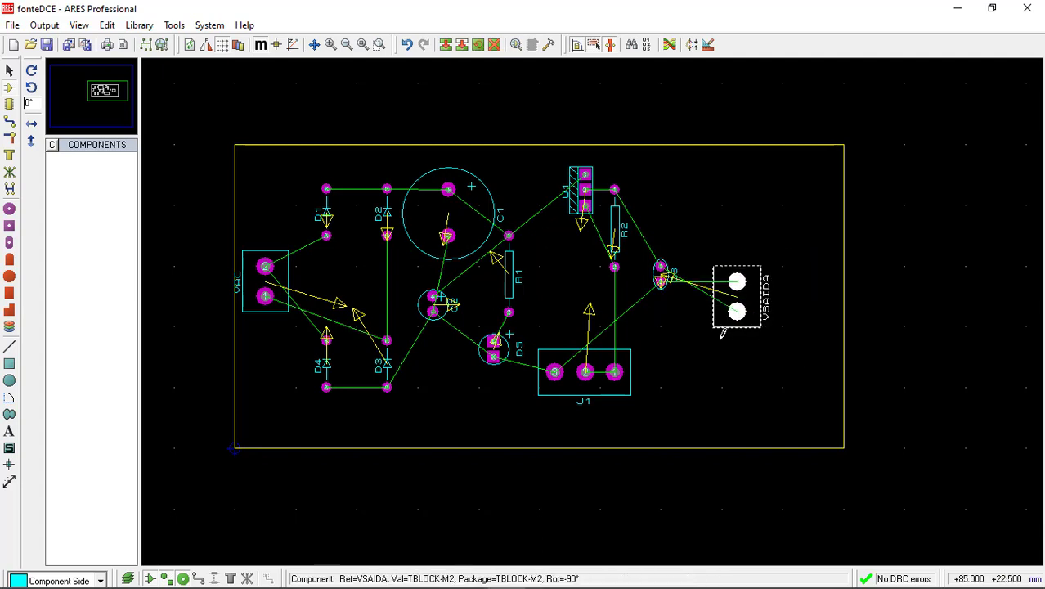
key(KP_Add)
key(KP_Add)
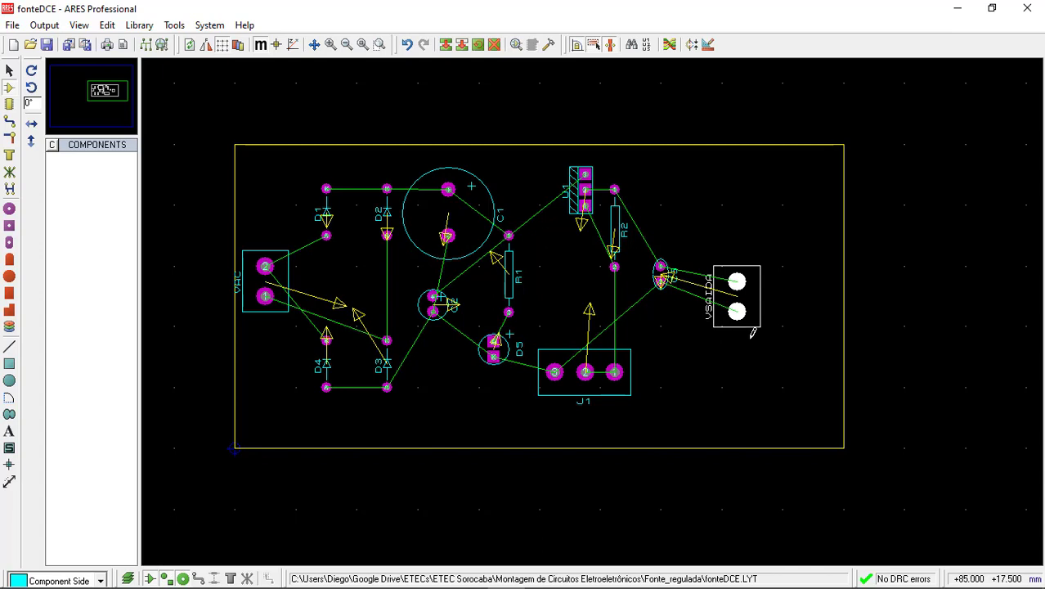
mouse_move(753, 328)
mouse_down()
mouse_move(723, 327)
mouse_move(753, 312)
mouse_up()
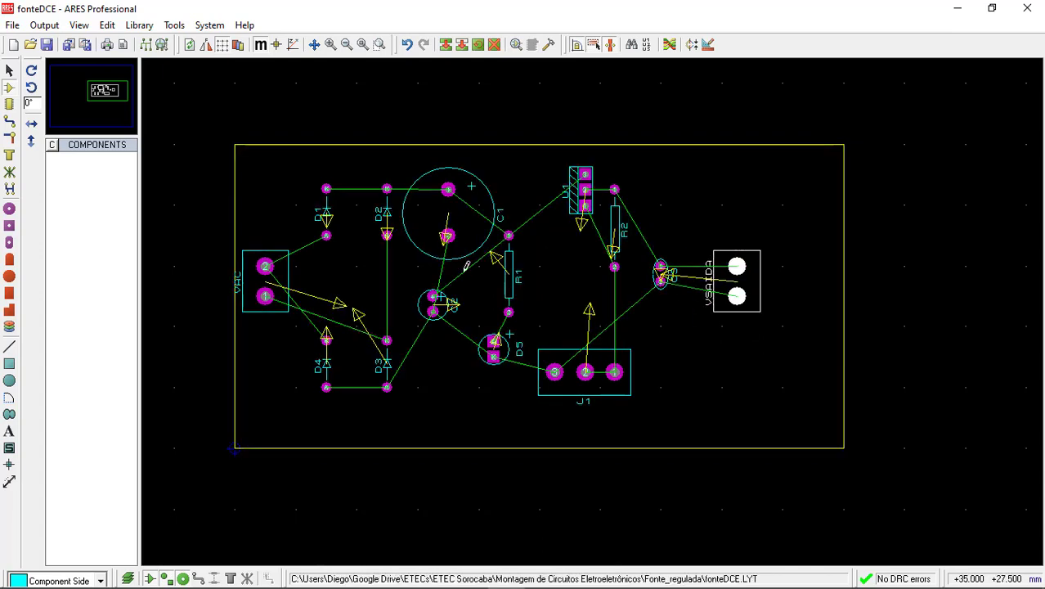
Shift R1 2.5 mm right and 2.5 mm up, and shrink the board outline to about 87.5 mm wide, ending just past VSAIDA.
click(510, 299)
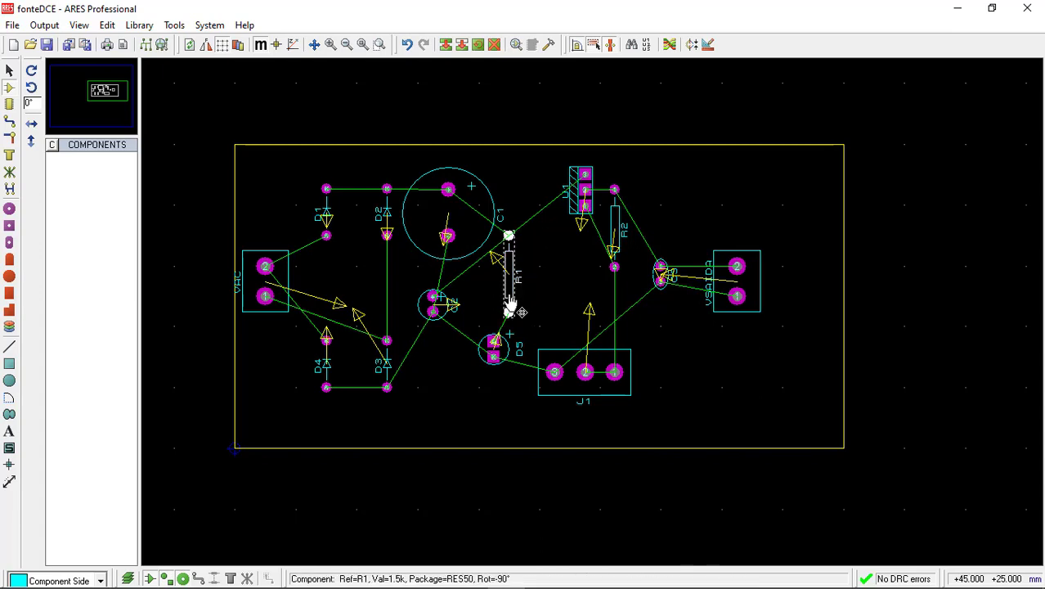
drag(510, 300, 525, 284)
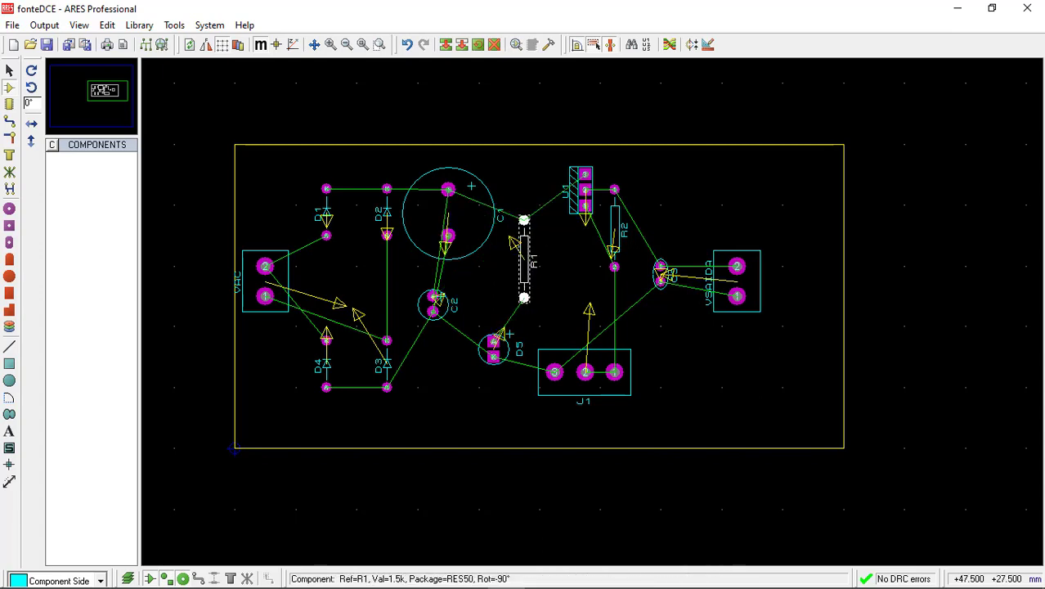
click(845, 290)
drag(846, 298, 767, 298)
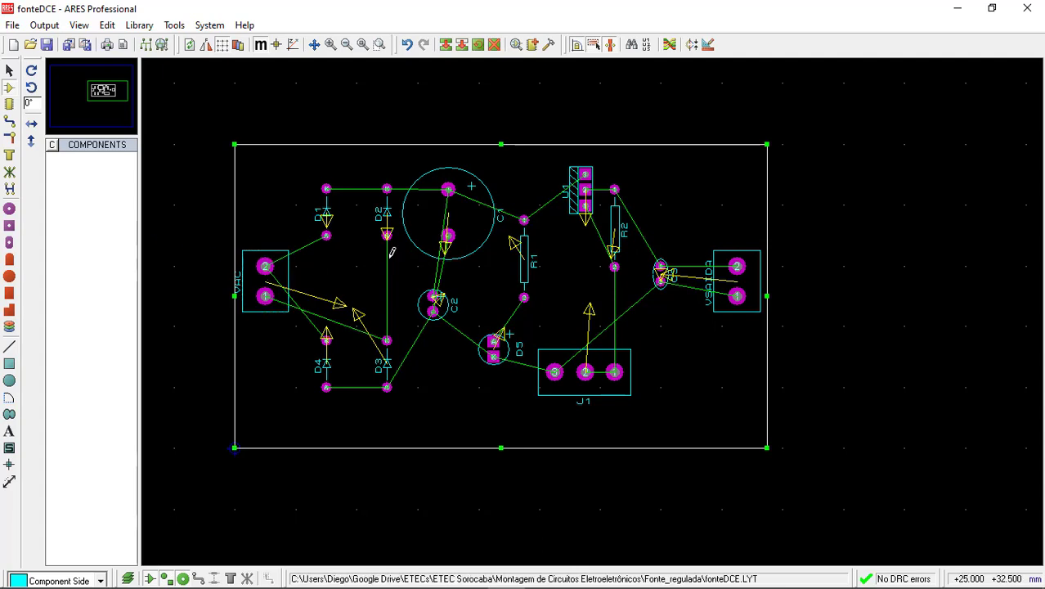
Autoroute the board with the default basic schedule, and check the layers of the D1–D2 and D2–D3 tracks.
click(10, 71)
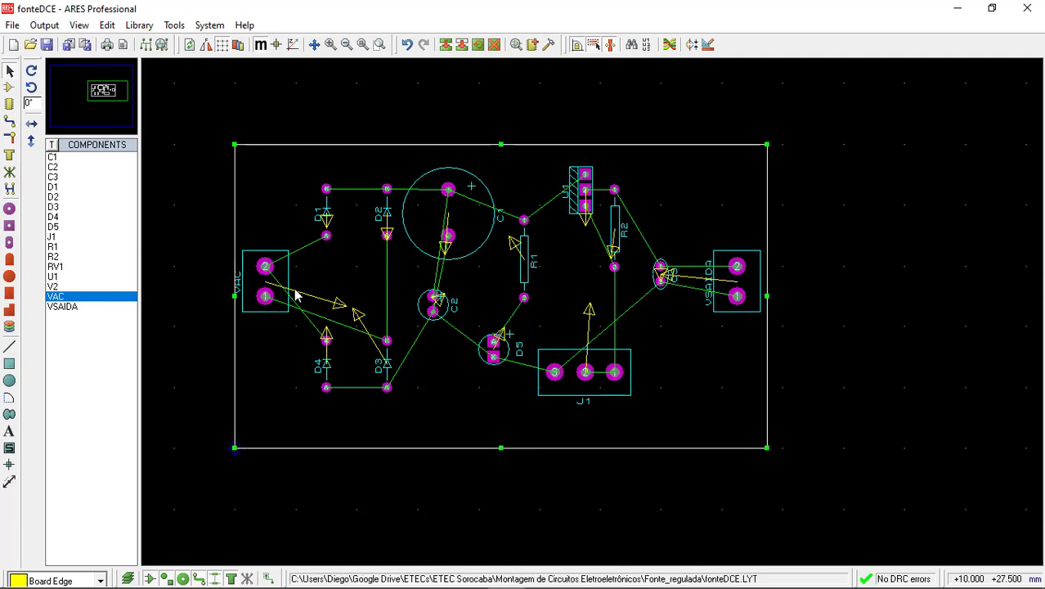
click(666, 46)
click(669, 45)
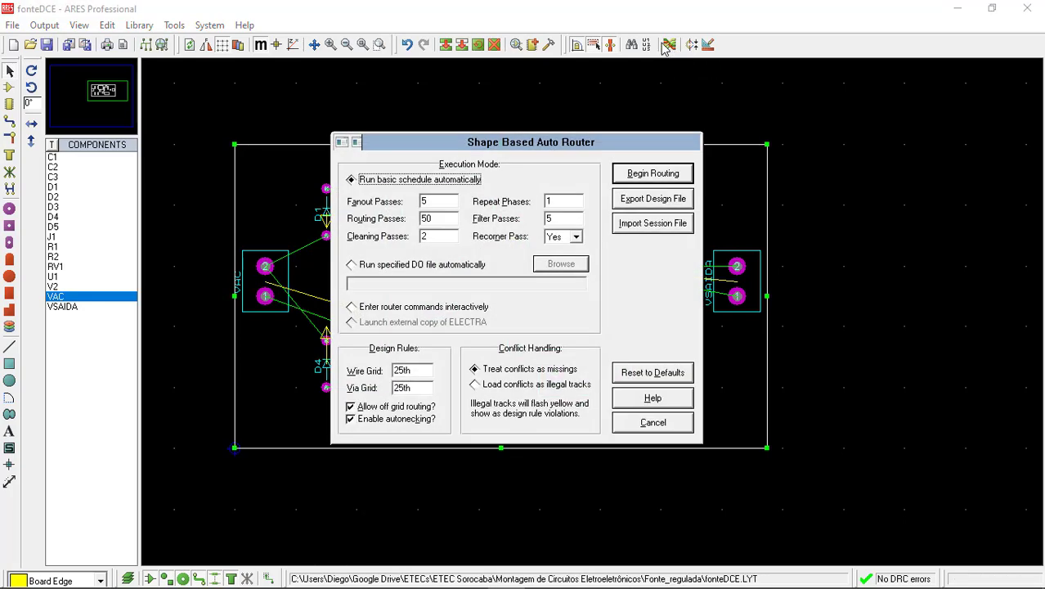
click(658, 175)
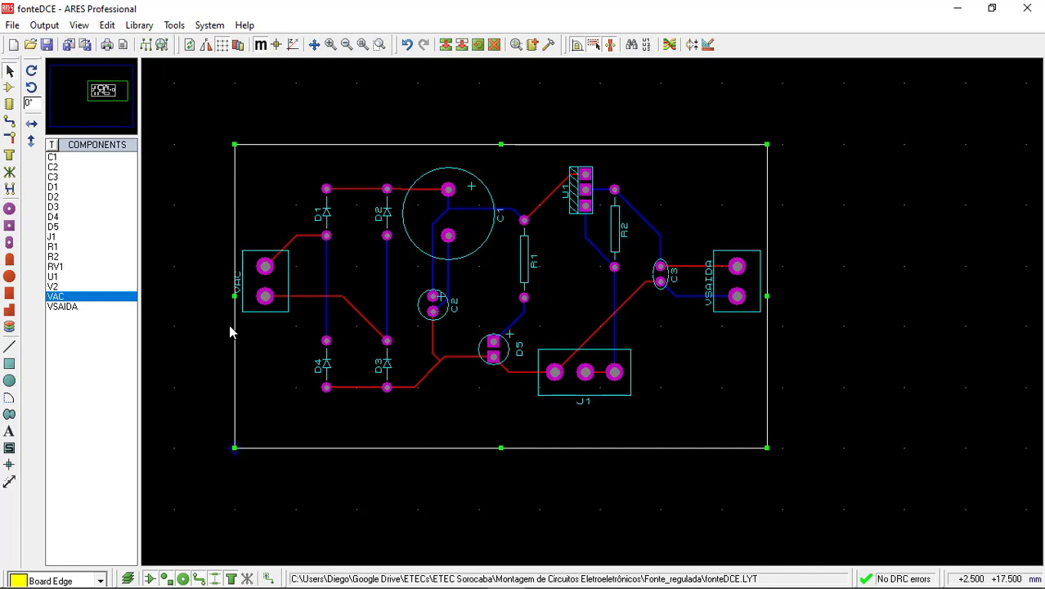
click(356, 189)
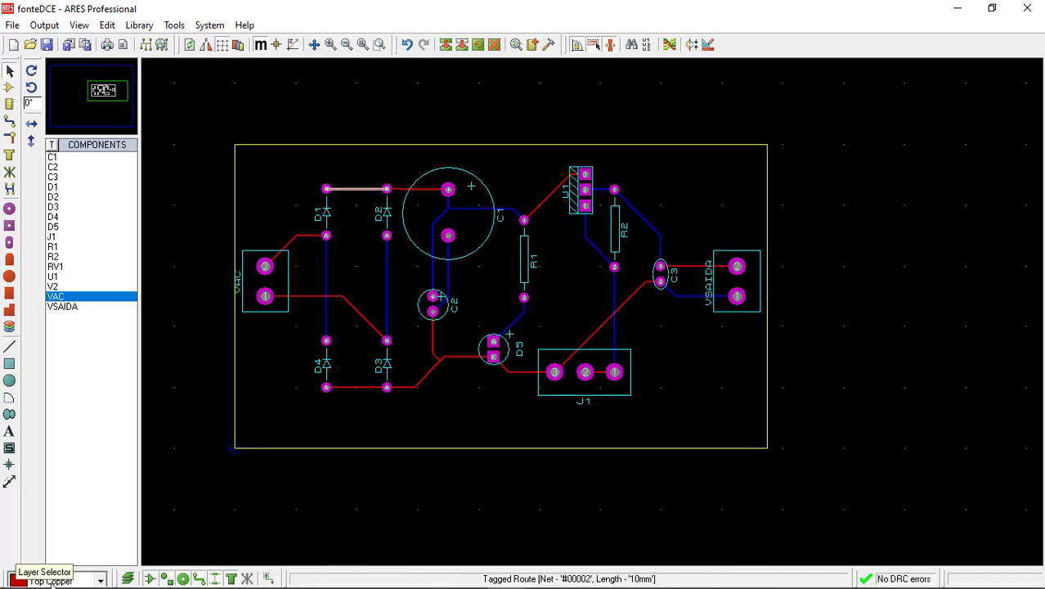
click(385, 280)
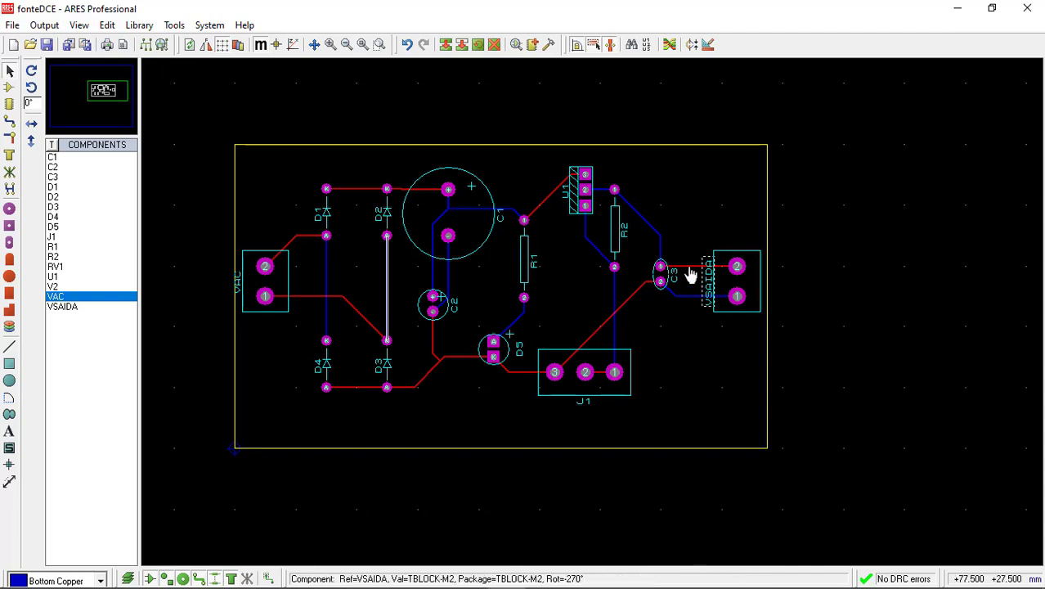
Try trace style T40 on the route between R2 and C3, and undo both the style change and the autorouting.
click(652, 227)
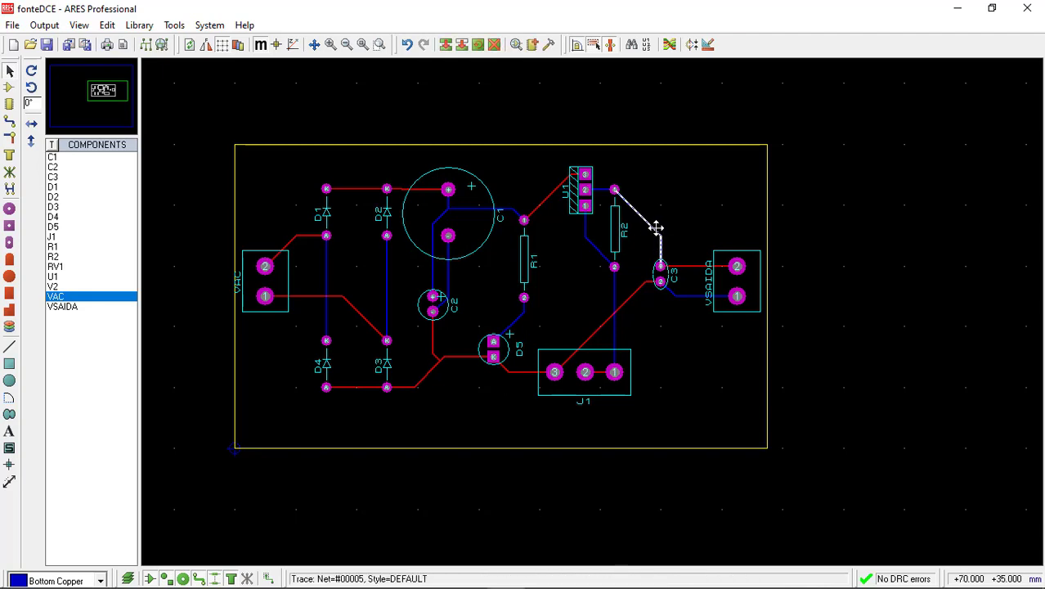
right_click(655, 228)
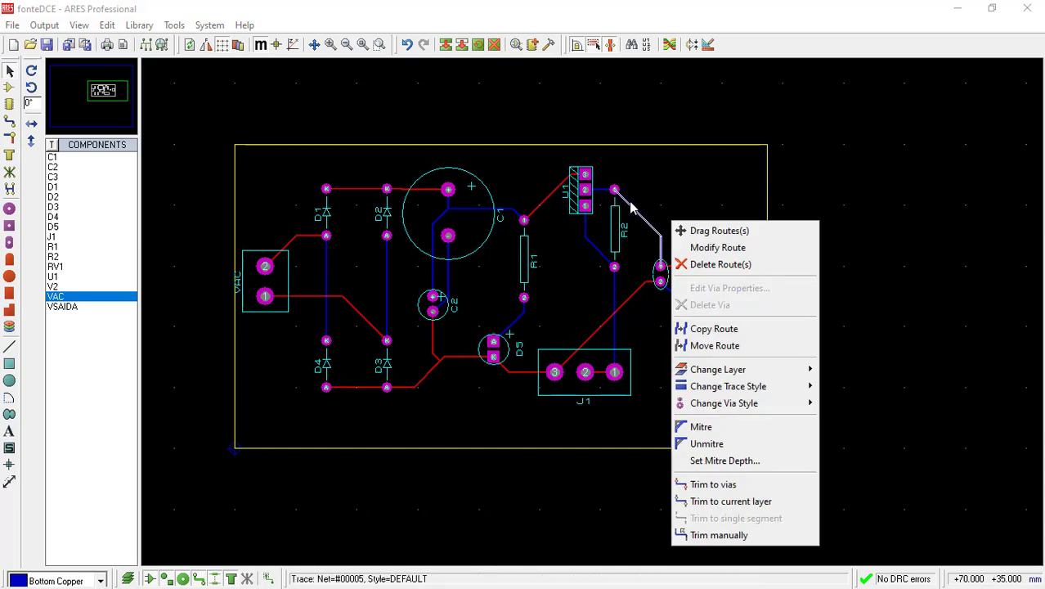
mouse_move(717, 392)
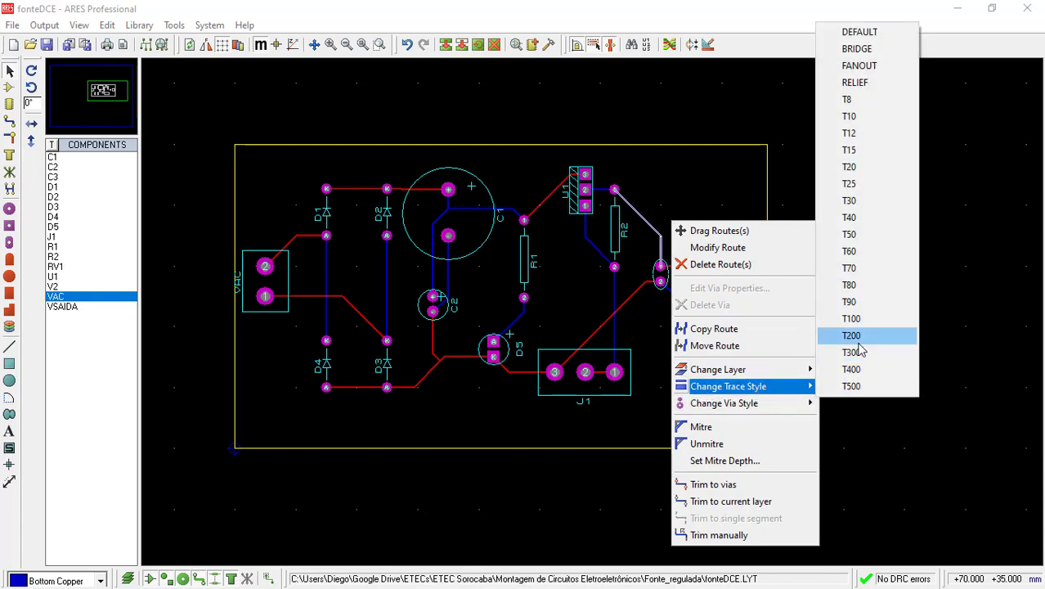
click(867, 217)
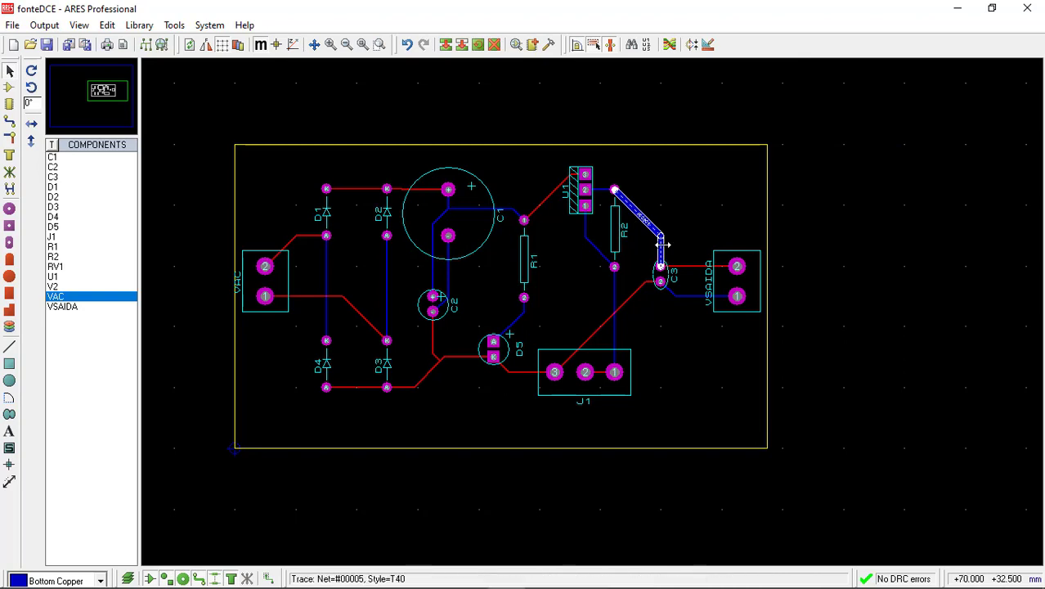
key(ctrl+z)
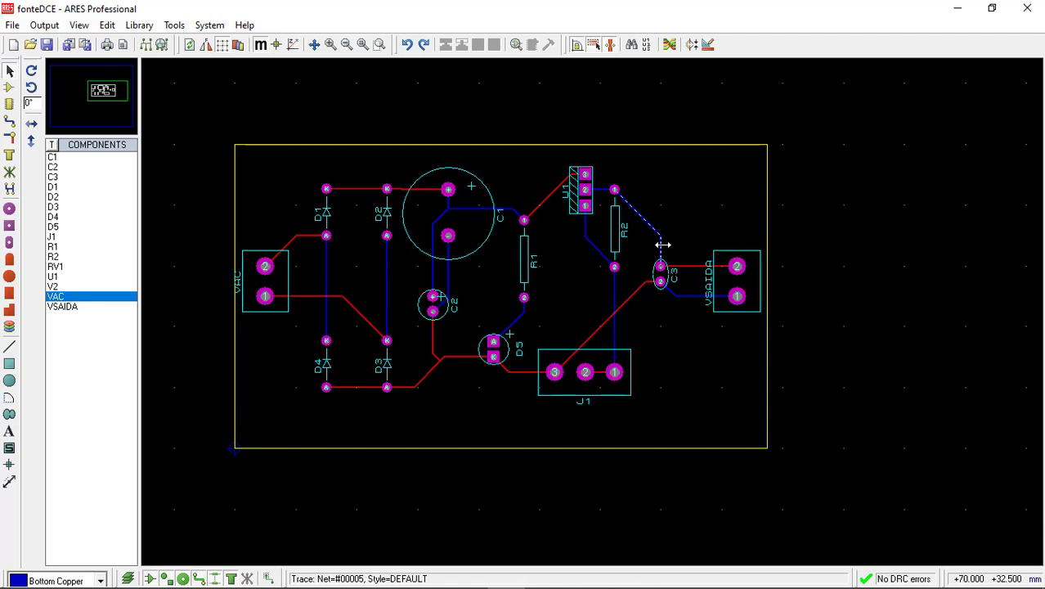
key(ctrl+z)
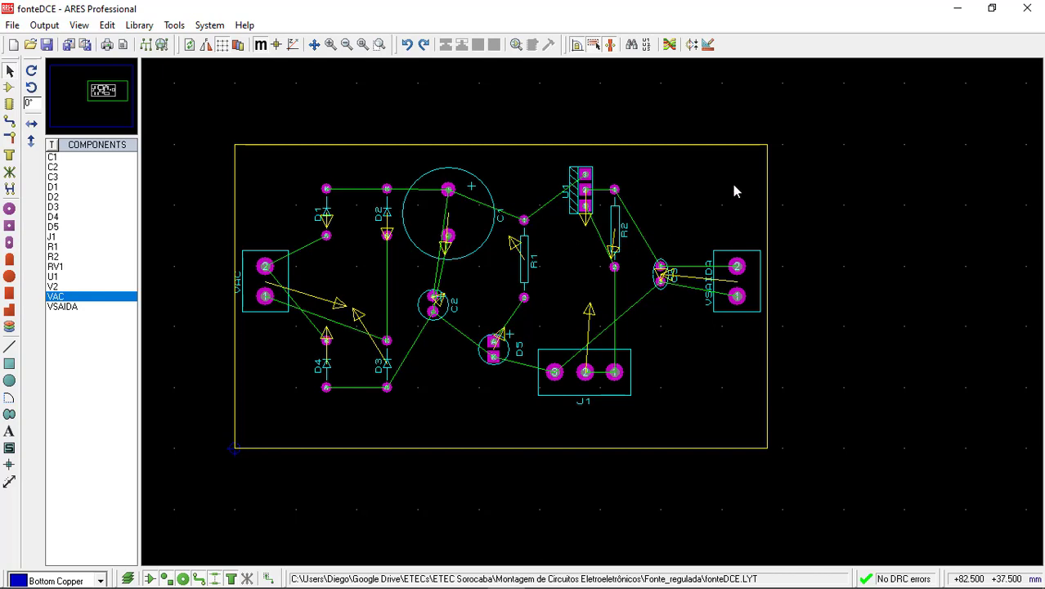
In the Design Rule Manager, assign the POWER net class's Pair 1 horizontal autorouting layer to Bottom Copper.
click(708, 45)
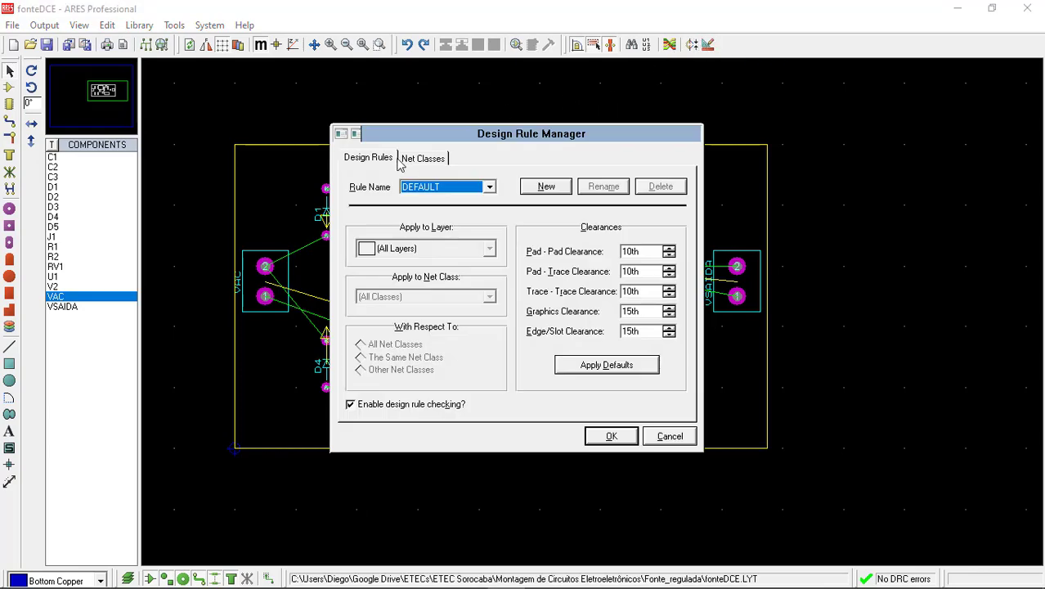
click(493, 187)
click(492, 187)
click(447, 158)
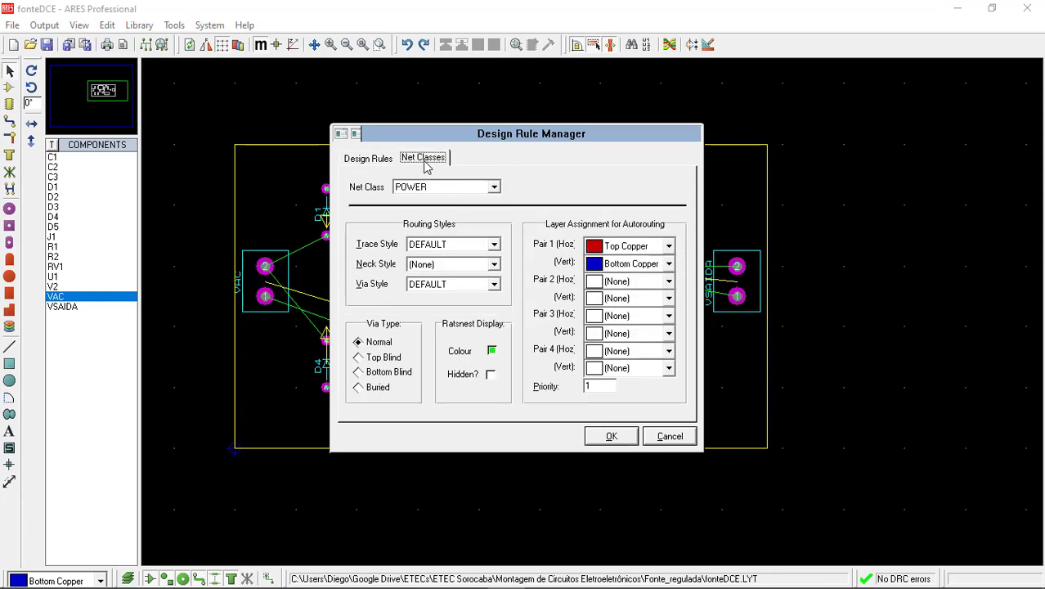
click(494, 187)
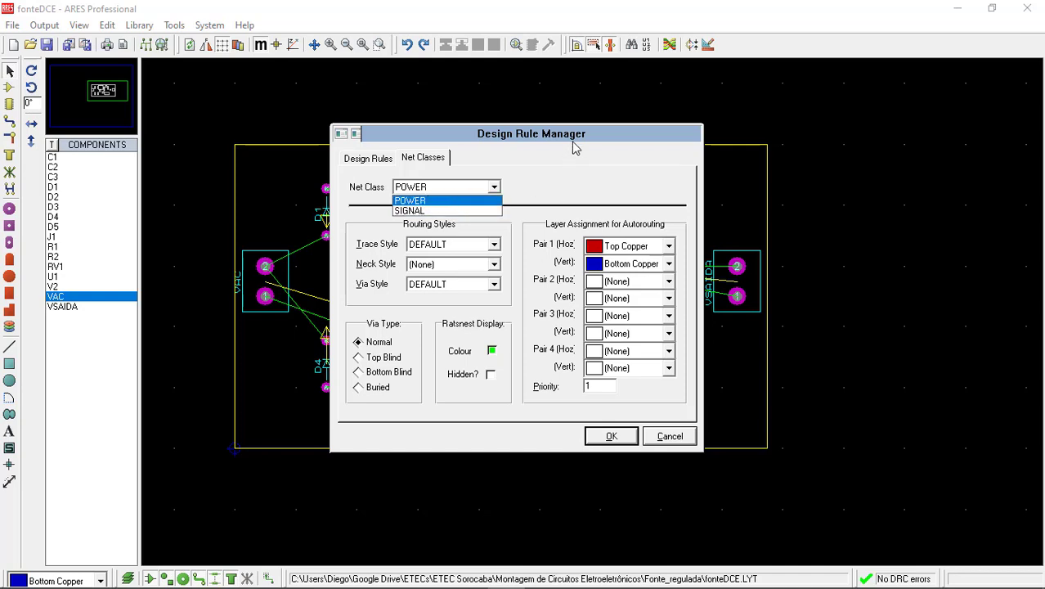
click(481, 201)
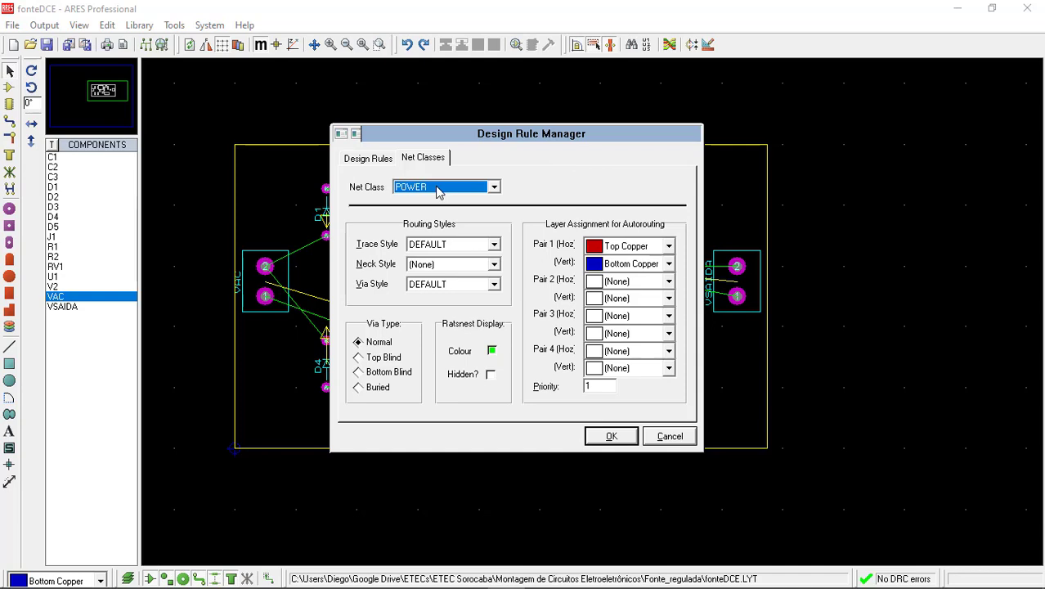
click(667, 247)
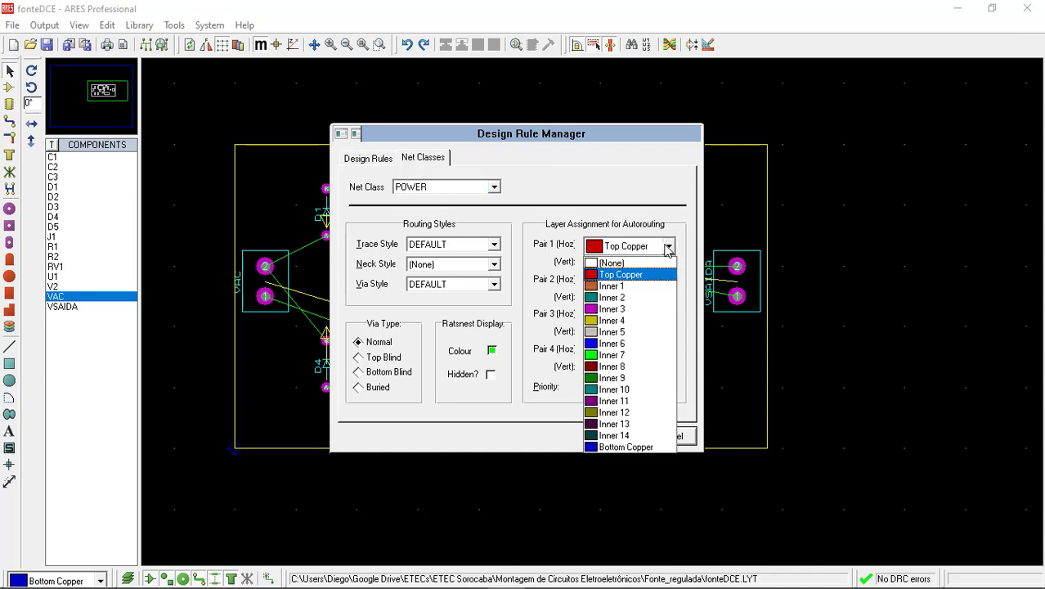
click(632, 448)
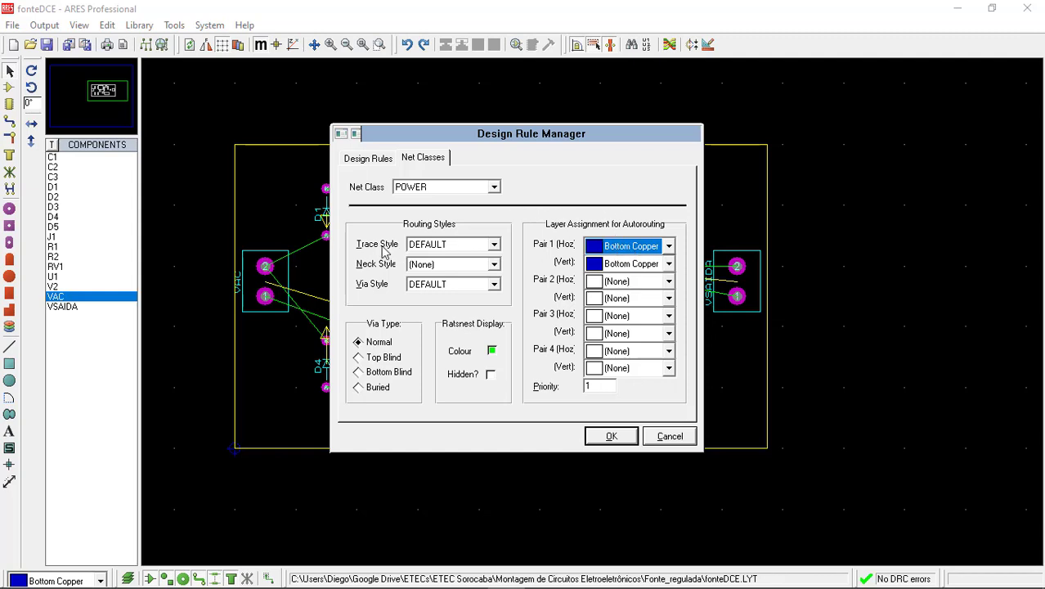
Set the POWER net class's trace style to T40 and apply the design rule changes.
click(494, 247)
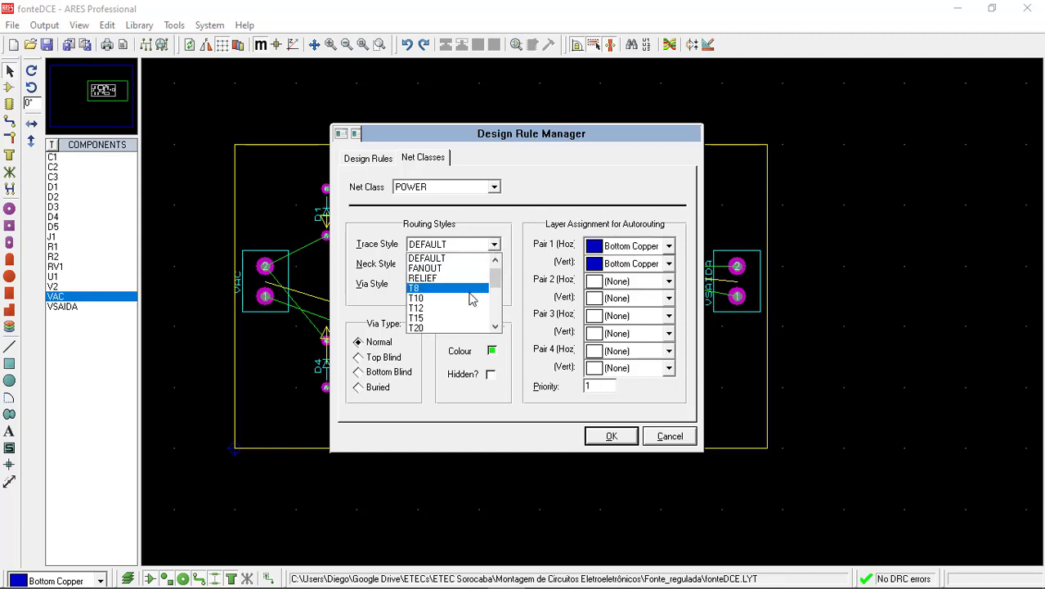
scroll(458, 291, down, 2)
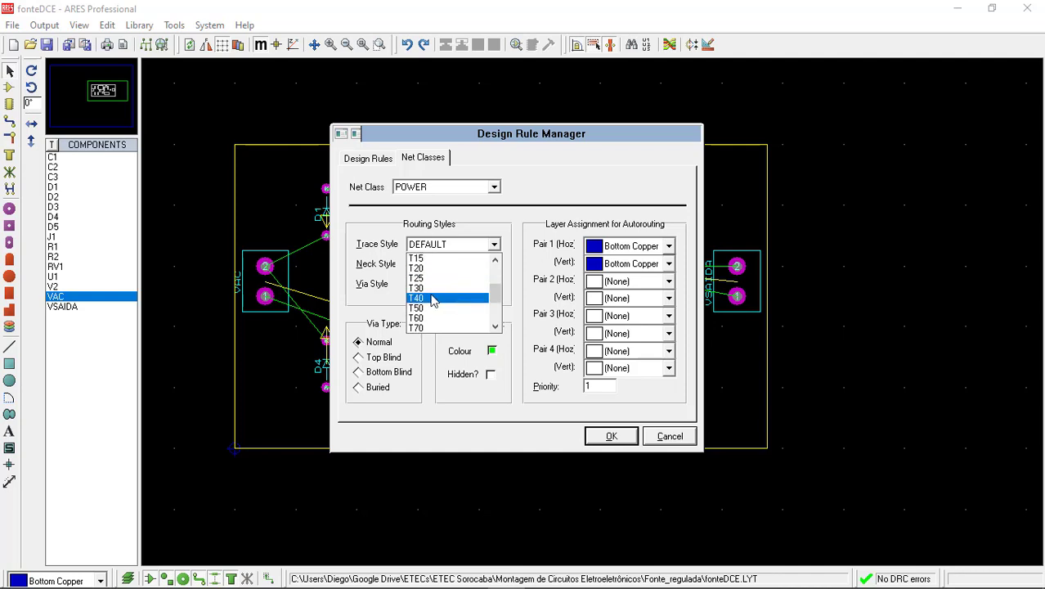
click(433, 299)
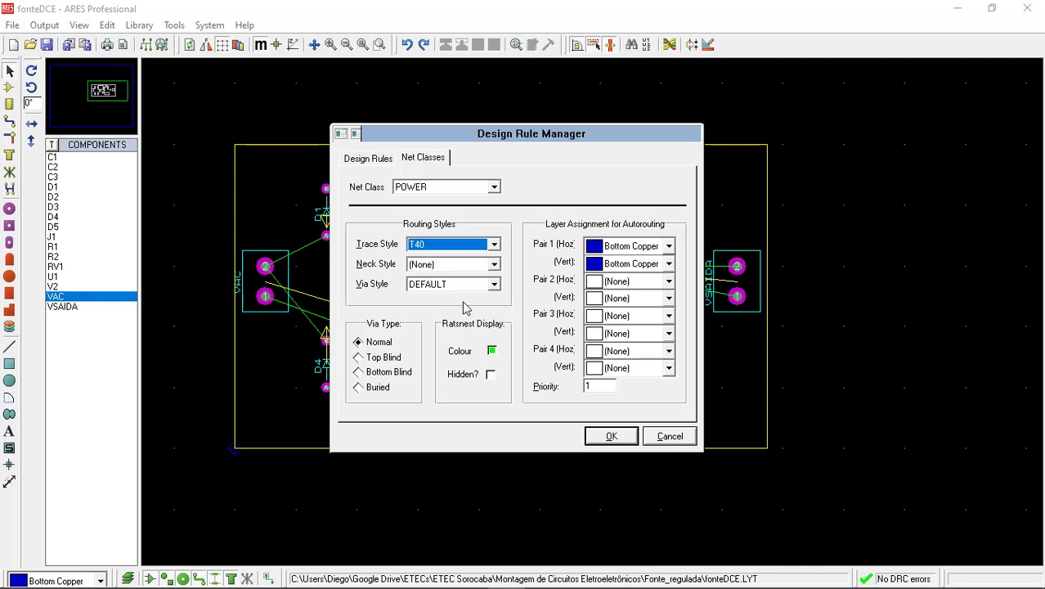
click(610, 436)
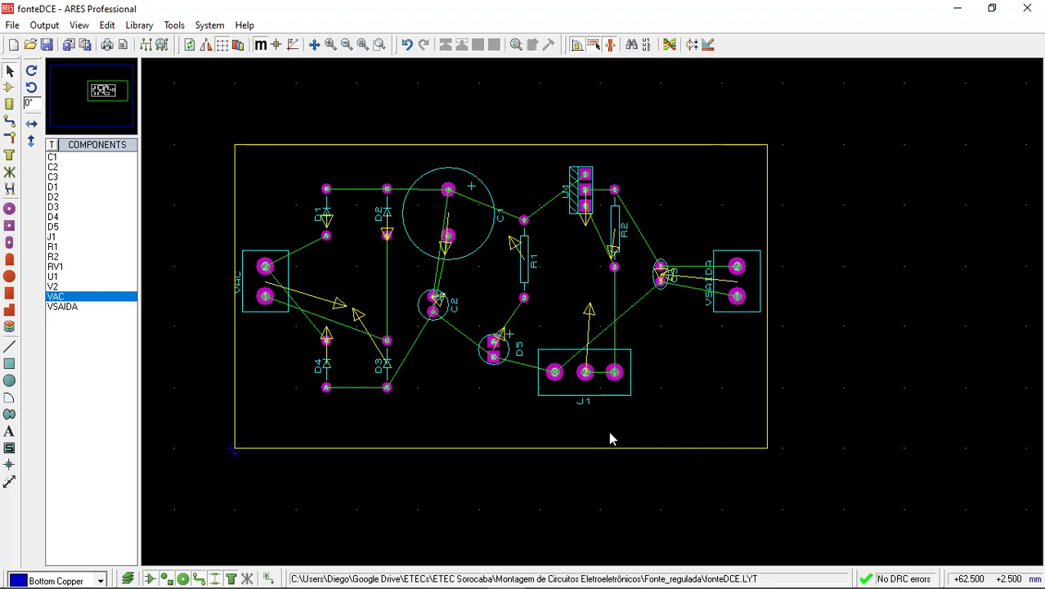
In the Design Rule Manager, assign the SIGNAL net class's Pair 1 horizontal autorouting layer to Bottom Copper.
click(709, 44)
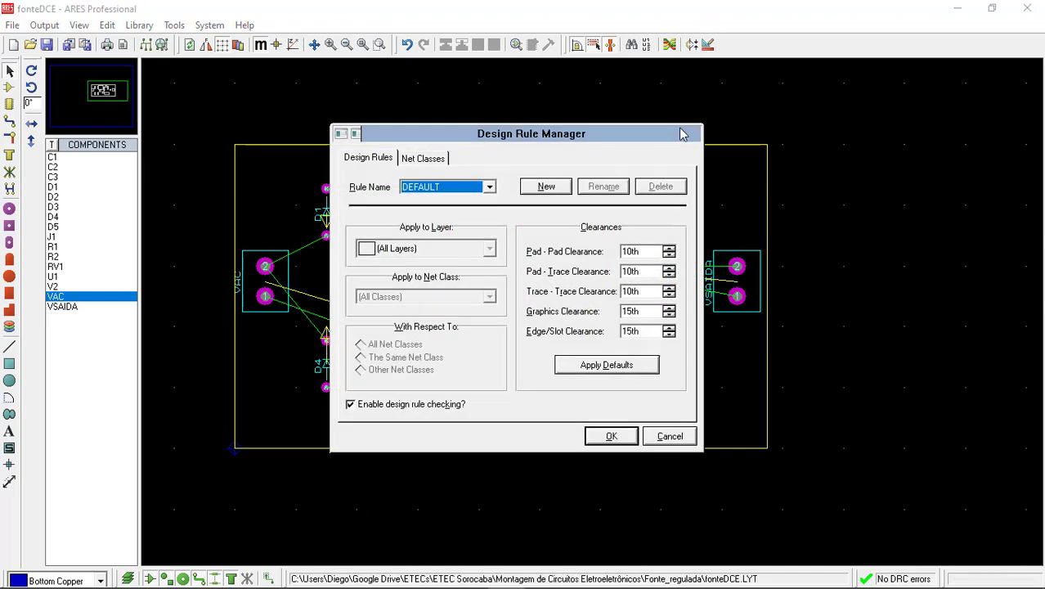
click(425, 158)
click(494, 187)
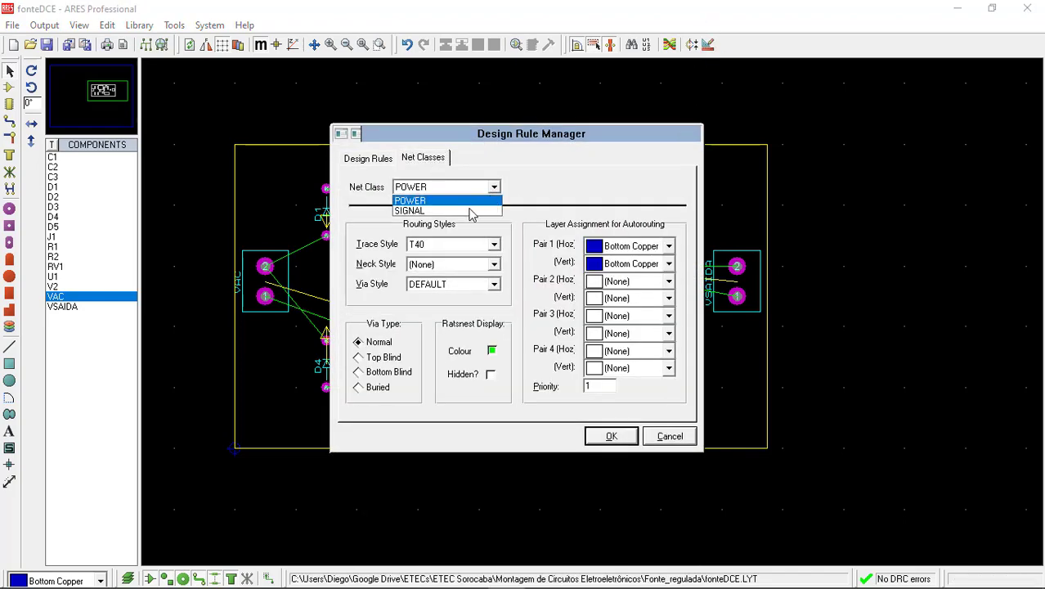
click(450, 211)
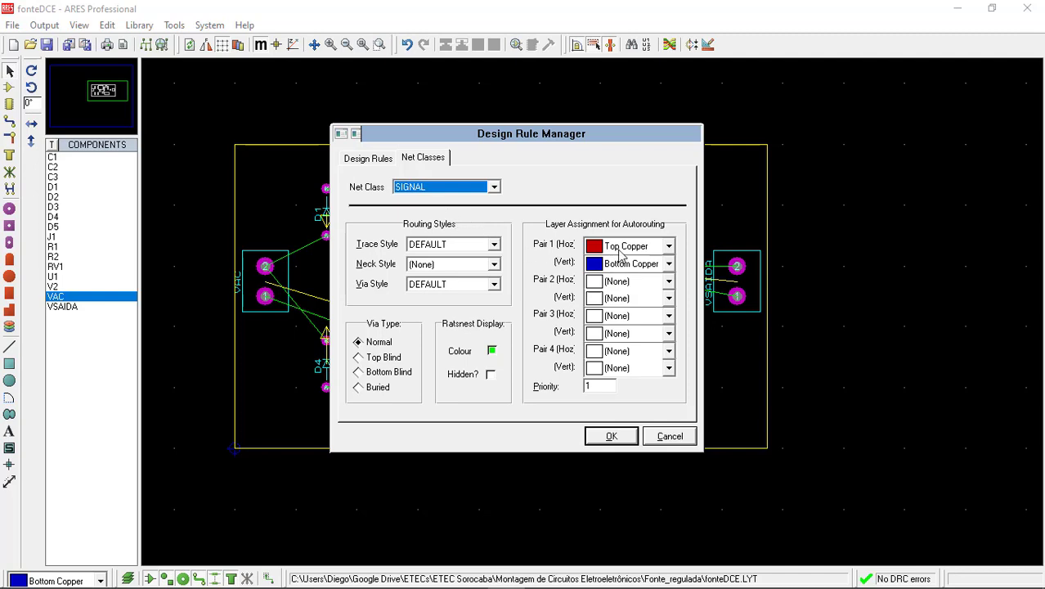
click(626, 247)
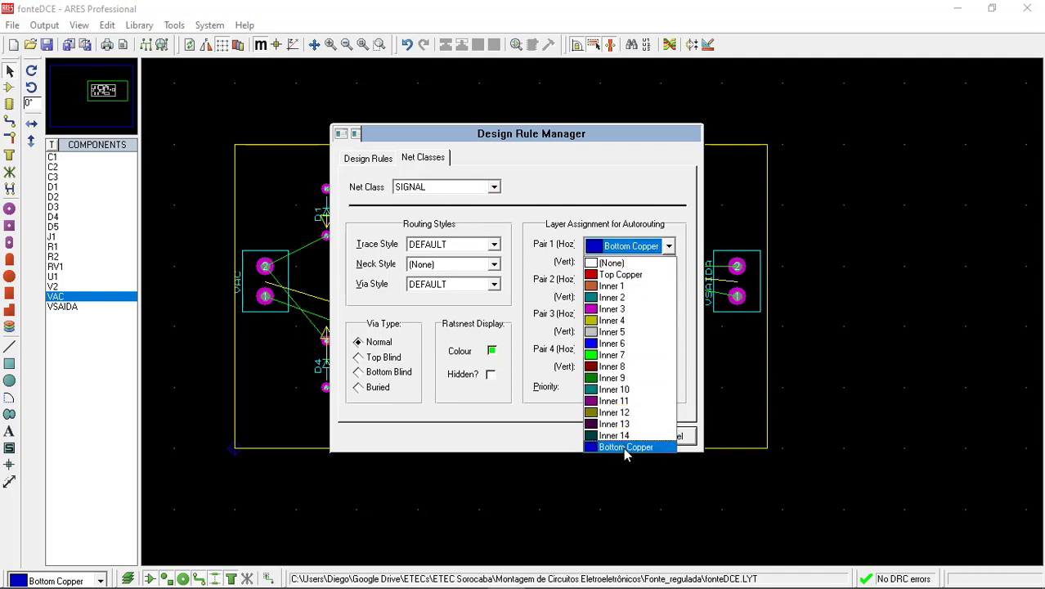
click(626, 448)
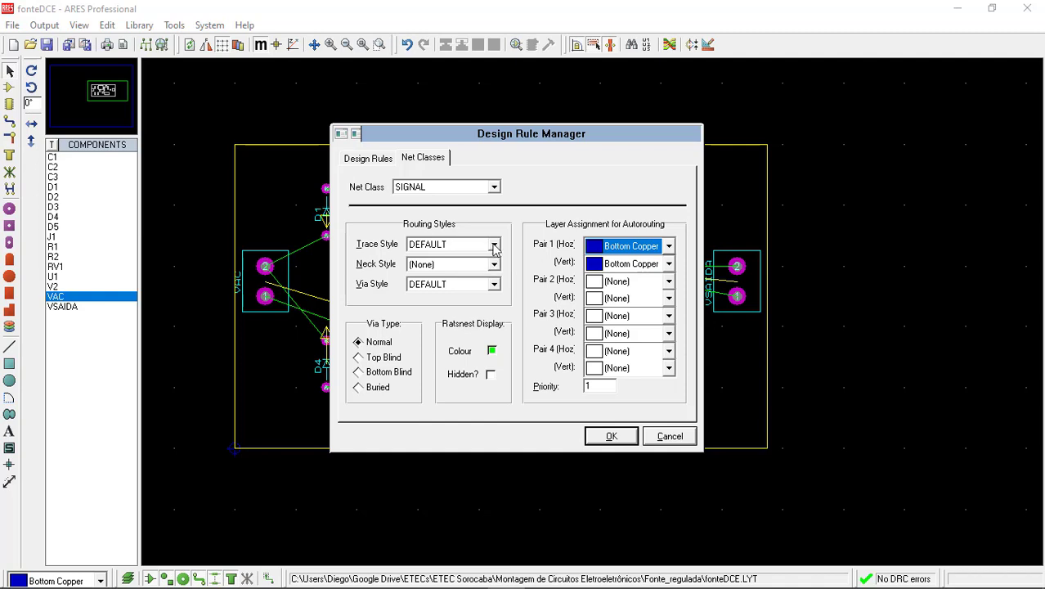
Set the SIGNAL net class's trace style to T40 and apply the design rule changes.
click(494, 245)
scroll(447, 305, down, 1)
scroll(448, 305, down, 1)
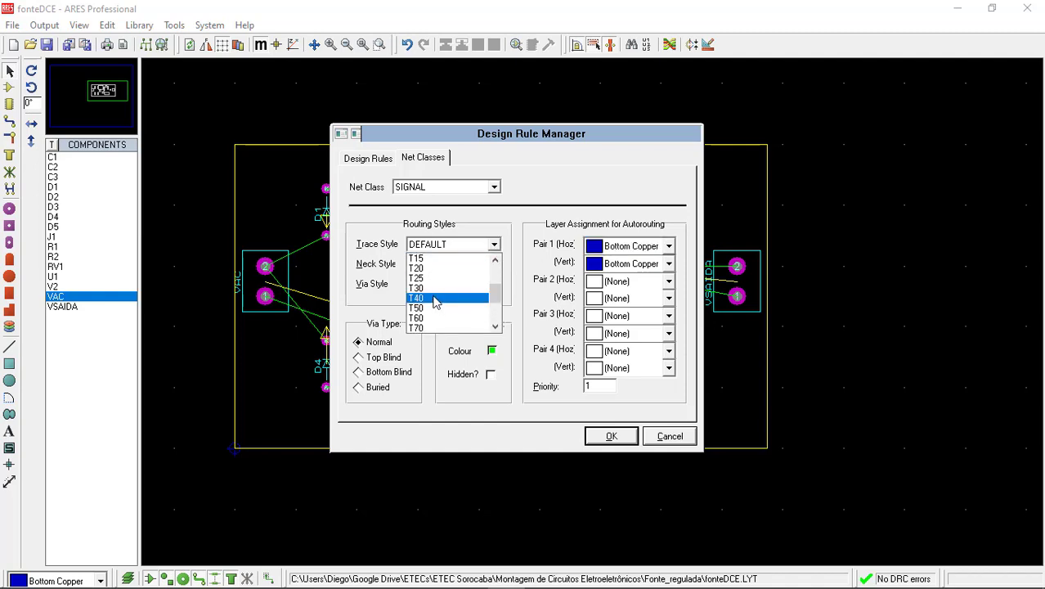
click(449, 300)
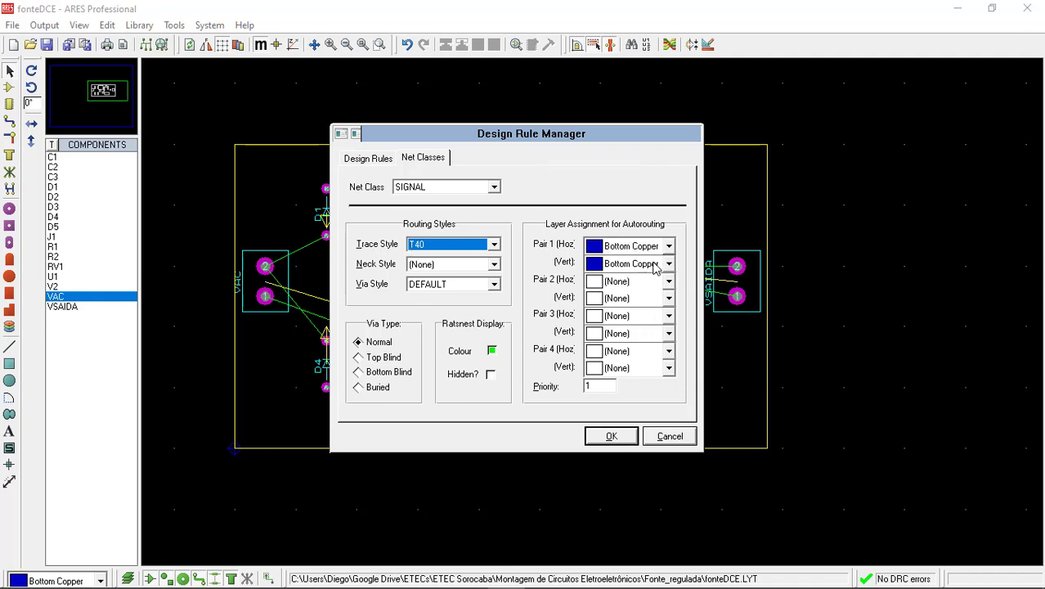
click(615, 441)
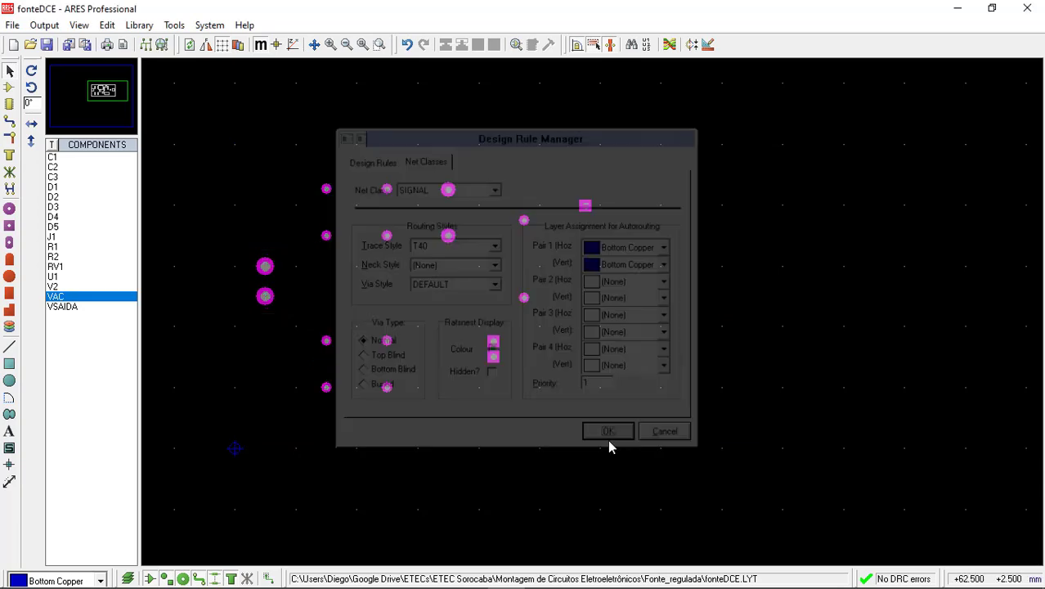
Autoroute the board's connections with the updated net class rules, and save the layout.
click(669, 44)
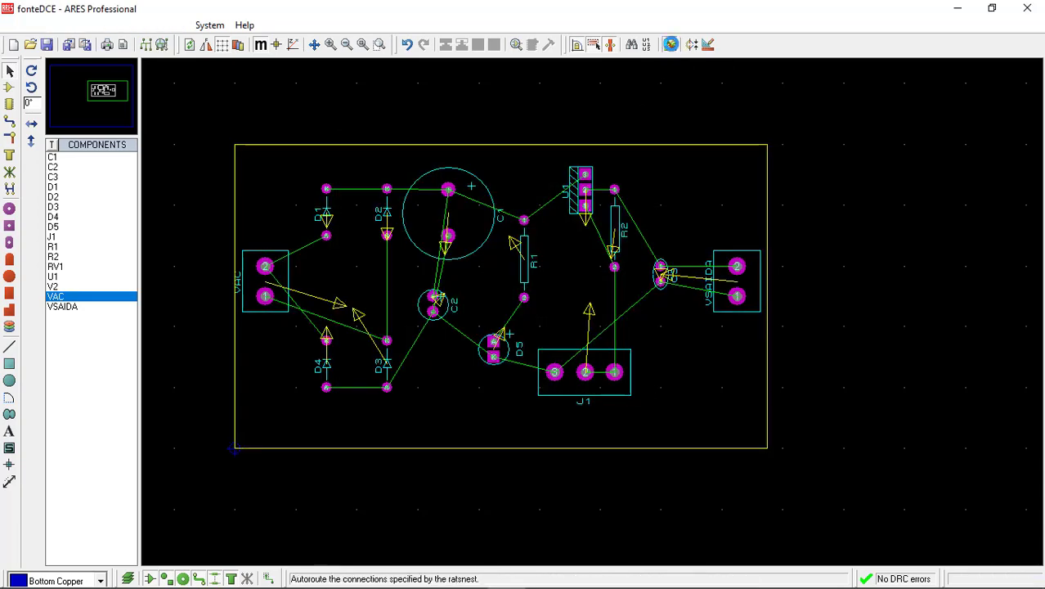
click(663, 175)
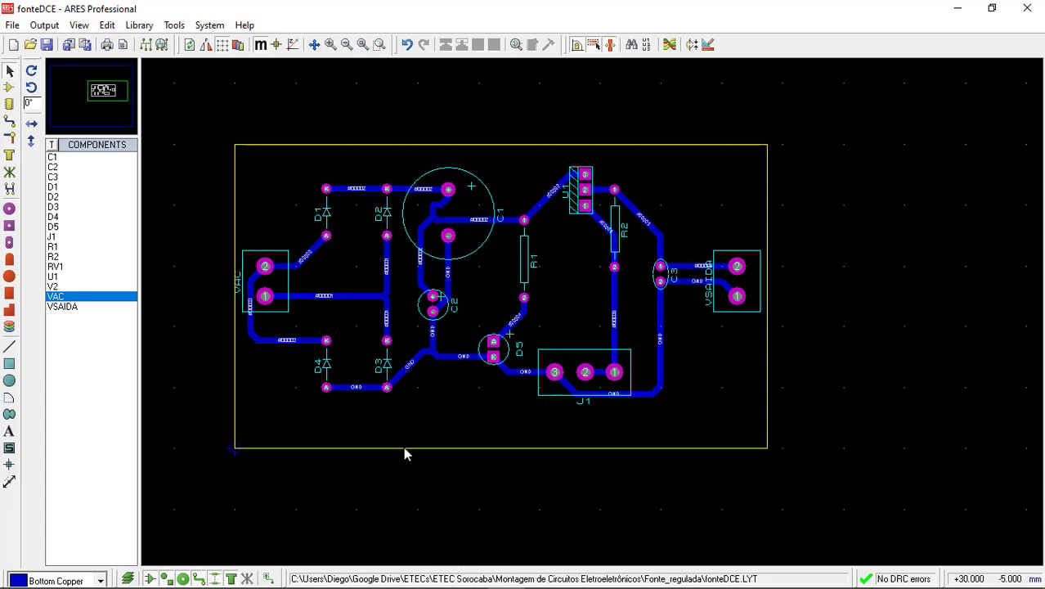
click(47, 45)
click(48, 25)
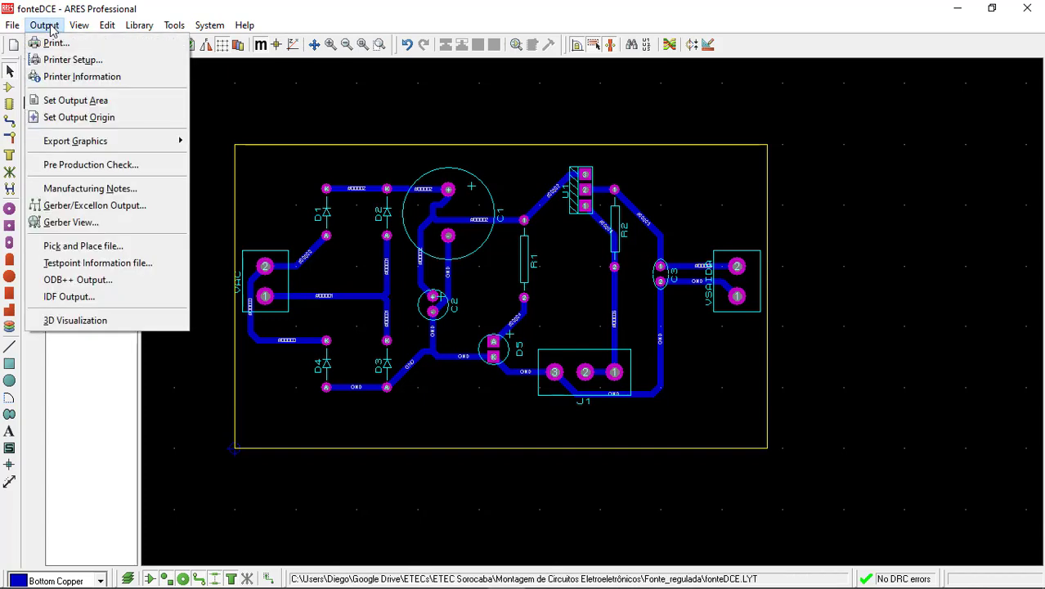
mouse_move(84, 143)
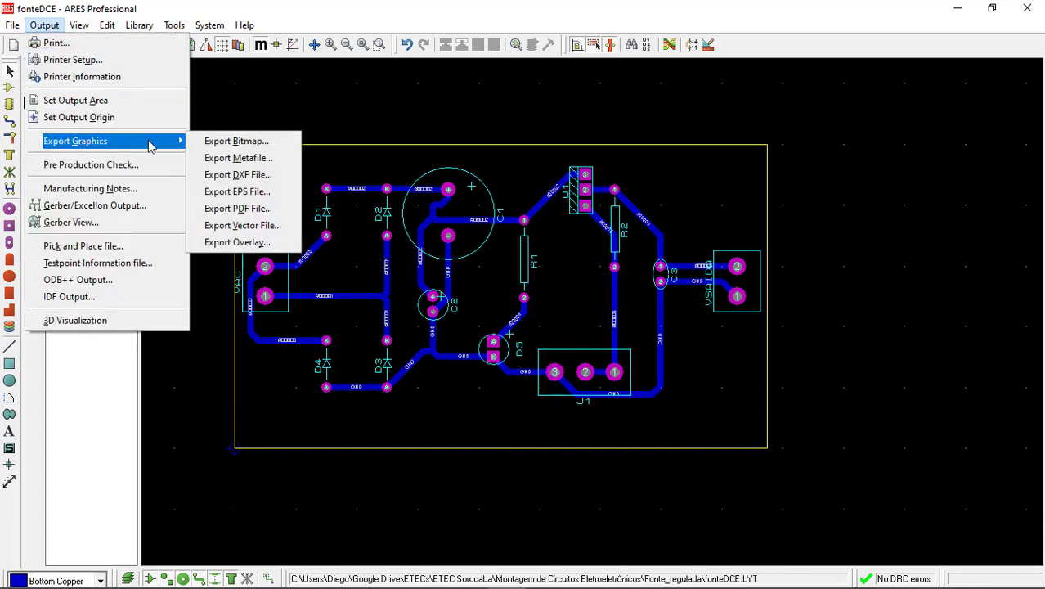
click(235, 142)
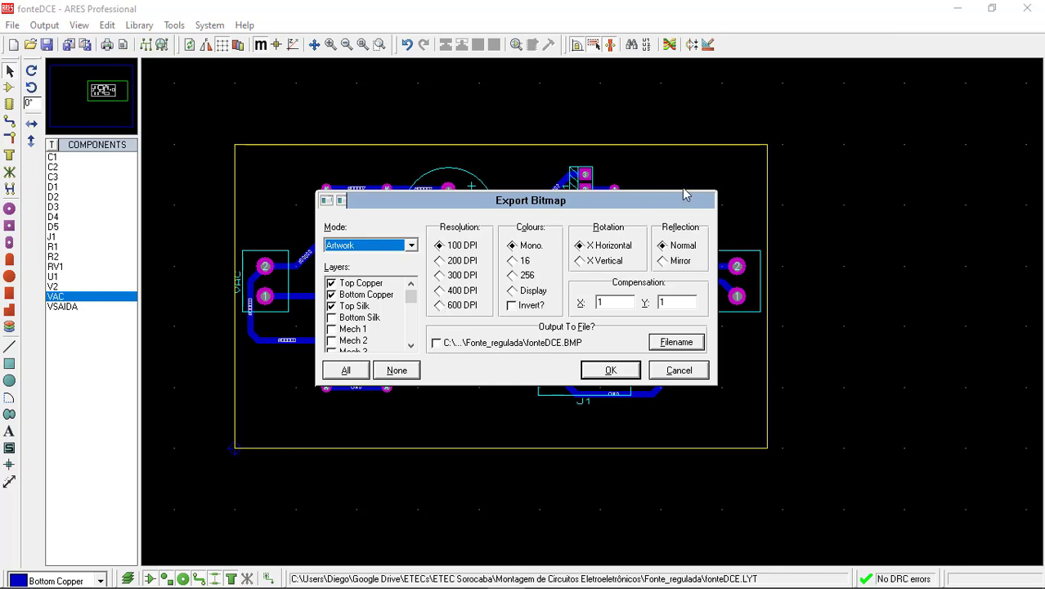
click(680, 370)
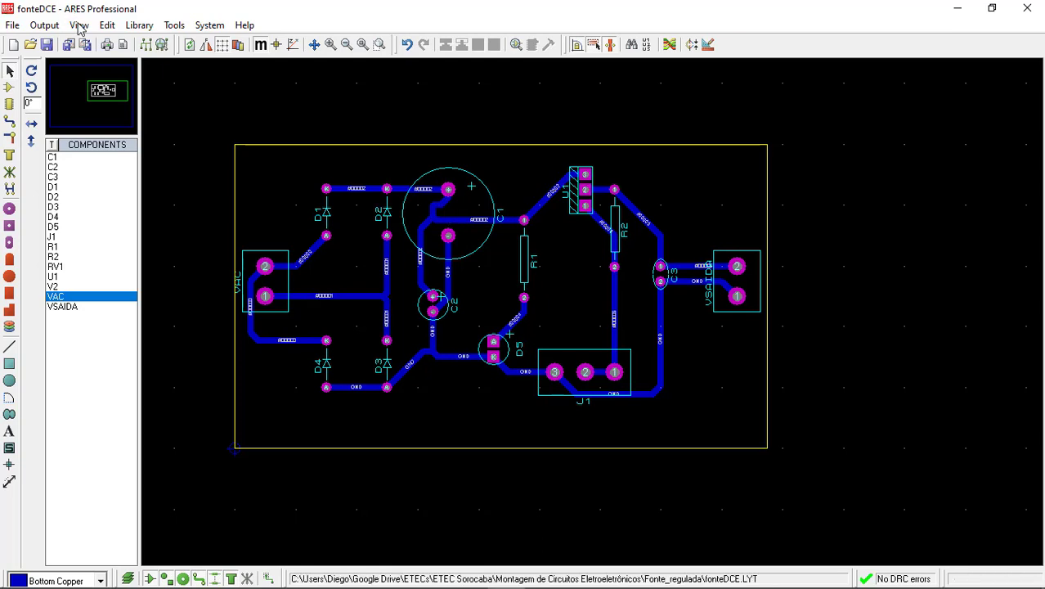
Set up a bitmap export of the board artwork at 600 DPI in 256 colours, with output to file enabled.
click(44, 25)
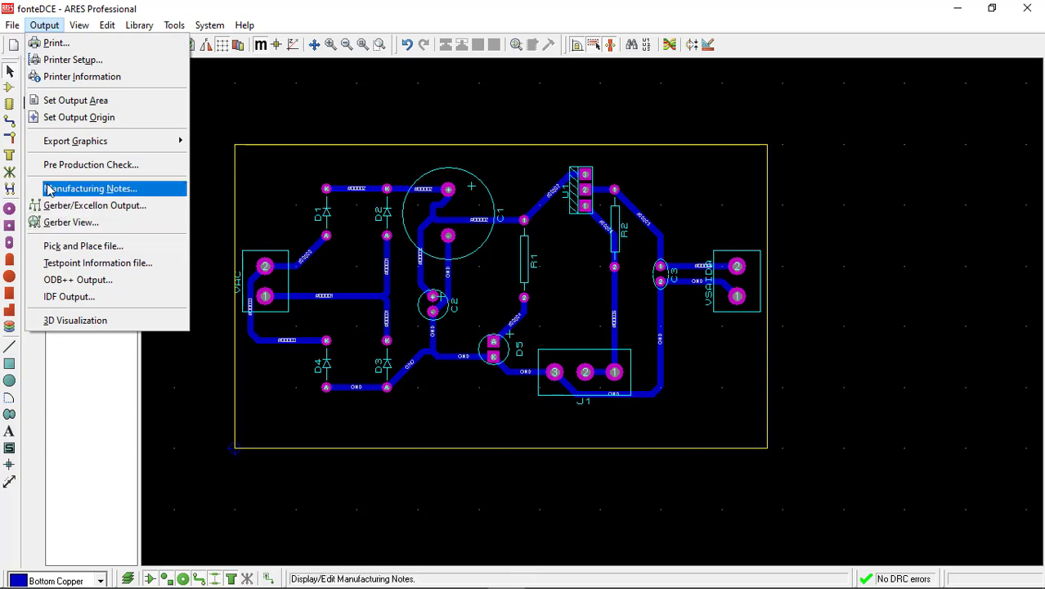
mouse_move(98, 140)
click(225, 141)
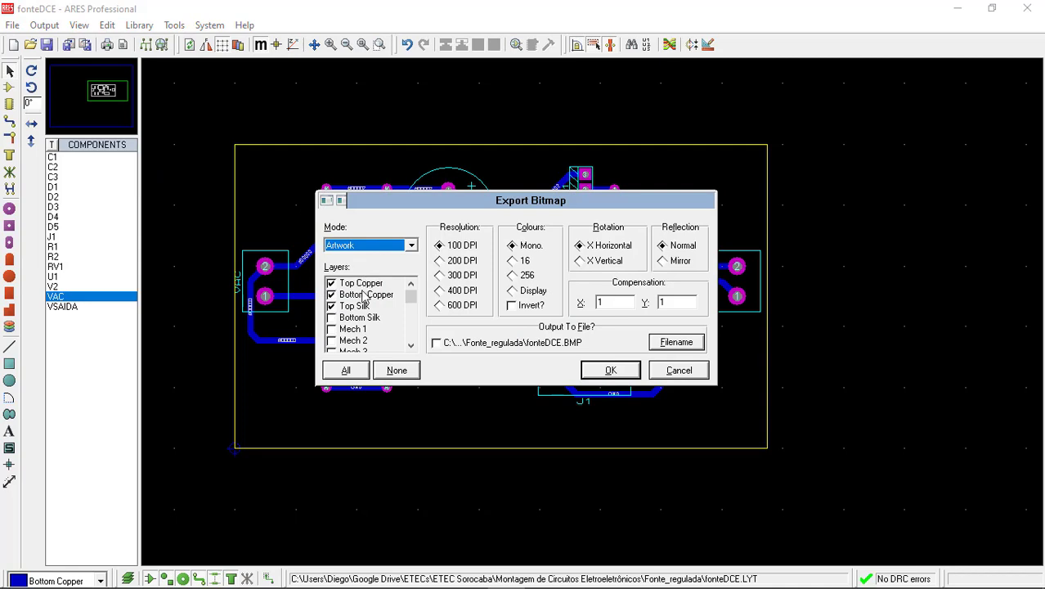
scroll(365, 307, down, 7)
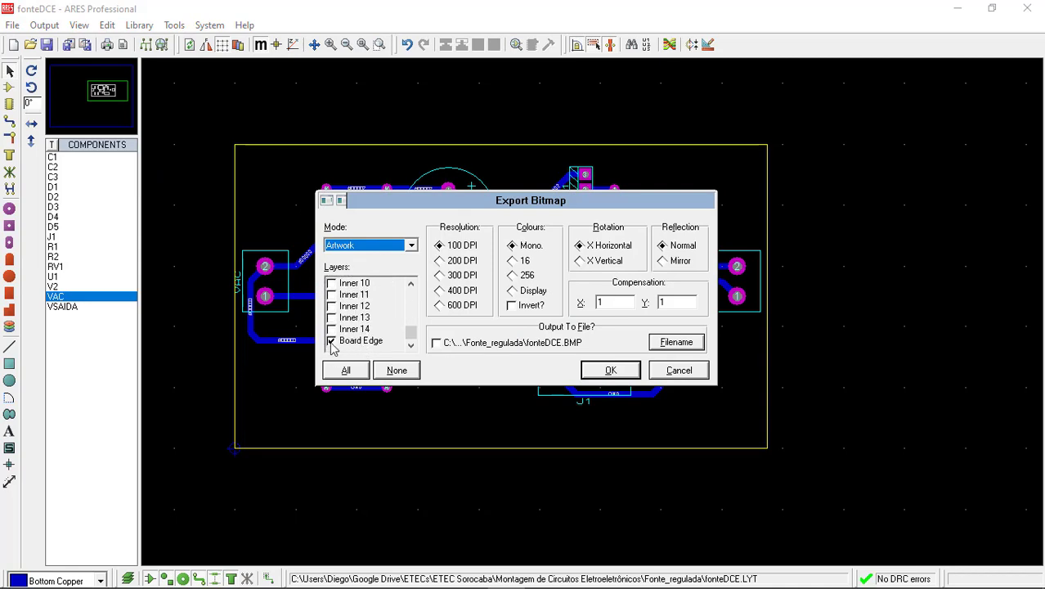
scroll(375, 340, up, 7)
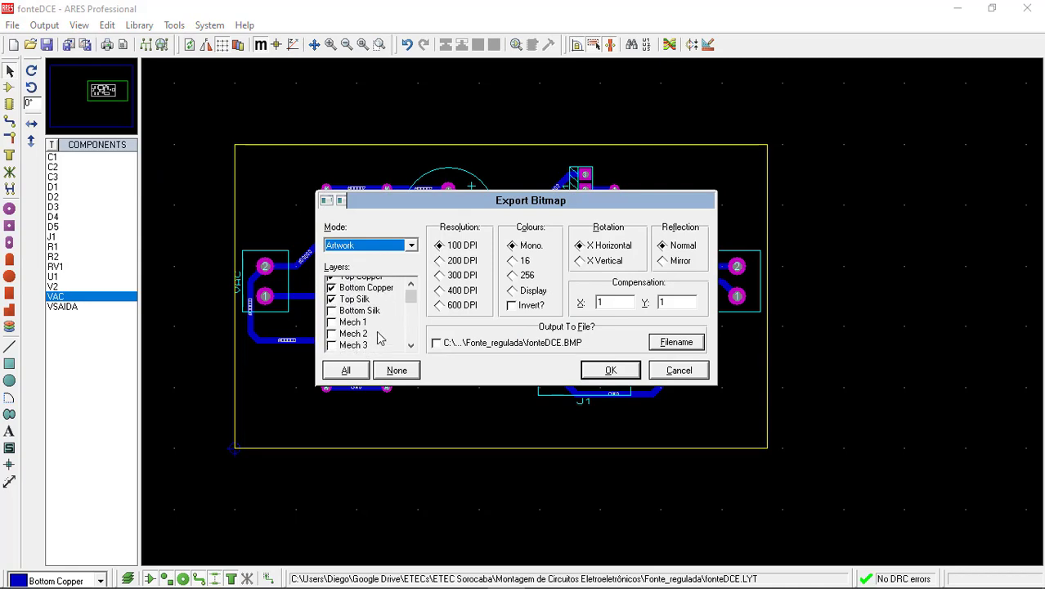
scroll(378, 339, up, 1)
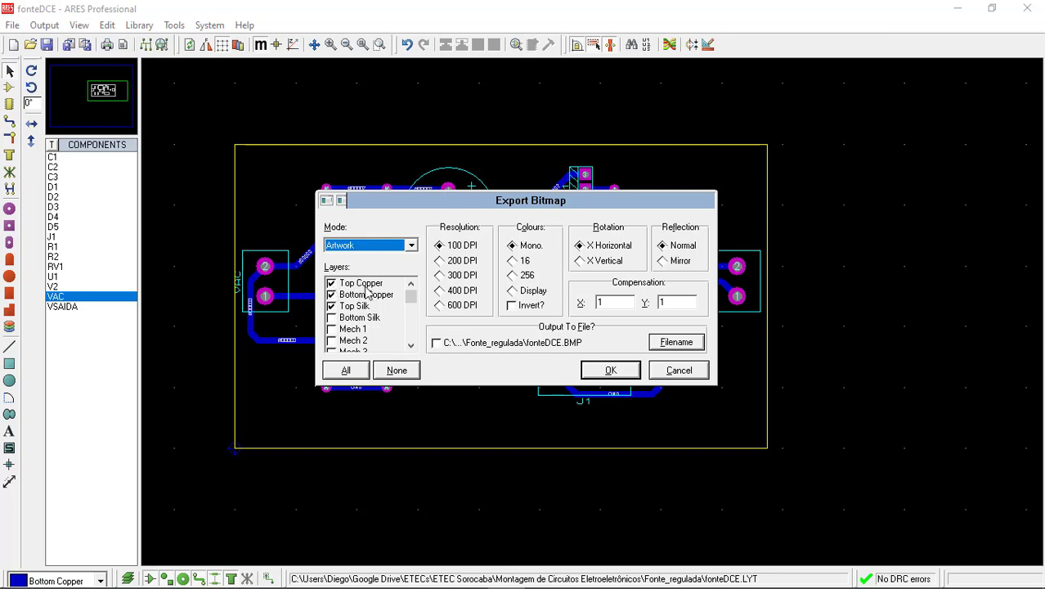
click(440, 305)
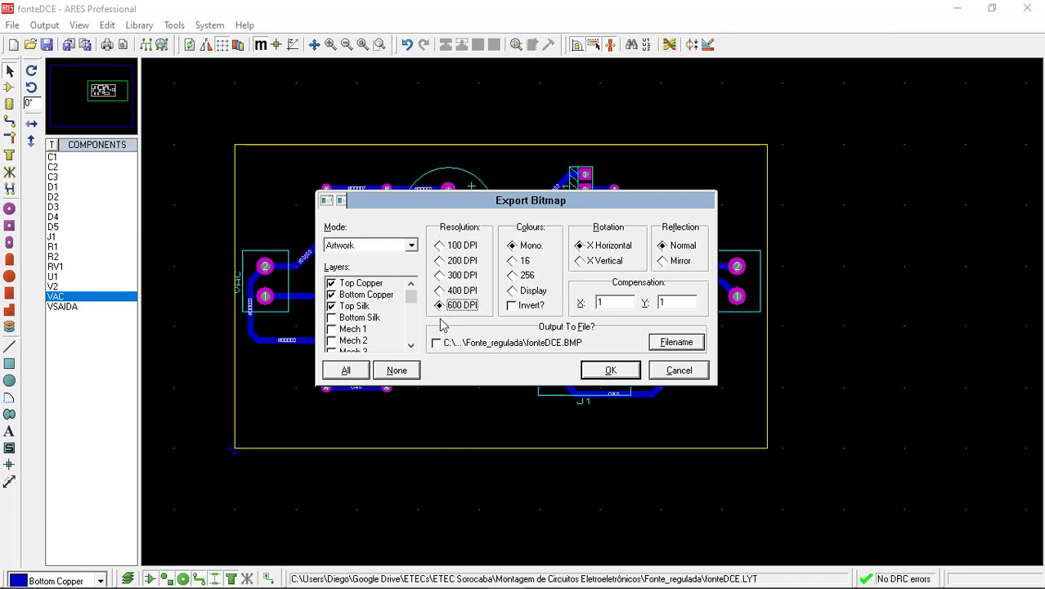
click(512, 275)
click(437, 343)
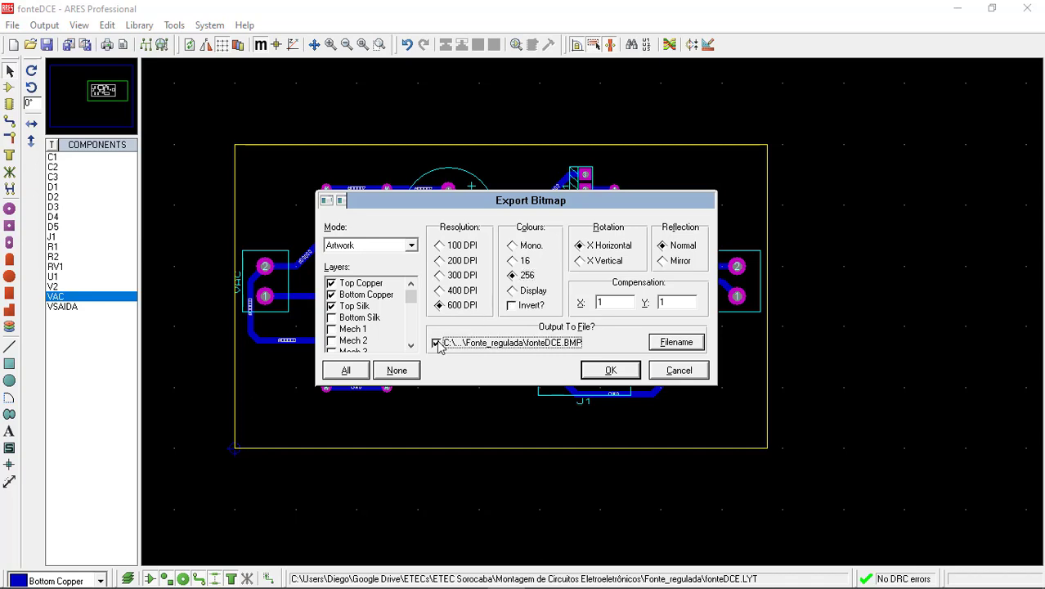
Name the output file fonteDCE_montagem in the Fonte_regulada folder, and export the bitmap.
click(687, 347)
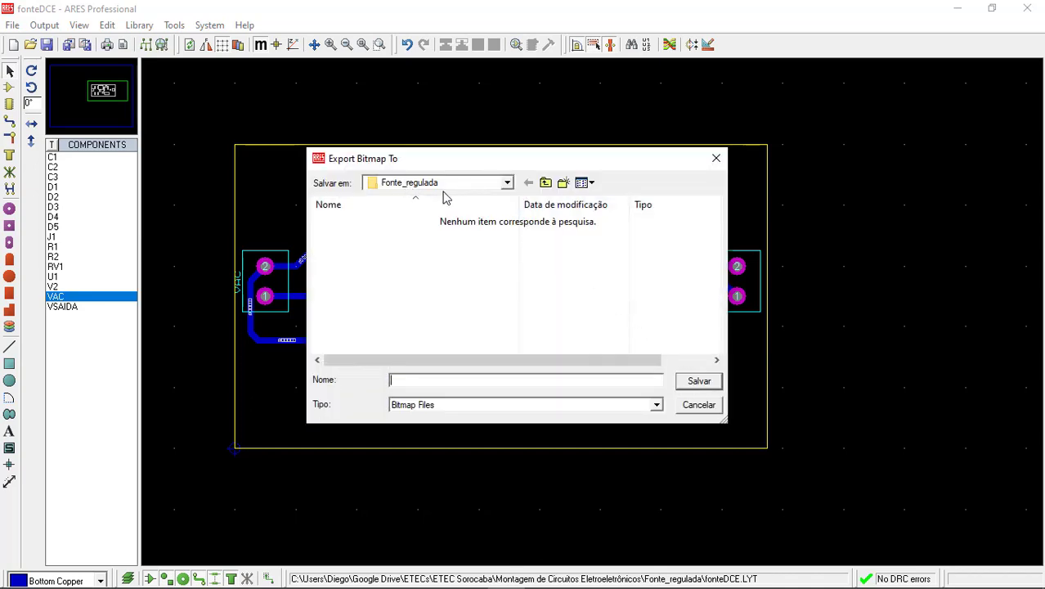
click(470, 380)
text(fonte)
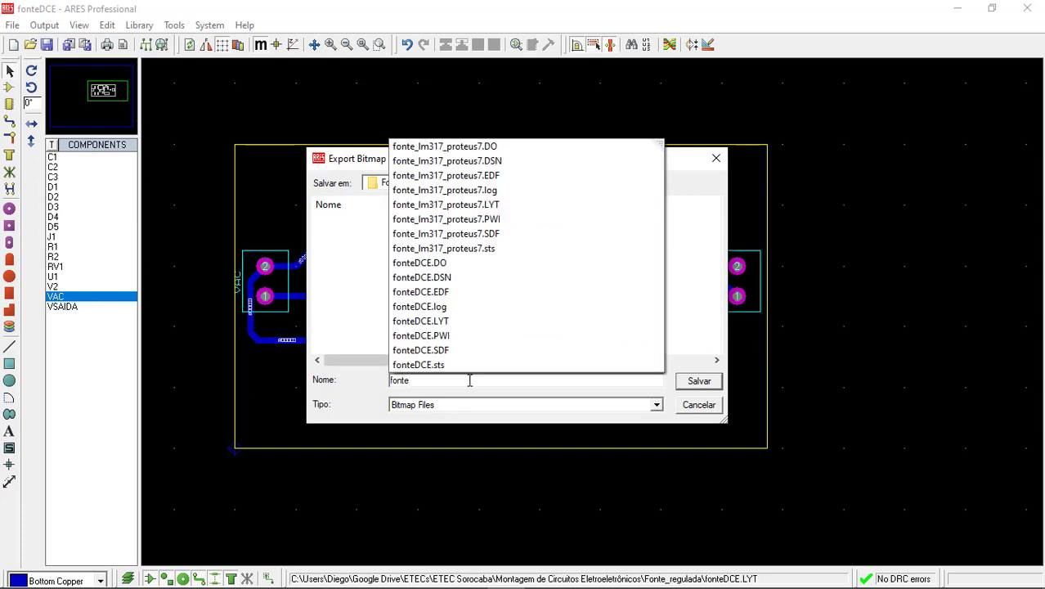
text(d)
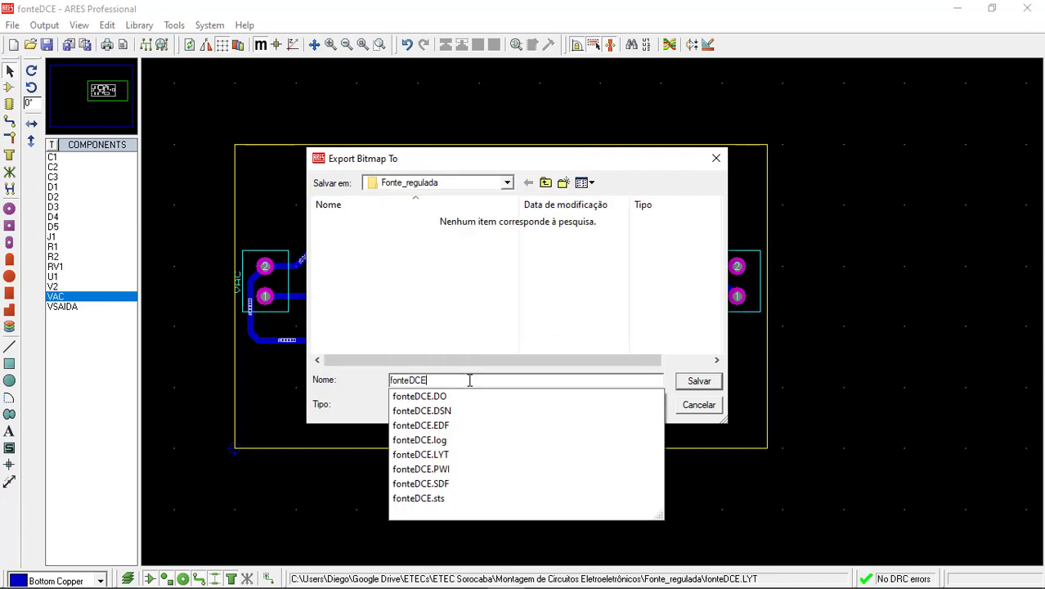
text(CE_)
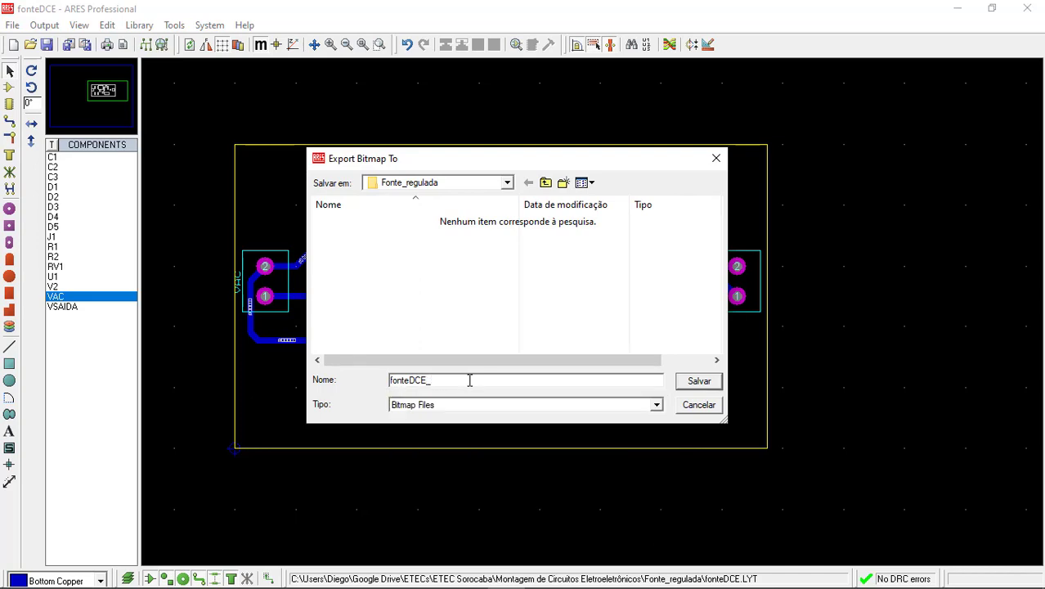
text(montagem)
click(702, 386)
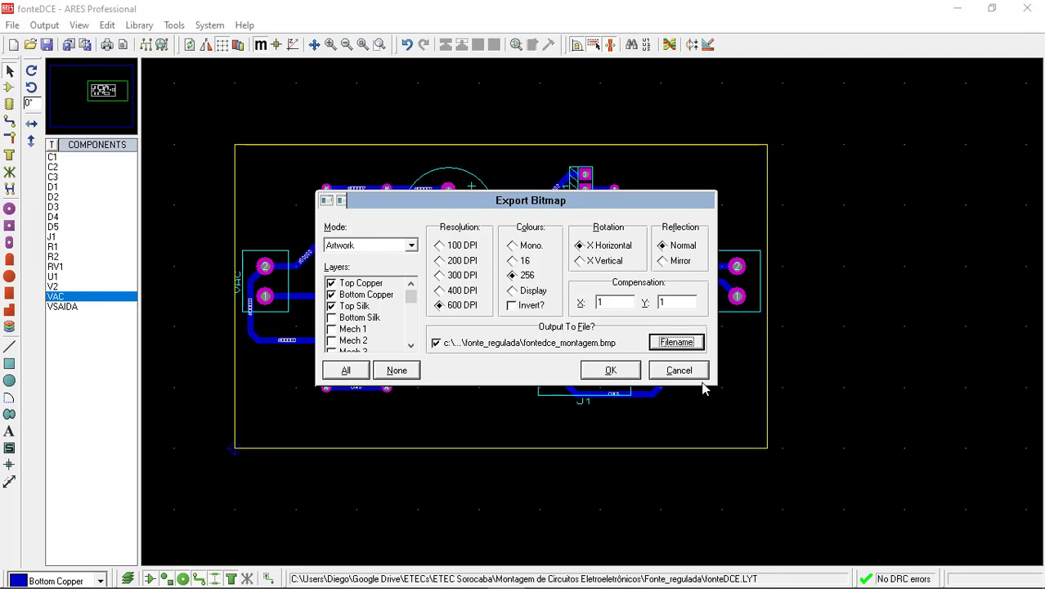
click(630, 372)
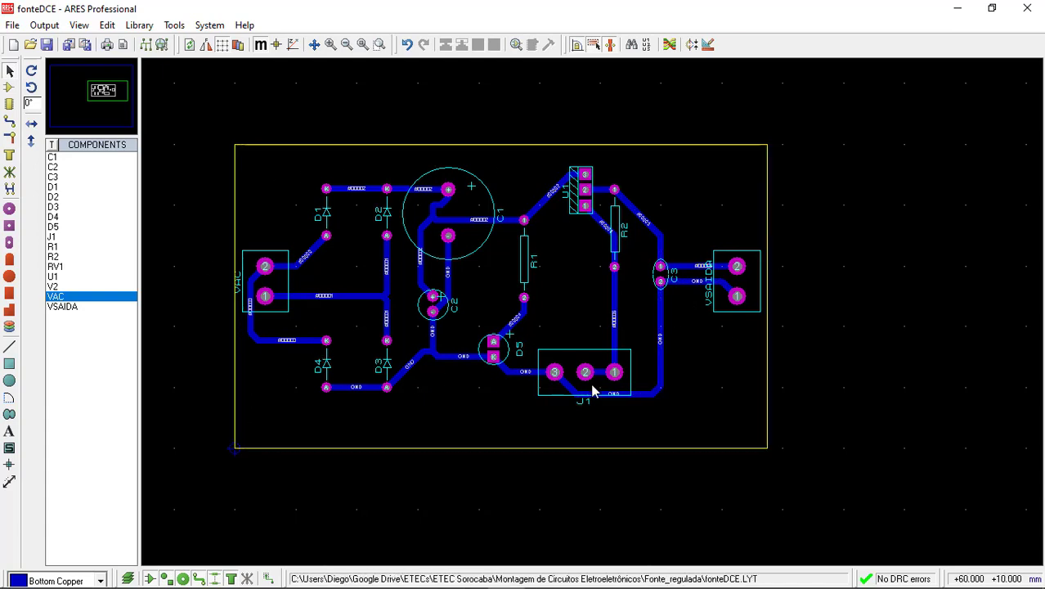
Set up another bitmap export of the board artwork in monochrome with the Top Silk layer excluded.
click(44, 24)
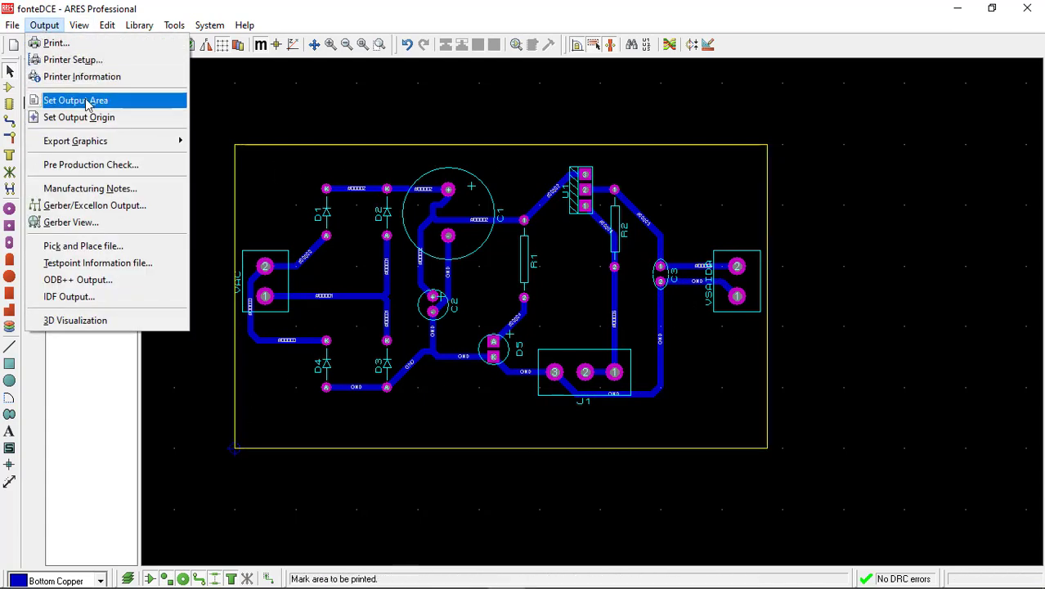
mouse_move(103, 145)
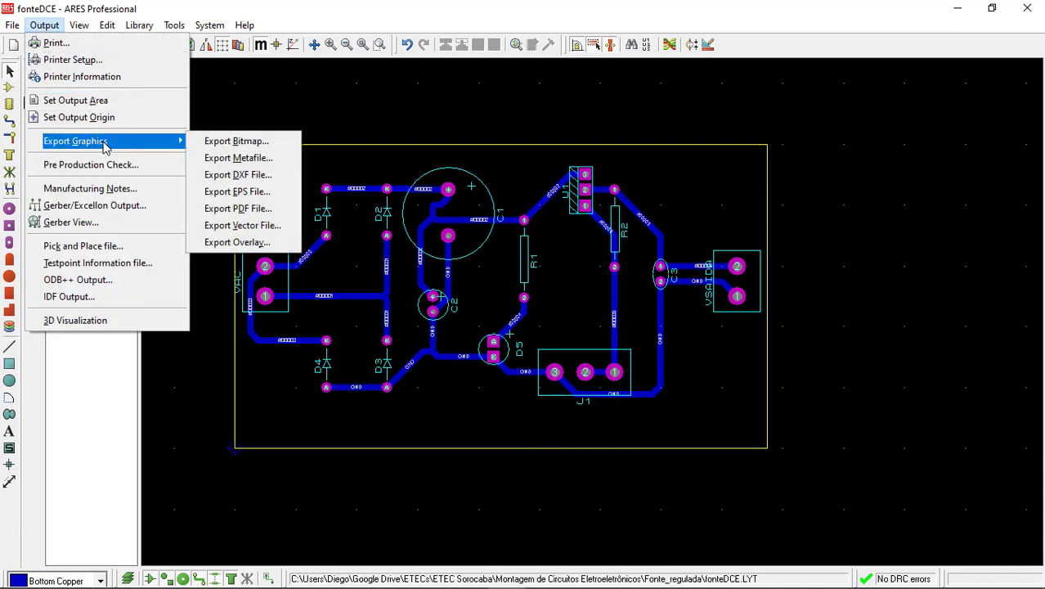
click(241, 141)
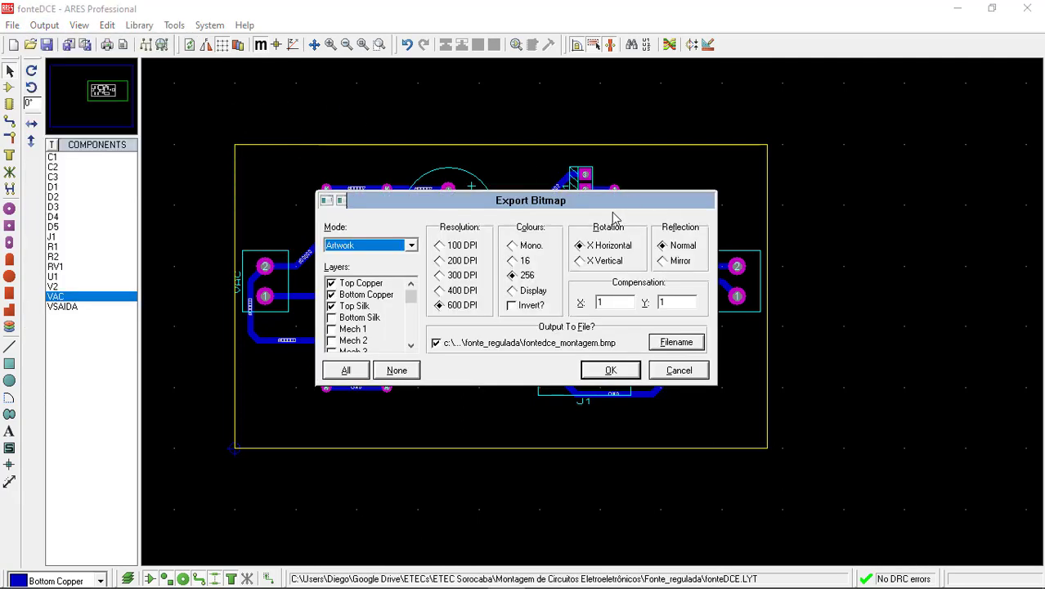
click(516, 248)
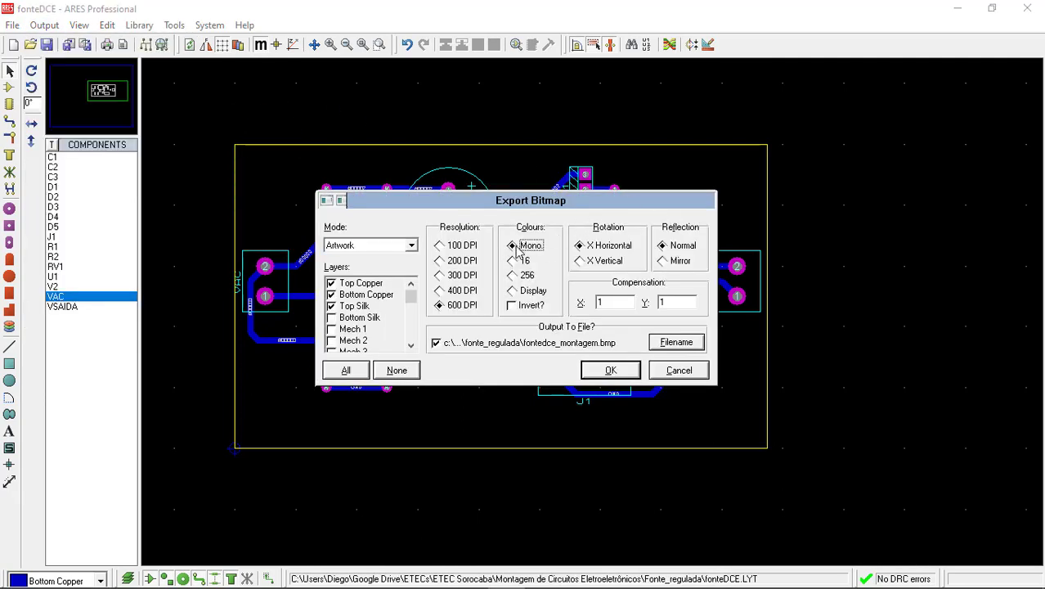
click(332, 307)
scroll(374, 341, down, 6)
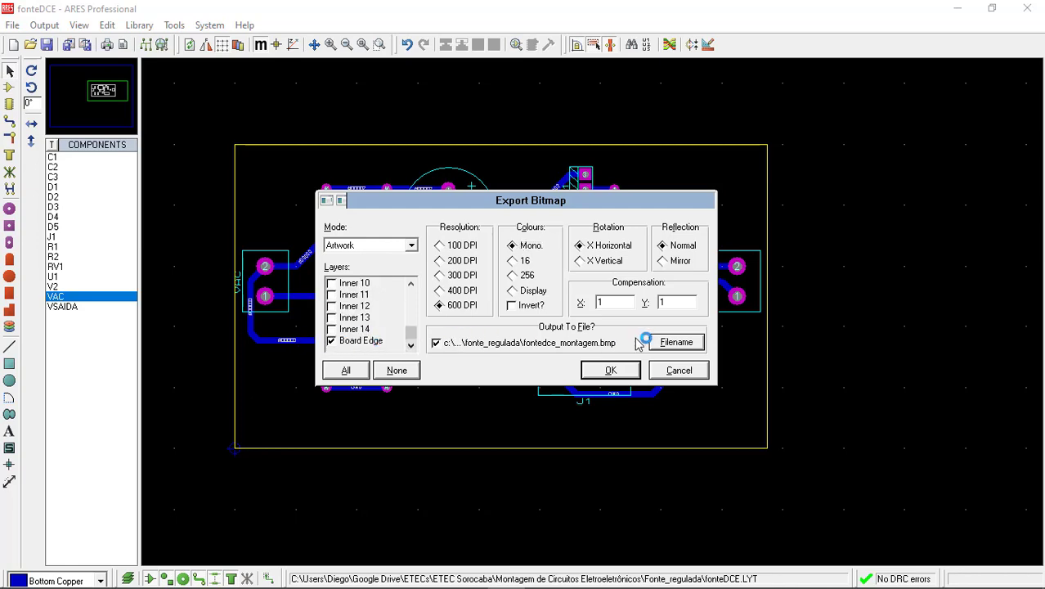
Name the output file fontedce_trilha in the Fonte_regulada folder, and export the bitmap.
click(685, 342)
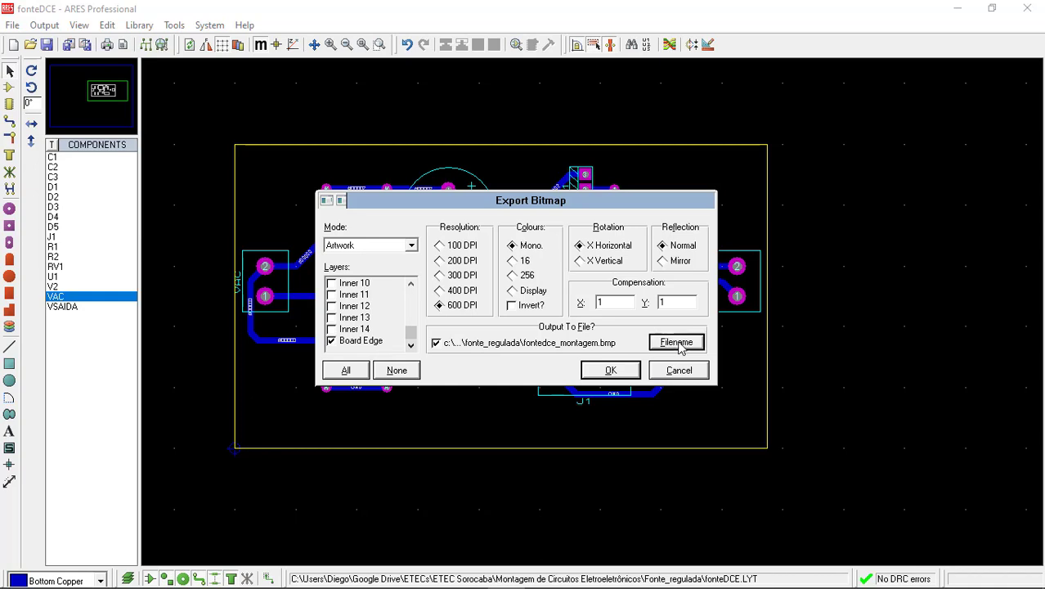
click(676, 343)
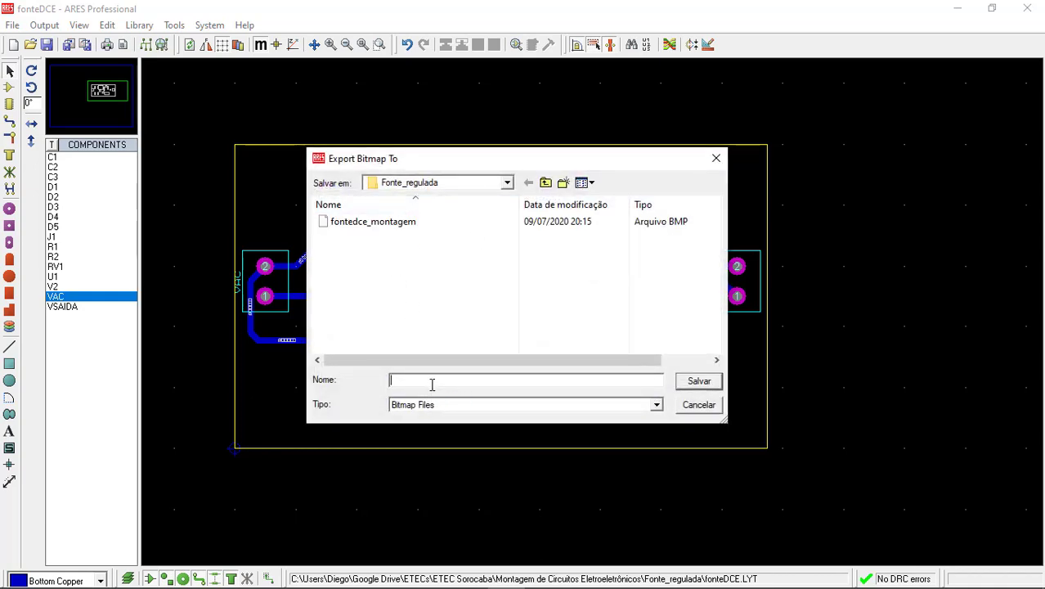
text(donted)
key(BackSpace)
key(BackSpace)
key(BackSpace)
key(BackSpace)
text(fonted)
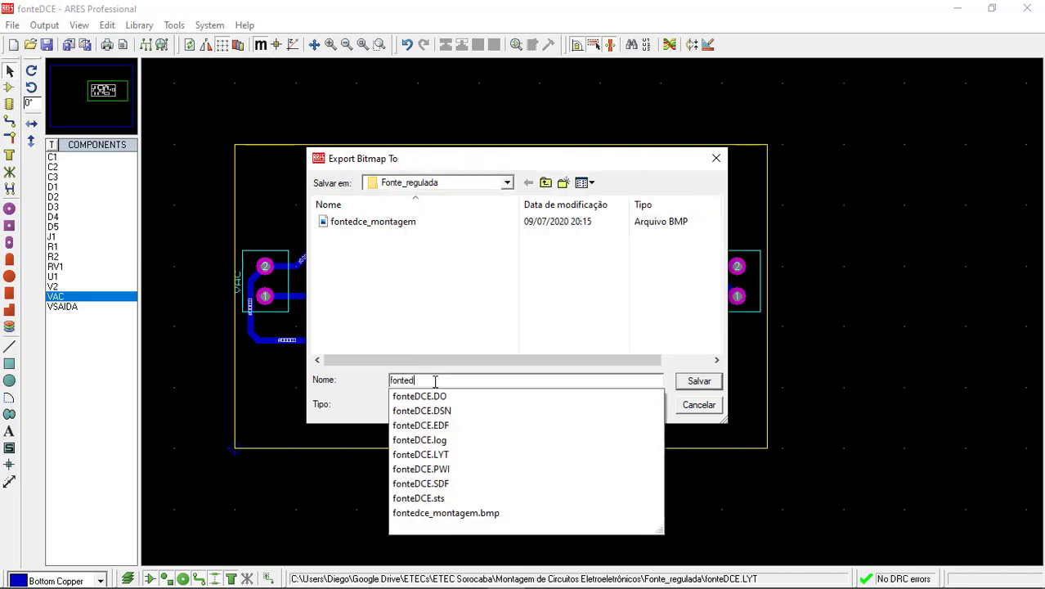
text(ce_trilha)
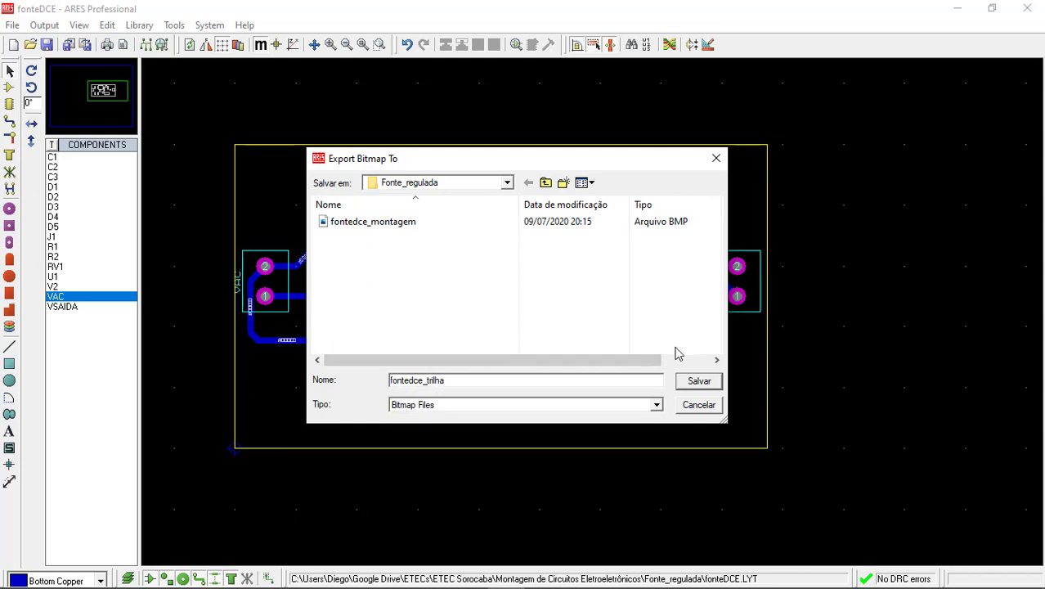
click(693, 384)
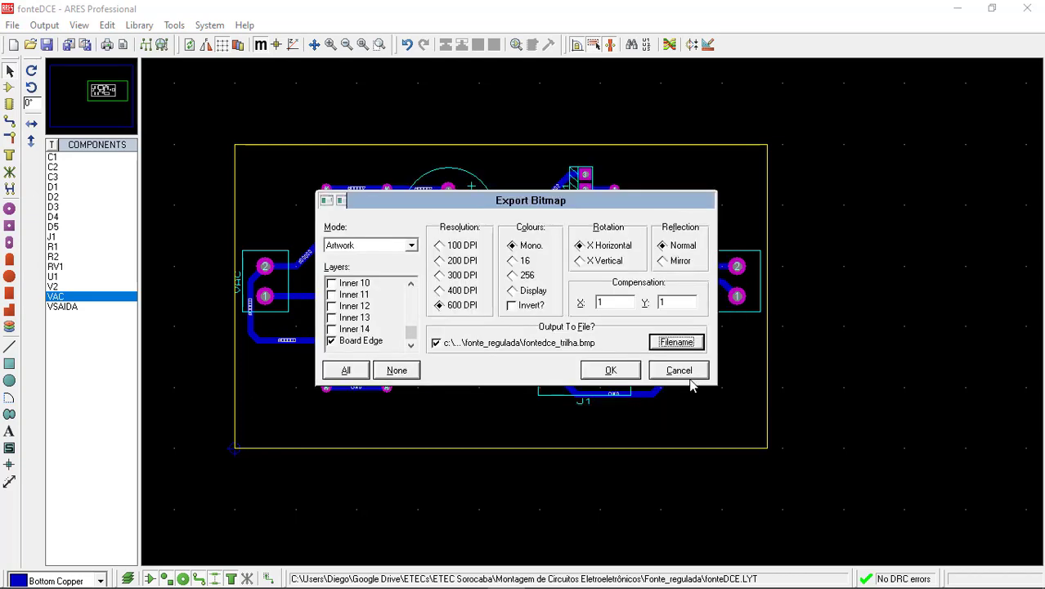
click(615, 372)
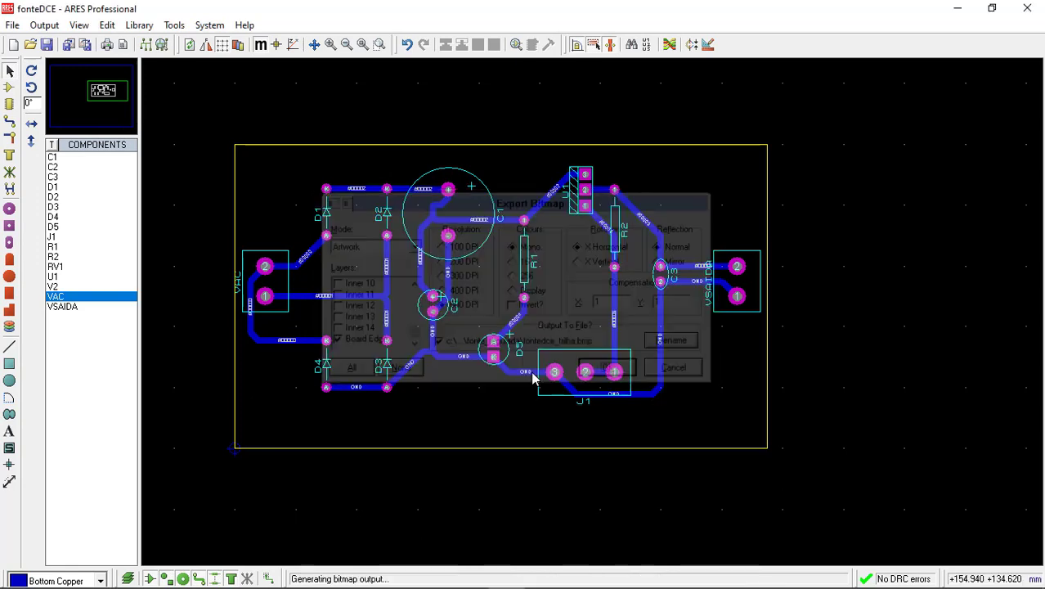
Switch to the Fonte_regulada folder in File Explorer and open the fontedce_montagem bitmap to inspect the assembly artwork.
key(alt+Tab)
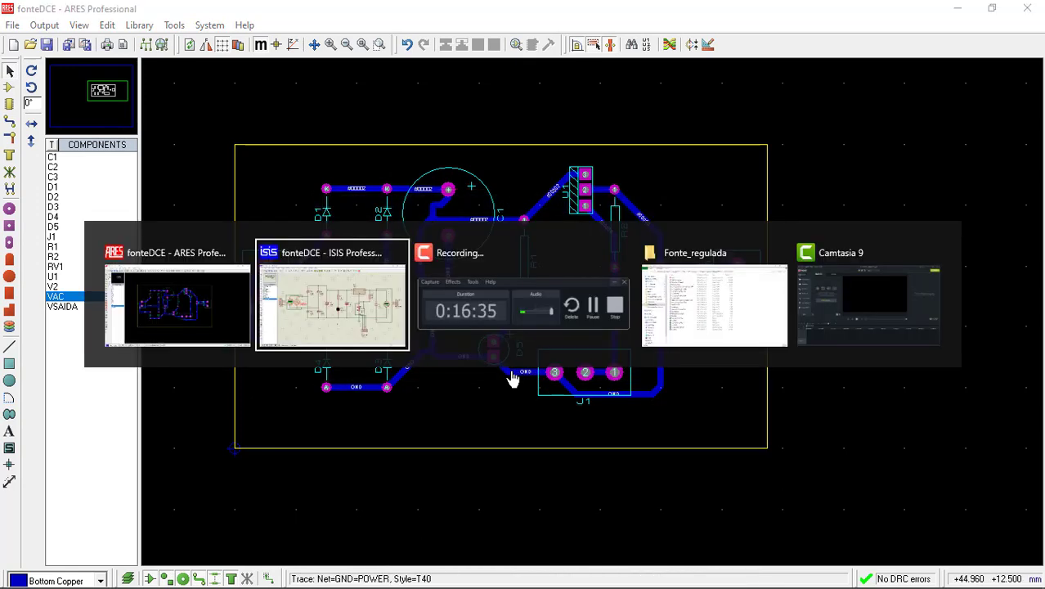
key(Tab)
key(Tab)
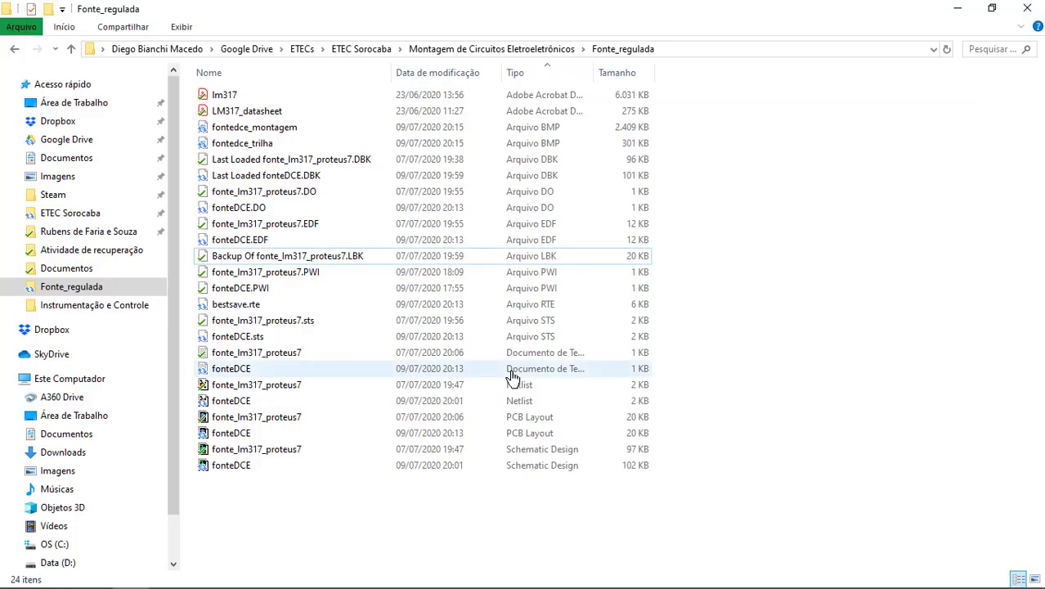
click(276, 133)
double_click(274, 129)
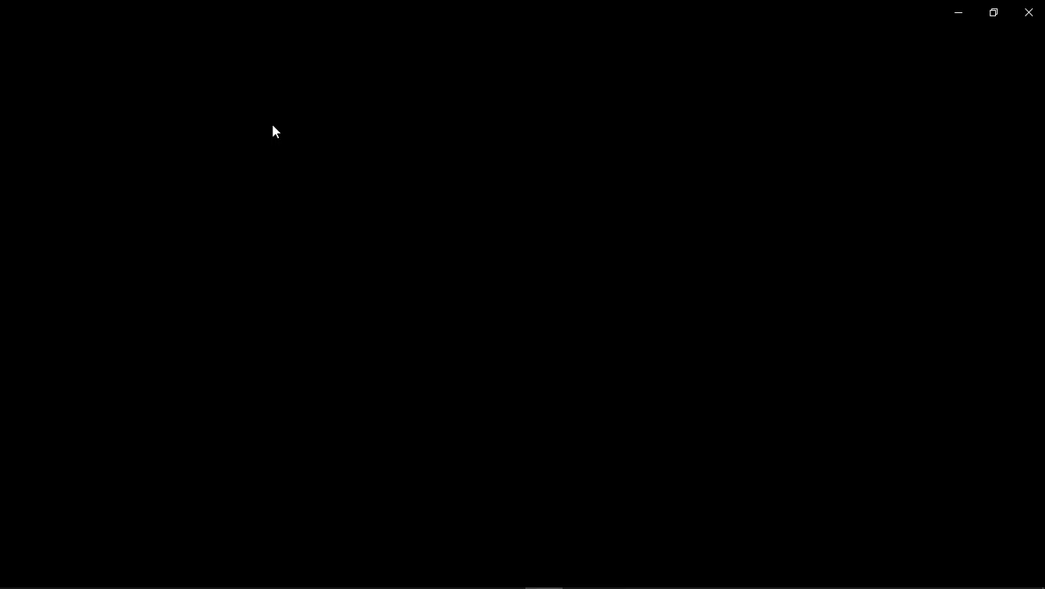
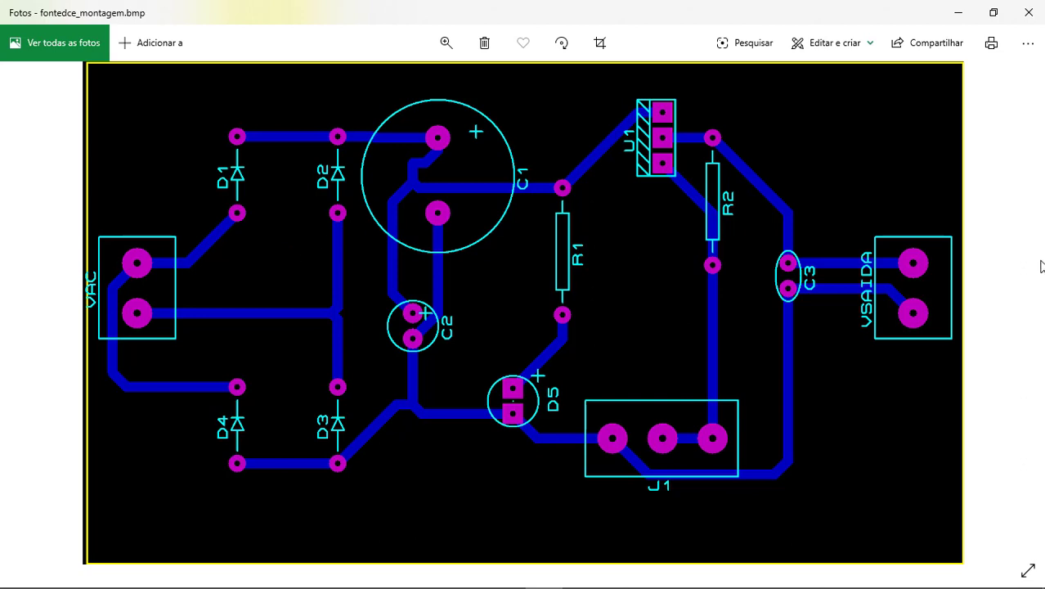
key(alt+space)
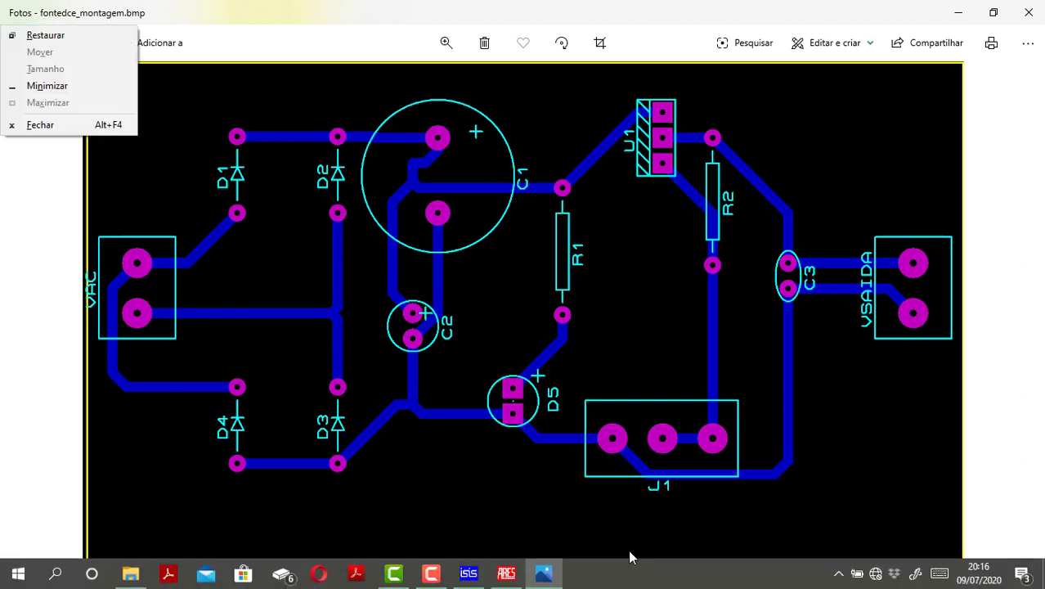
click(352, 3)
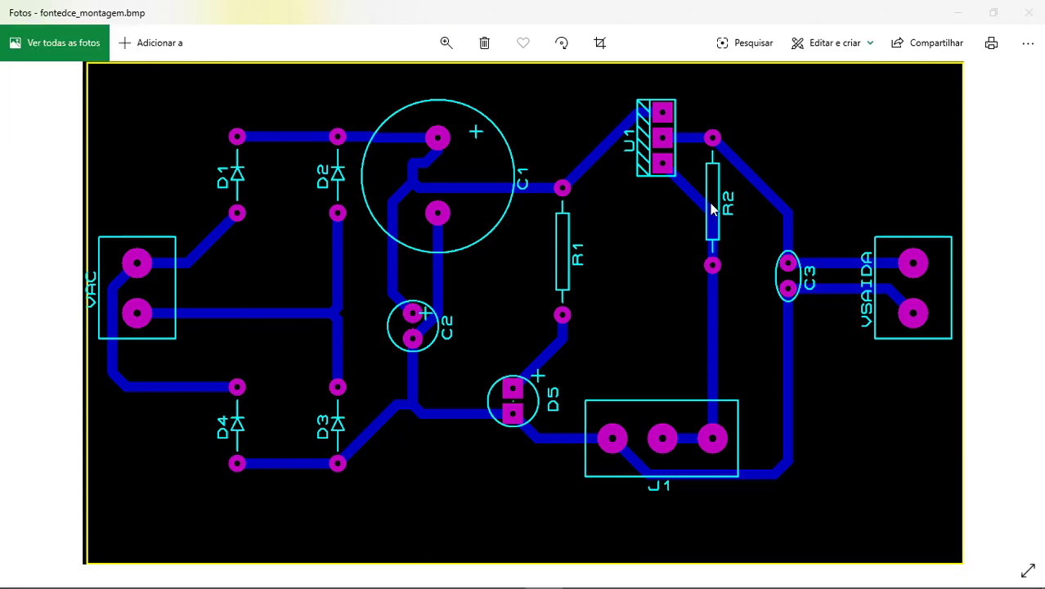
Return to the Fonte_regulada folder and open the fontedce_trilha bitmap to inspect the track artwork.
key(alt+Tab)
click(488, 223)
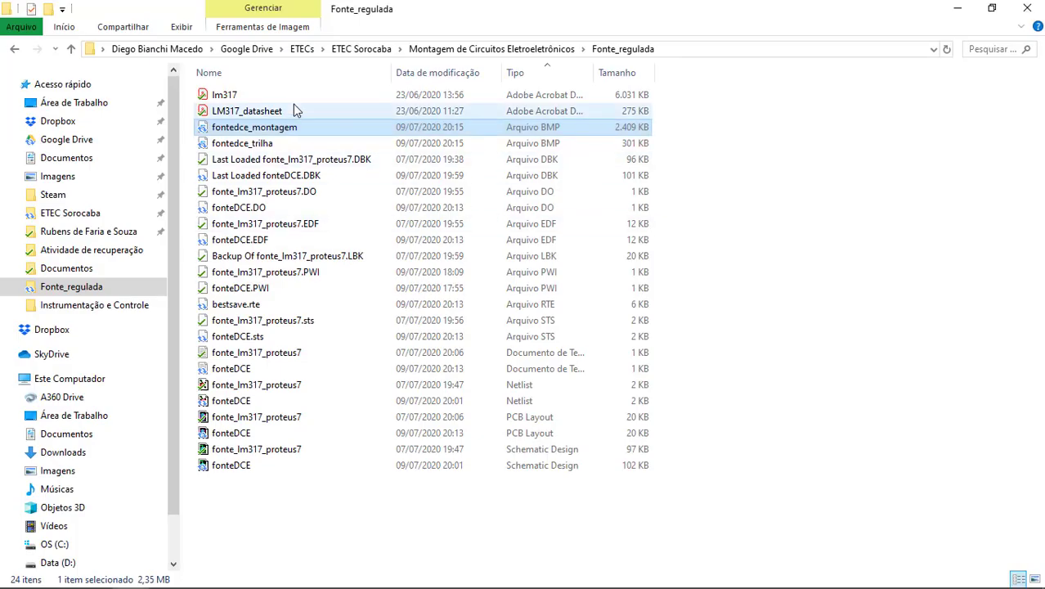
click(265, 145)
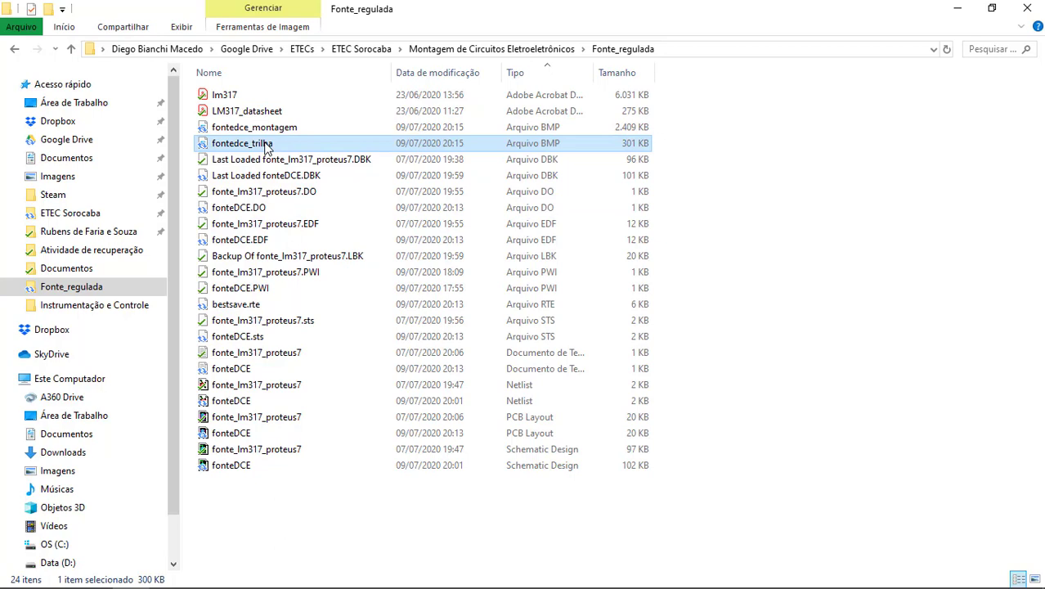
double_click(266, 145)
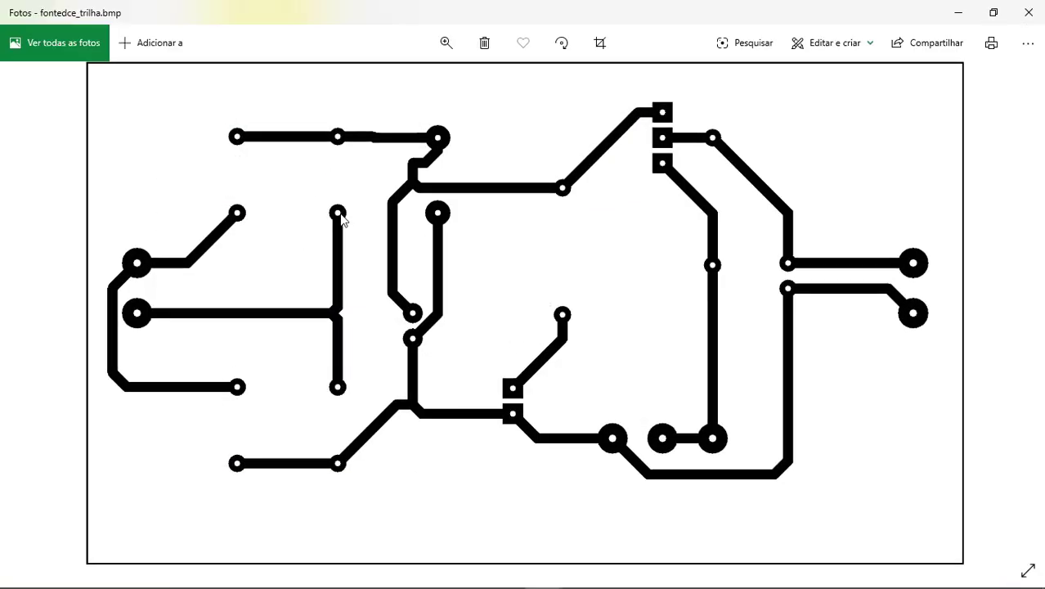
Compare the fontedce_trilha and fontedce_montagem images by alternating between their Photos windows.
key(alt+Tab)
key(Tab)
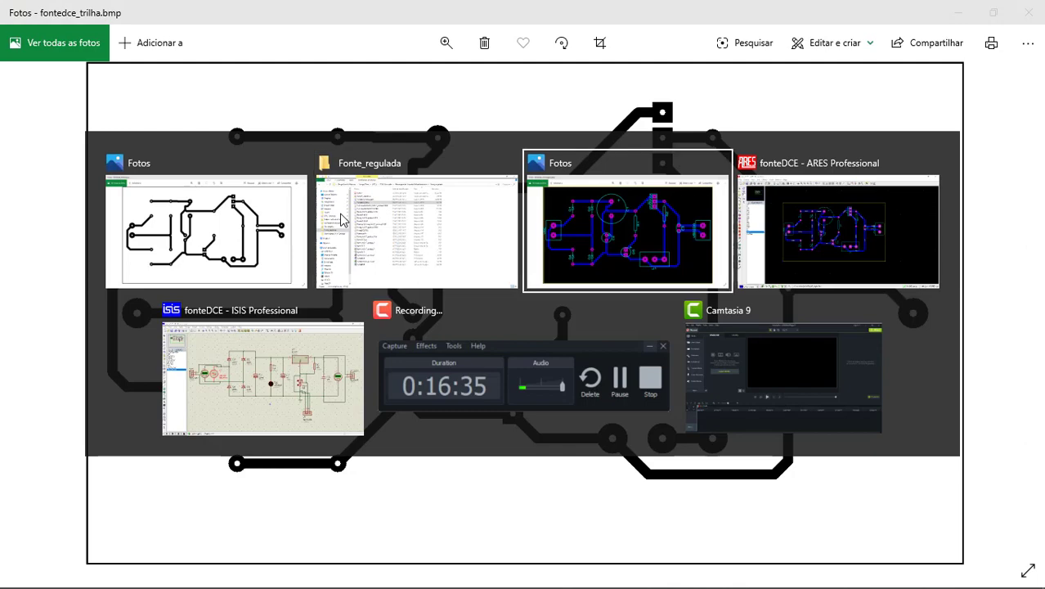
key(alt+Tab)
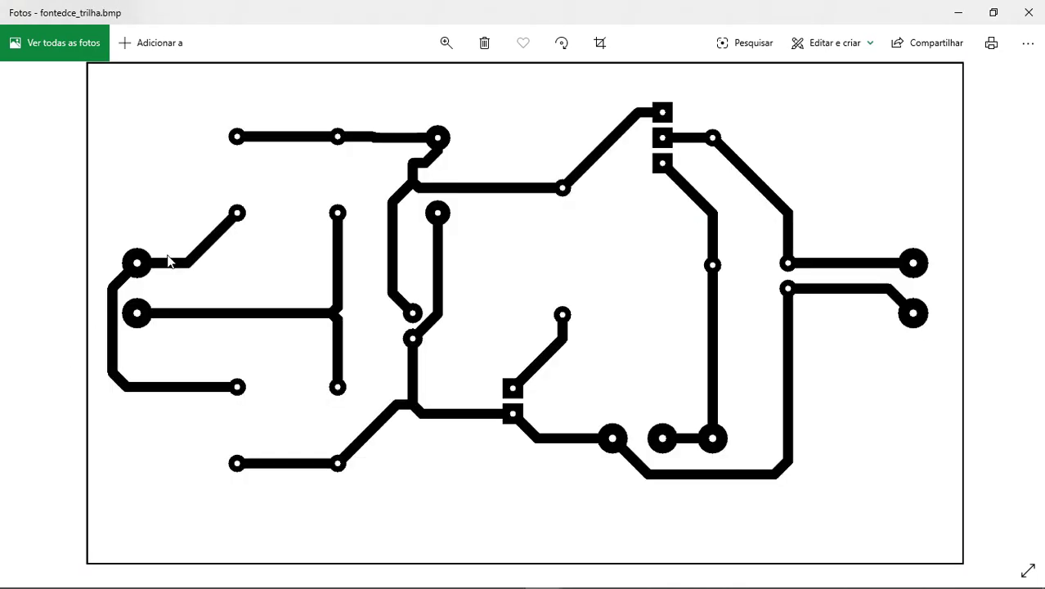
key(alt+Tab)
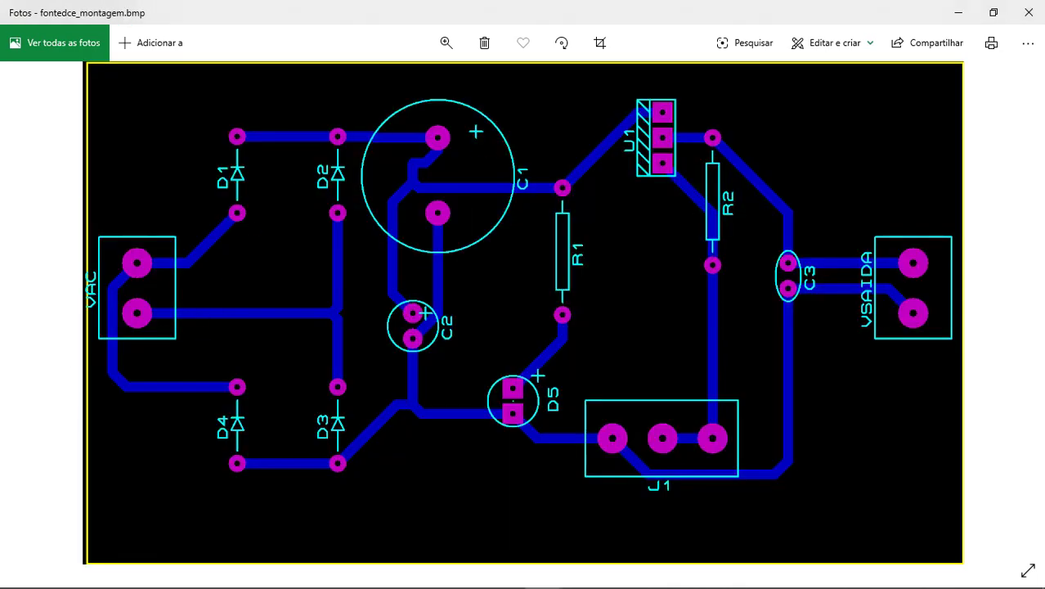
key(alt+Tab)
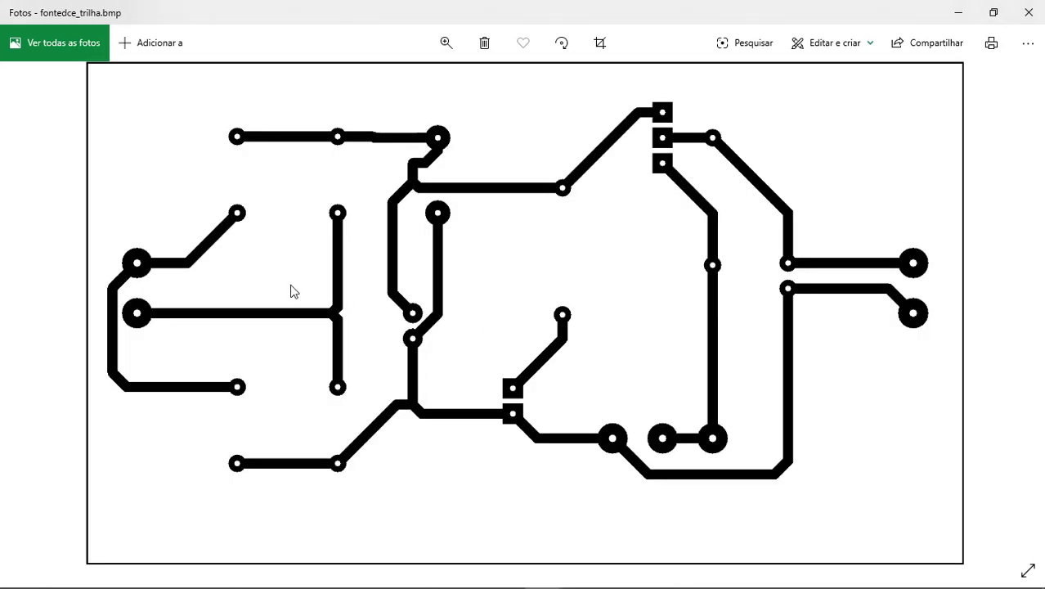
key(alt+Tab)
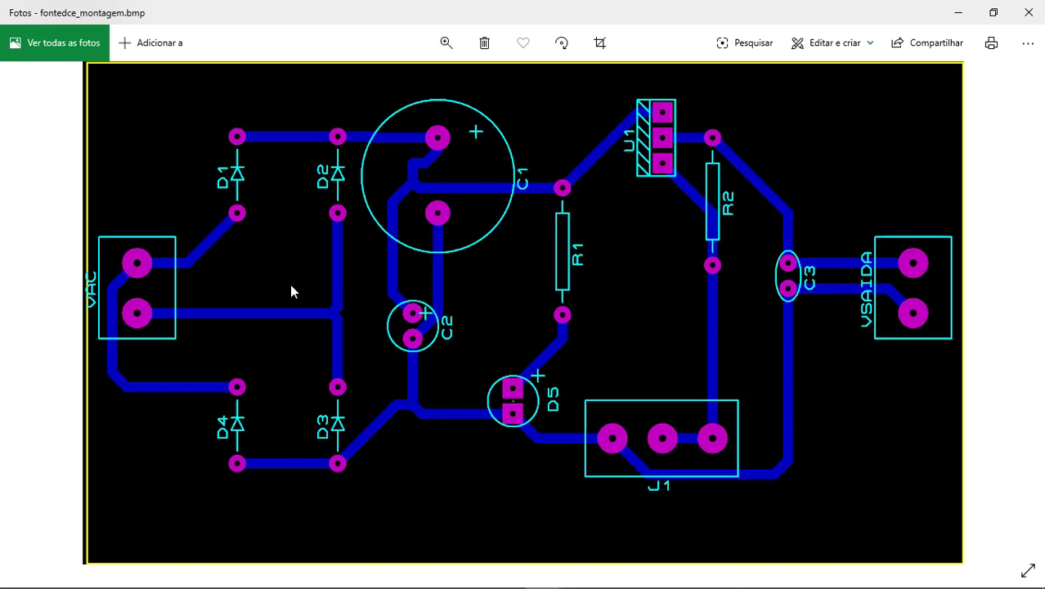
key(alt+Tab)
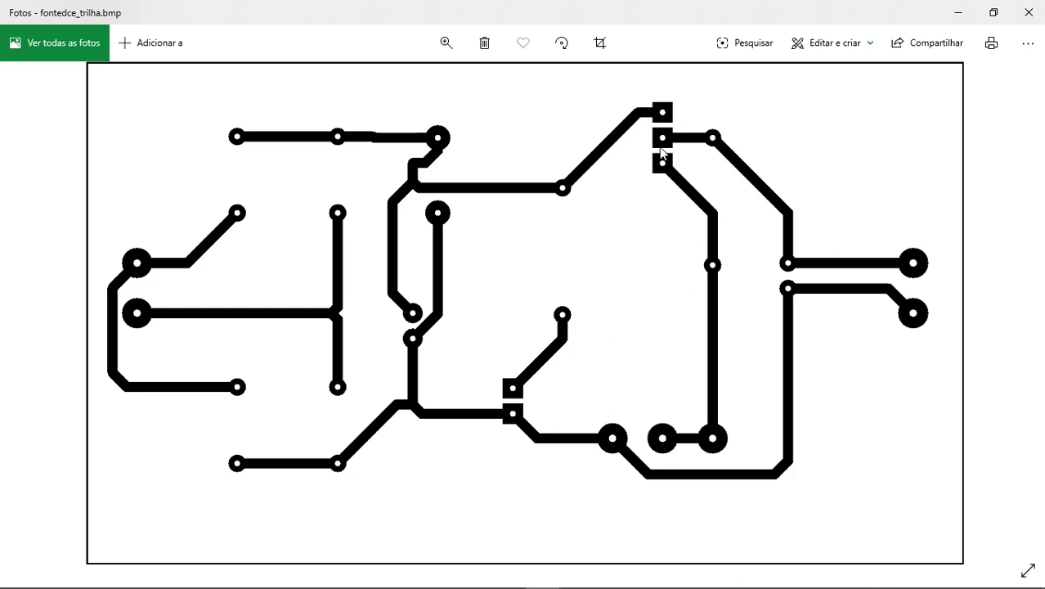
Switch to ARES and place the 2D graphics text "PLACA DA FONTE DCE ATUOMAÇÃO INDUSTRIAL" near the board's upper right edge.
key(alt+Tab)
key(alt+Tab)
key(alt+Tab)
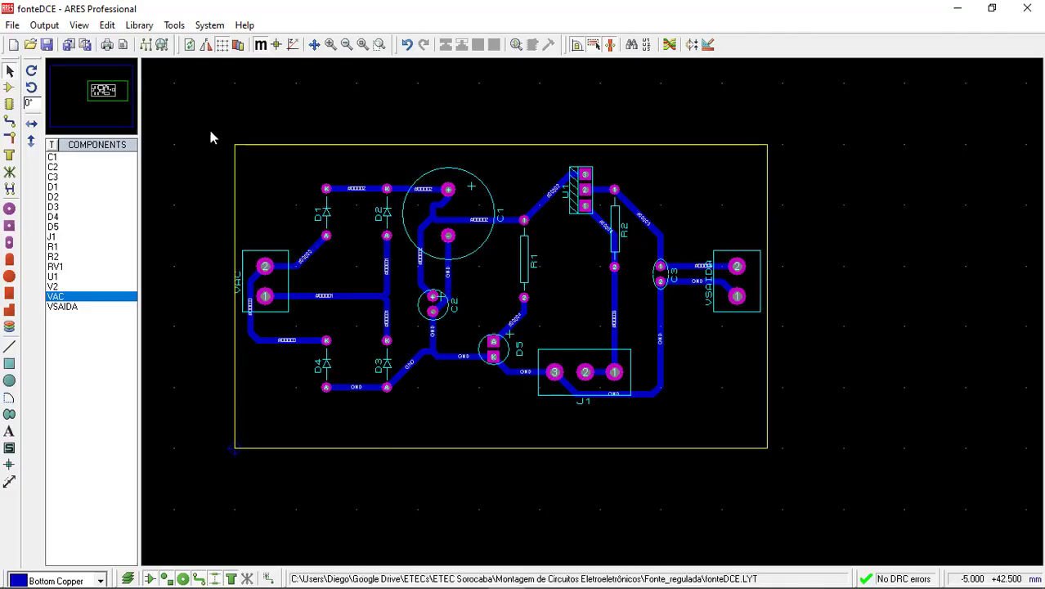
click(56, 27)
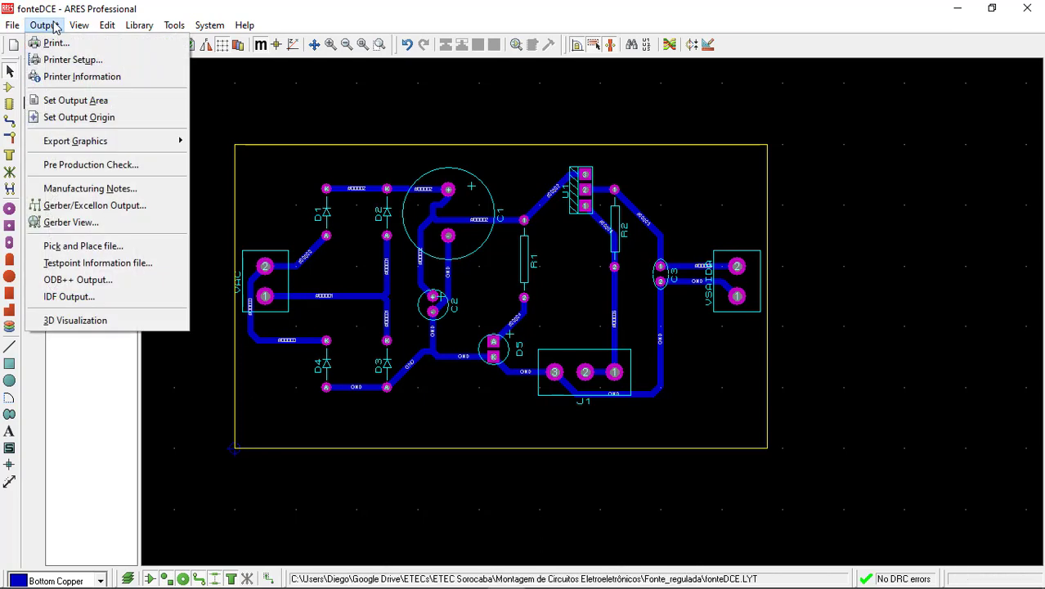
click(54, 27)
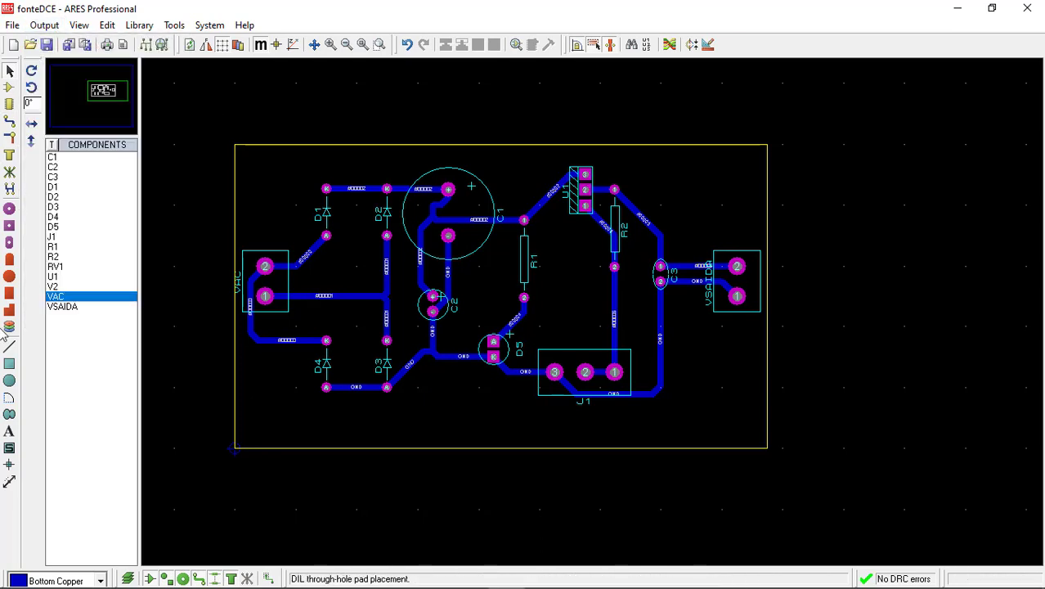
click(7, 433)
click(662, 173)
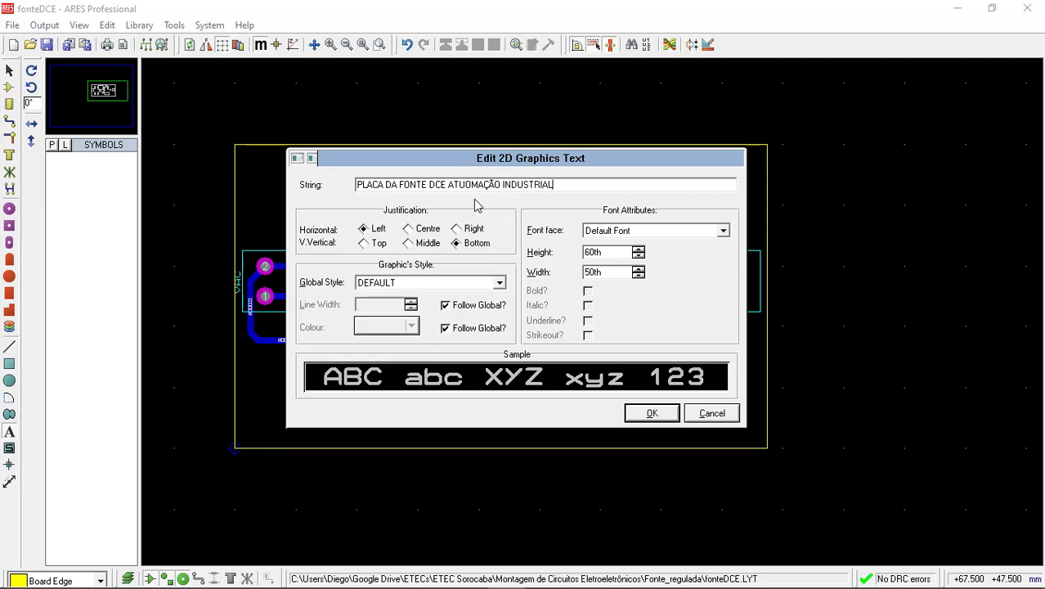
click(636, 413)
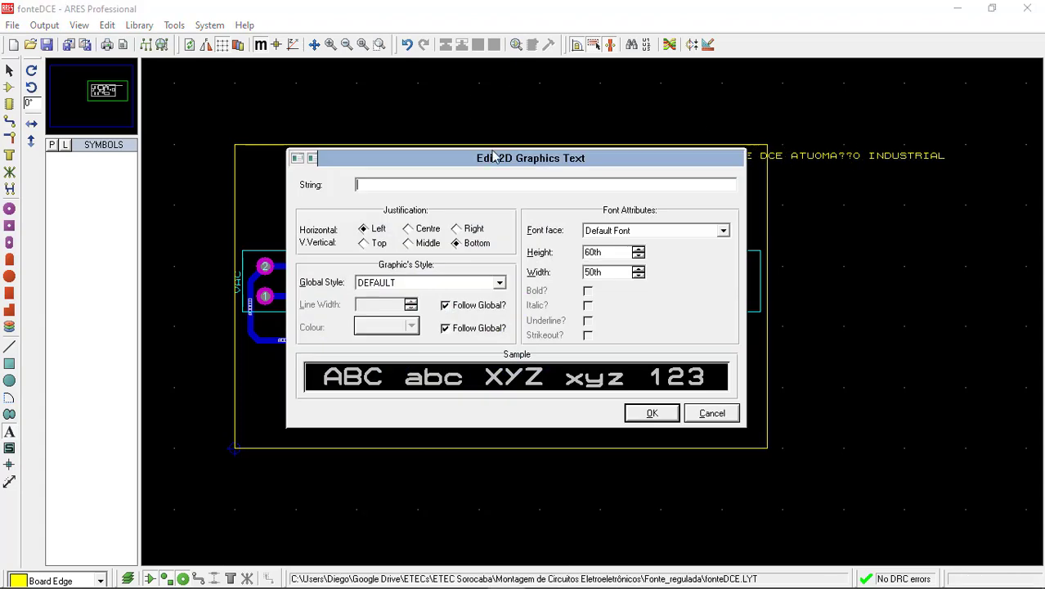
click(715, 414)
click(823, 154)
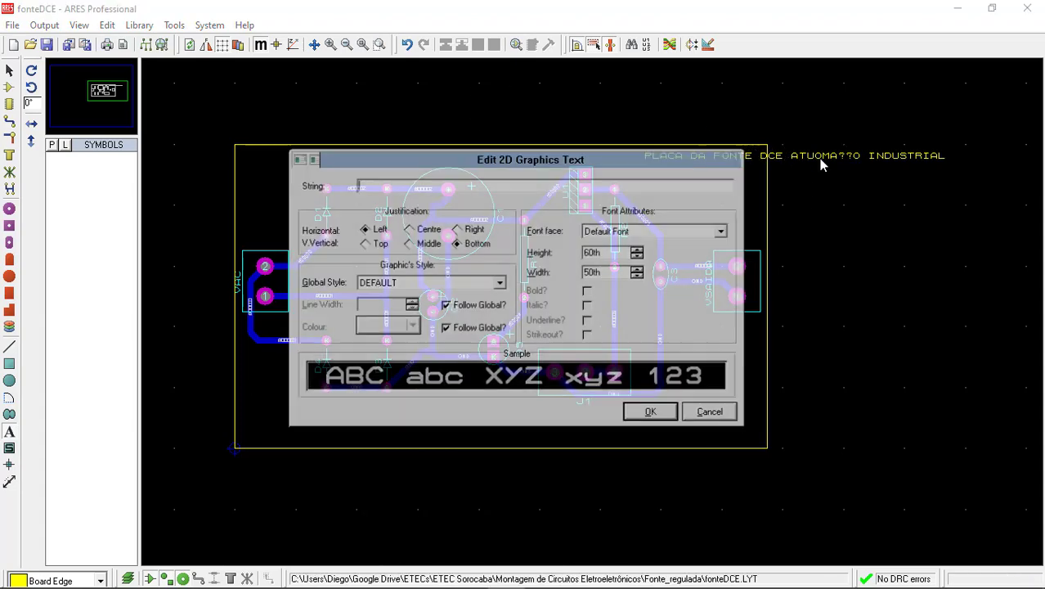
click(648, 415)
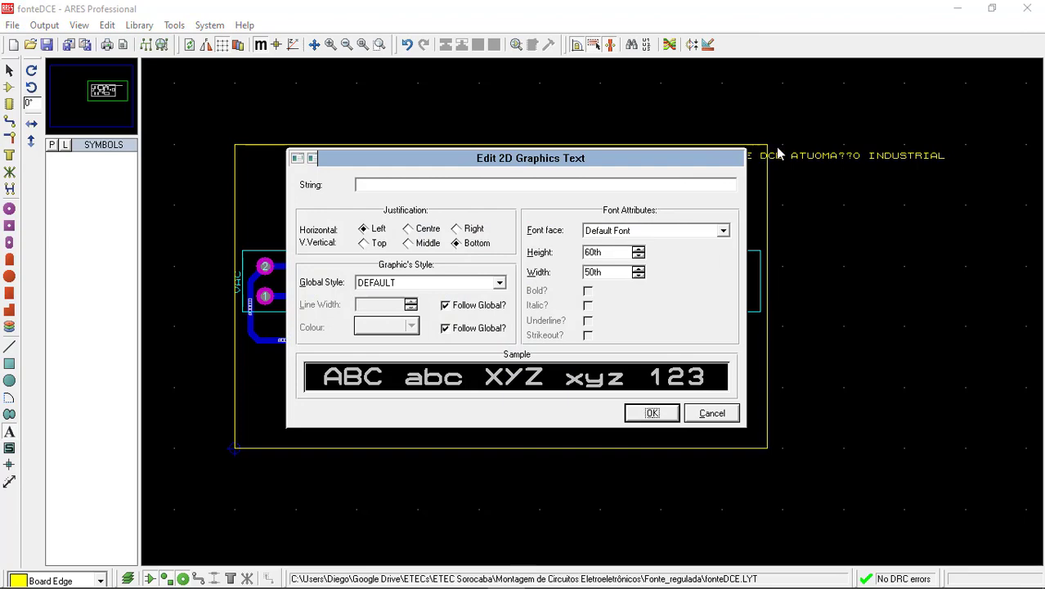
click(710, 414)
Correct the 2D graphics text to read "PLACA DA FONTE DCE AUTOMACAO INDUSTRIAL".
right_click(840, 152)
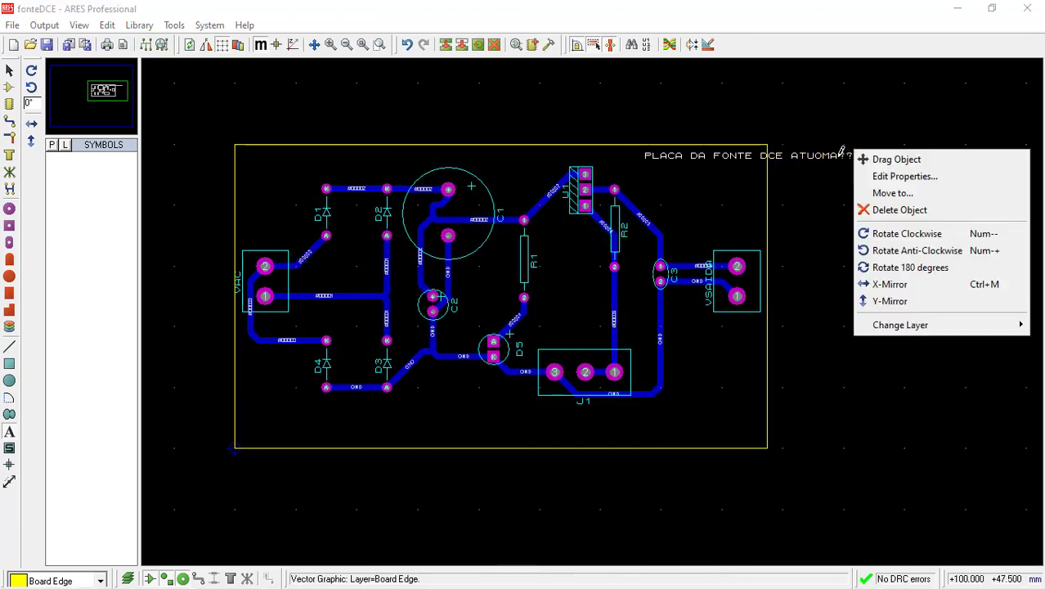
click(890, 176)
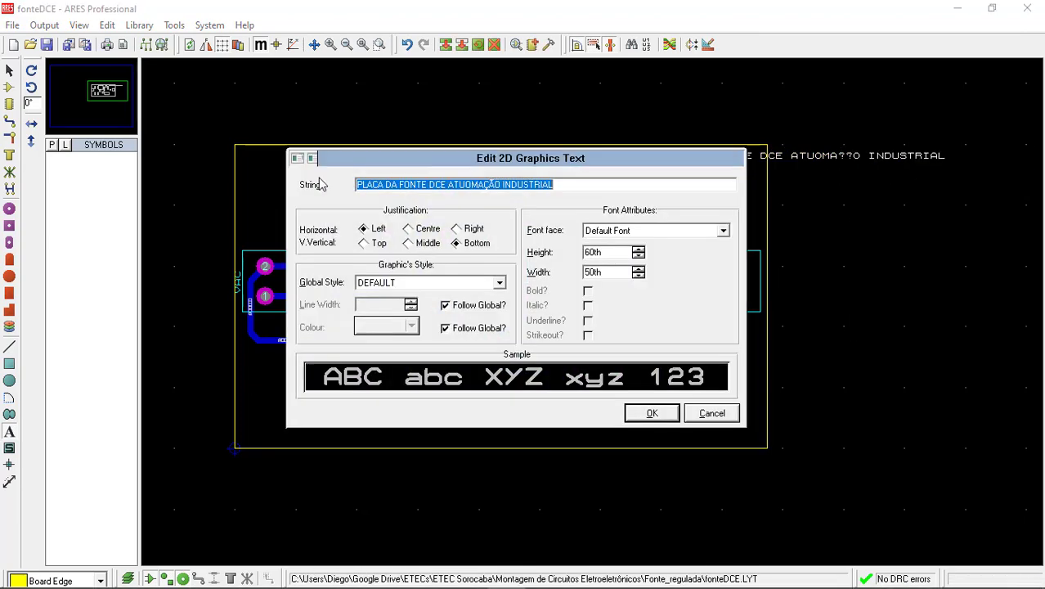
click(462, 185)
key(BackSpace)
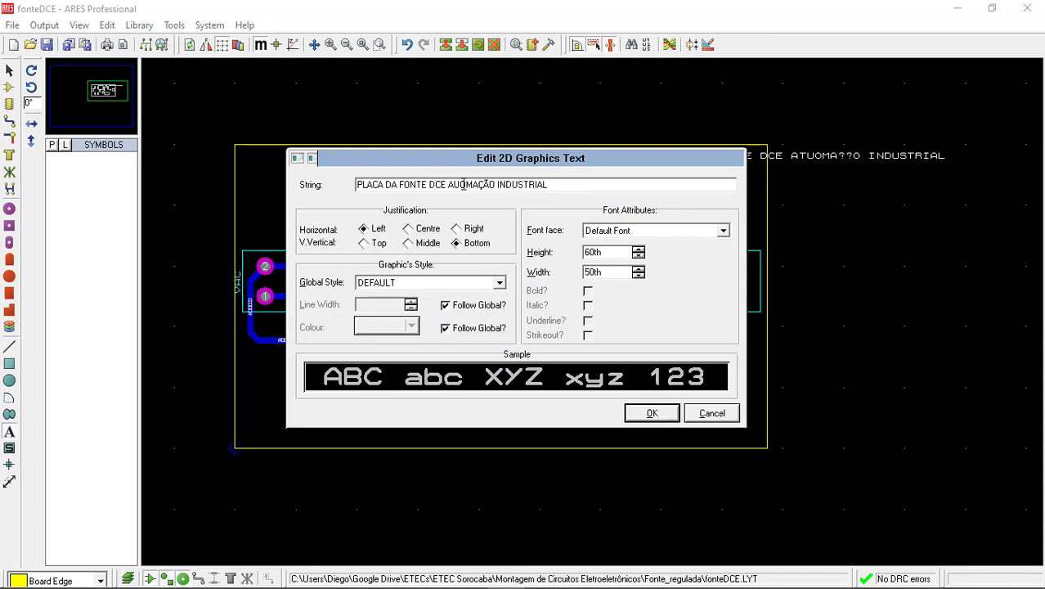
text(T)
key(Delete)
key(Delete)
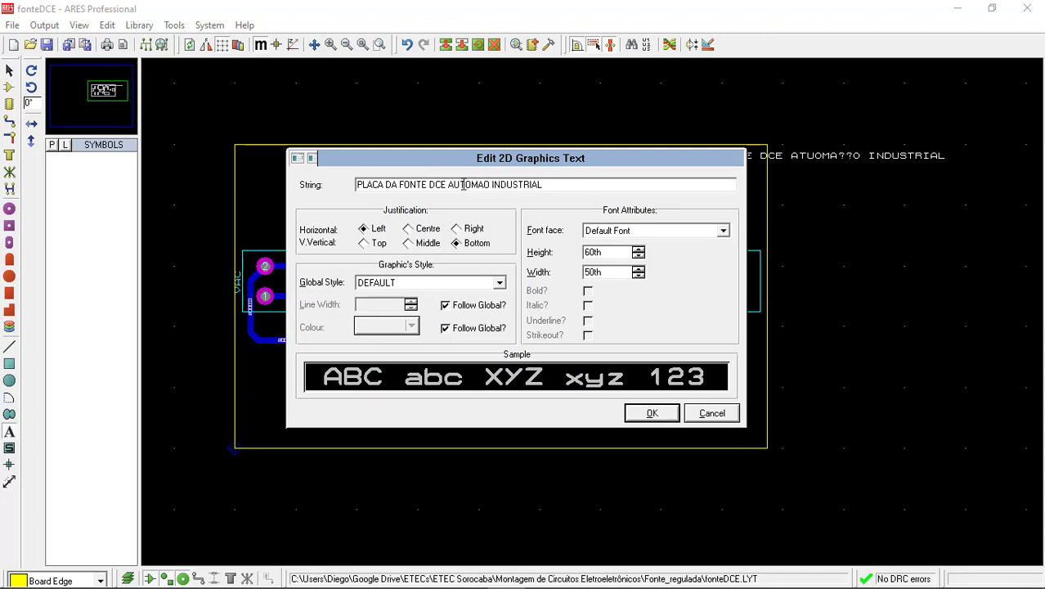
text(CA)
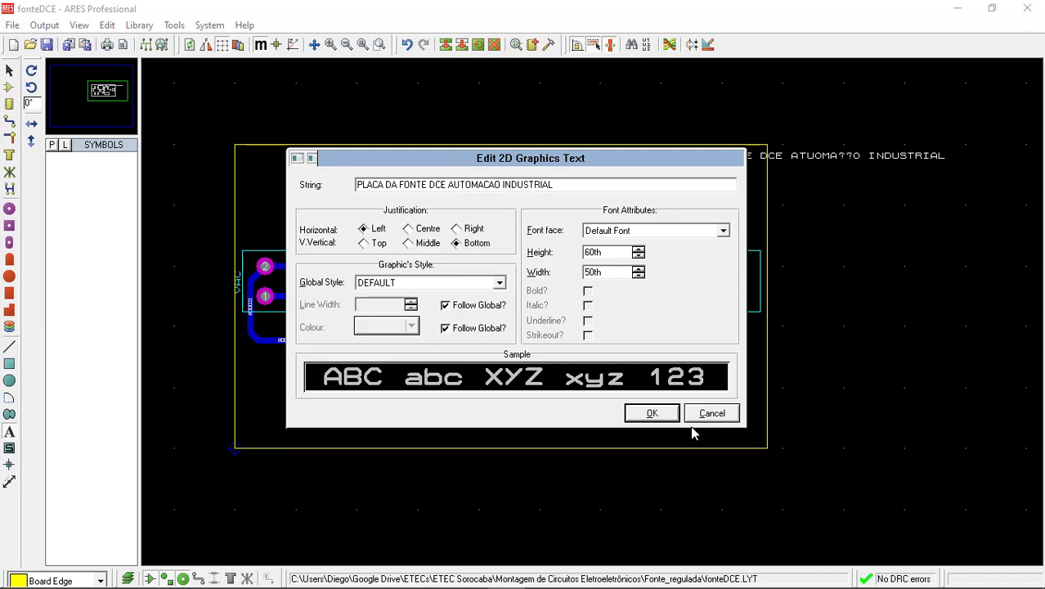
click(651, 414)
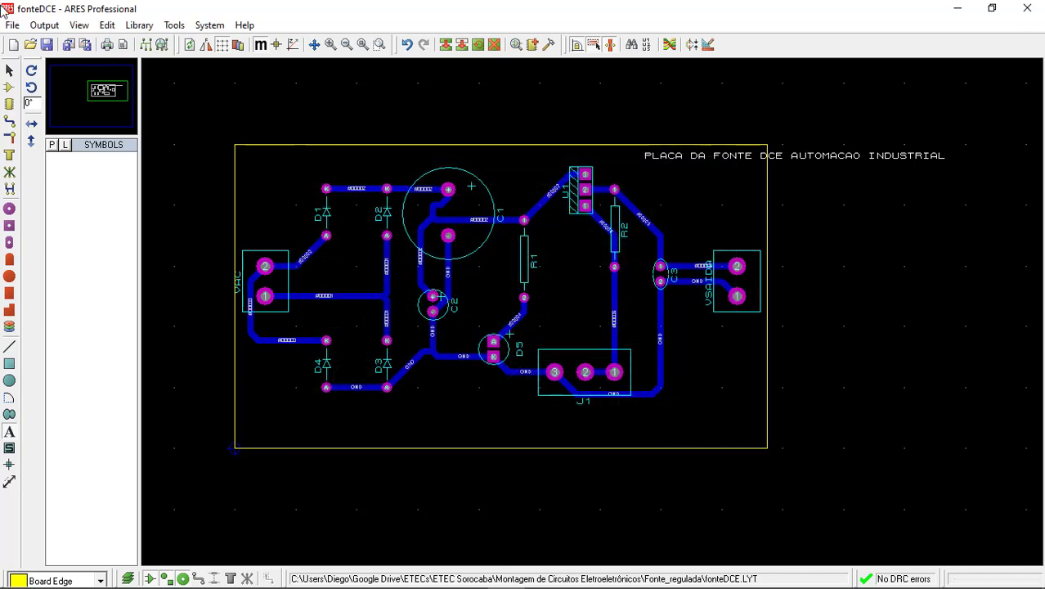
Move the board text inside the board outline, just above its lower edge and below diodes D3 and D4.
double_click(847, 158)
click(712, 414)
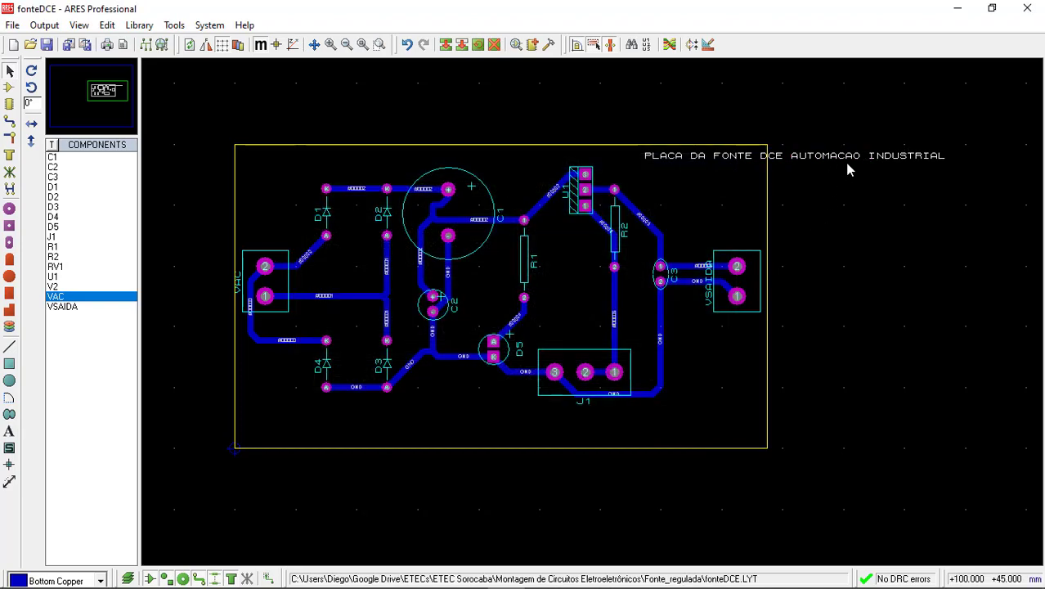
click(847, 161)
drag(847, 161, 489, 426)
right_click(488, 426)
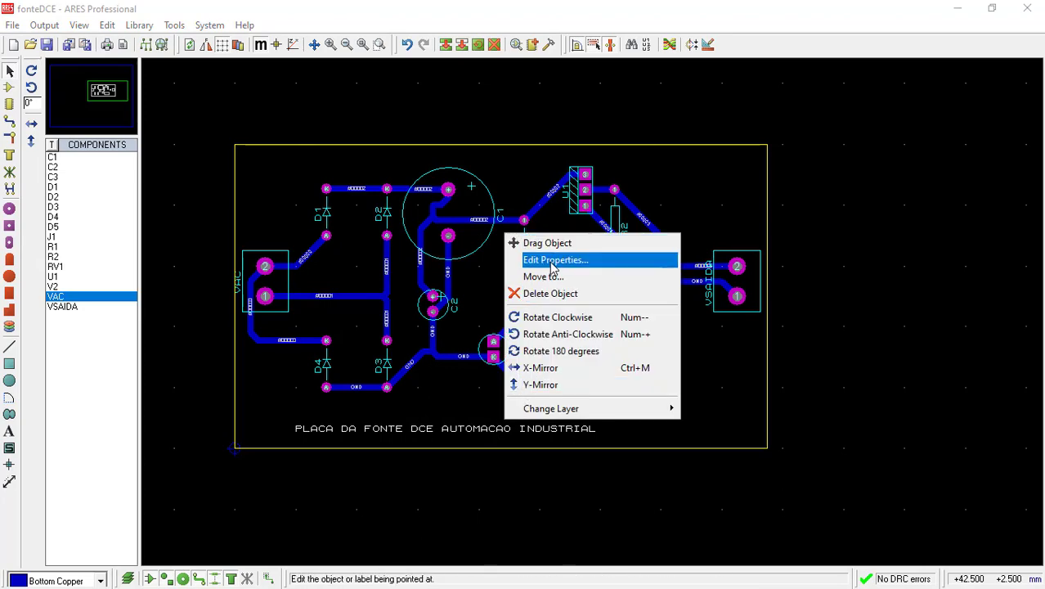
double_click(364, 434)
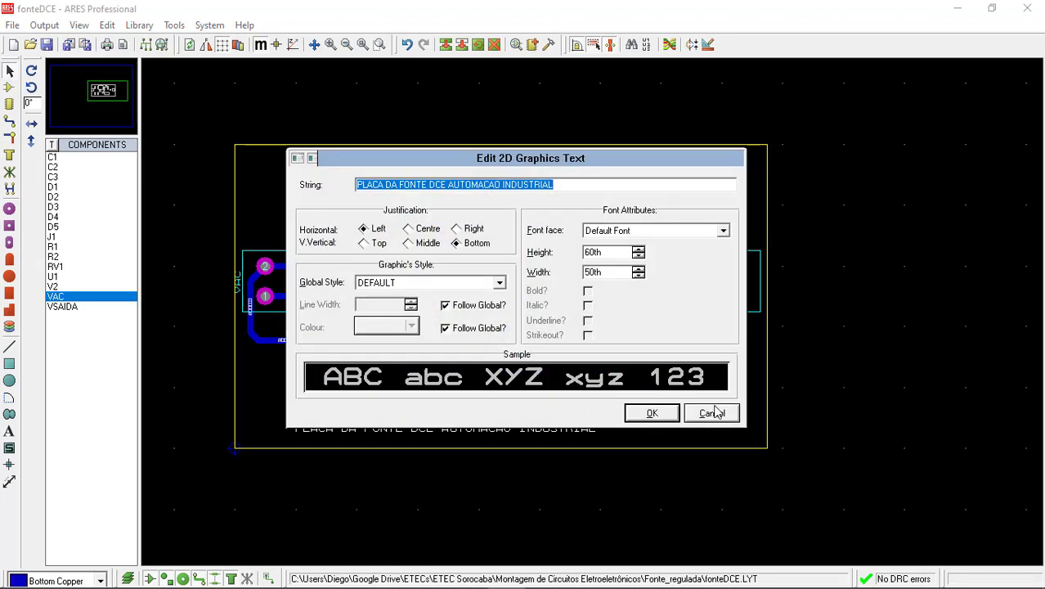
click(711, 413)
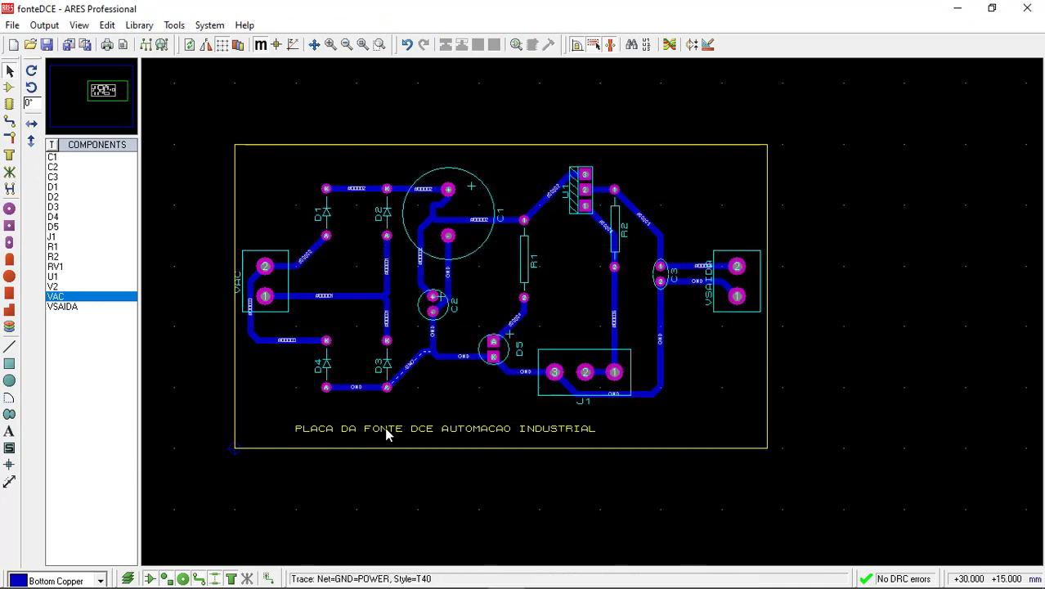
Try to put the selected board text on Bottom Copper by changing the current layer.
click(417, 440)
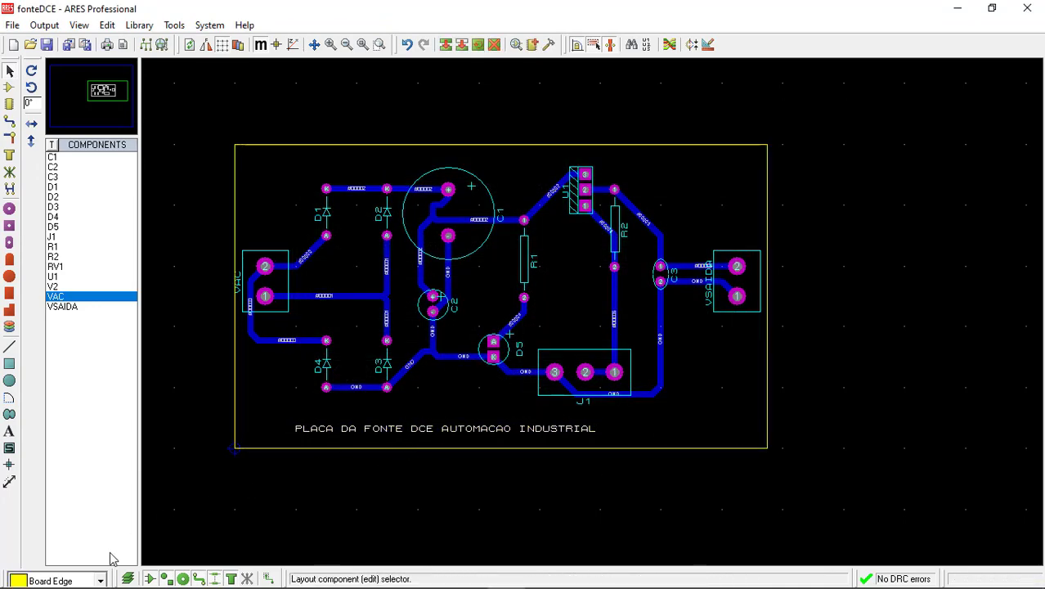
click(100, 581)
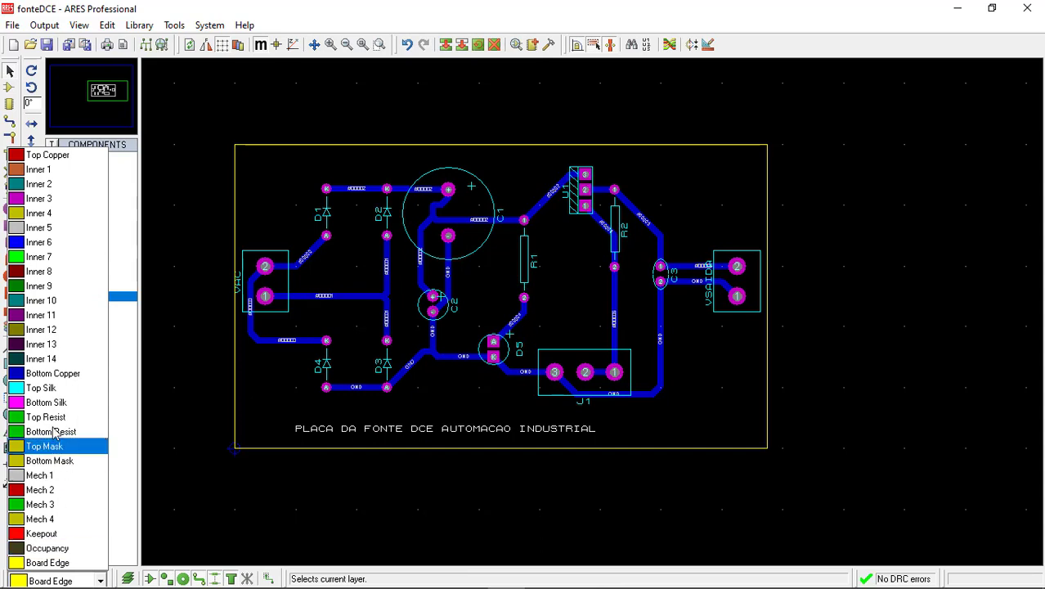
click(56, 374)
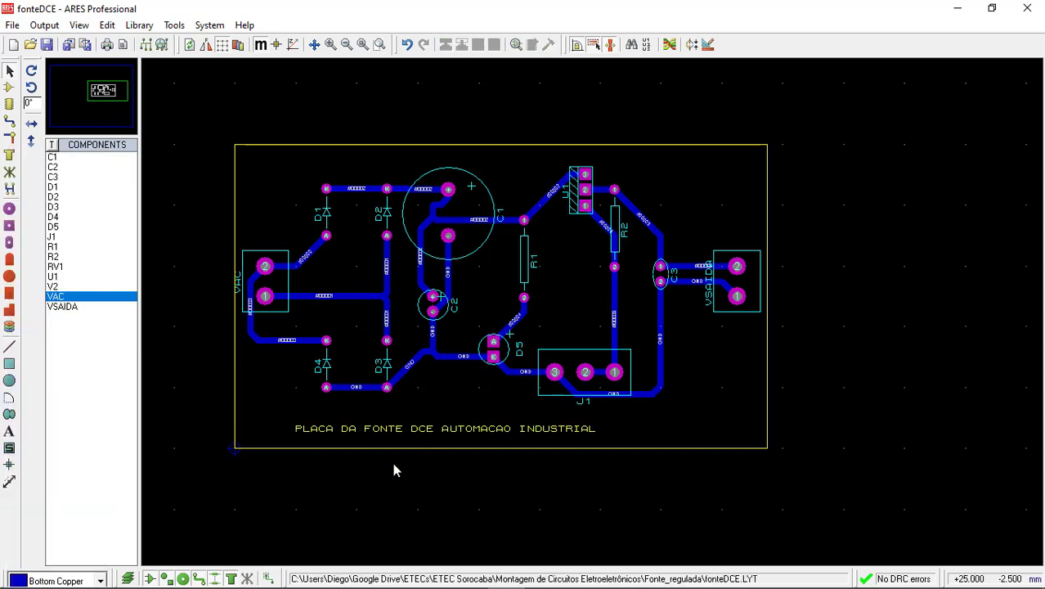
click(414, 435)
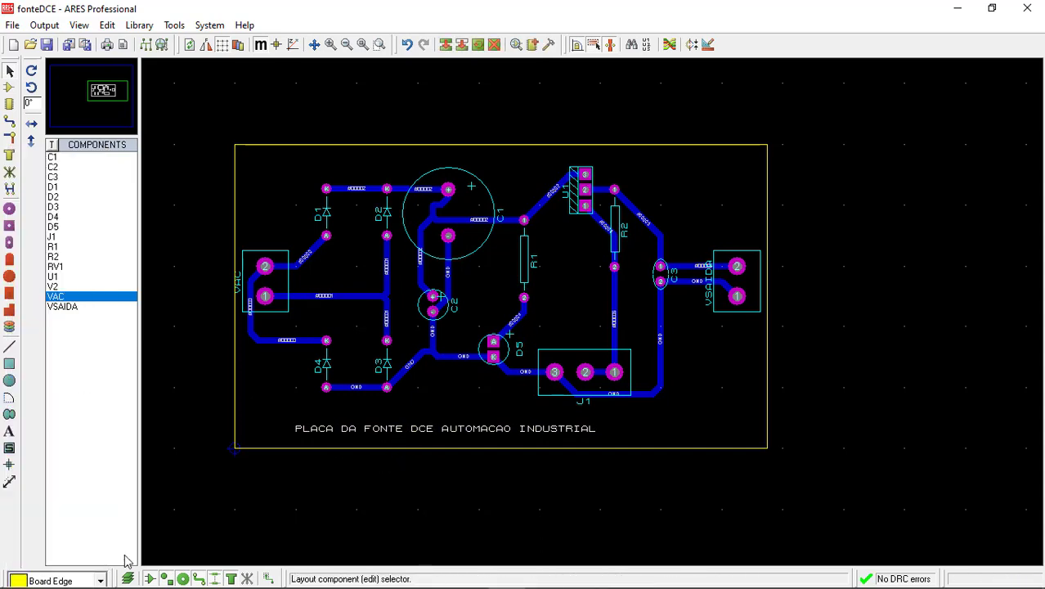
click(100, 581)
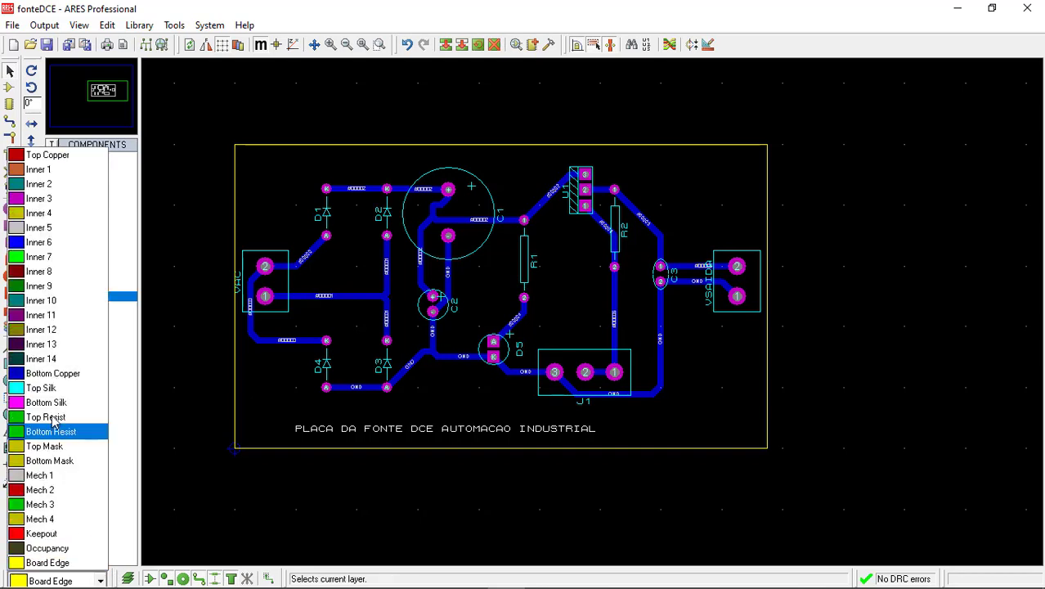
click(54, 373)
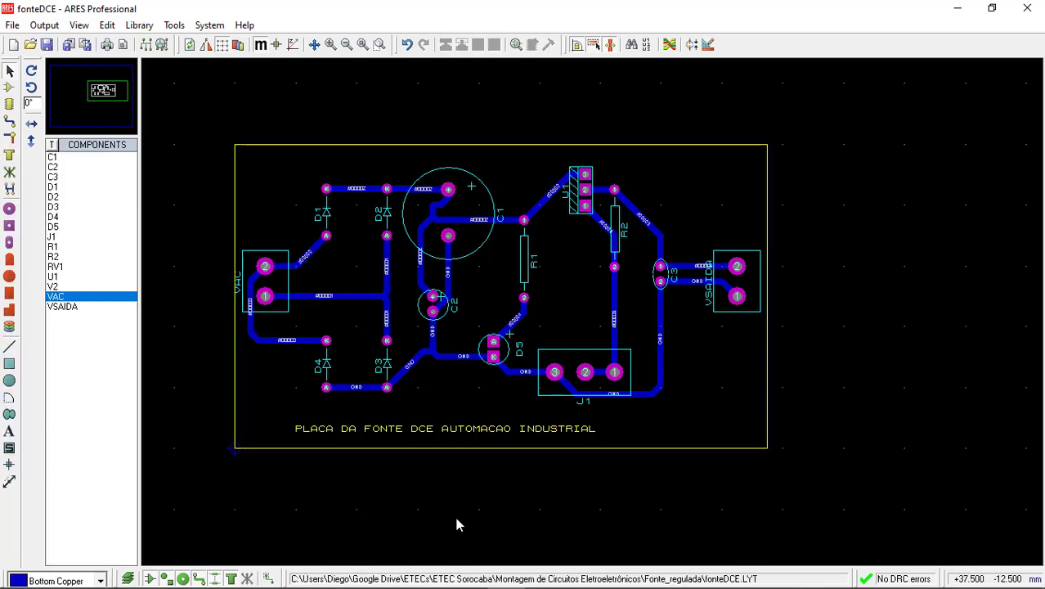
right_click(511, 431)
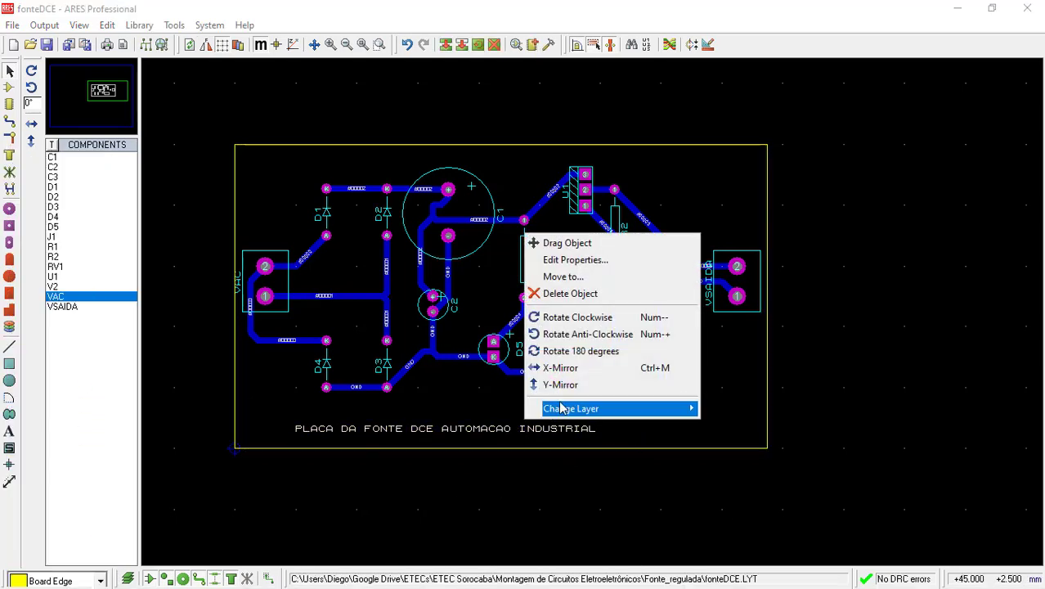
mouse_move(561, 407)
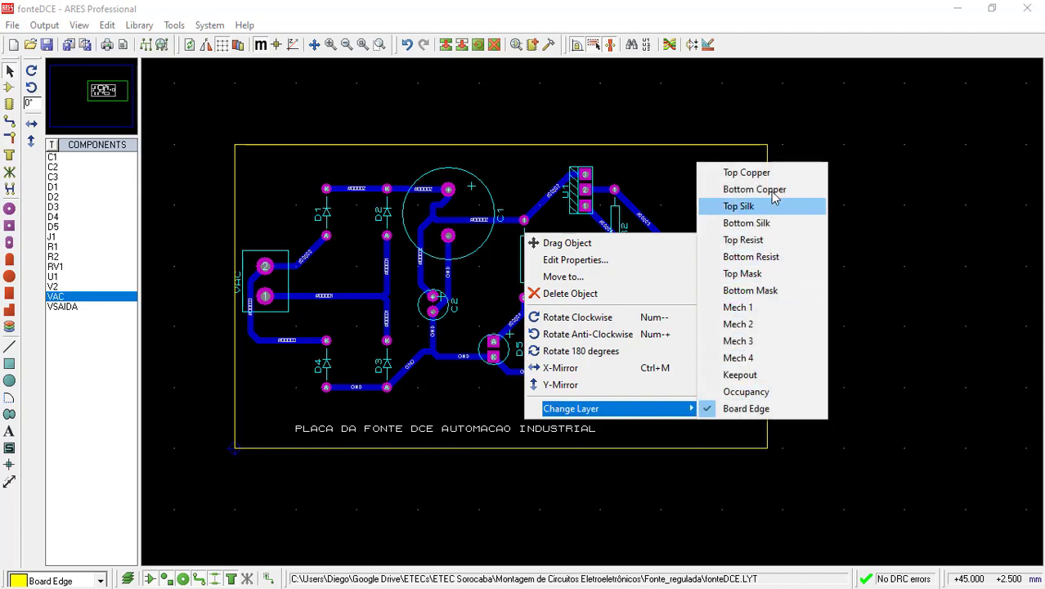
click(592, 519)
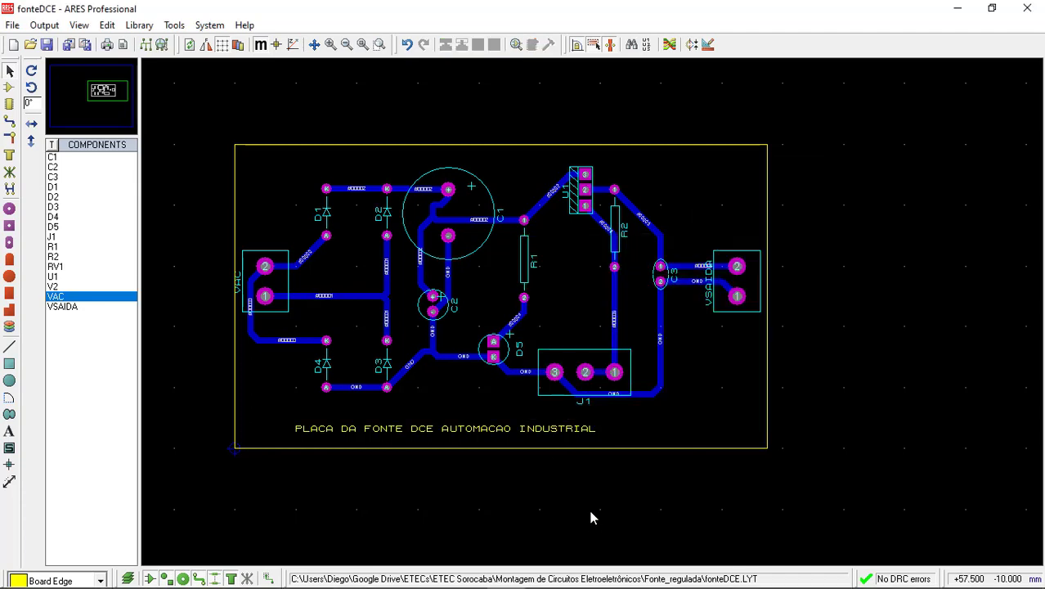
click(422, 446)
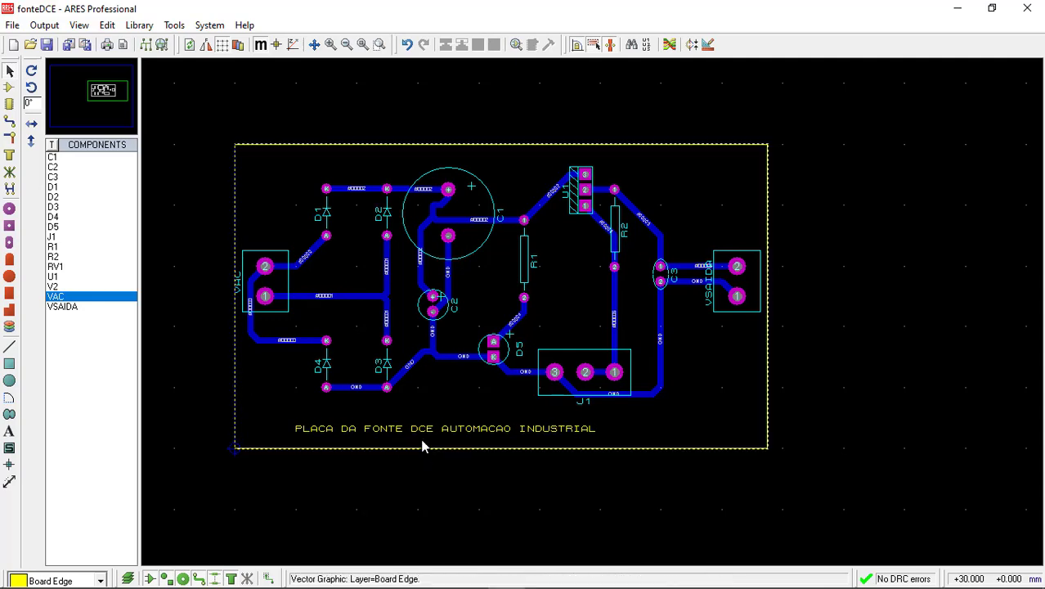
click(578, 464)
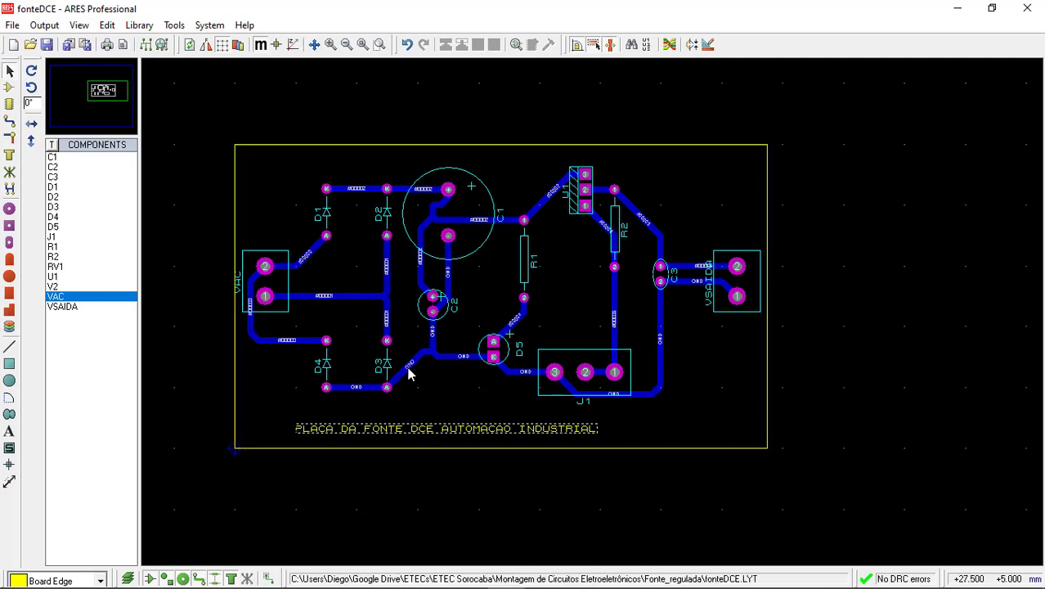
Change the board text's layer from Board Edge to Bottom Copper.
right_click(429, 427)
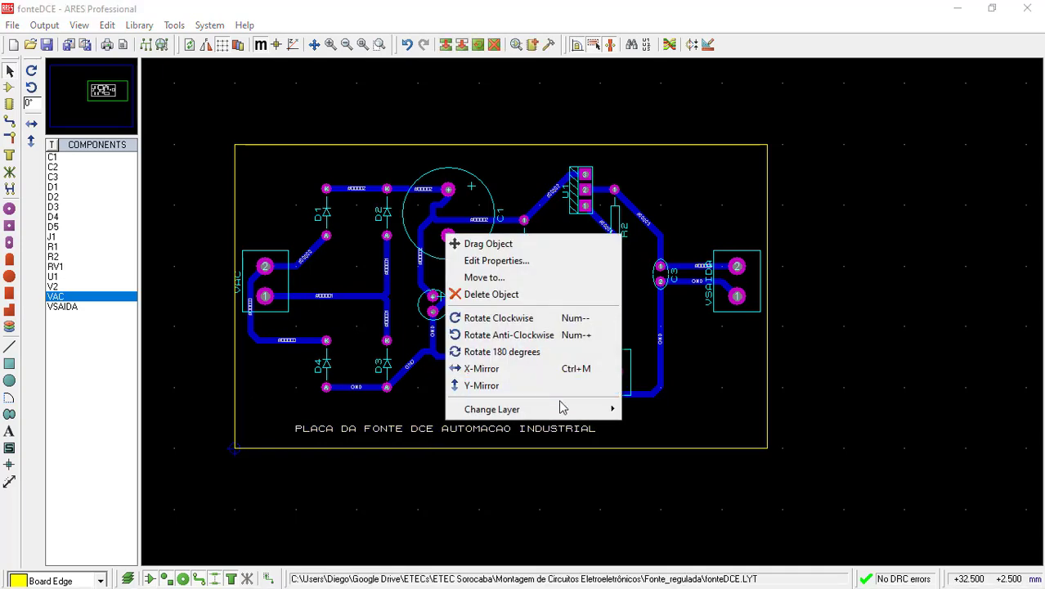
mouse_move(564, 409)
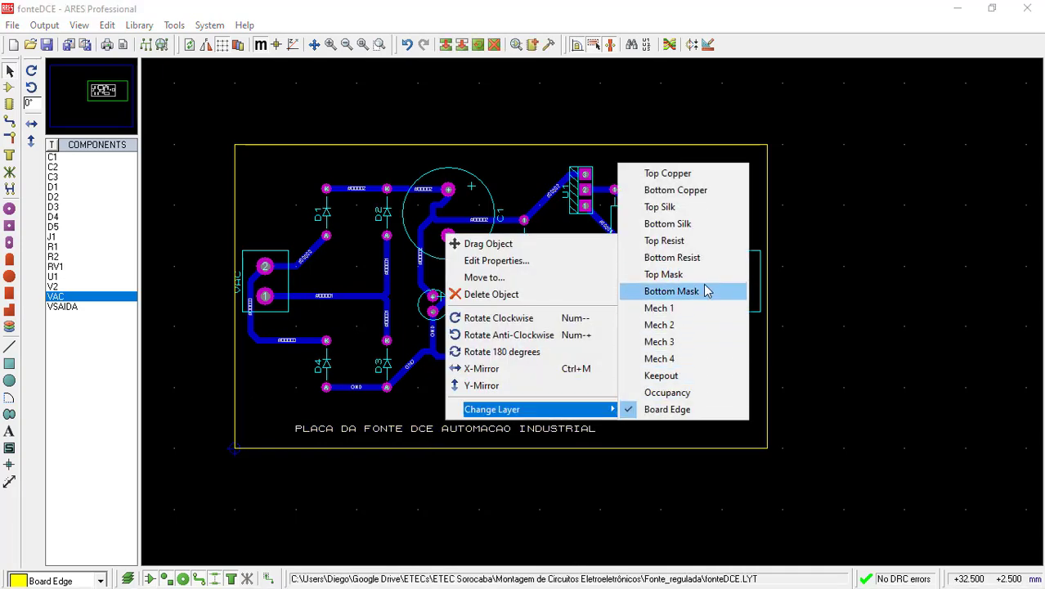
click(702, 191)
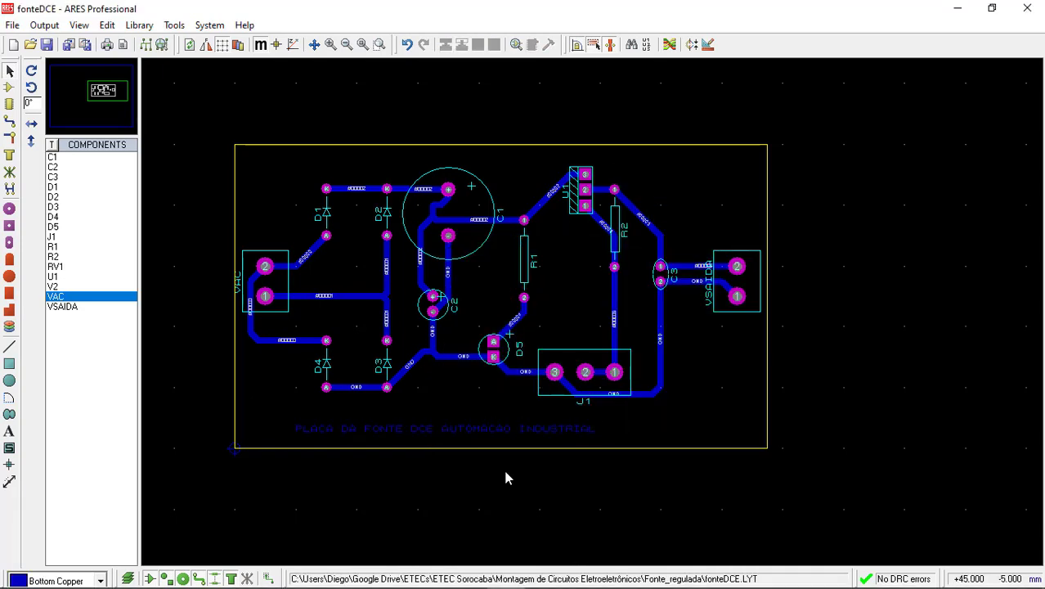
Set the board text's character width to 60th, keeping its height at 60th.
double_click(484, 430)
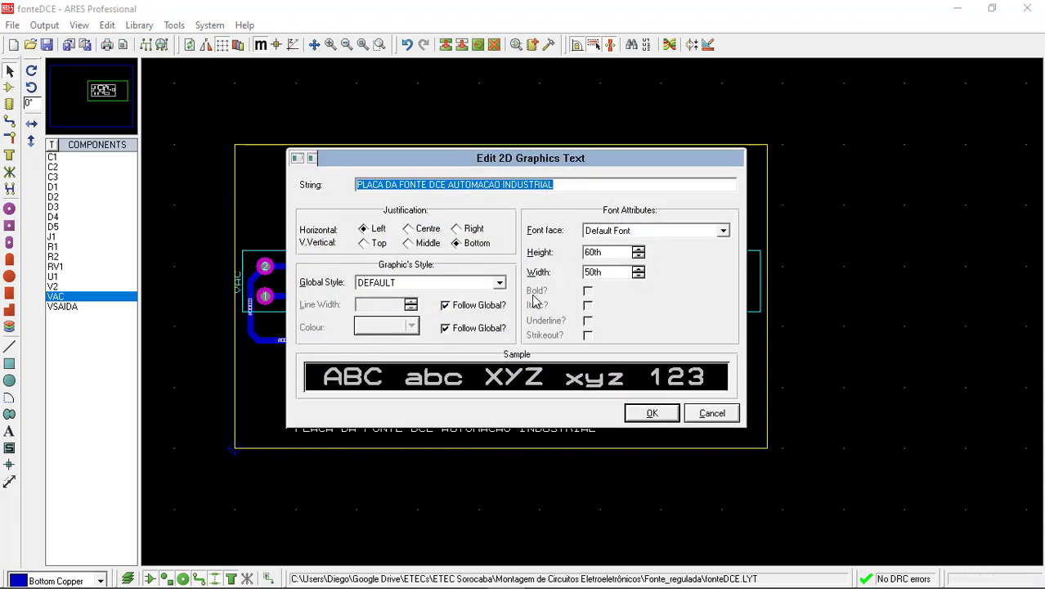
click(638, 270)
click(637, 270)
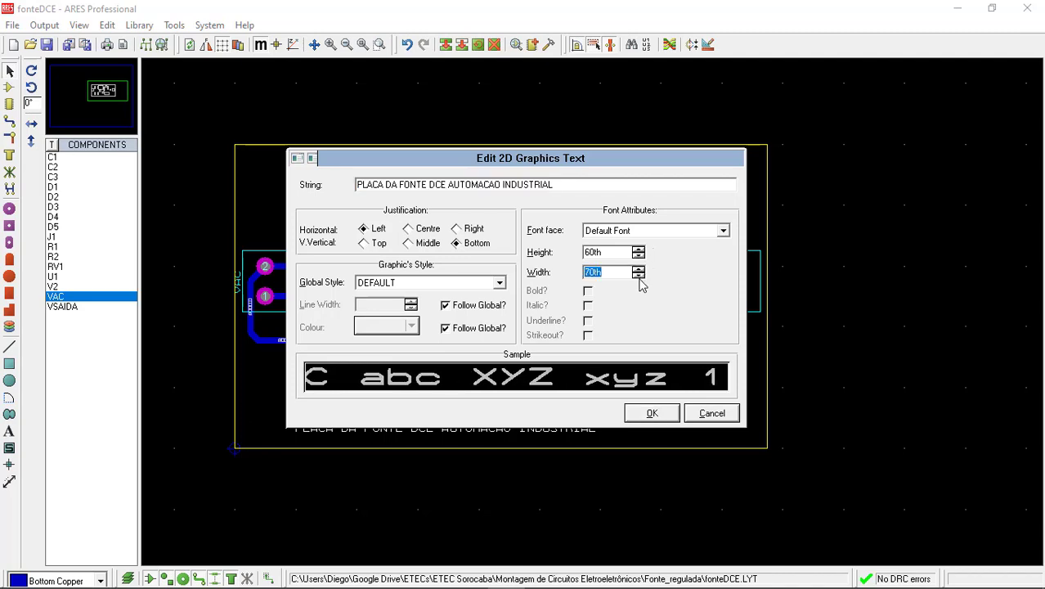
click(639, 276)
click(639, 249)
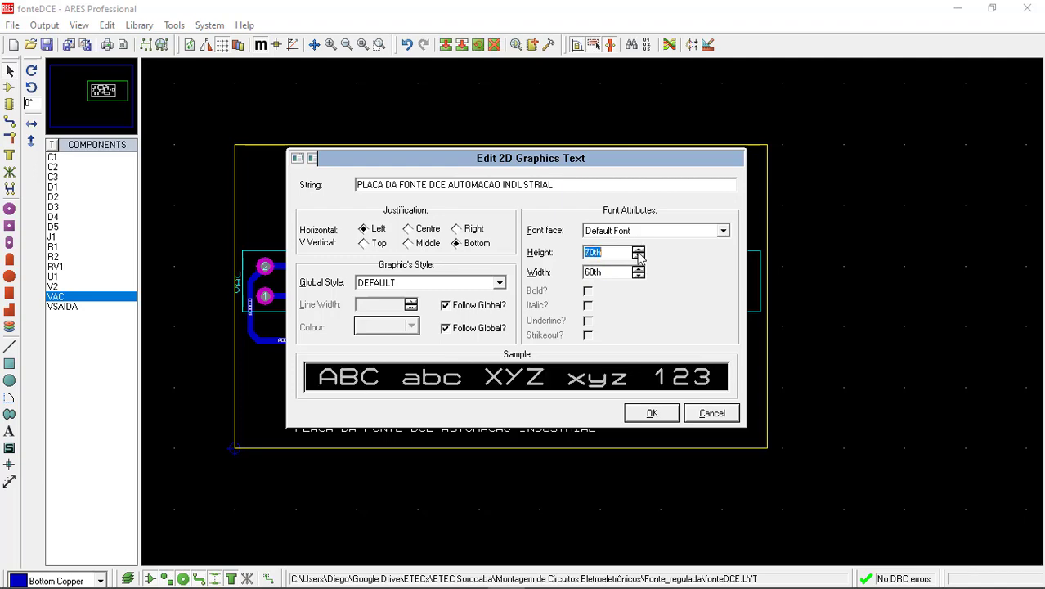
click(639, 257)
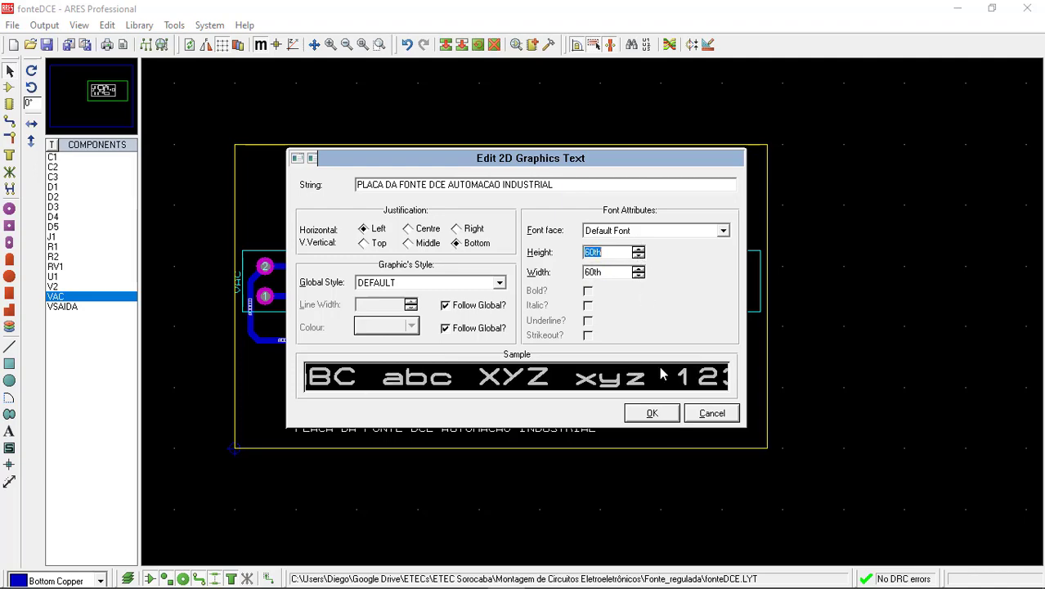
click(653, 414)
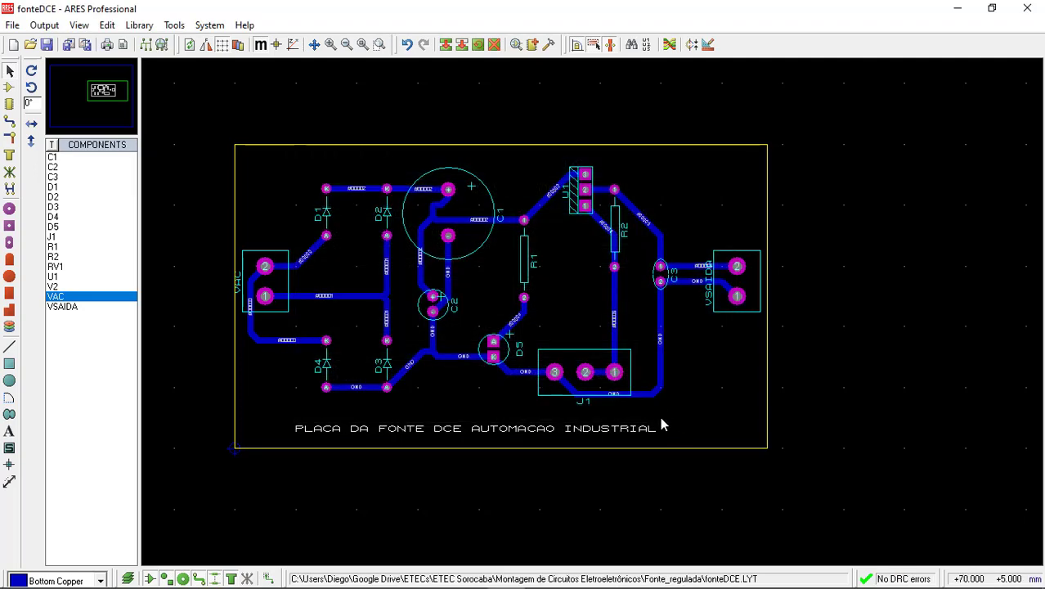
double_click(619, 424)
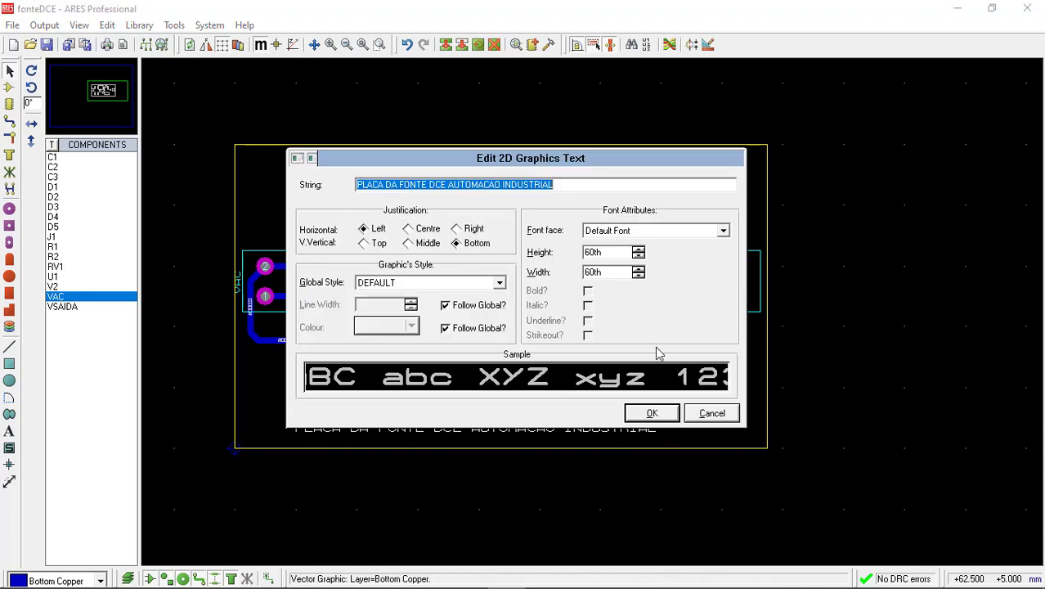
click(653, 414)
Mirror the board text with X-Mirror and move it back inside the board, along the lower edge beneath J1.
right_click(536, 428)
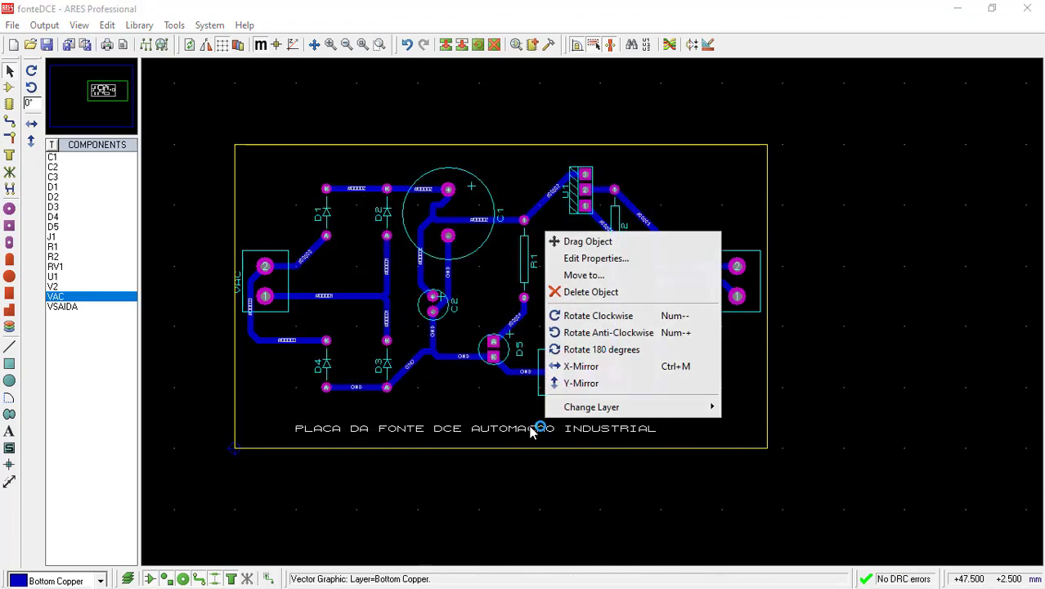
click(593, 373)
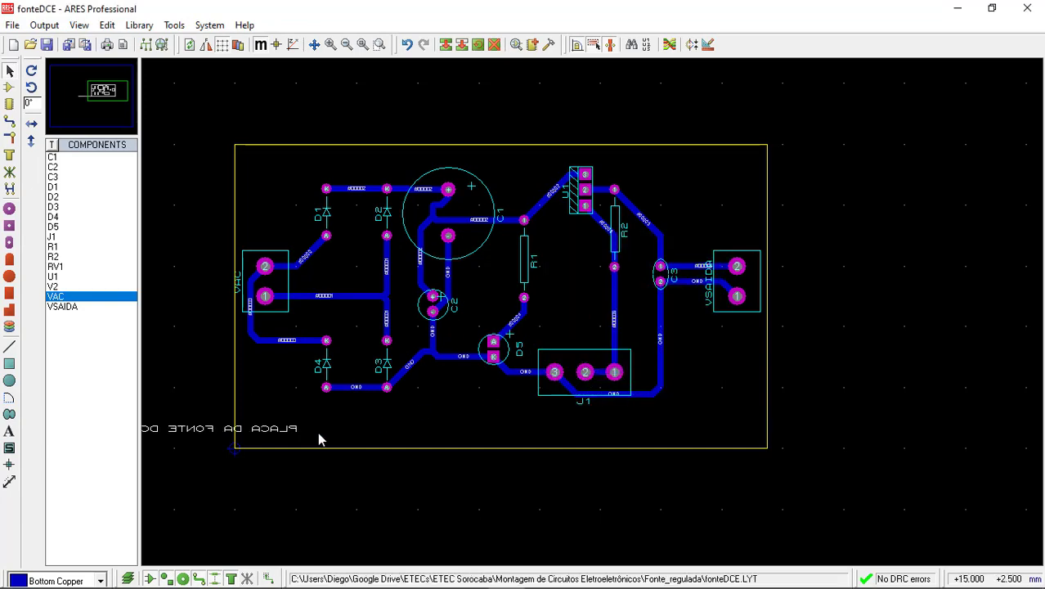
double_click(270, 427)
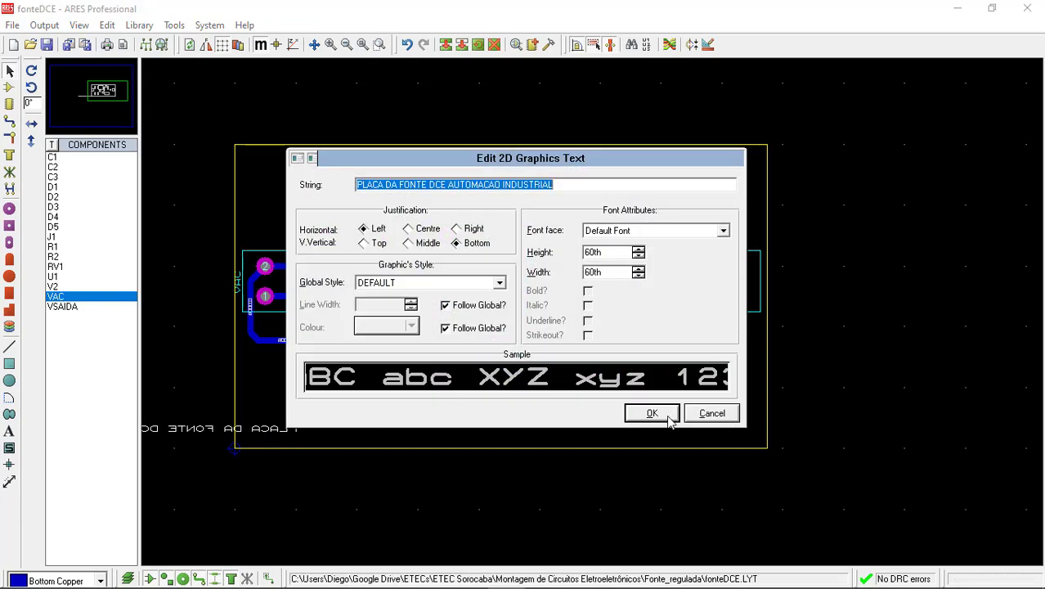
click(670, 415)
drag(284, 431, 726, 431)
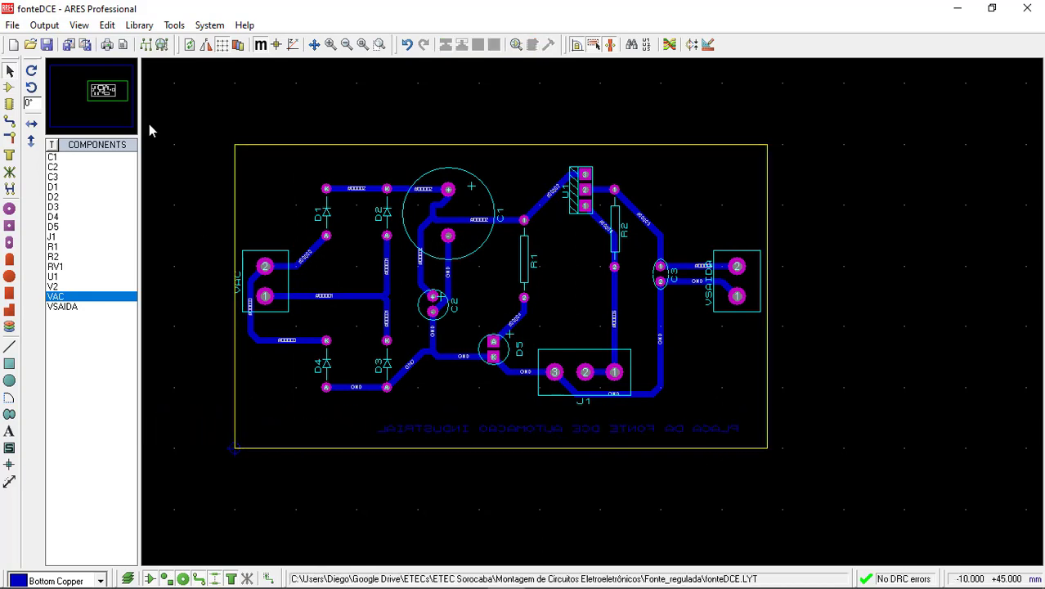
Set up a bitmap export of the board artwork in Mono, with Top Silk excluded and the reflection set to Mirror.
click(44, 25)
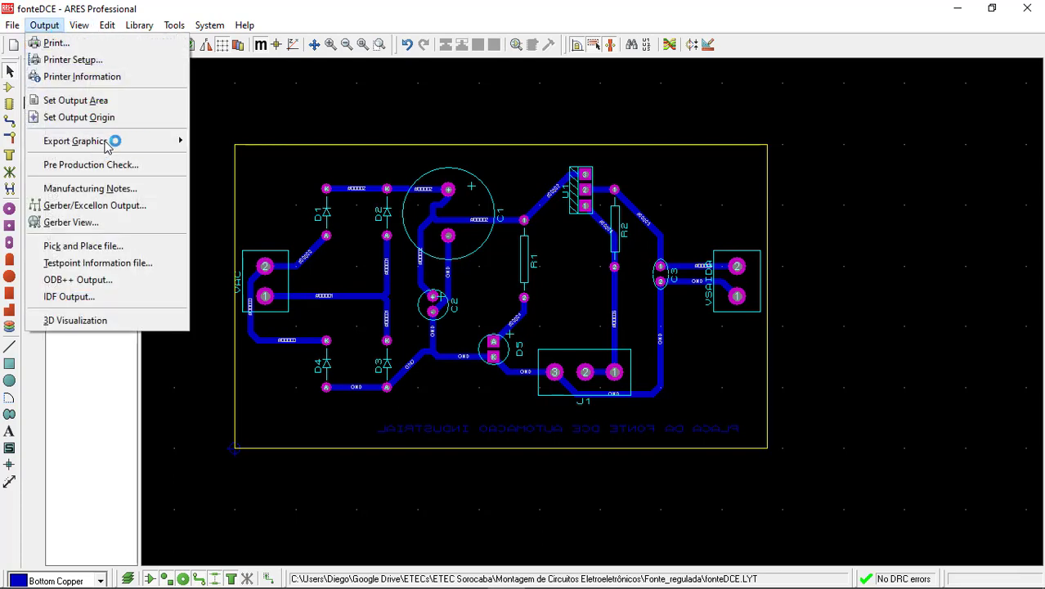
click(107, 142)
click(235, 140)
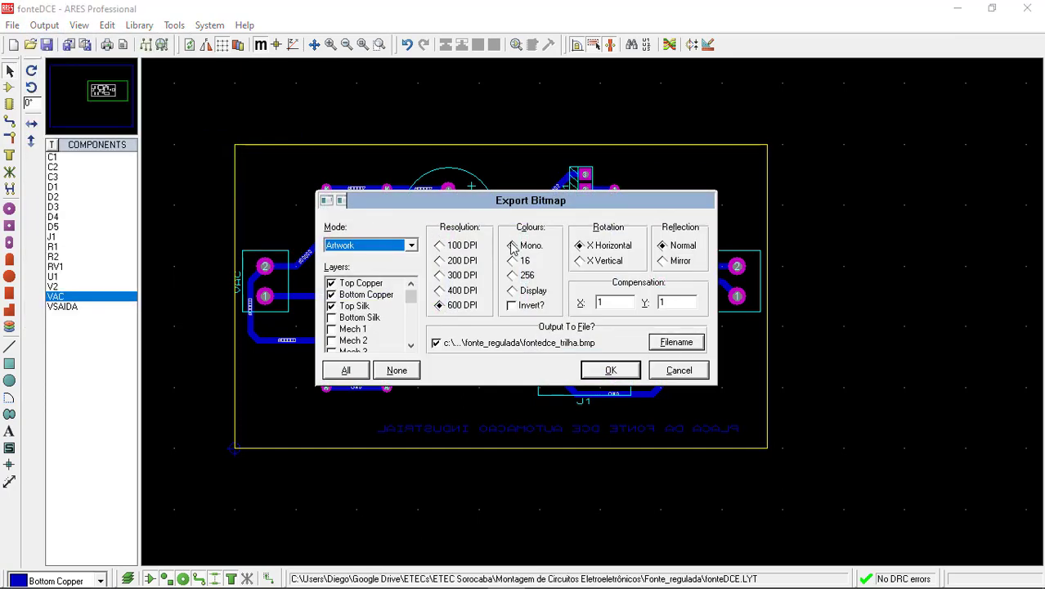
click(332, 307)
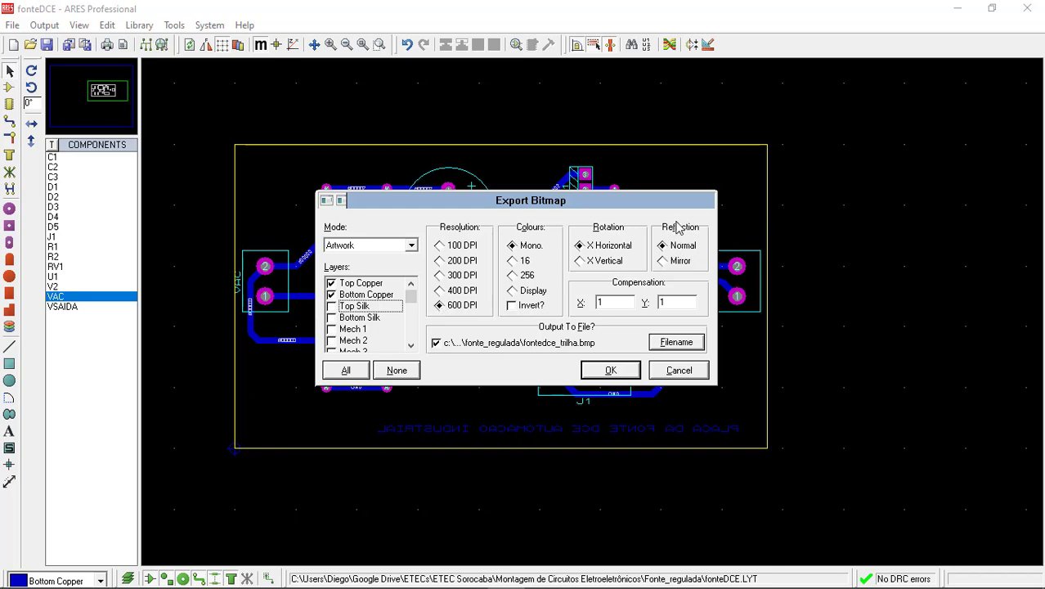
click(665, 263)
Name the output file fontedce_pcblayout in the Fonte_regulada folder and export the bitmap.
click(675, 343)
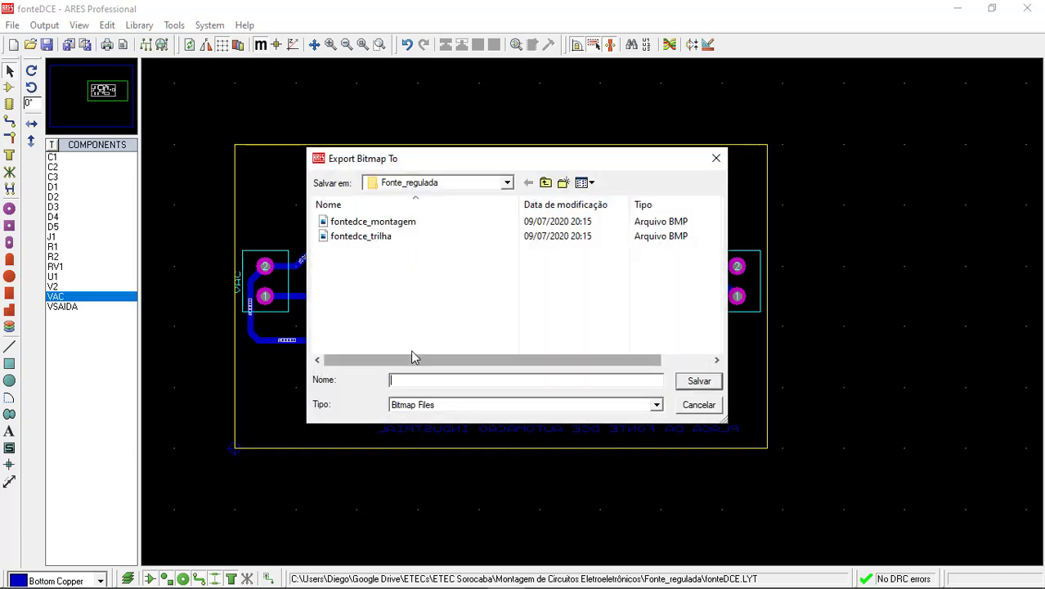
text(FONTEDCE_)
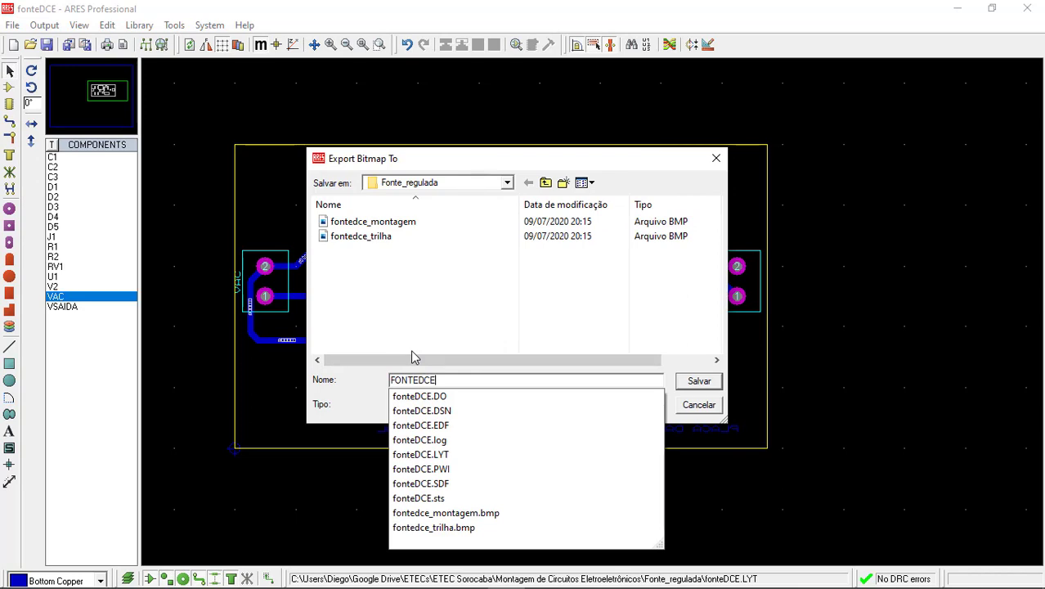
key(BackSpace)
key(BackSpace)
key(BackSpace)
key(BackSpace)
key(BackSpace)
key(BackSpace)
key(BackSpace)
key(BackSpace)
key(BackSpace)
text(fontedce_layout)
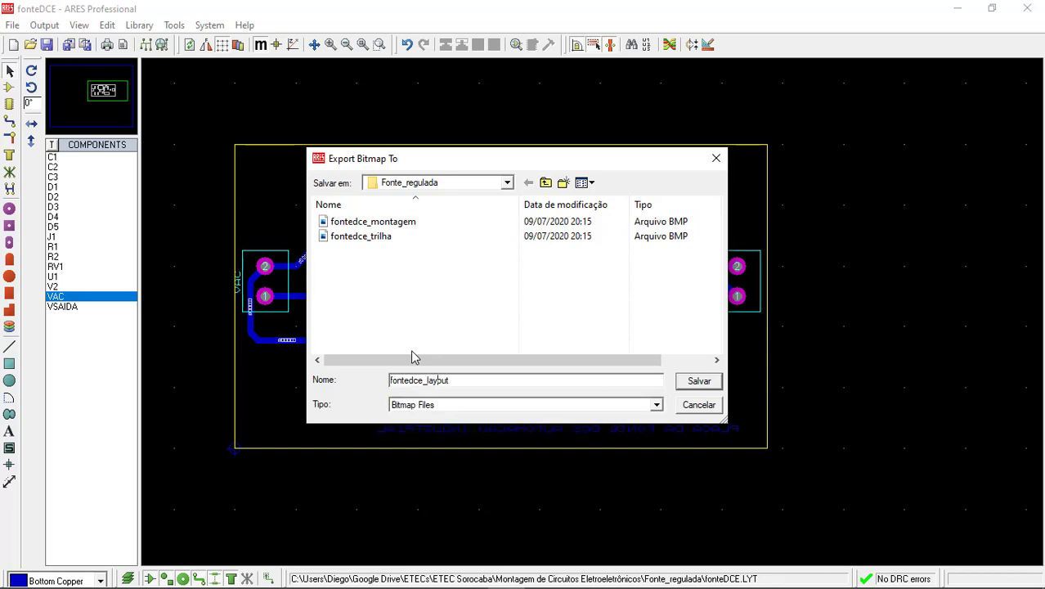
text(PCB)
click(706, 387)
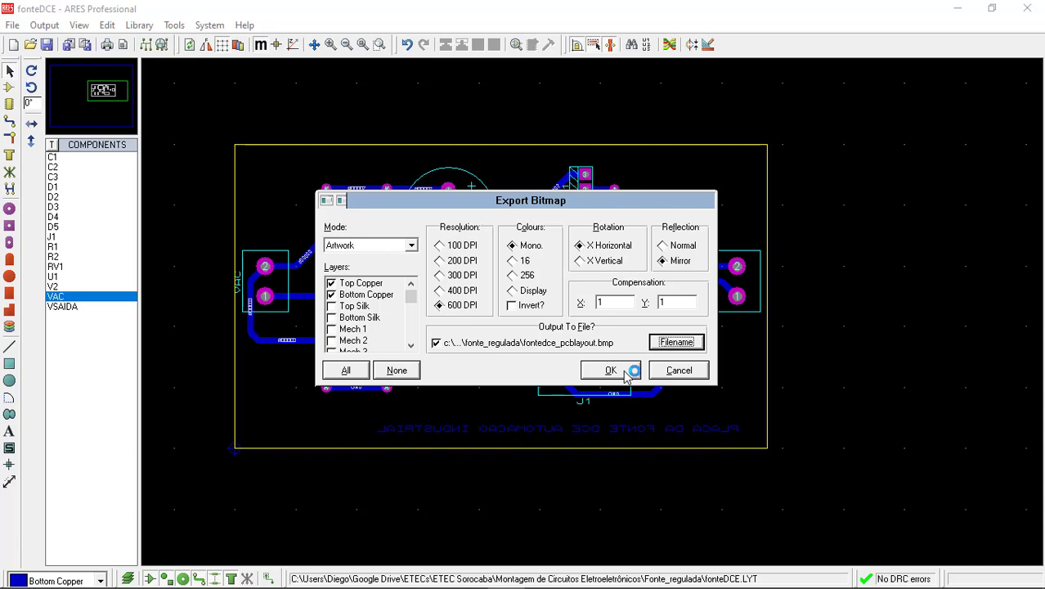
click(611, 370)
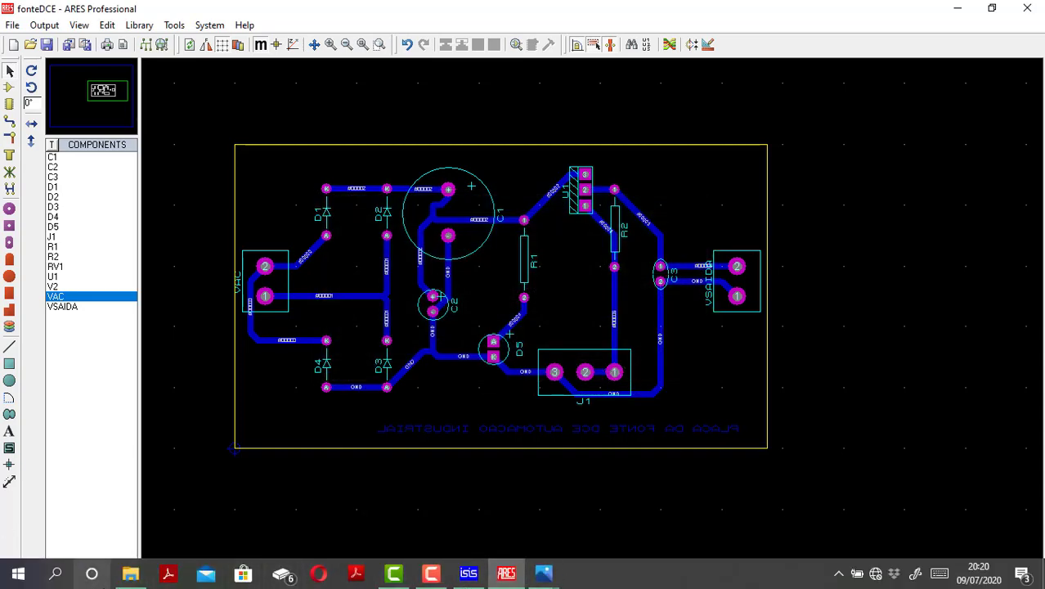
Open the exported fontedce_pcblayout bitmap from the Fonte_regulada folder in File Explorer.
click(130, 574)
click(278, 144)
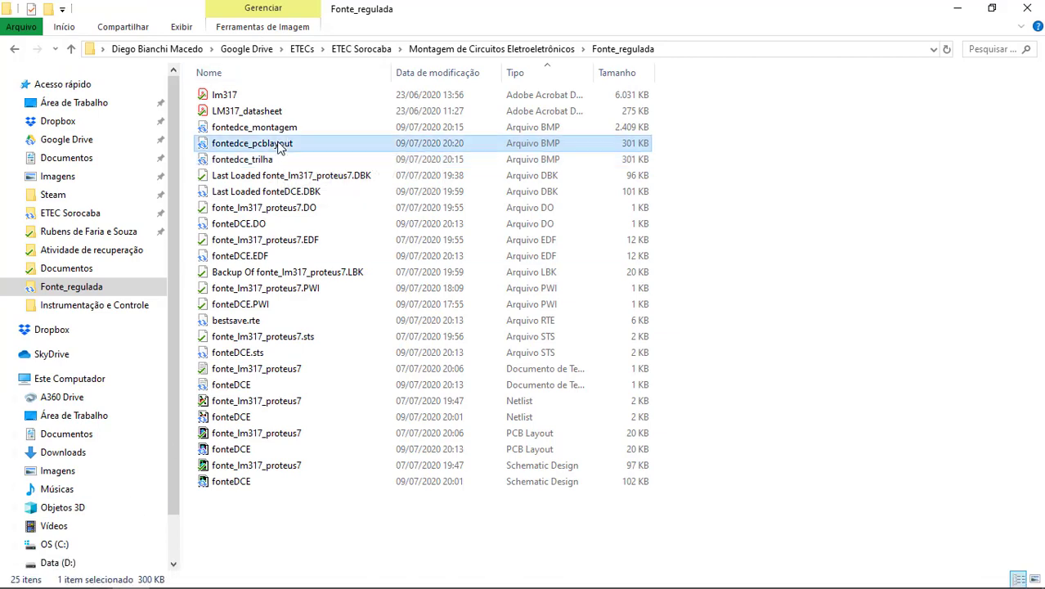
double_click(278, 143)
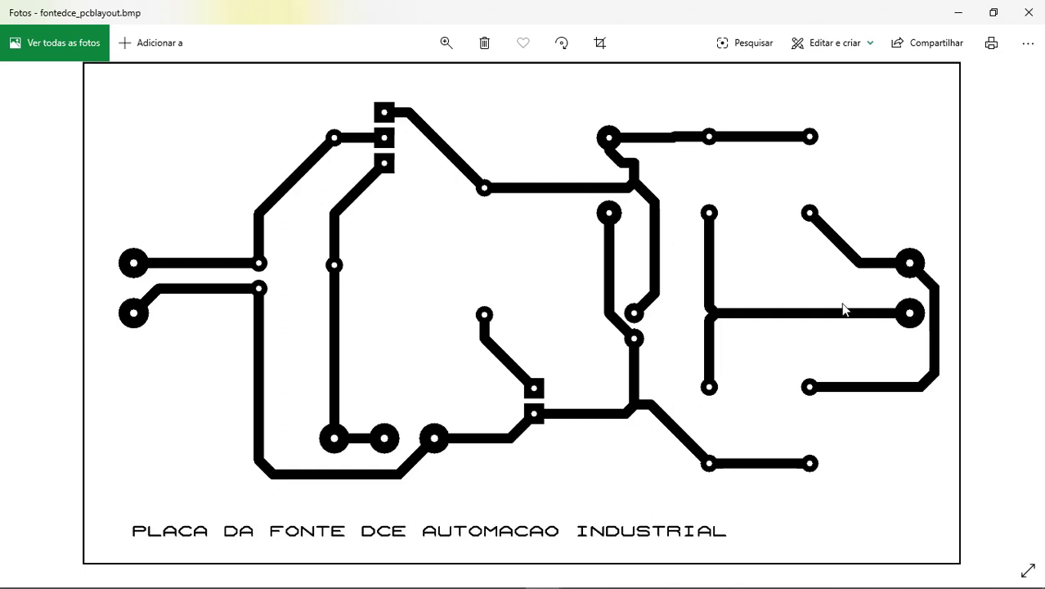
Compare the mirrored track artwork in fontedce_pcblayout.bmp with the assembly view in fontedce_montagem.bmp, and return to the board layout in ARES.
key(alt+Tab)
key(alt+Tab)
key(alt+Tab)
key(alt+Tab)
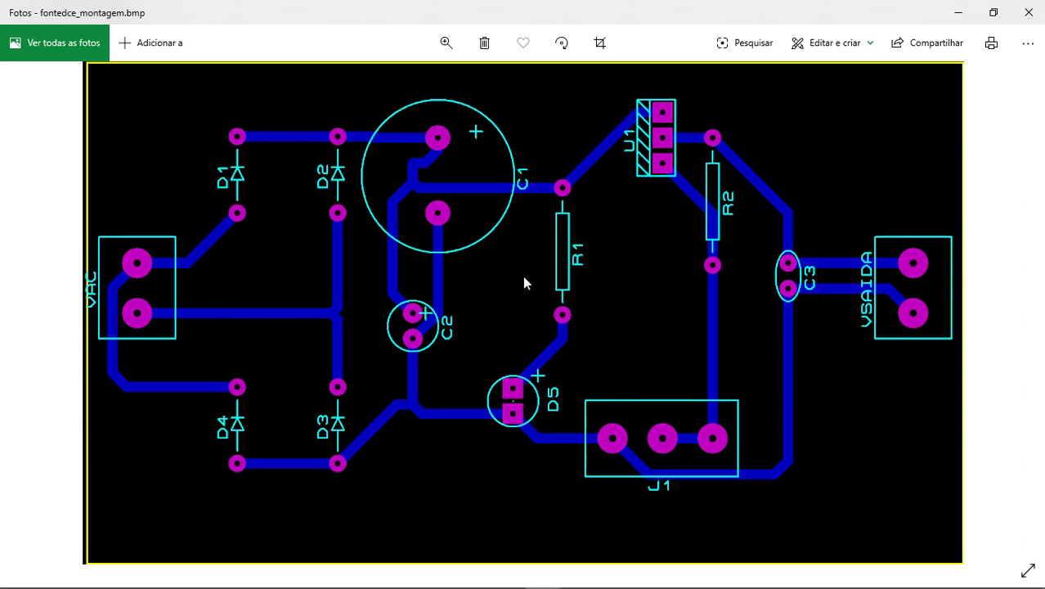
key(alt+Tab)
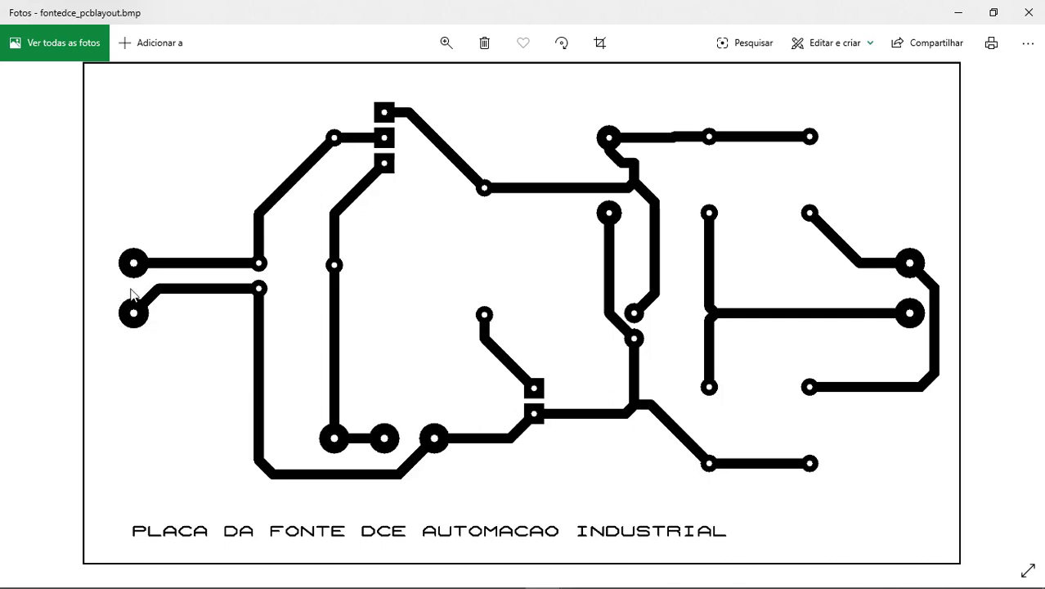
key(alt+Tab)
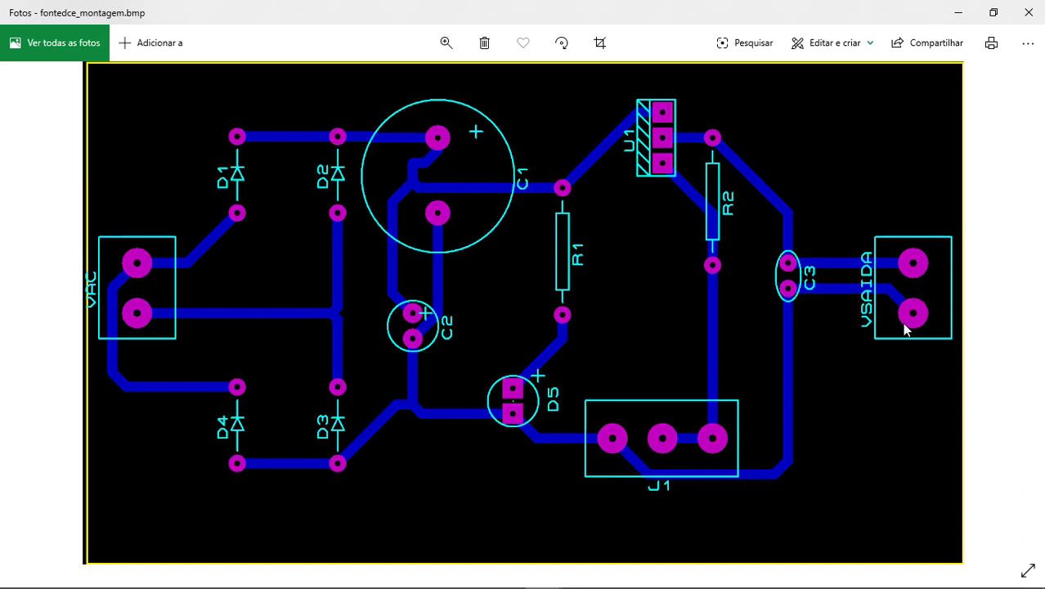
key(alt+Tab)
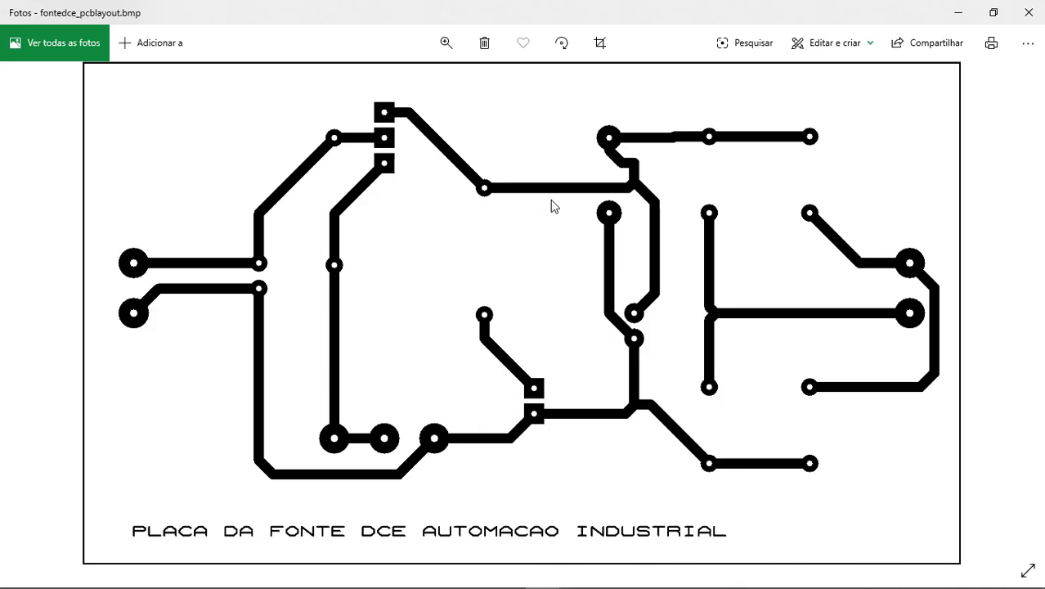
key(alt+Tab)
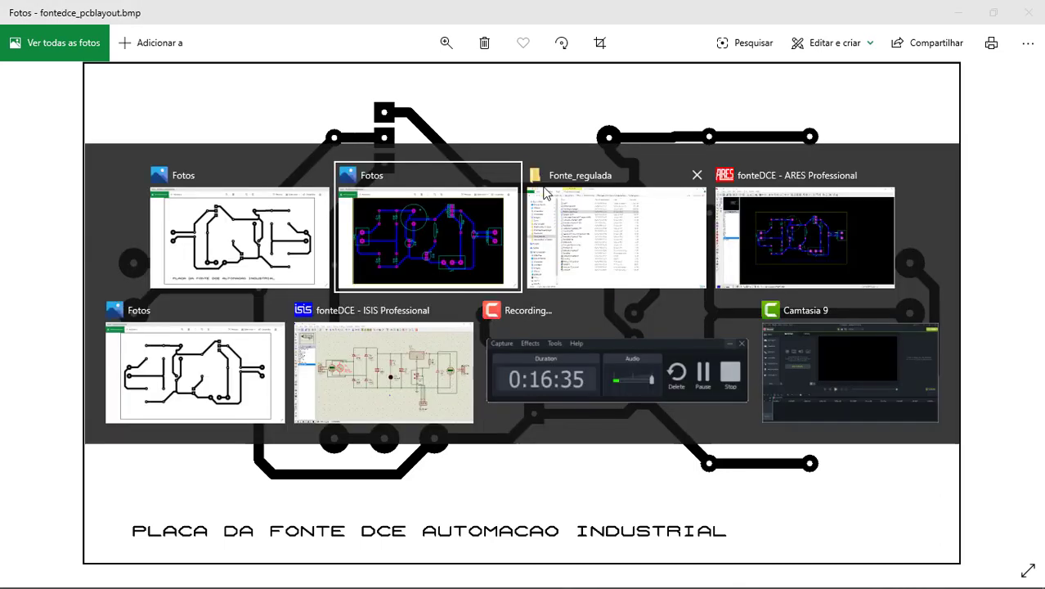
key(alt+Tab)
key(alt+Tab)
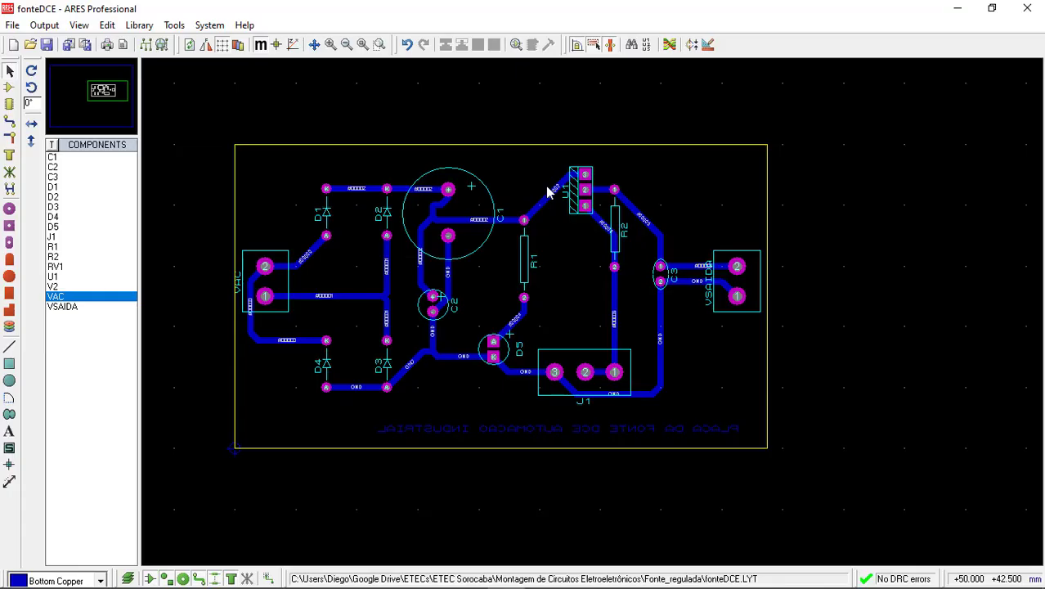